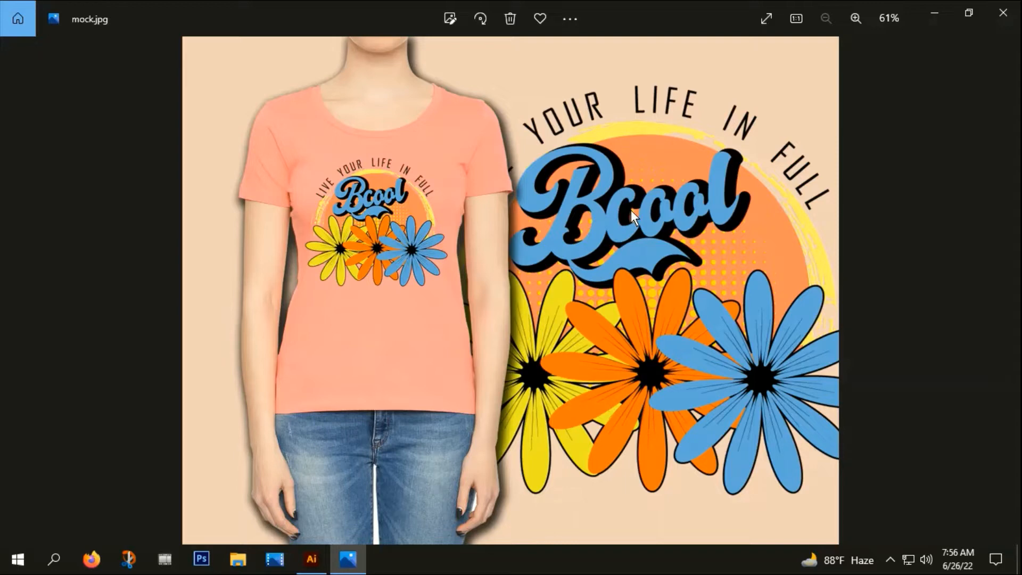
Step: Switch to Illustrator and draw a background rectangle that covers the whole artboard, with its top edge aligned to the artboard's
click(312, 556)
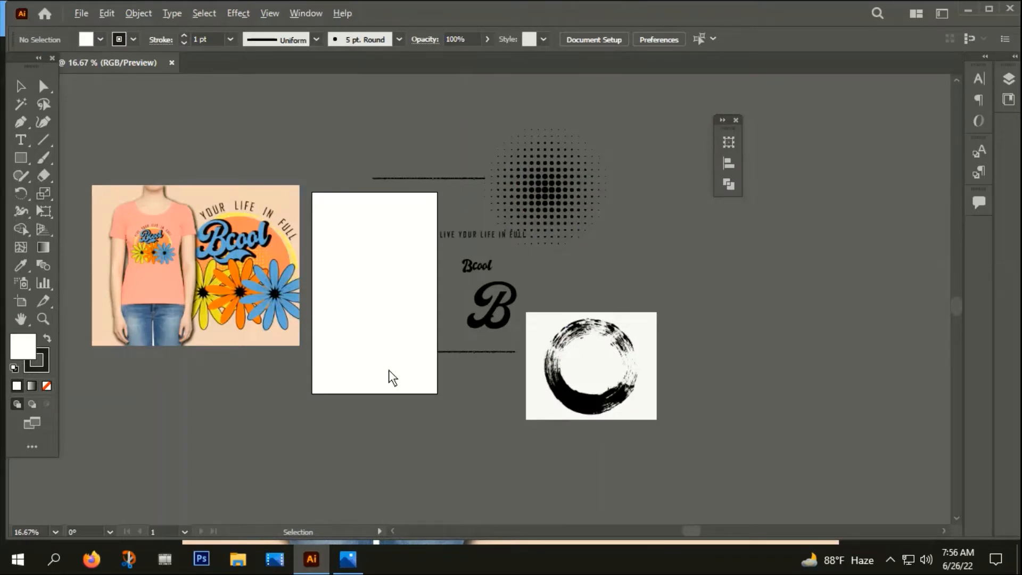
click(21, 158)
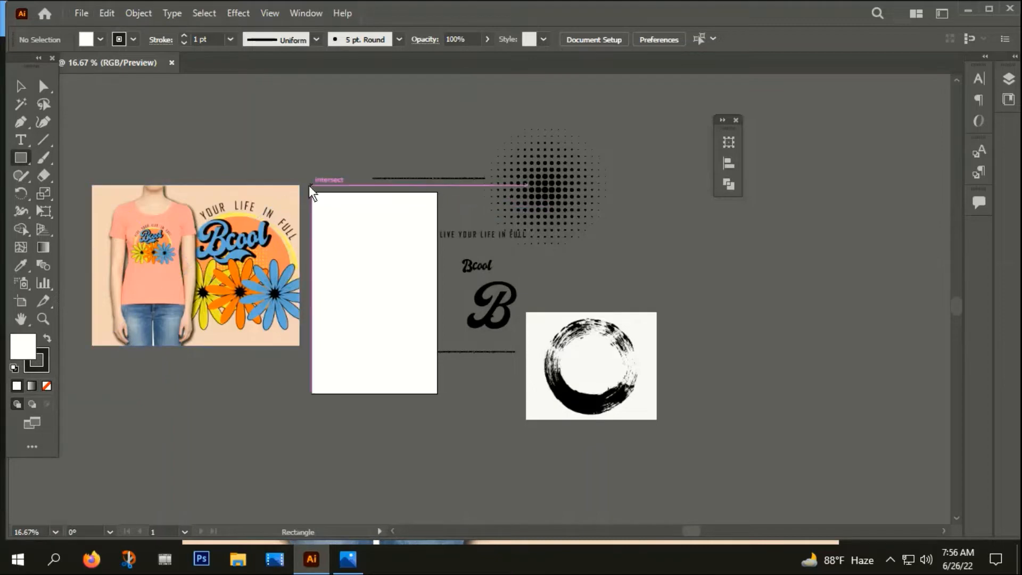
drag(311, 193, 439, 393)
scroll(365, 205, up, 3)
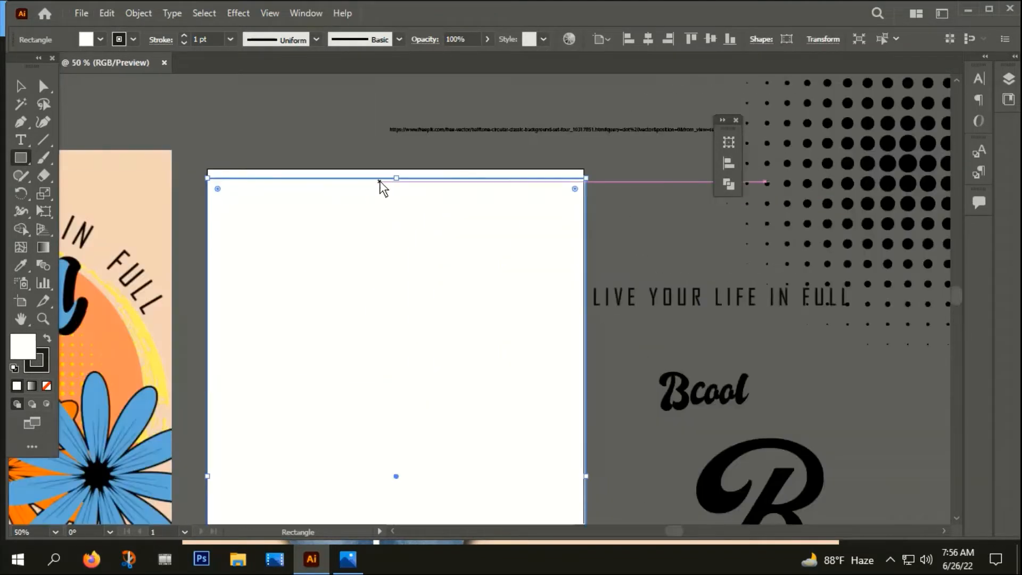
drag(379, 182, 394, 175)
Step: Fill the rectangle with the peach background colour sampled from the mockup image, without a stroke, and deselect it
key(i)
click(133, 206)
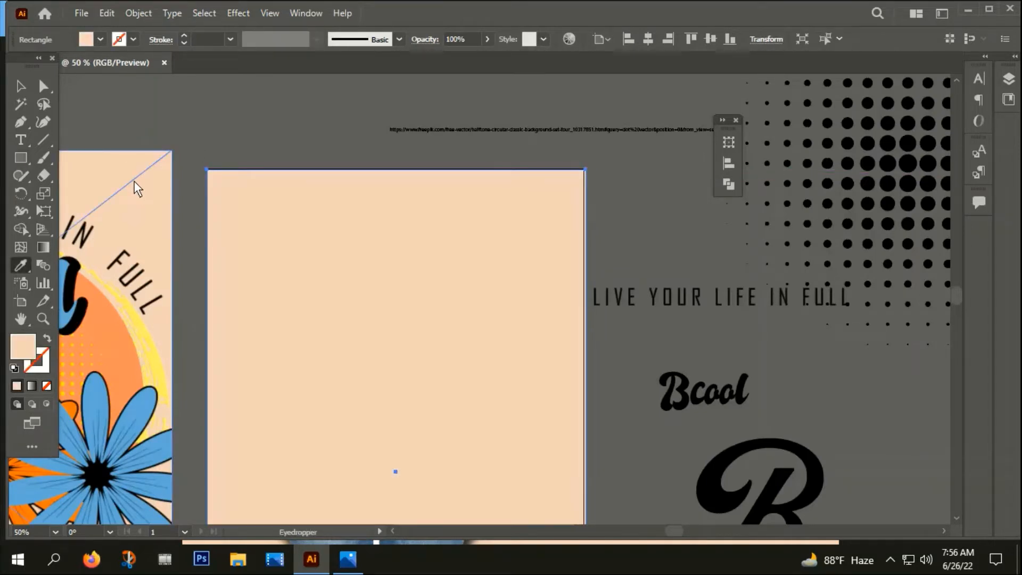
key(ctrl)
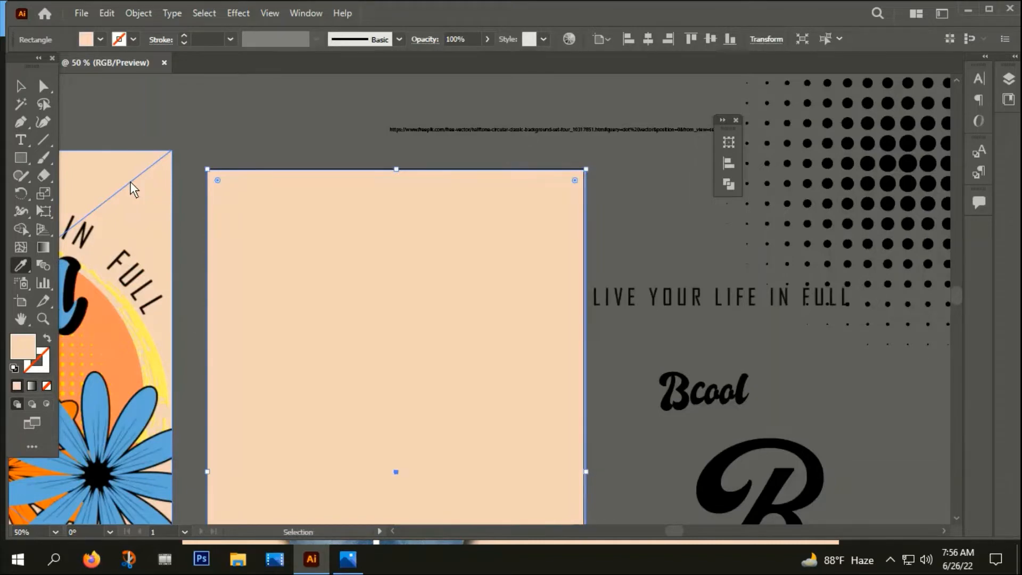
key(ctrl+shift+a)
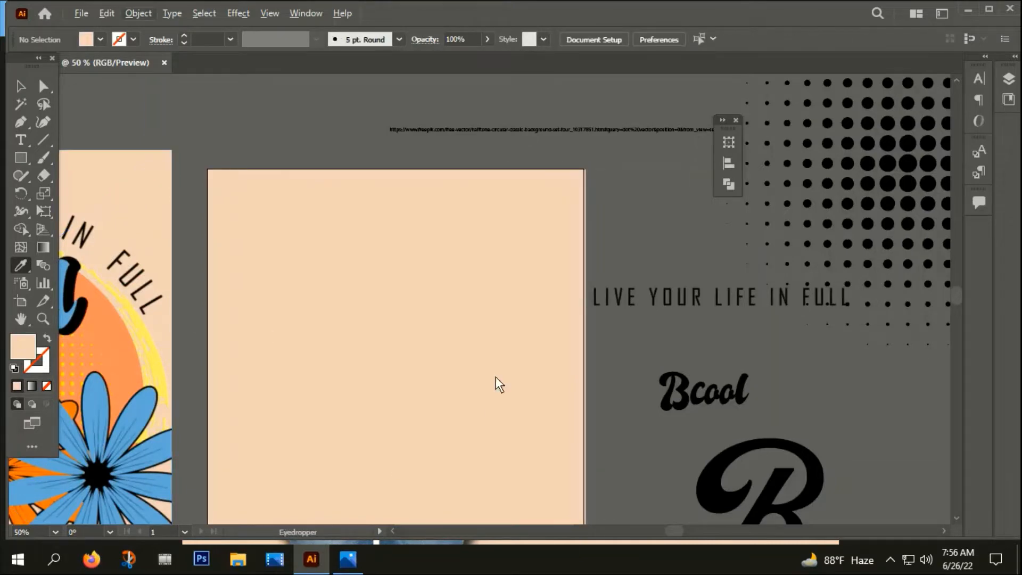
Step: Draw a circle centred on the artboard, nearly as wide as the artboard, and fill it with orange sampled from the mockup
scroll(467, 332, down, 3)
drag(410, 395, 400, 303)
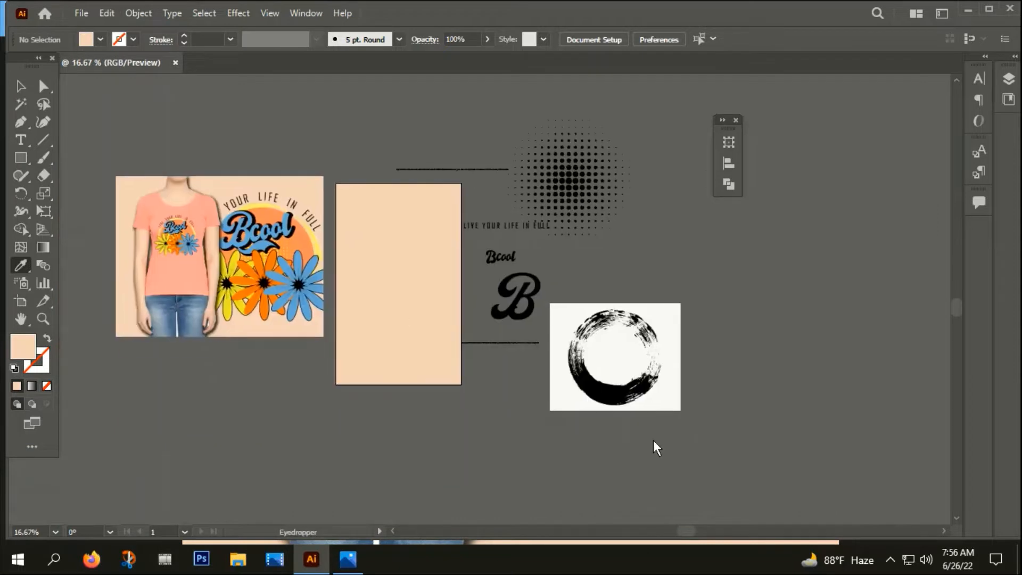
click(21, 159)
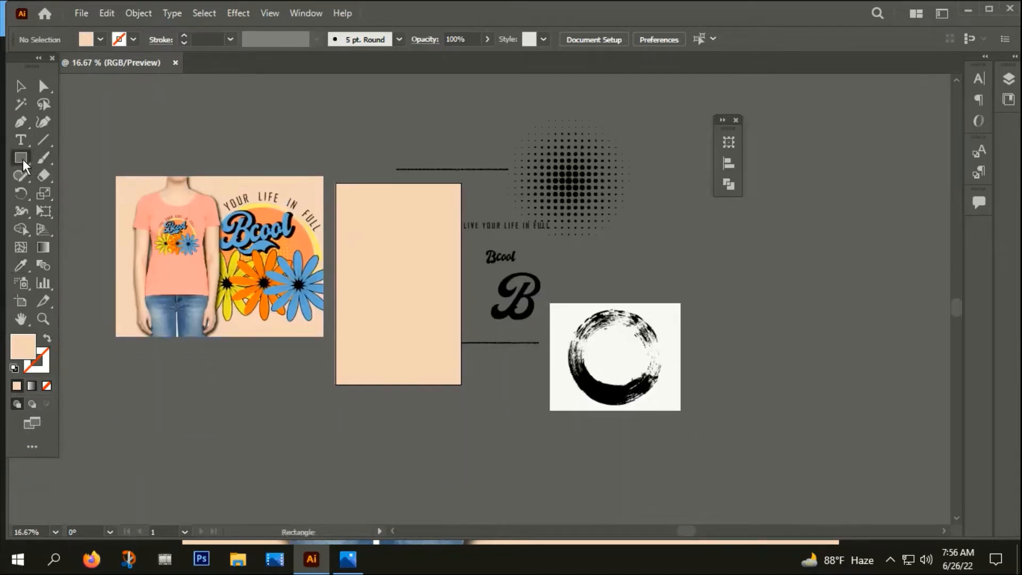
drag(23, 160, 69, 194)
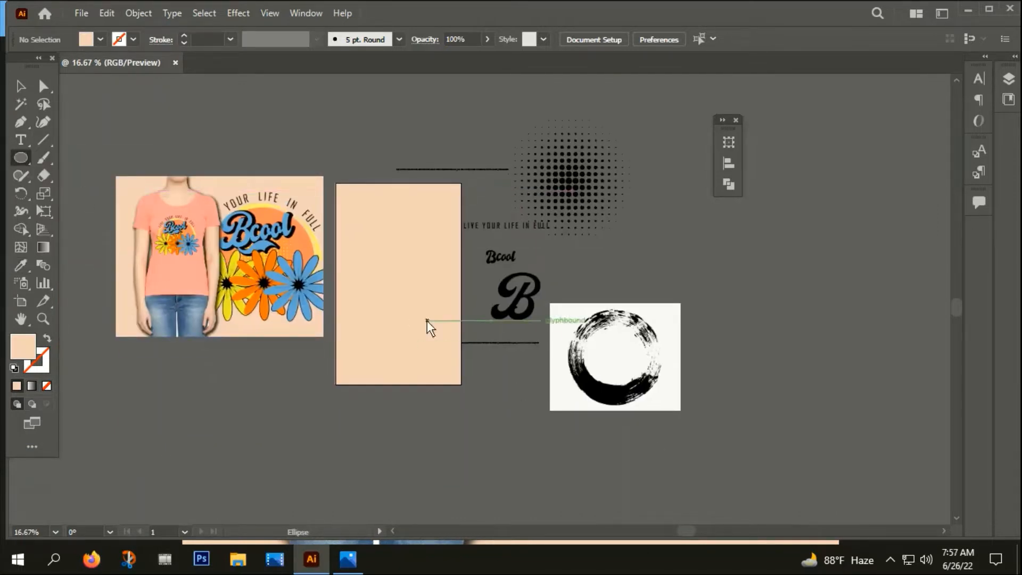
drag(398, 283, 434, 344)
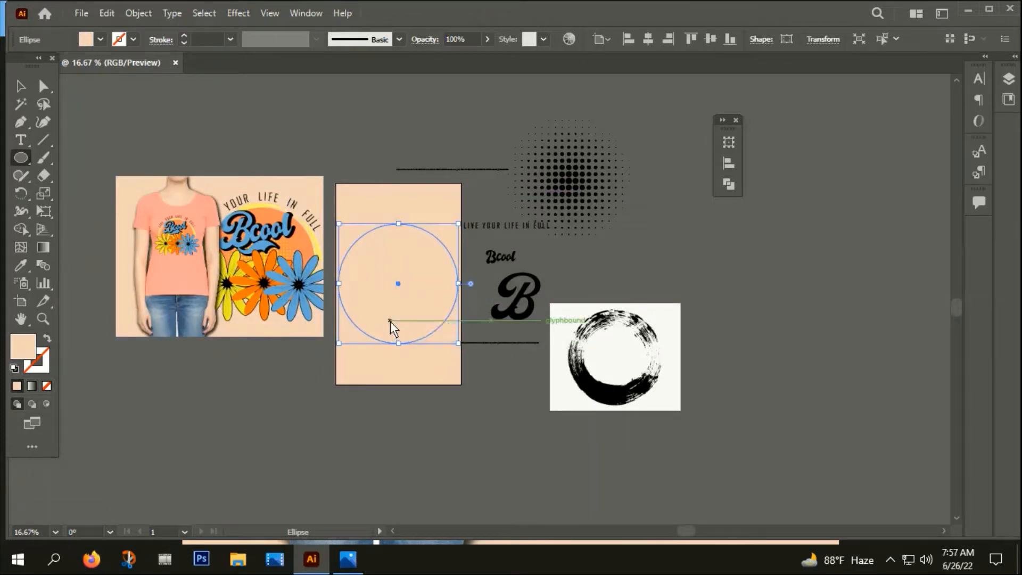
key(i)
click(266, 220)
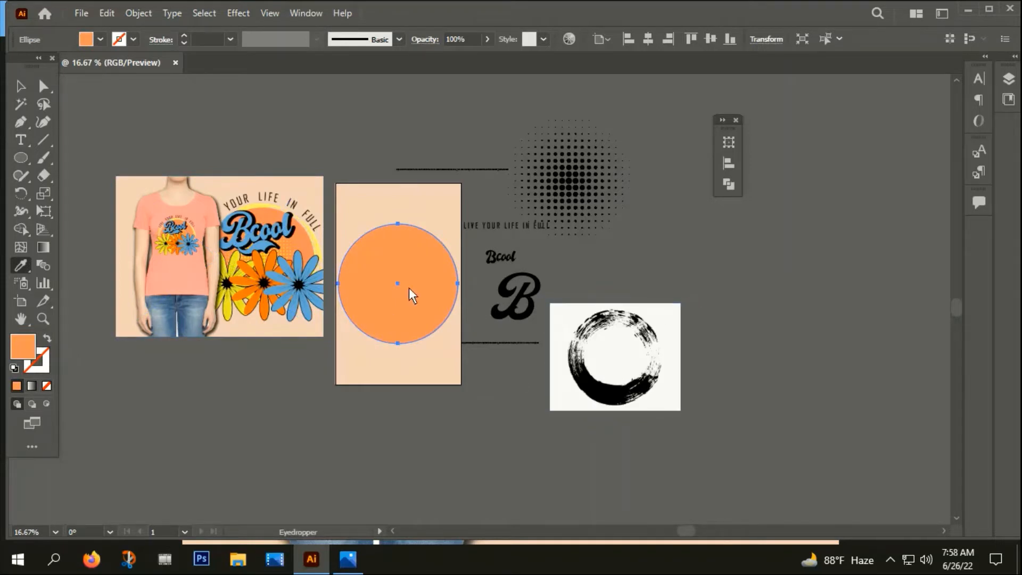
Step: Scale the orange circle down proportionally about its centre to leave a margin on both sides, and deselect it
click(18, 88)
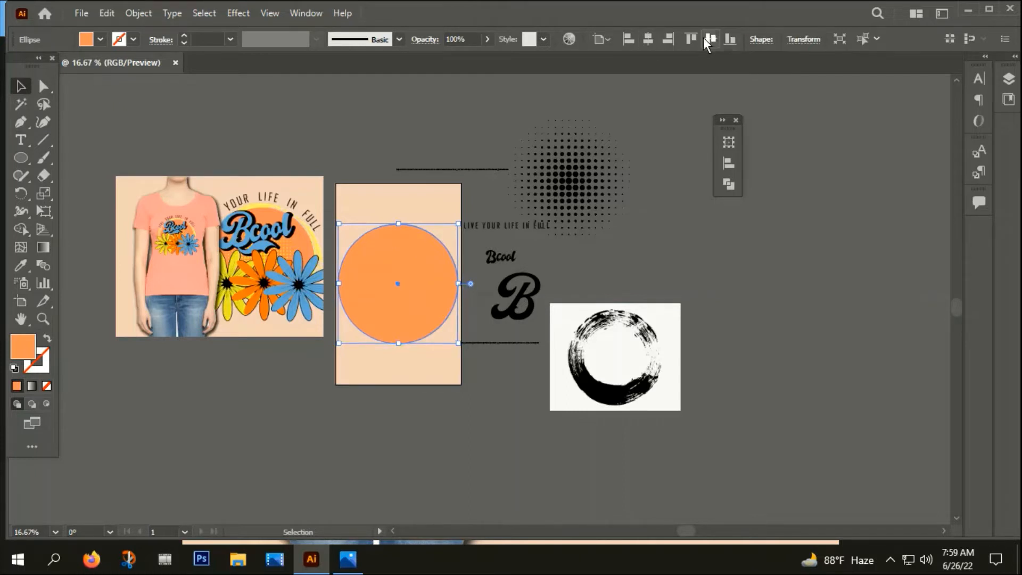
scroll(422, 285, up, 2)
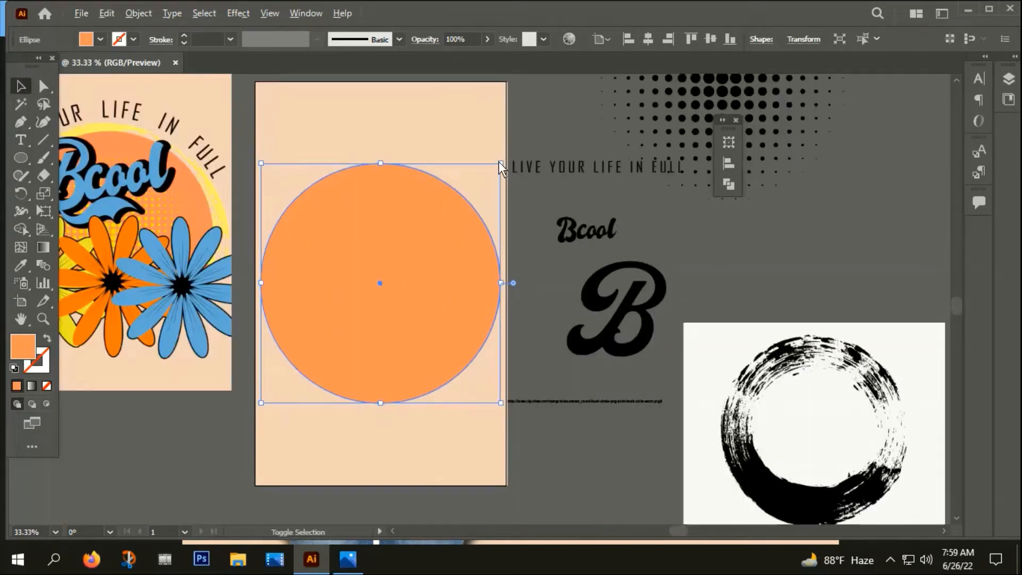
drag(500, 164, 480, 197)
click(518, 197)
scroll(520, 197, down, 2)
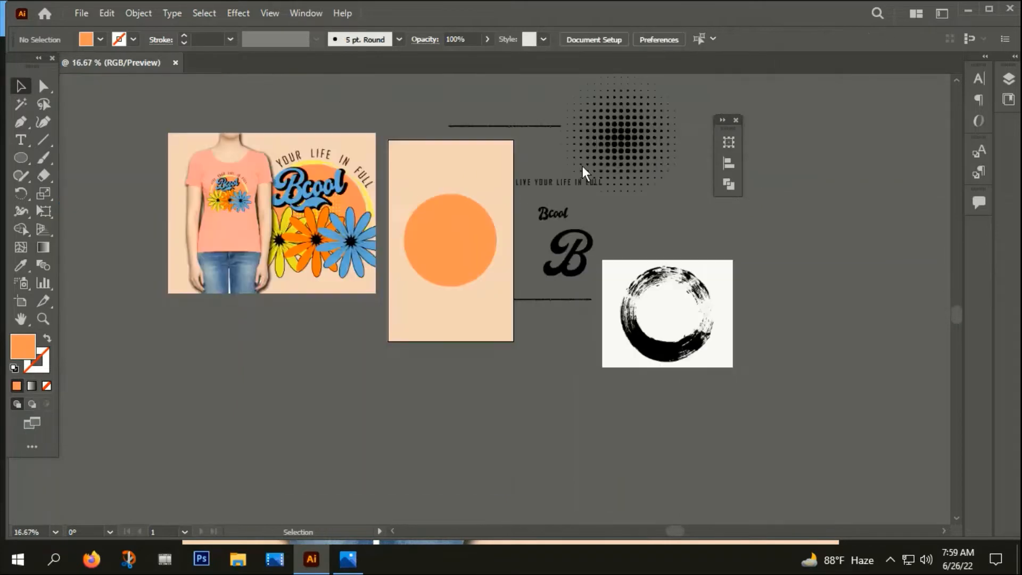
click(604, 141)
drag(720, 217, 704, 229)
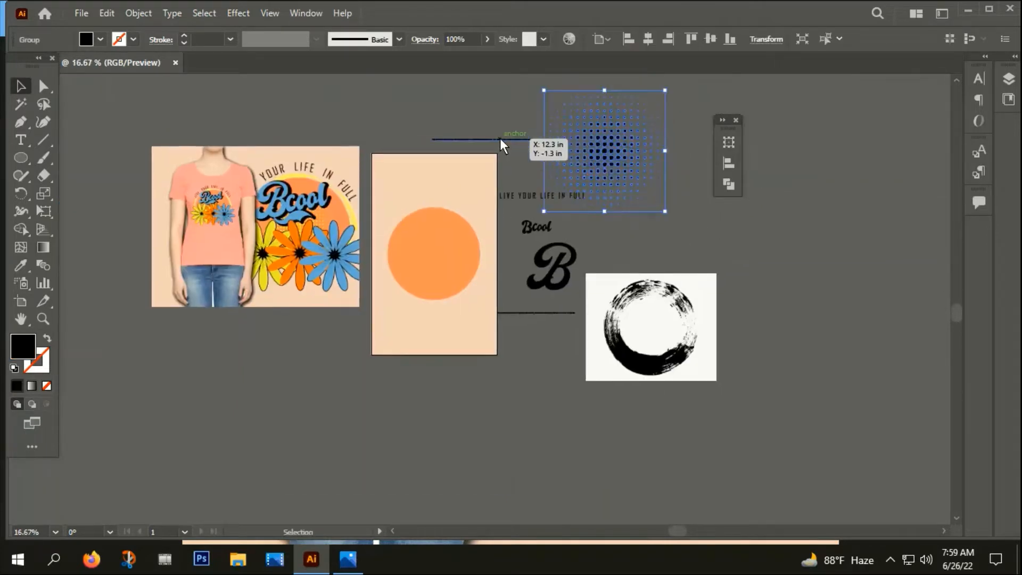
click(731, 261)
scroll(707, 289, up, 1)
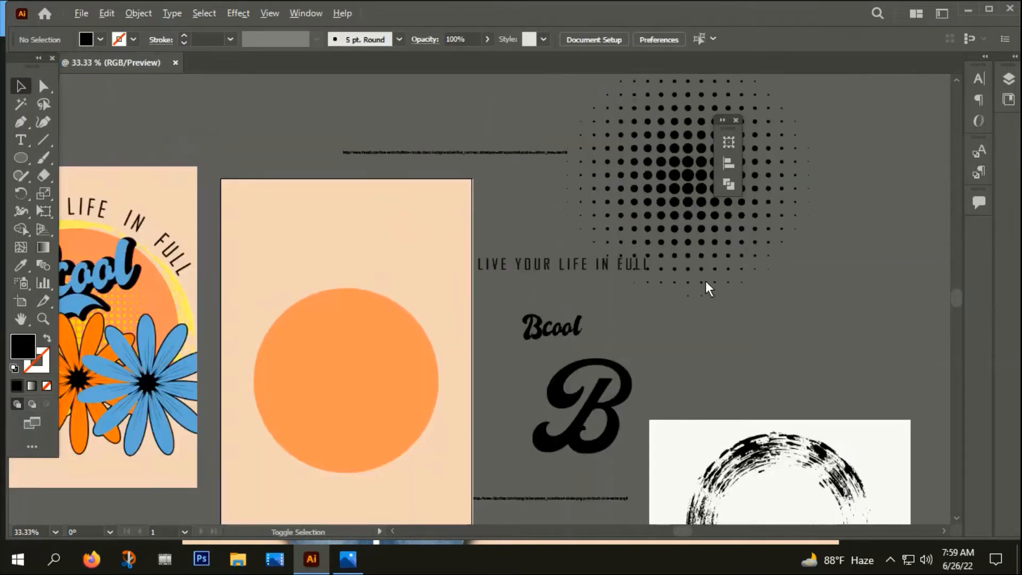
Step: Minimize Illustrator, close the mock.jpg preview and open the flower folder on the desktop
click(968, 11)
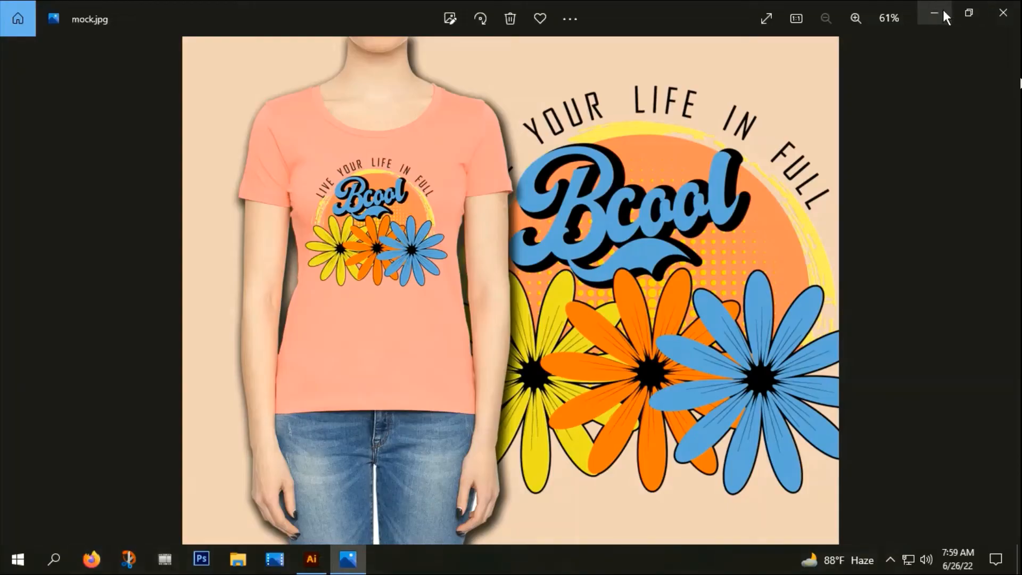
click(1003, 13)
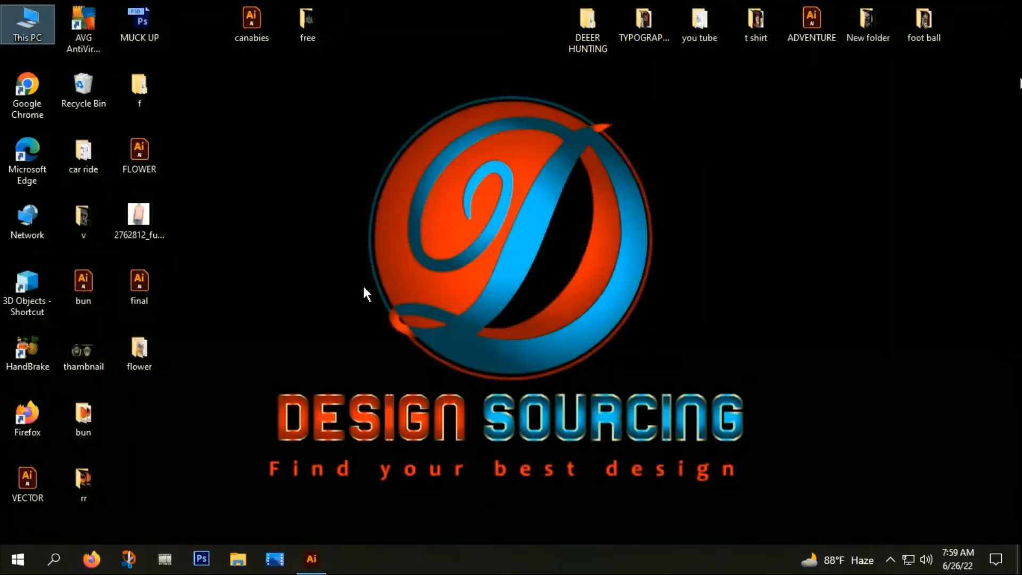
click(129, 353)
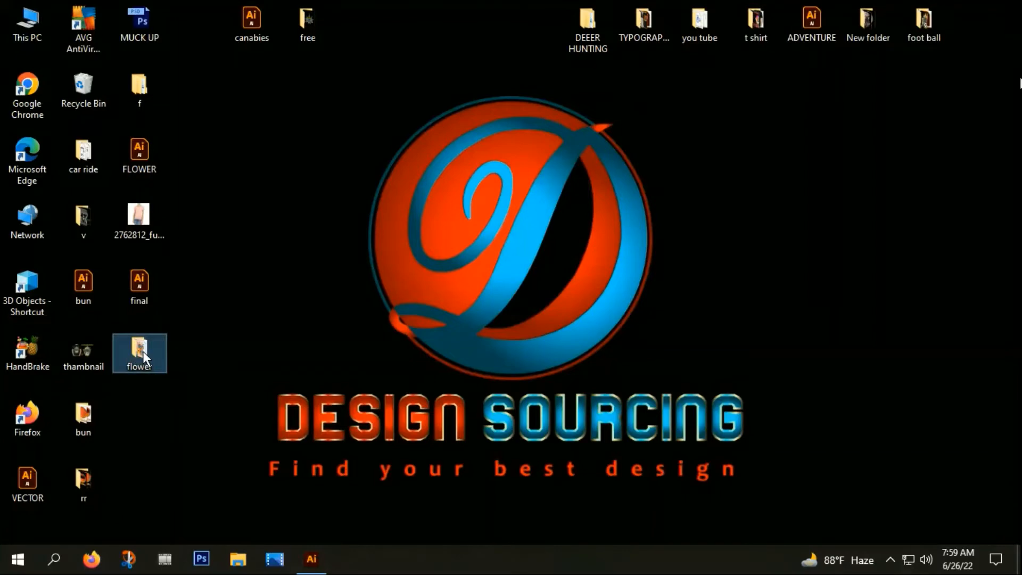
double_click(143, 350)
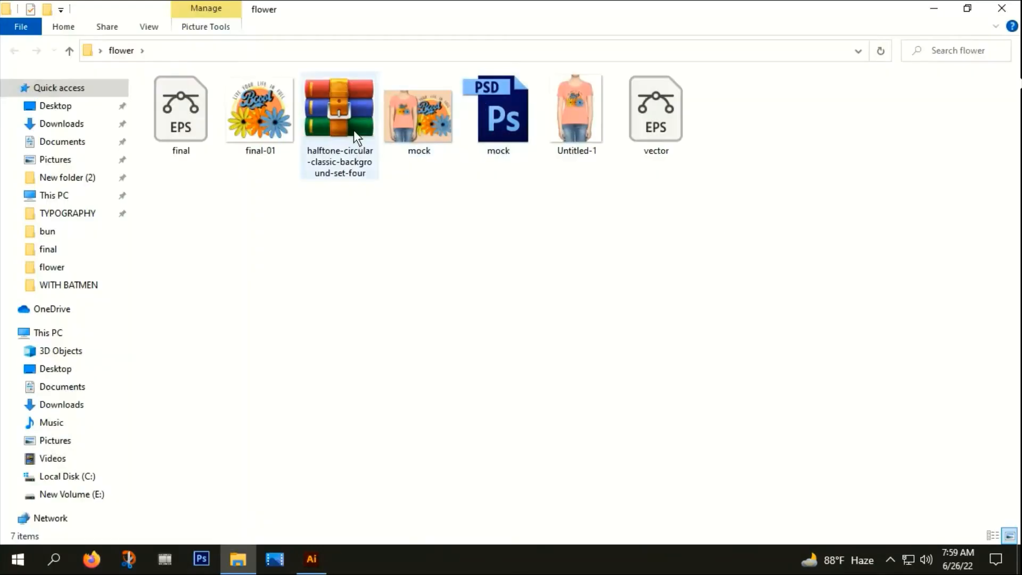
Step: Open the halftone-circular-classic-background-set-four archive, dismiss the purchase reminder and open 18322765.eps from it in Illustrator
click(337, 111)
double_click(338, 111)
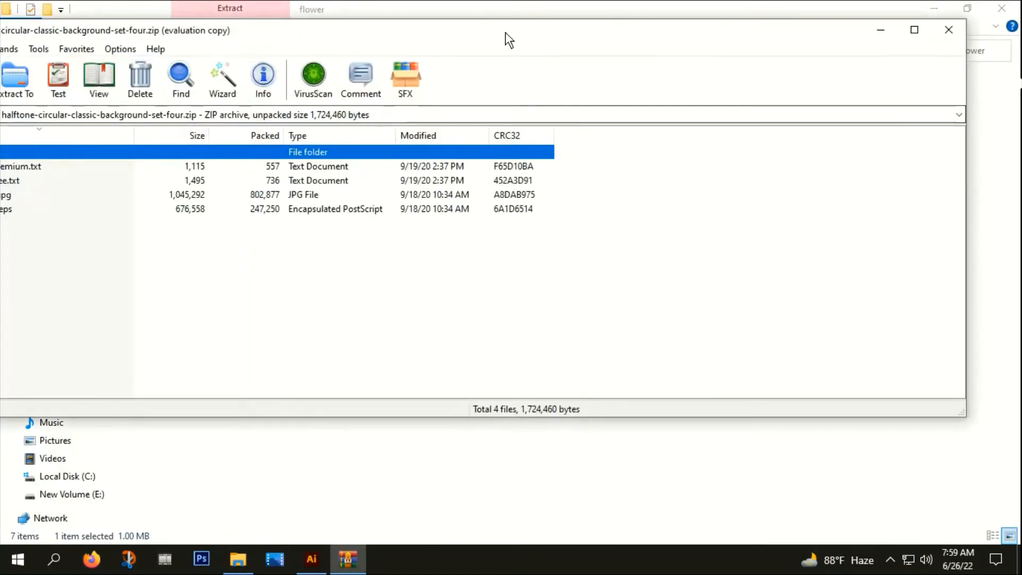
drag(507, 39, 737, 54)
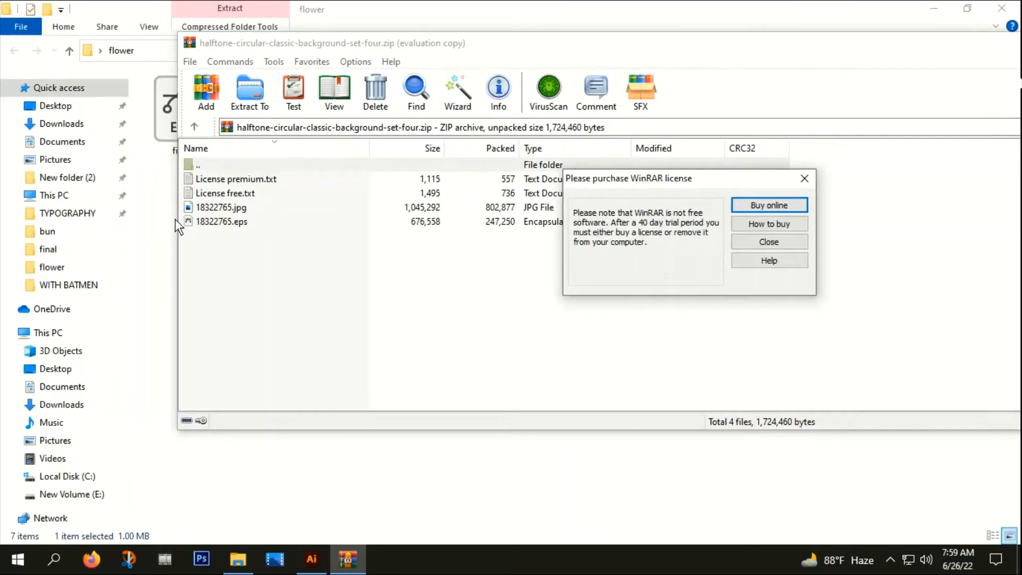
click(803, 176)
drag(445, 36, 758, 19)
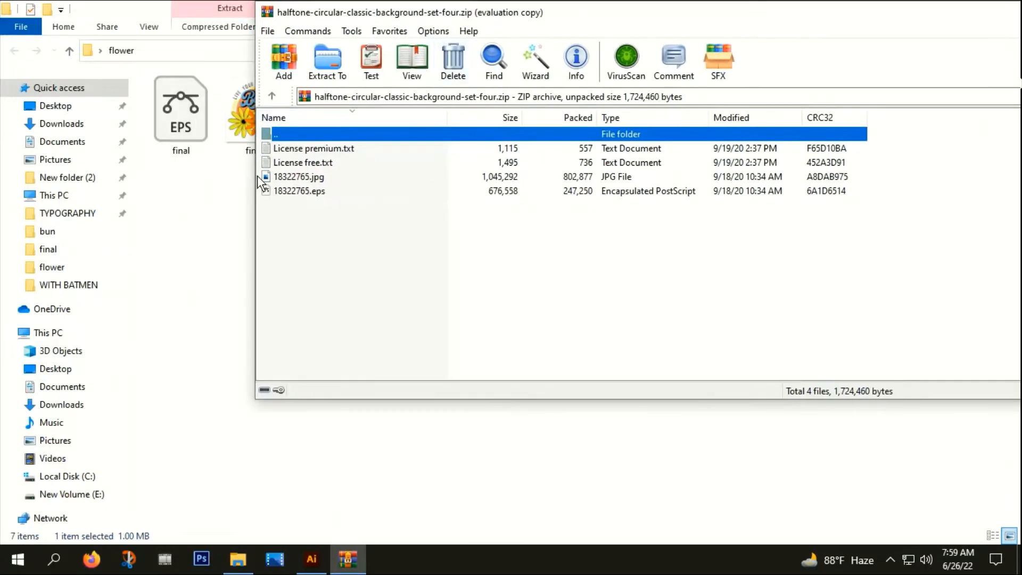
double_click(299, 191)
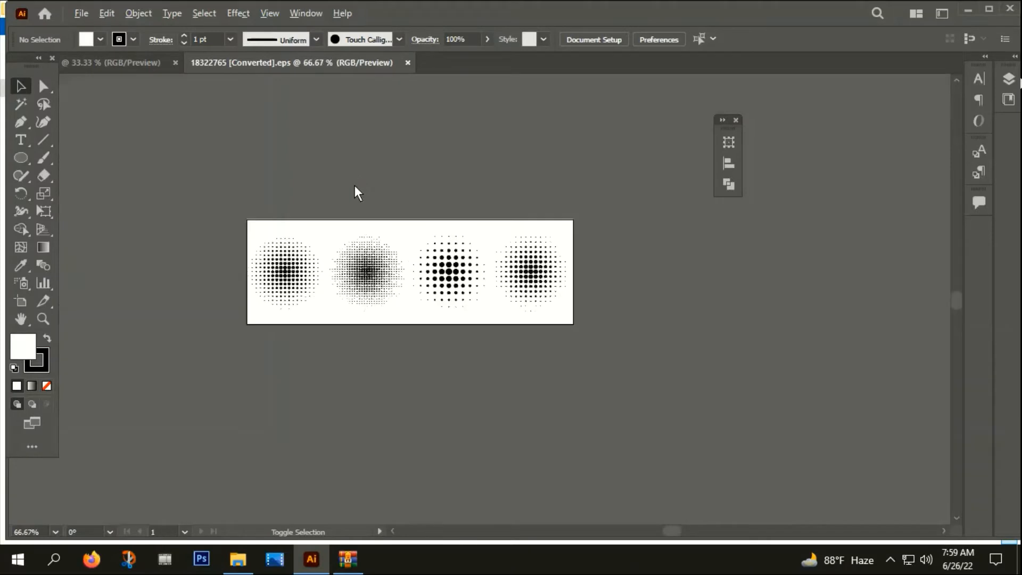
Step: Ungroup the halftone set, move its first dot circle off the artboard and copy it
click(273, 284)
right_click(273, 284)
click(334, 424)
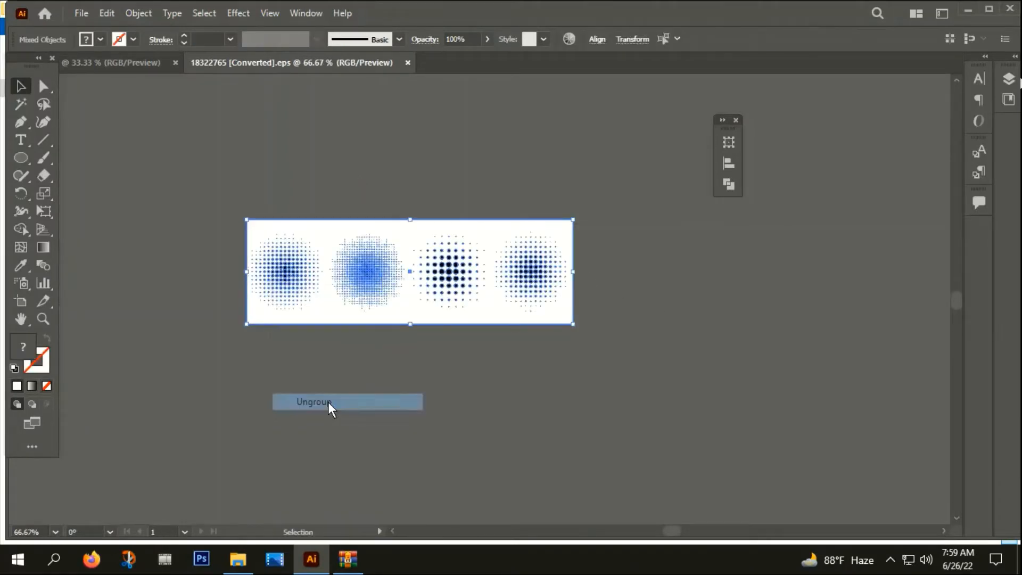
click(330, 406)
drag(302, 300, 235, 155)
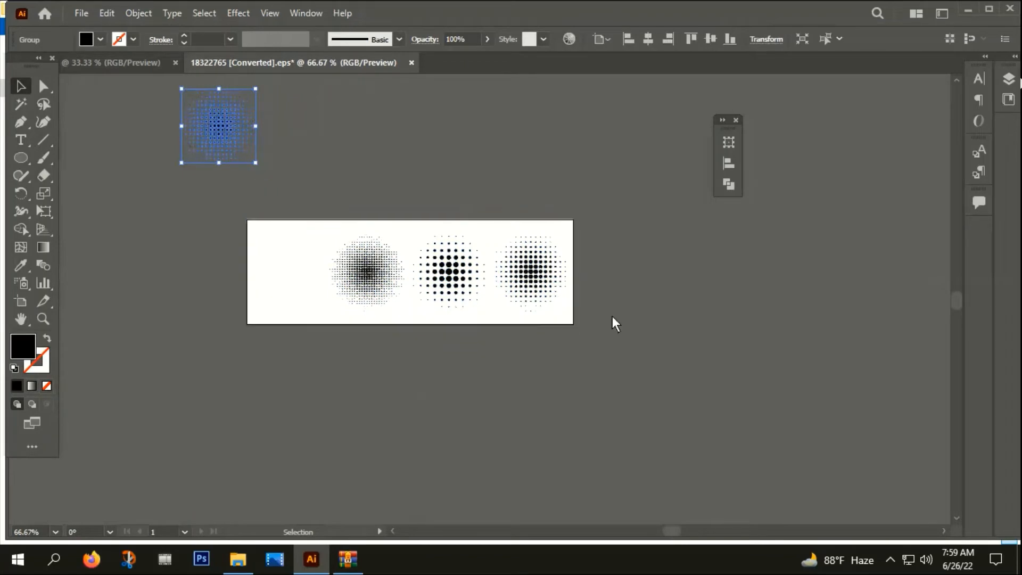
key(ctrl+c)
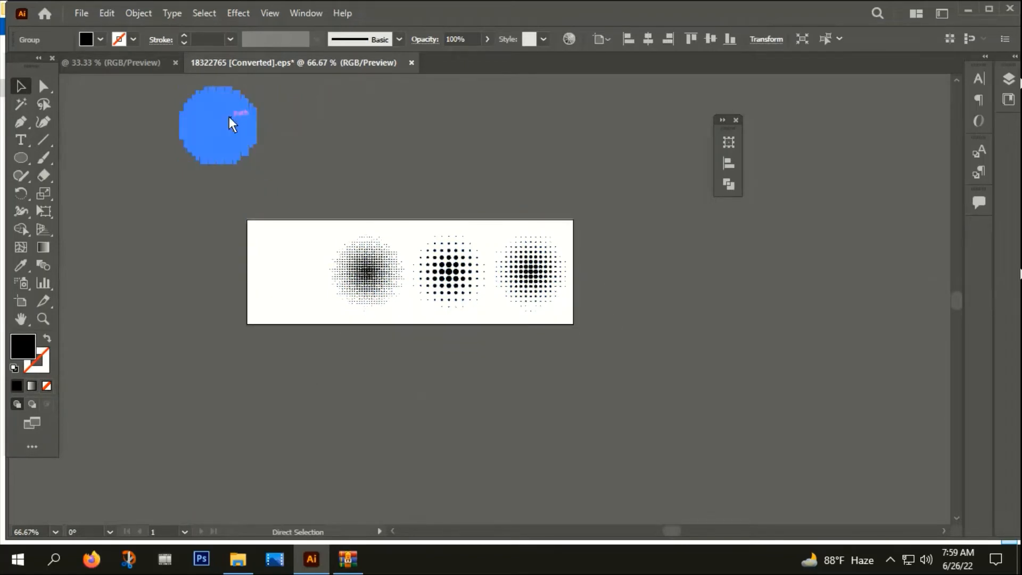
Step: Paste the halftone into vector.eps, centre it on the artboard both ways and enlarge it to nearly fill the orange circle
click(126, 63)
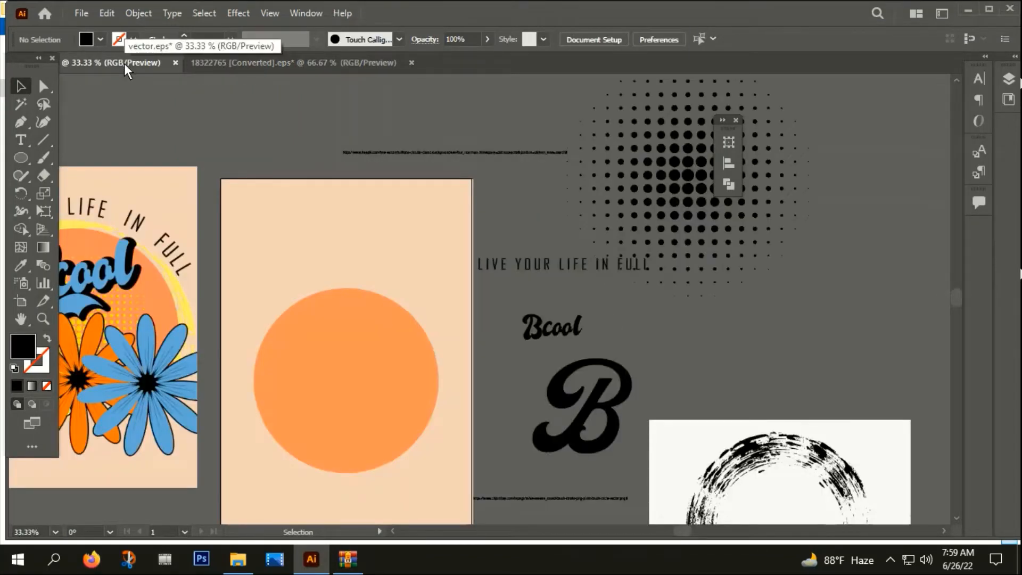
key(ctrl+v)
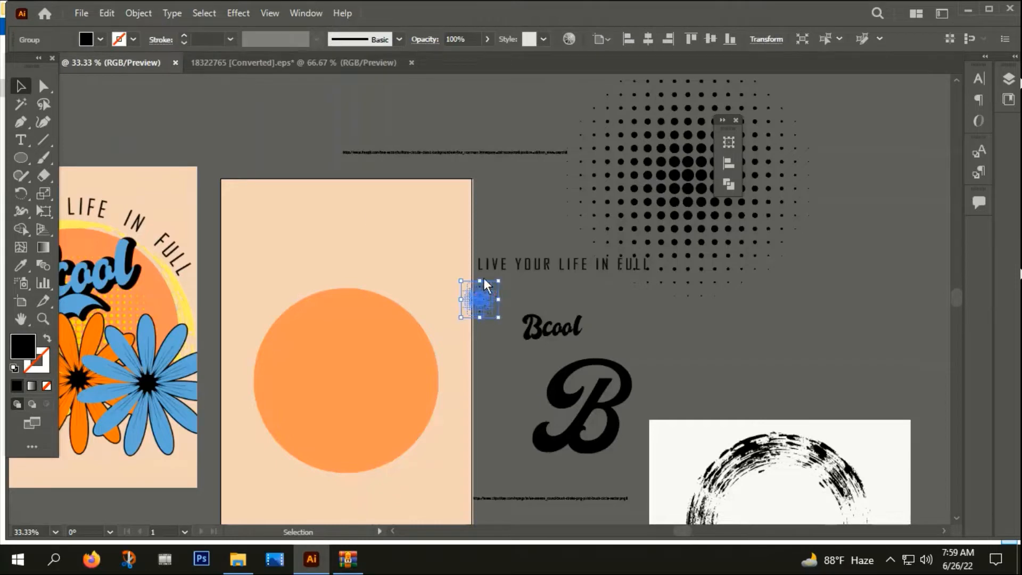
click(647, 38)
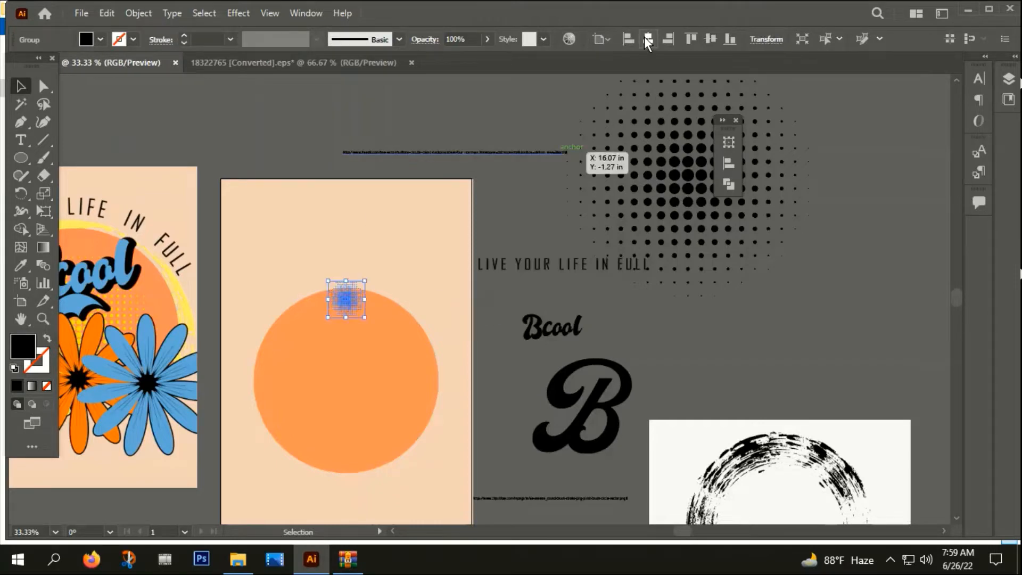
click(711, 39)
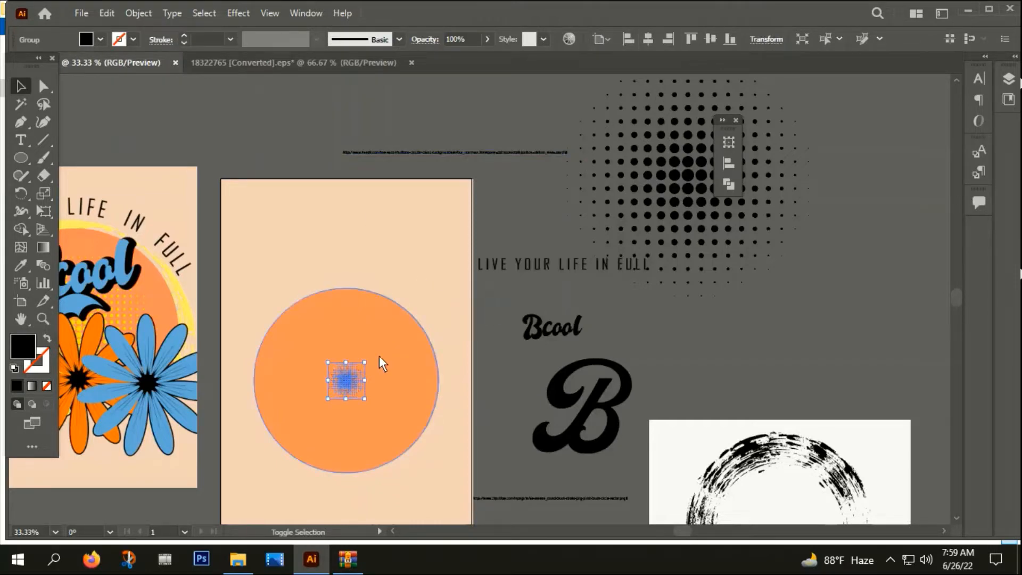
drag(364, 362, 752, 212)
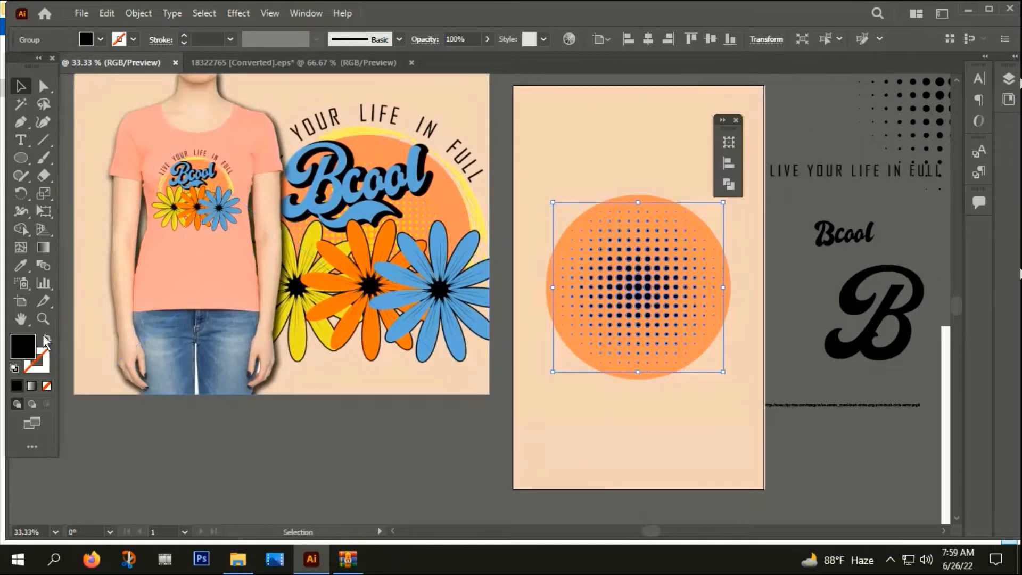
Step: Set the halftone's fill colour to yellow F9F908
double_click(23, 346)
drag(330, 428, 331, 421)
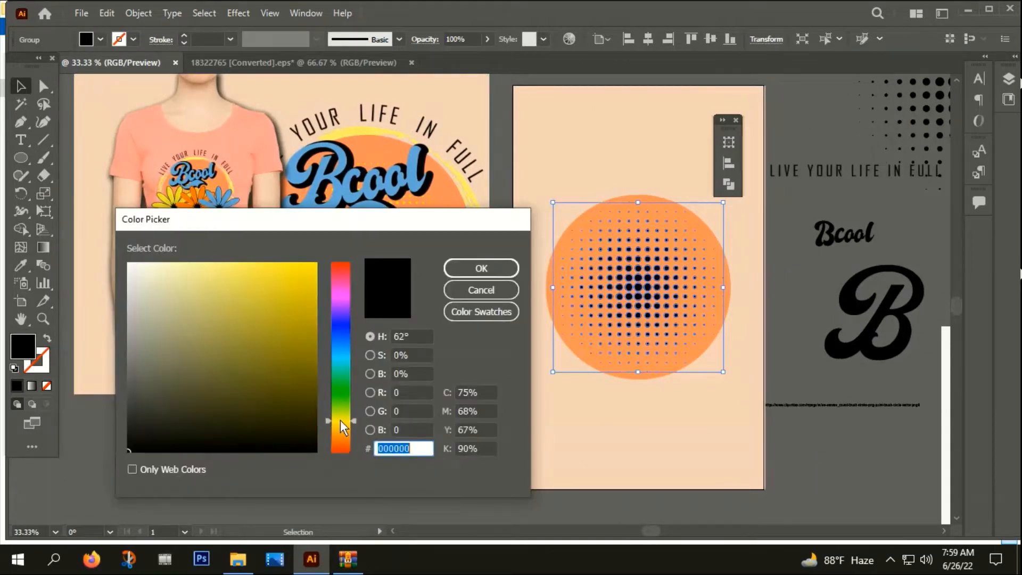
click(313, 266)
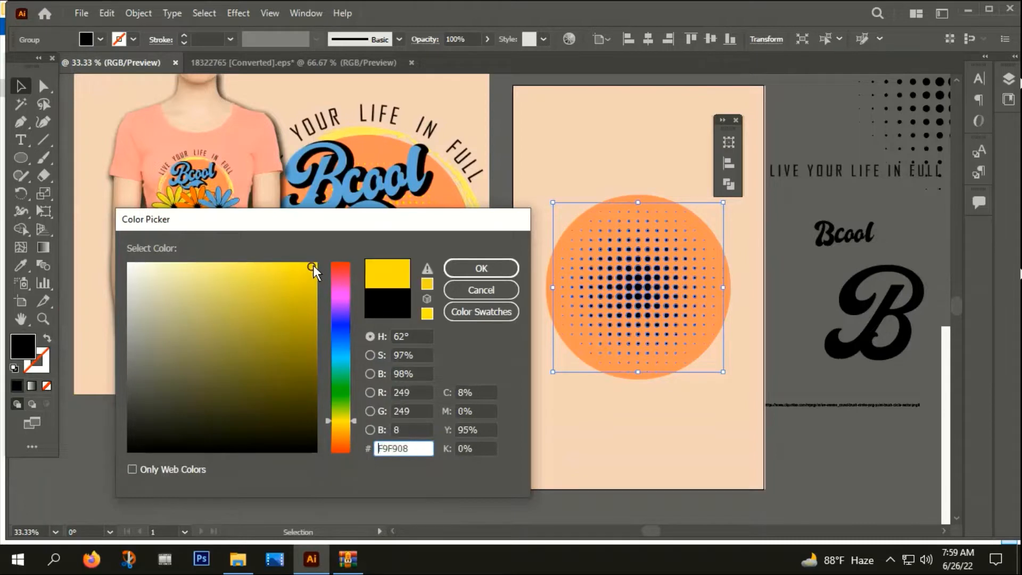
click(481, 268)
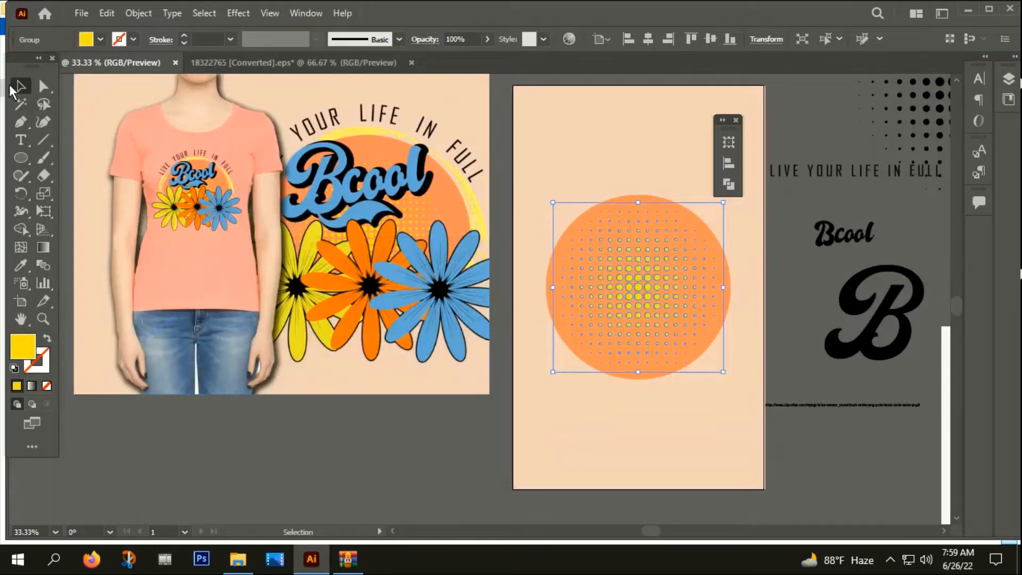
Step: Copy the clipartkey.com link text below the large B lettering and open the round-brush-stroke circle image from it in Firefox
click(381, 427)
scroll(467, 178, up, 3)
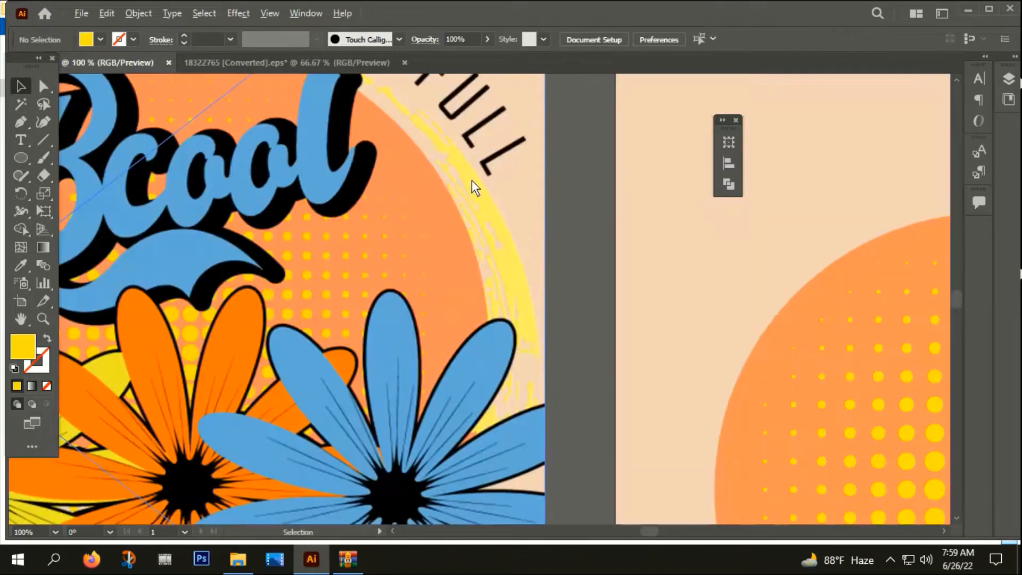
scroll(445, 199, down, 3)
mouse_move(481, 386)
mouse_down()
mouse_move(345, 370)
mouse_move(209, 320)
mouse_up()
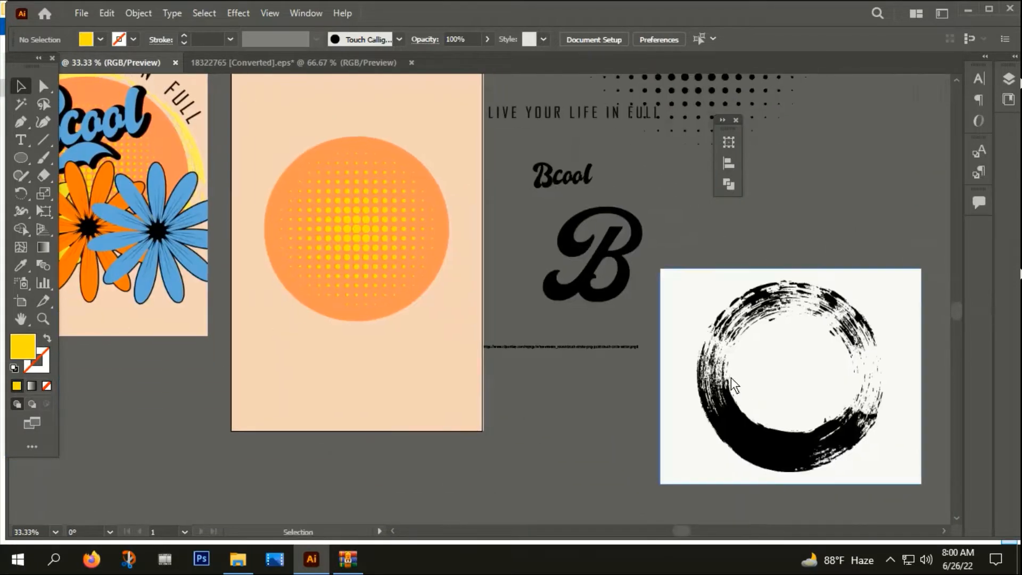
scroll(672, 351, down, 2)
scroll(664, 382, up, 2)
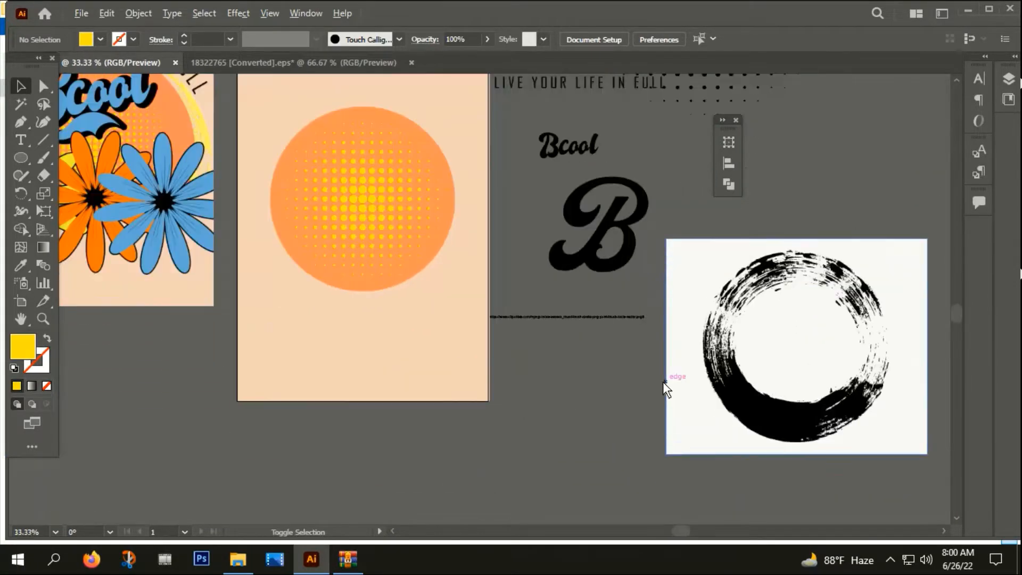
click(553, 318)
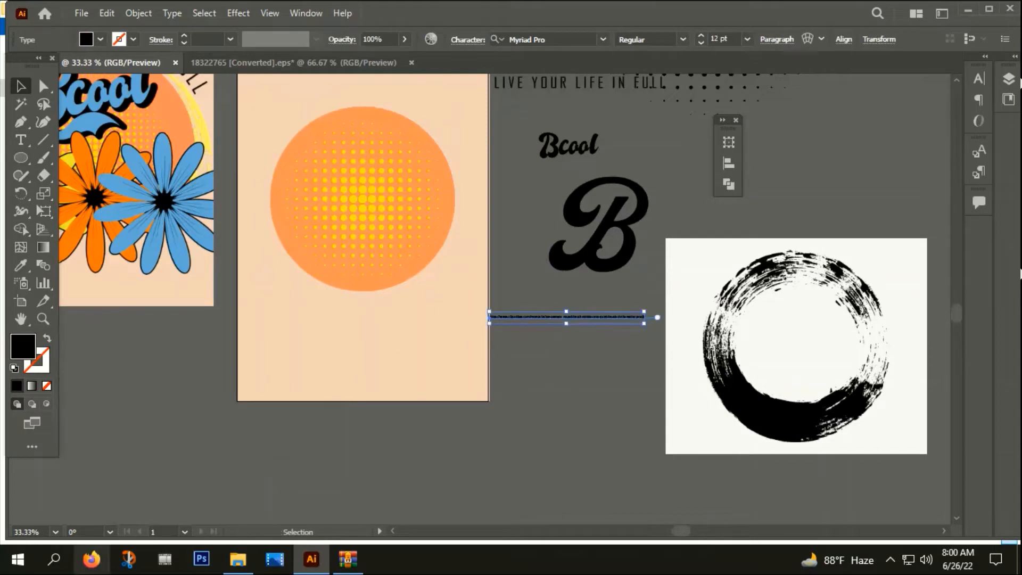
click(92, 559)
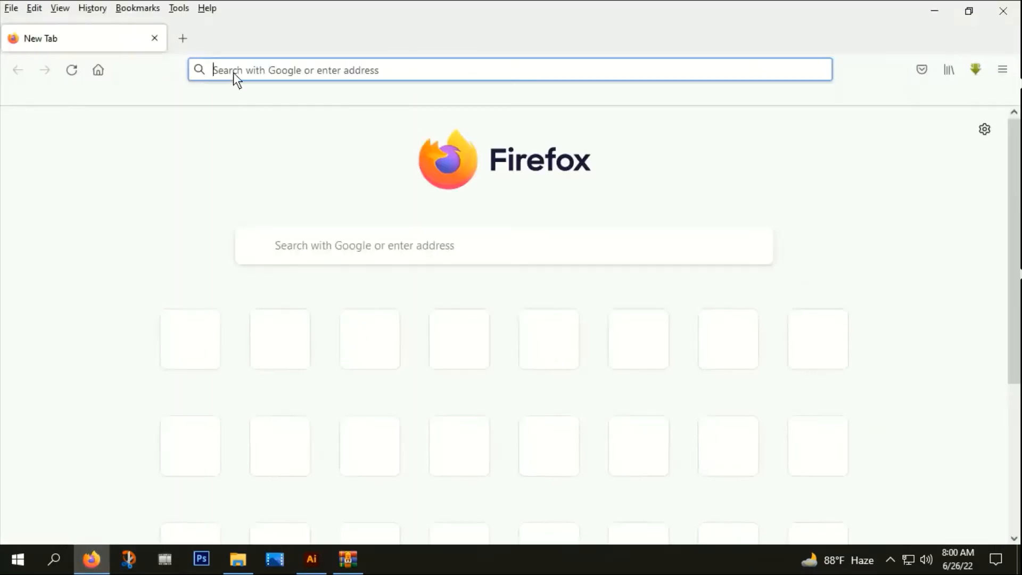
click(243, 74)
key(ctrl+v)
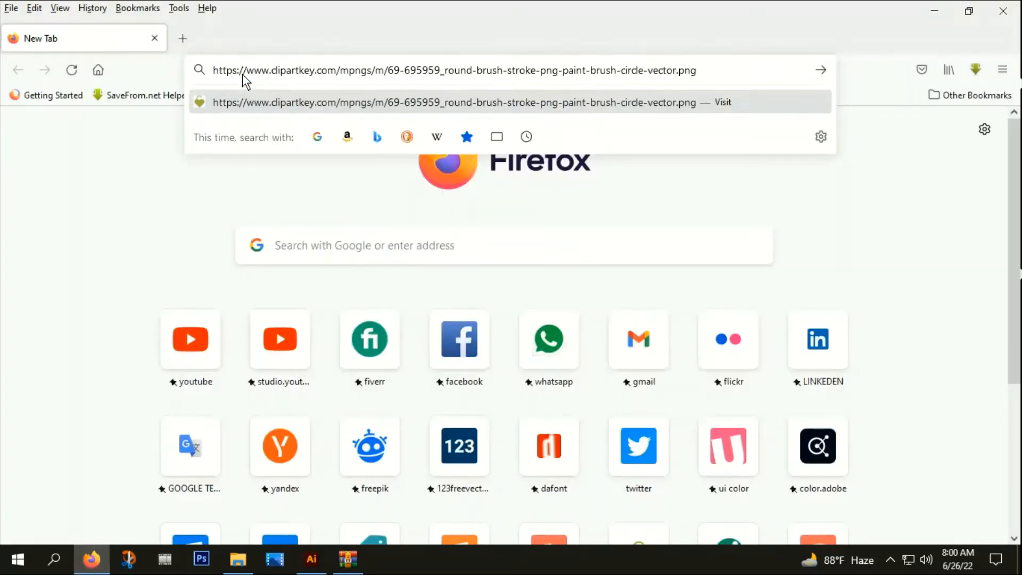
key(Return)
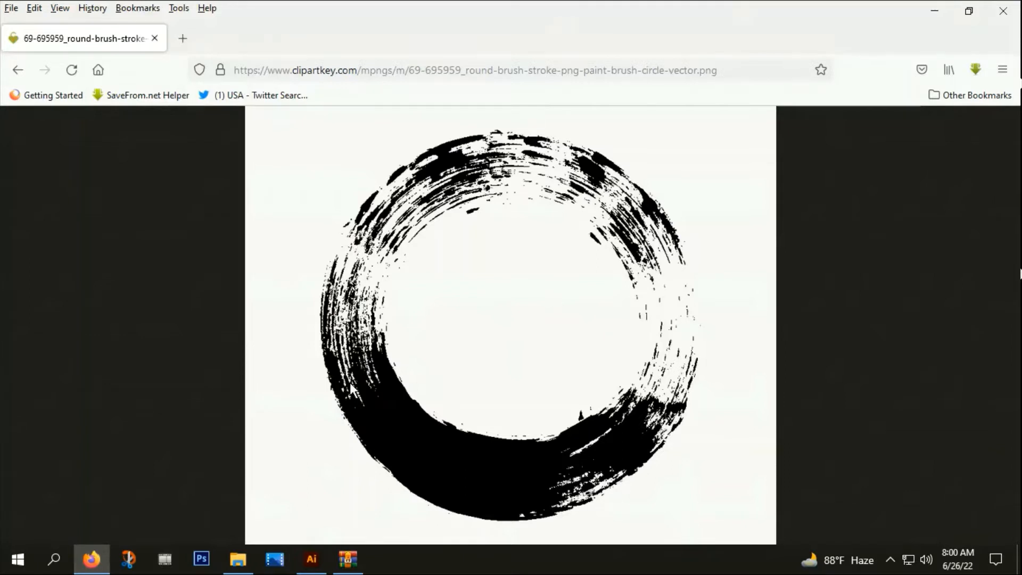
Step: Copy the brush circle image from the web page, paste it into the Illustrator document and move it above the artboard
right_click(386, 200)
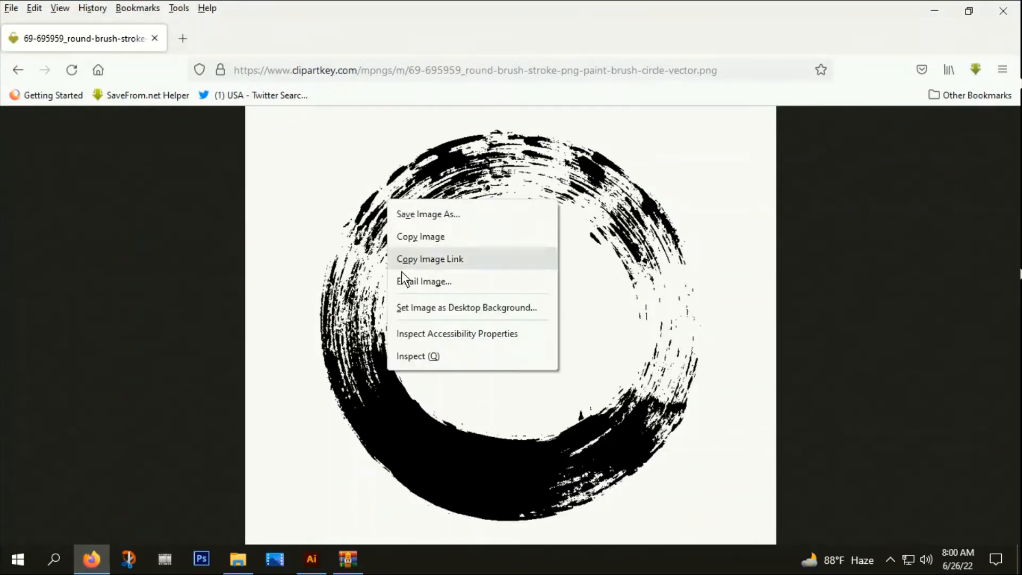
click(410, 237)
click(311, 559)
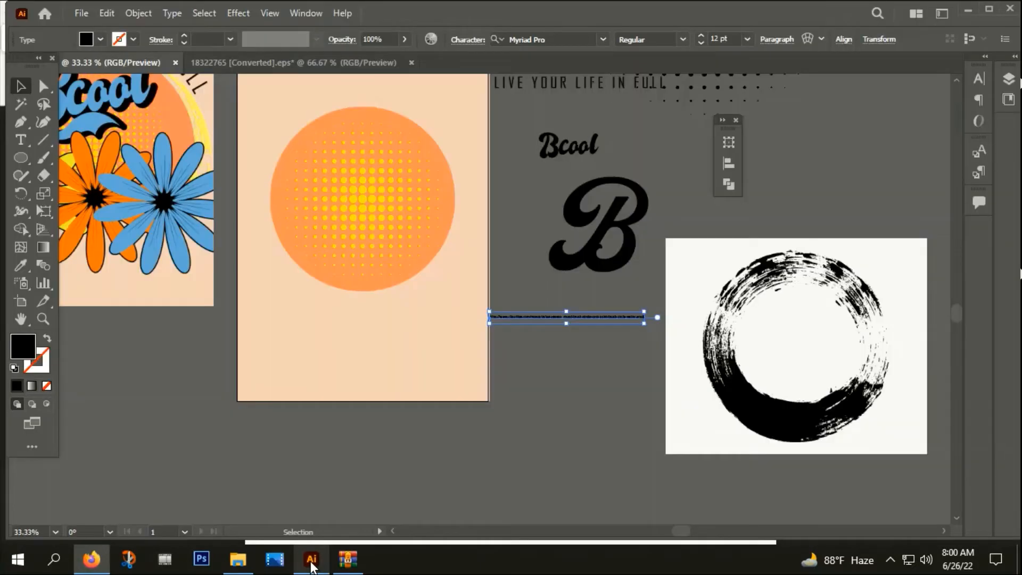
scroll(424, 424, down, 1)
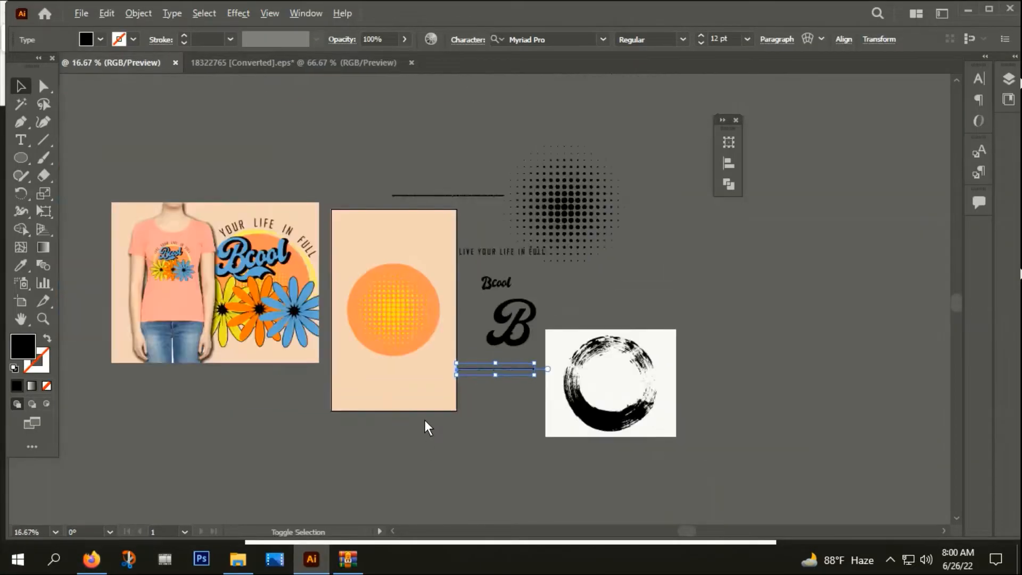
key(ctrl+v)
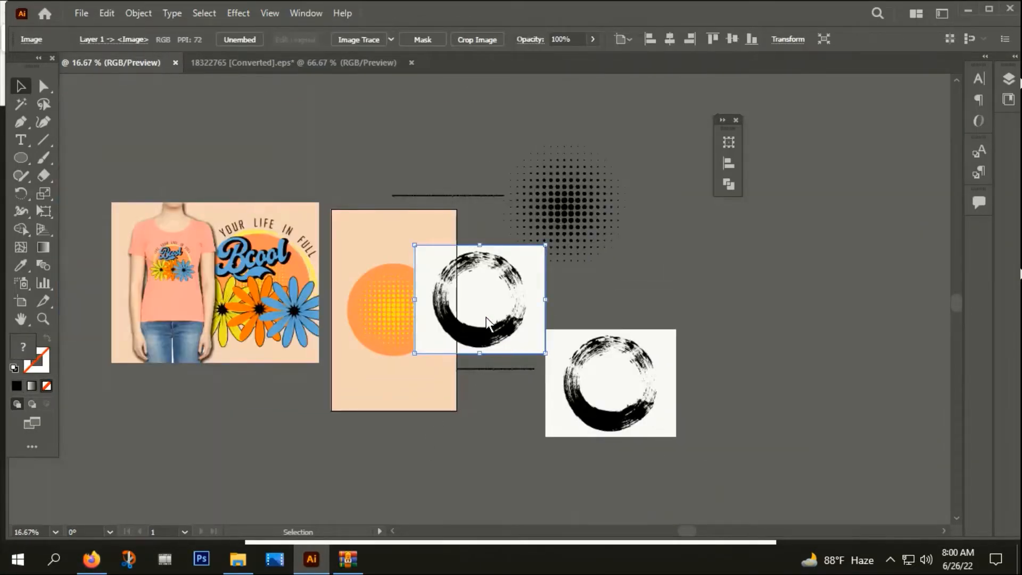
drag(487, 320, 346, 166)
drag(349, 238, 357, 239)
drag(339, 184, 328, 163)
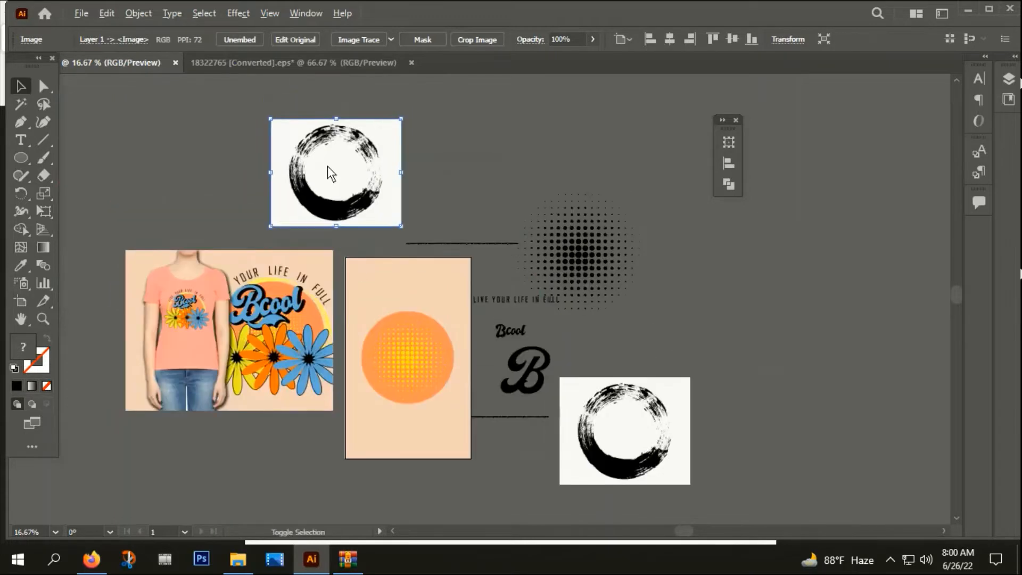
Step: Image Trace the pasted brush circle, expand the tracing and ungroup it
scroll(329, 163, up, 1)
click(357, 42)
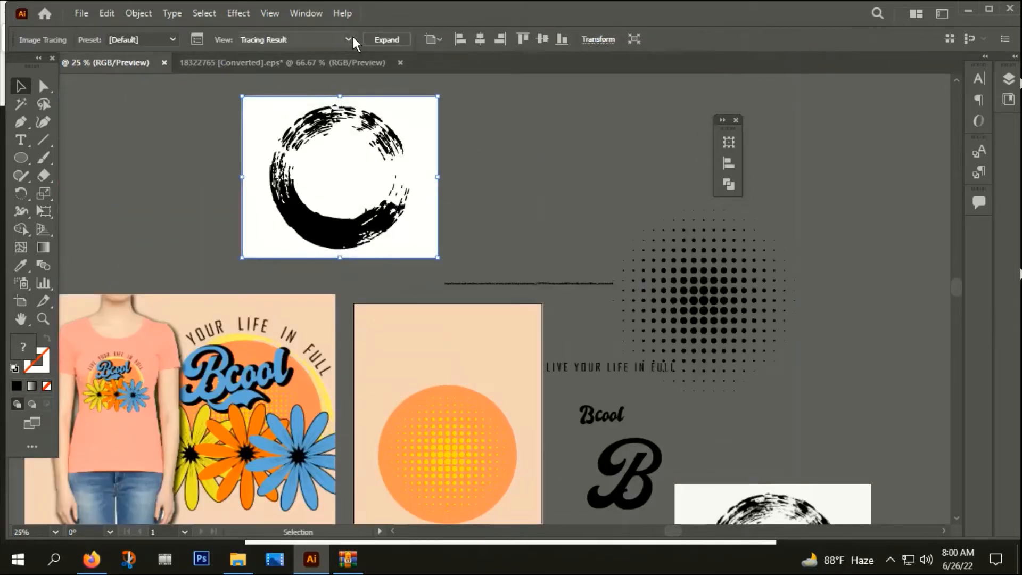
right_click(342, 155)
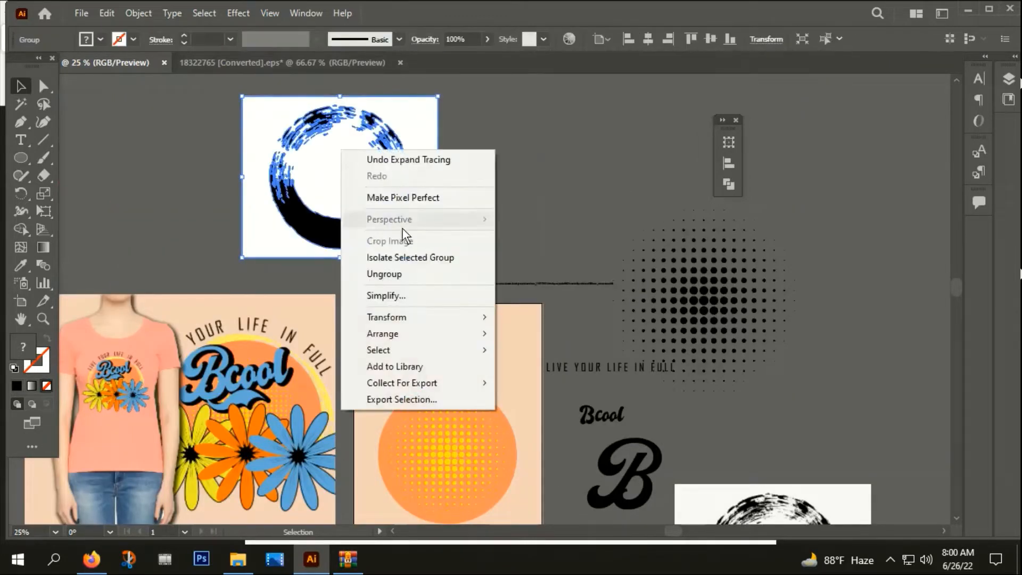
click(404, 272)
click(488, 205)
Step: Select all white areas of the traced brush circle with the Magic Wand and delete them
click(21, 103)
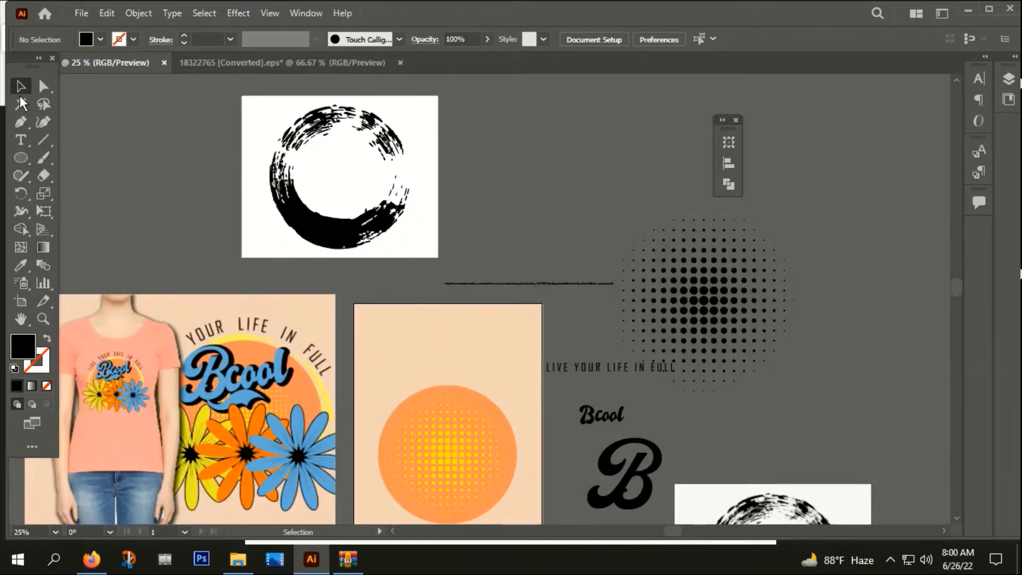
click(336, 191)
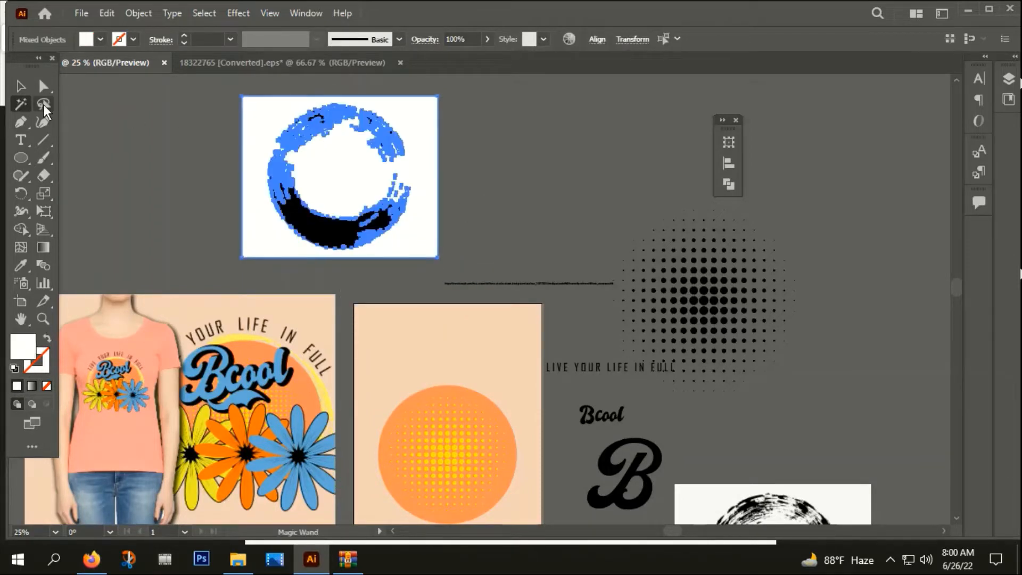
click(21, 85)
key(Delete)
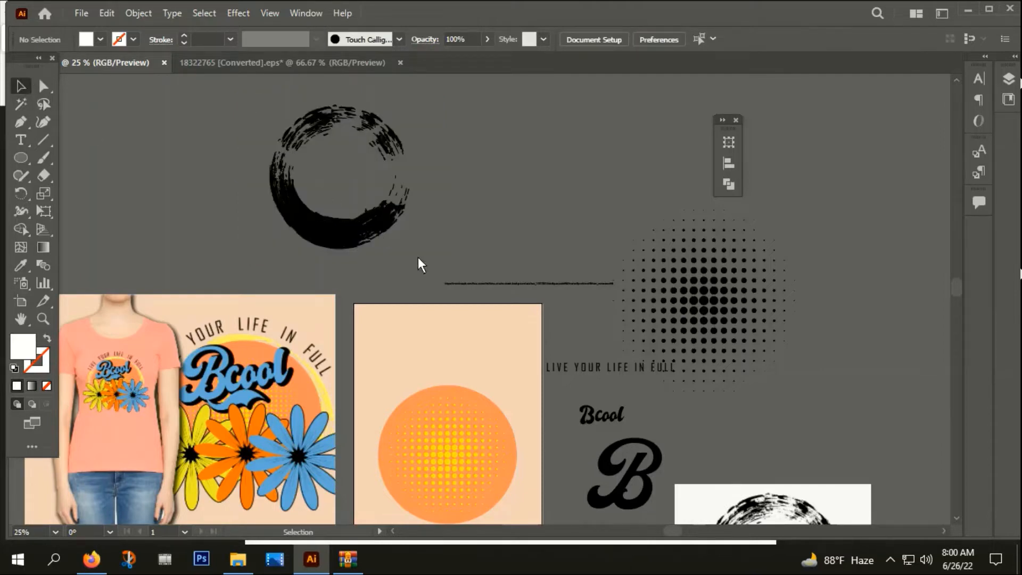
Step: Group the remaining black brush circle pieces and make them a compound path
drag(418, 264, 386, 170)
right_click(386, 170)
click(447, 277)
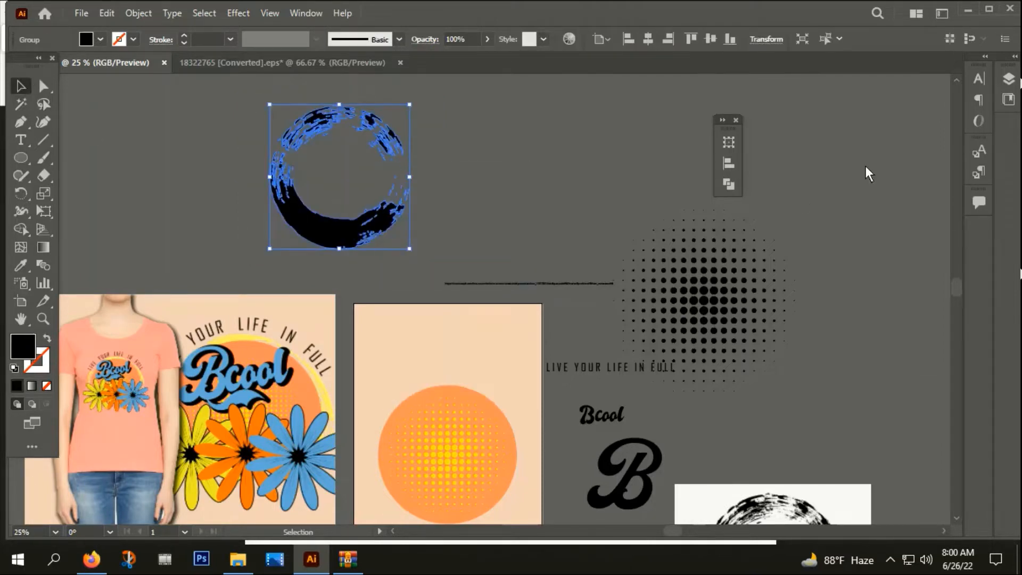
key(ctrl+8)
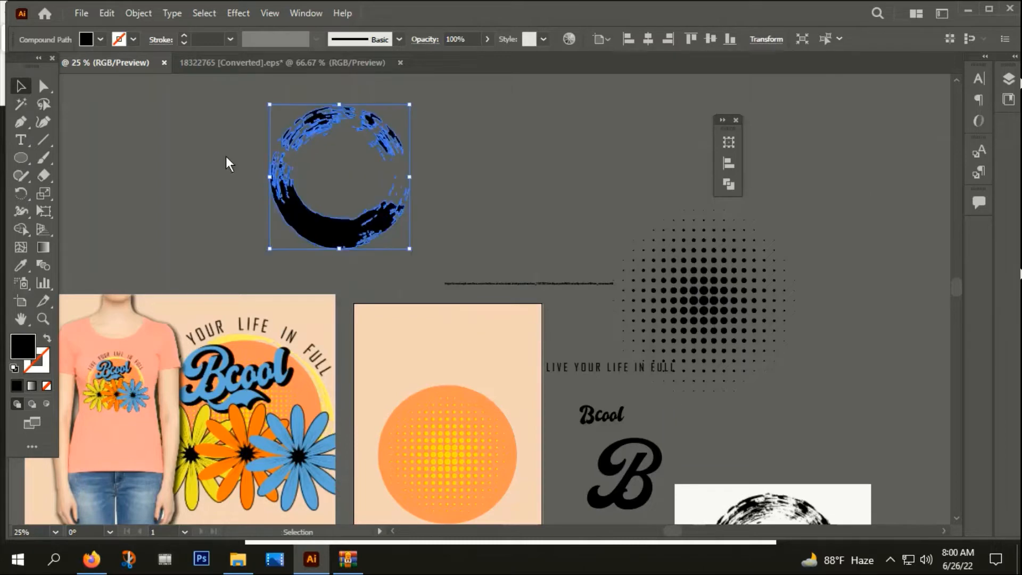
Step: Fill the brush ring with the light yellow sampled by Eyedropper from the brush arc in the reference design
scroll(372, 213, down, 1)
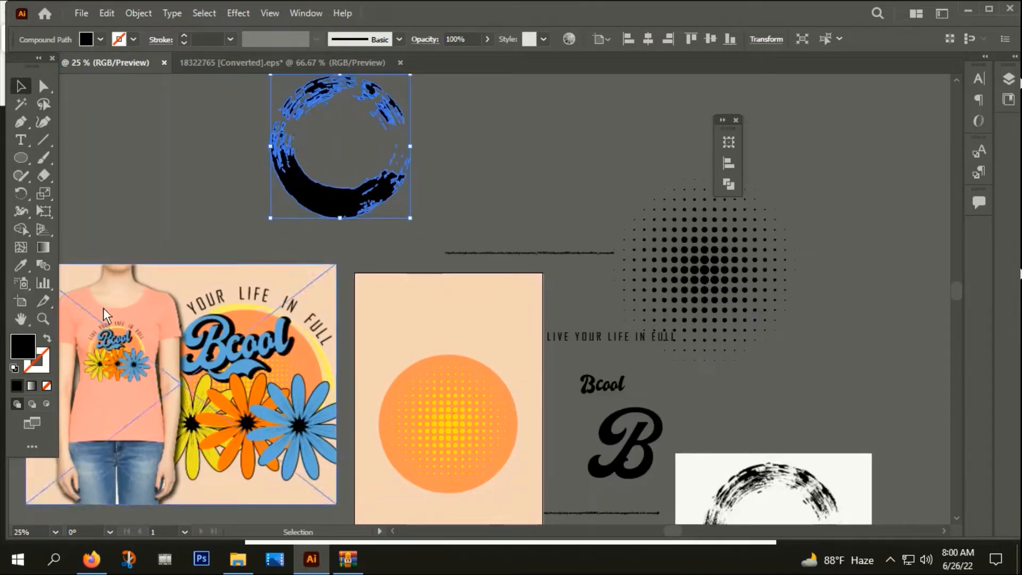
scroll(207, 306, up, 2)
scroll(207, 306, up, 2)
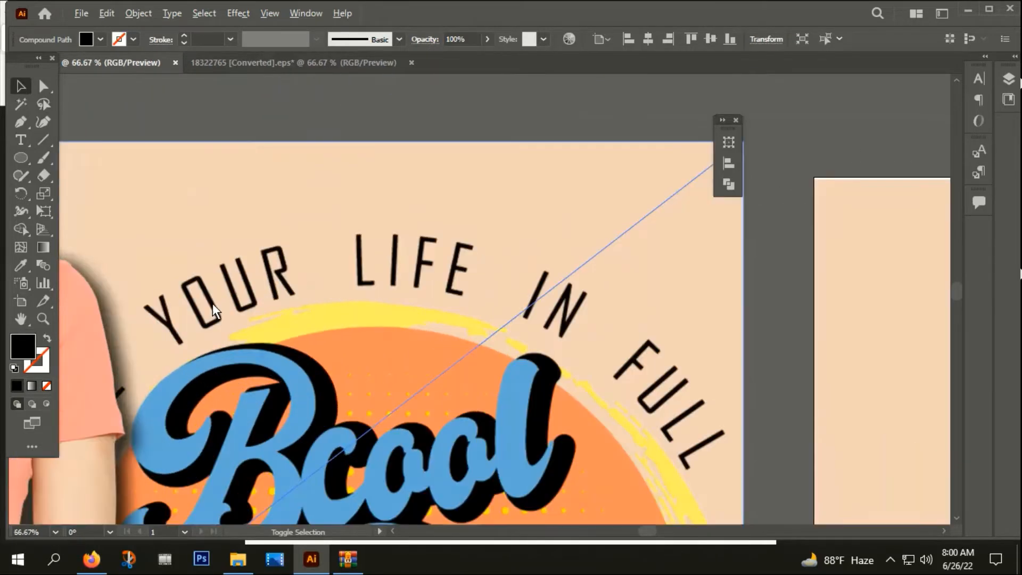
scroll(187, 310, down, 2)
drag(433, 98, 486, 303)
key(i)
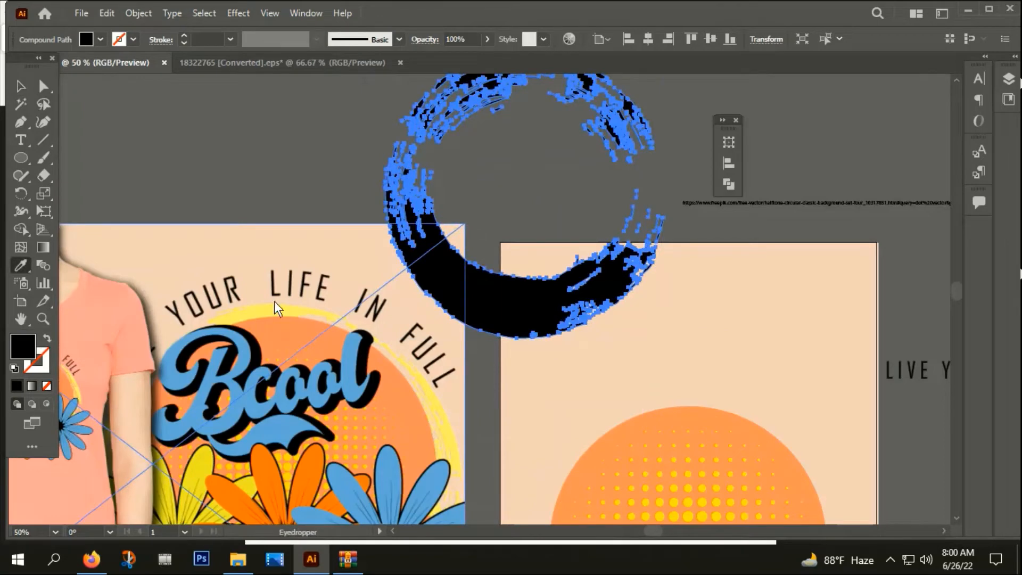
click(270, 320)
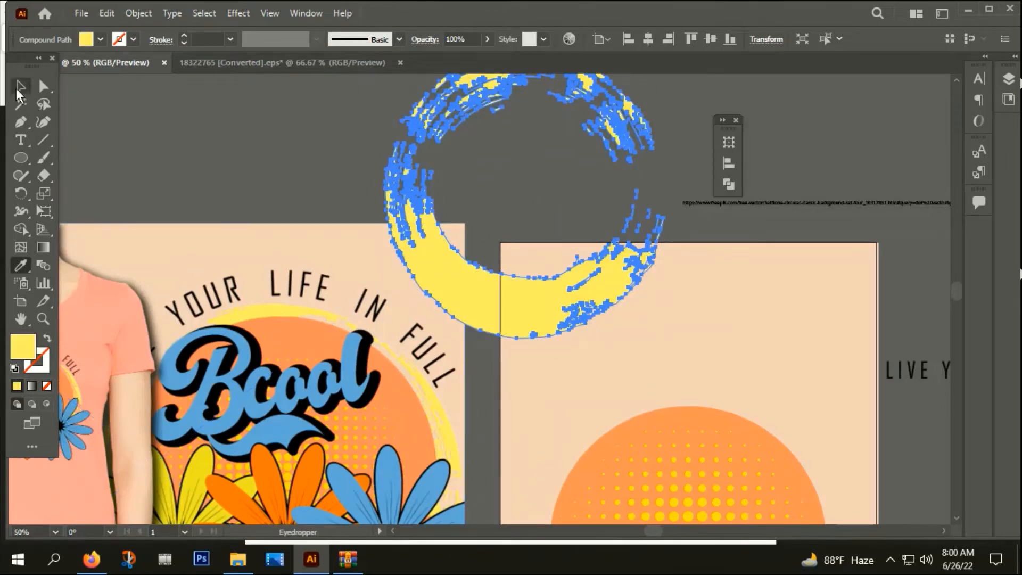
key(v)
click(347, 164)
Step: Centre the yellow brush ring on the artboard horizontally and vertically
scroll(347, 164, down, 4)
drag(513, 216, 411, 214)
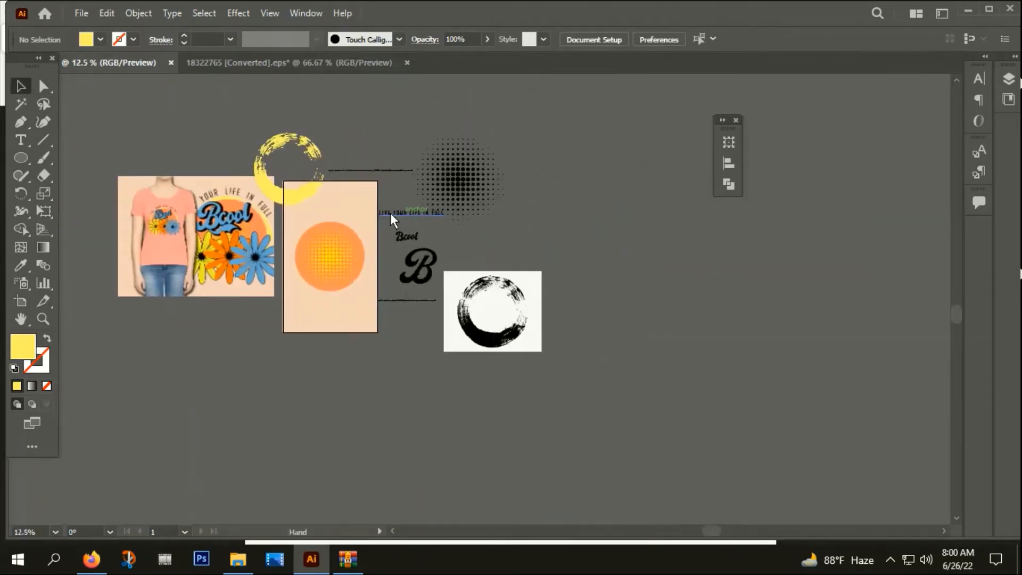
scroll(335, 208, up, 3)
scroll(373, 246, down, 2)
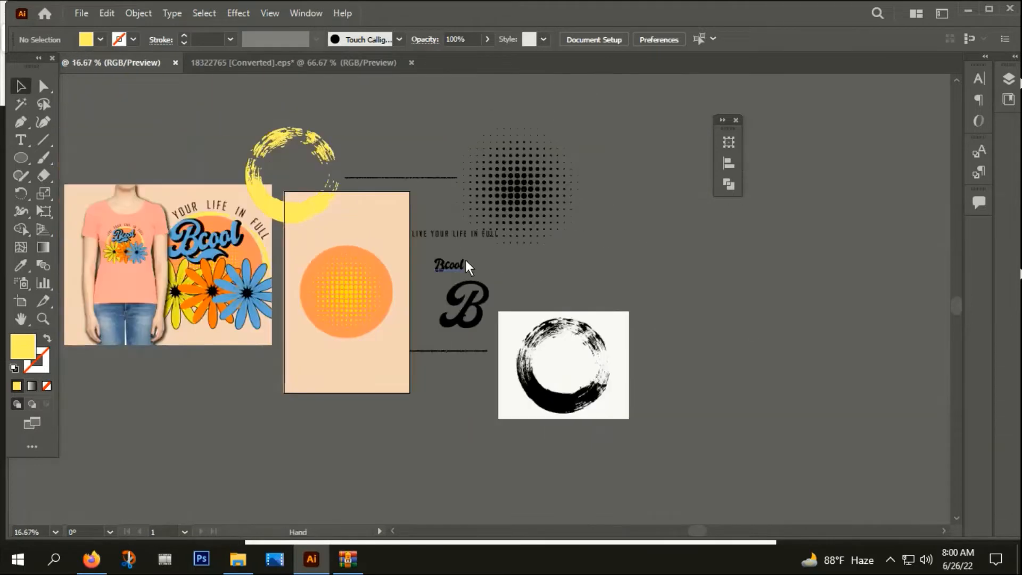
drag(465, 264, 437, 210)
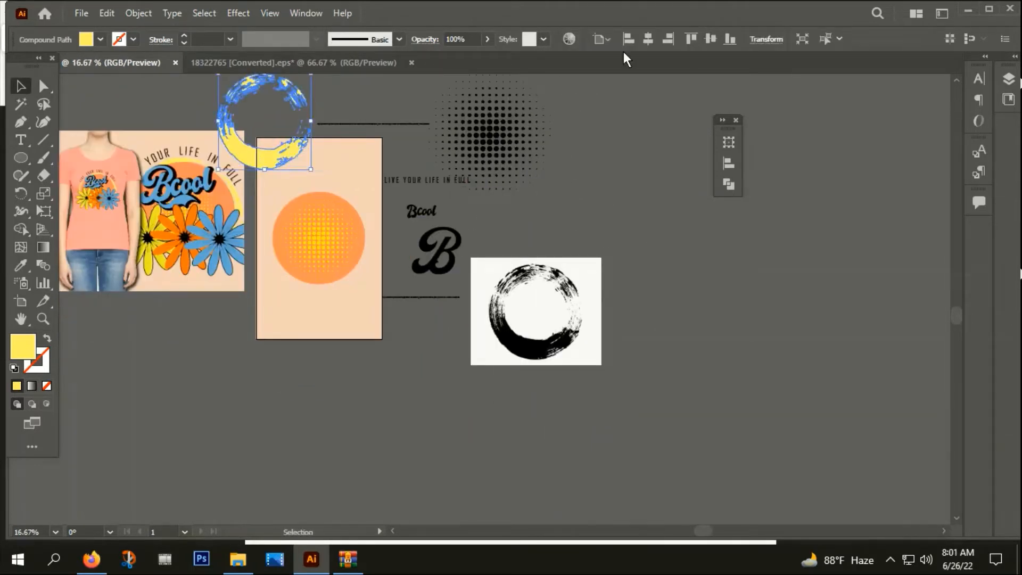
click(648, 38)
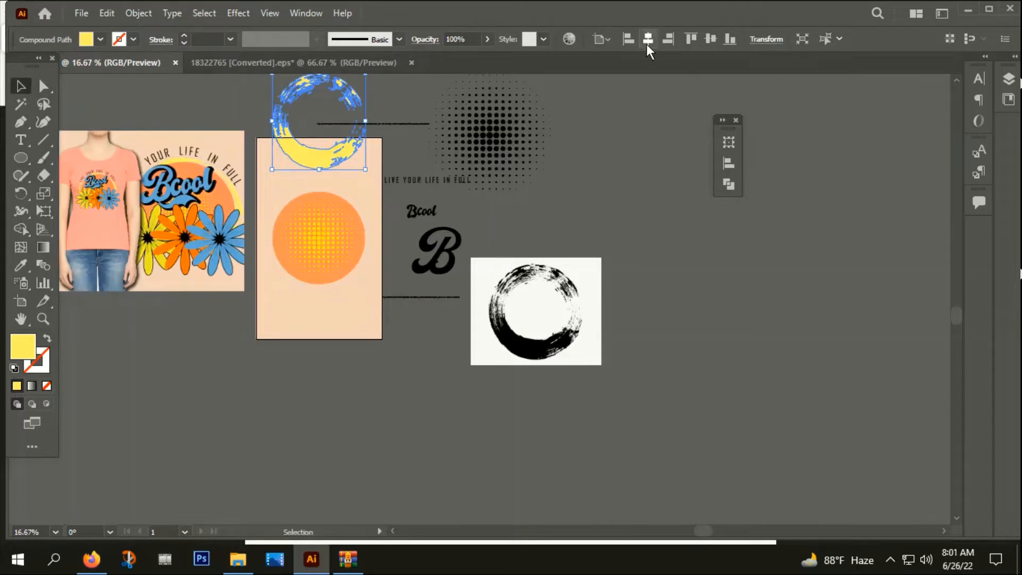
click(710, 38)
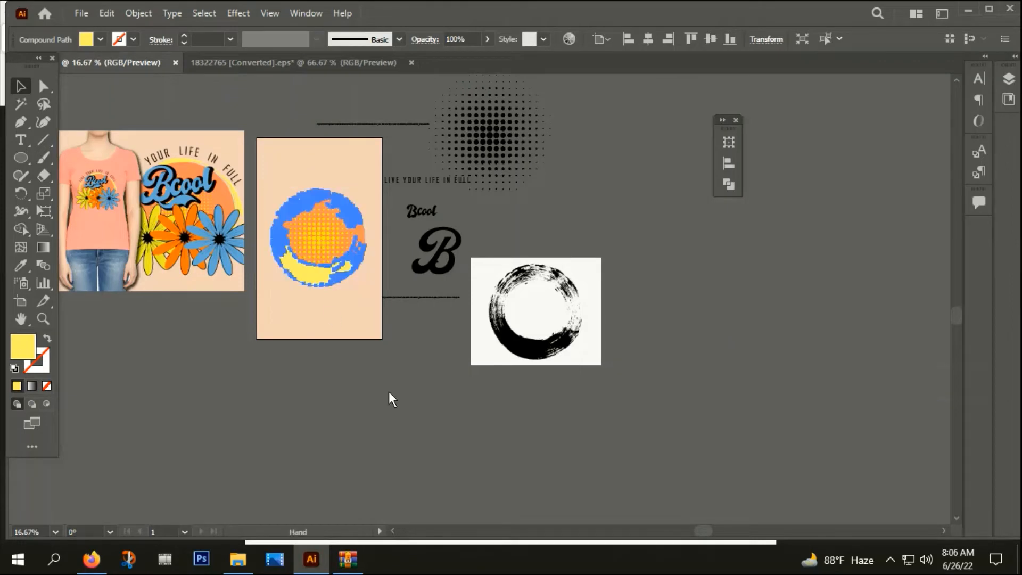
Step: Enlarge the yellow brush ring from its centre until it extends slightly beyond the orange circle
drag(391, 398, 506, 383)
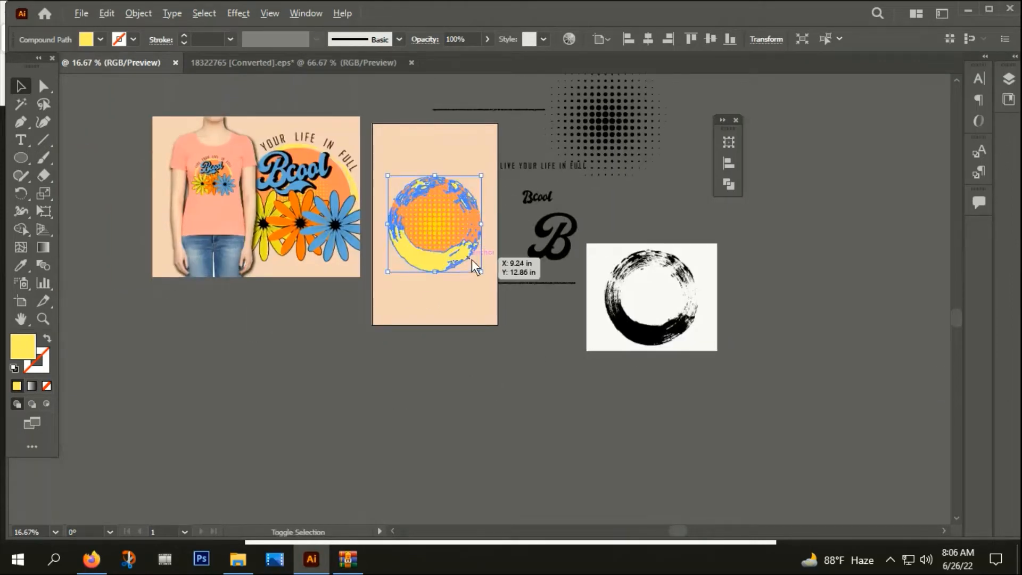
scroll(477, 248, up, 2)
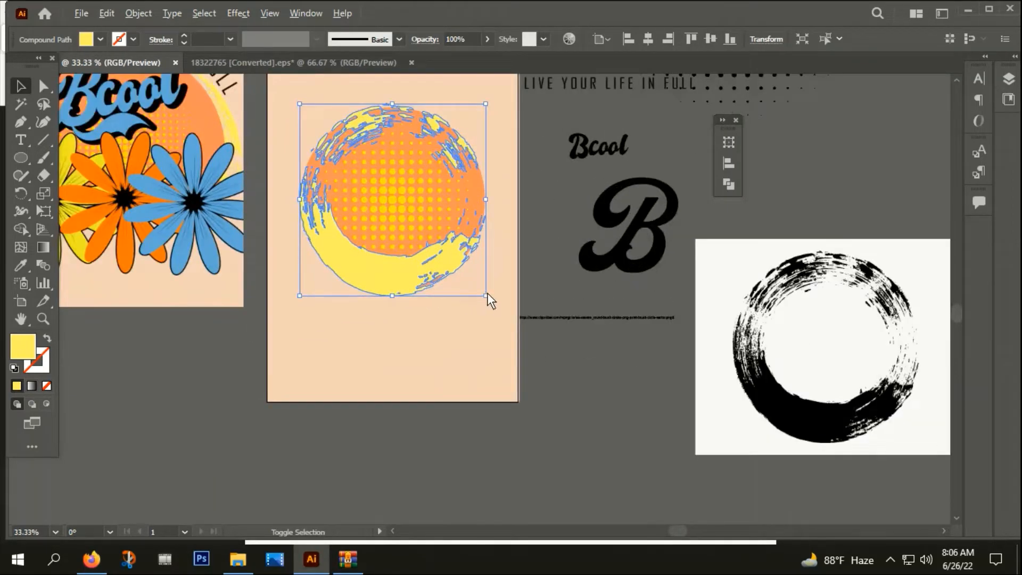
drag(485, 296, 509, 309)
key(a)
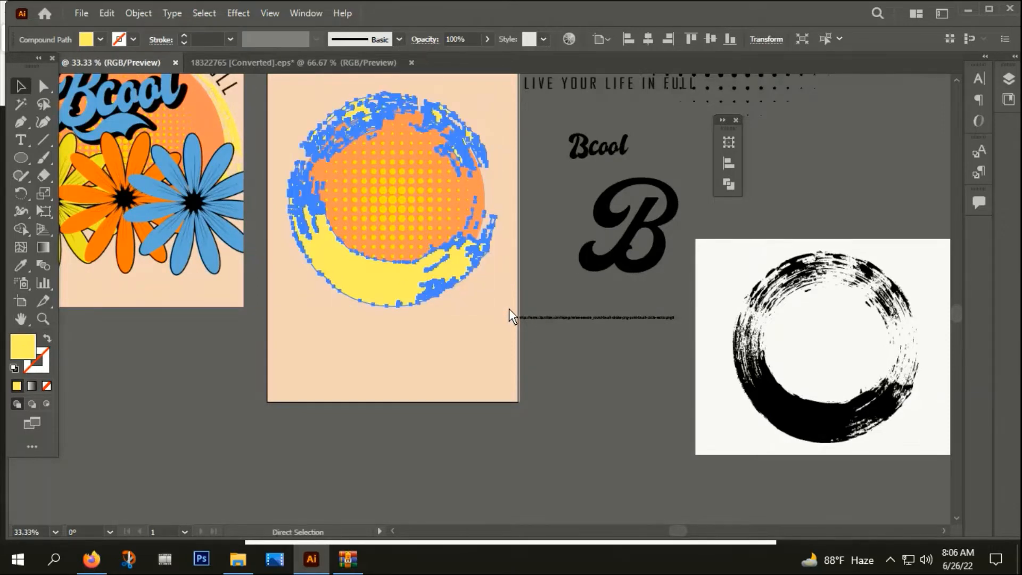
key(v)
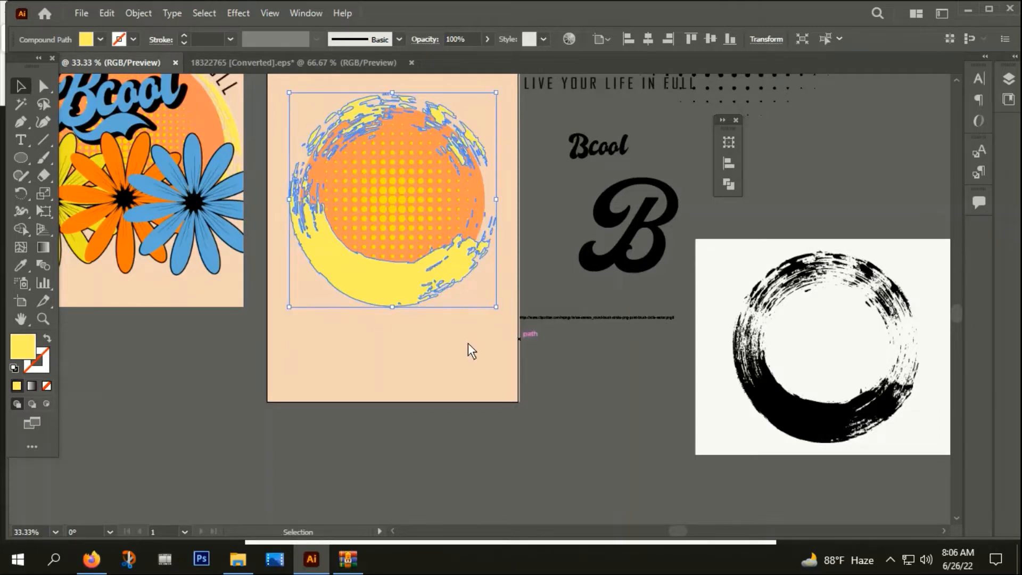
Step: Remove the yellow brush ring from in front of the orange circle and halftone
key(a)
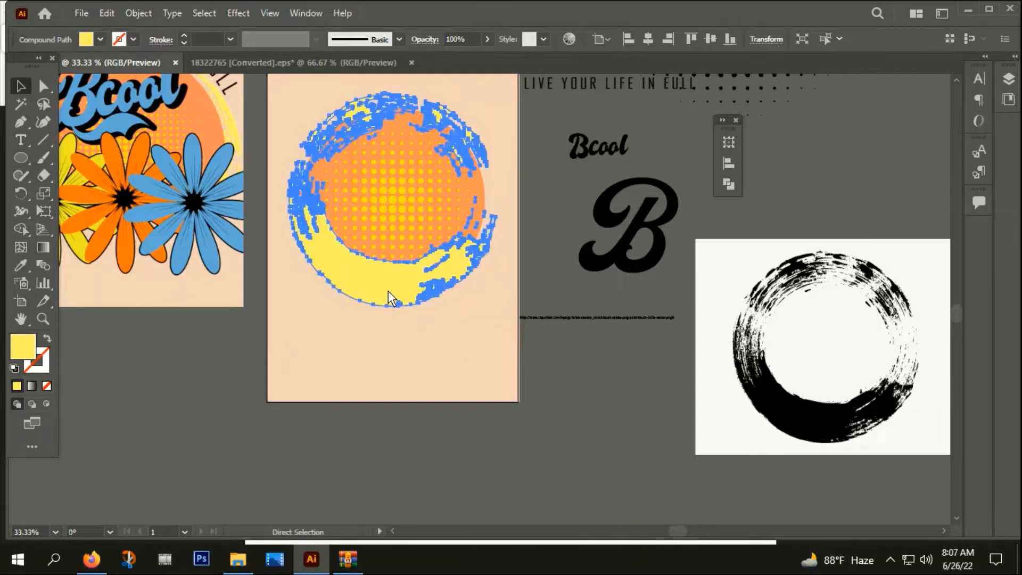
key(Delete)
click(365, 283)
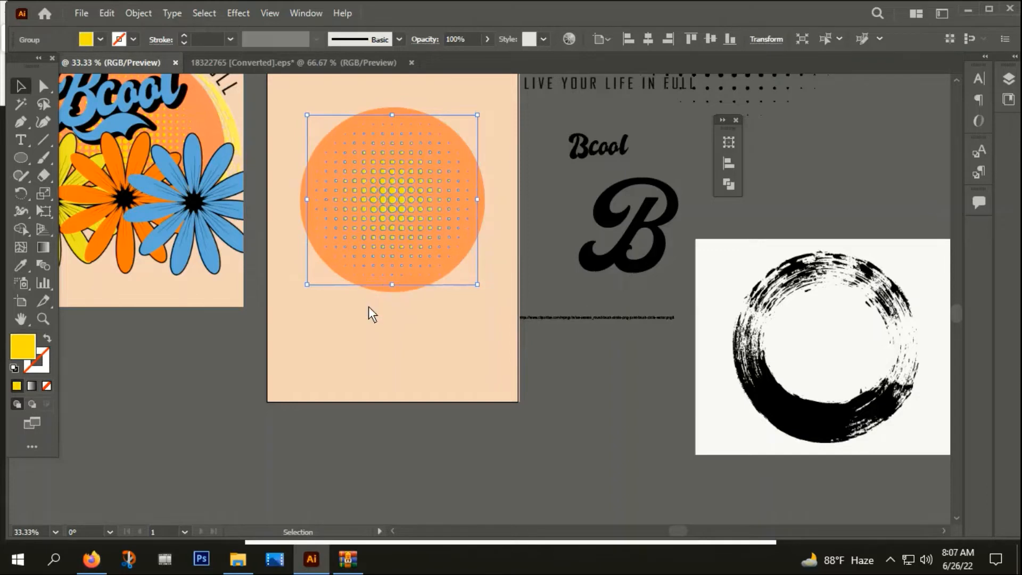
click(368, 306)
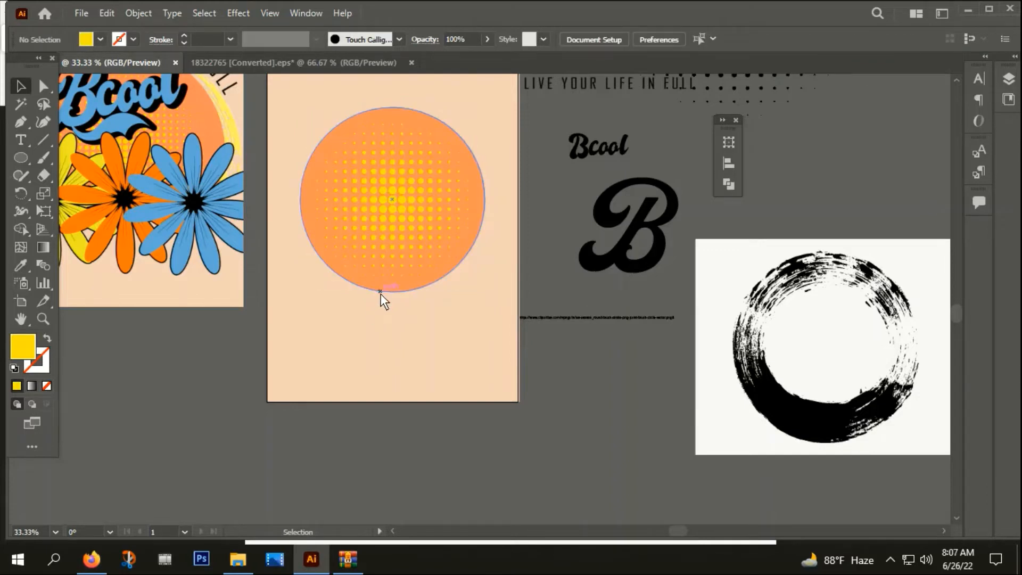
Step: Undo the latest changes to bring the yellow brush ring back behind the orange circle
click(380, 292)
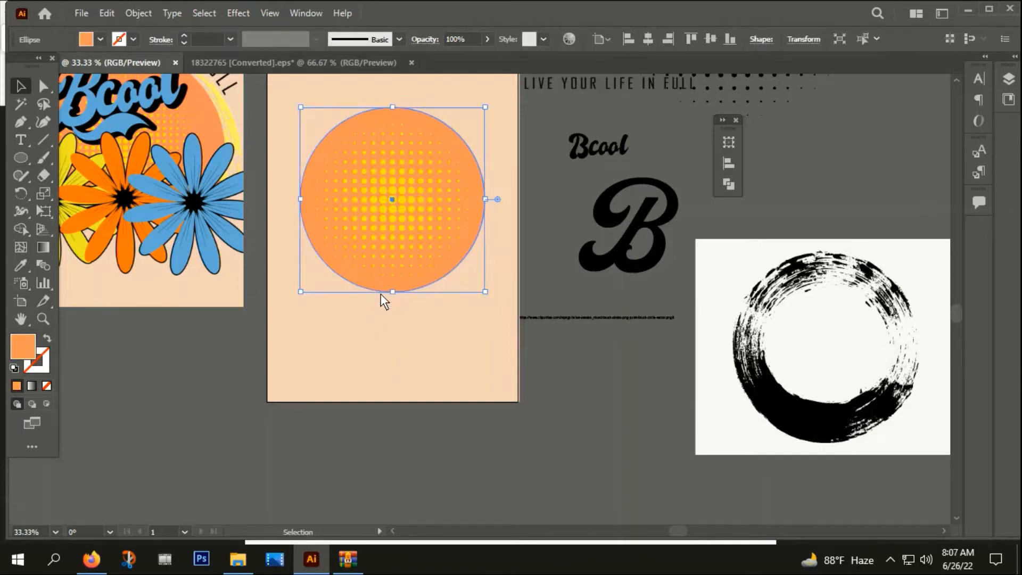
key(ctrl+z)
key(ctrl+z)
click(381, 352)
scroll(381, 352, down, 1)
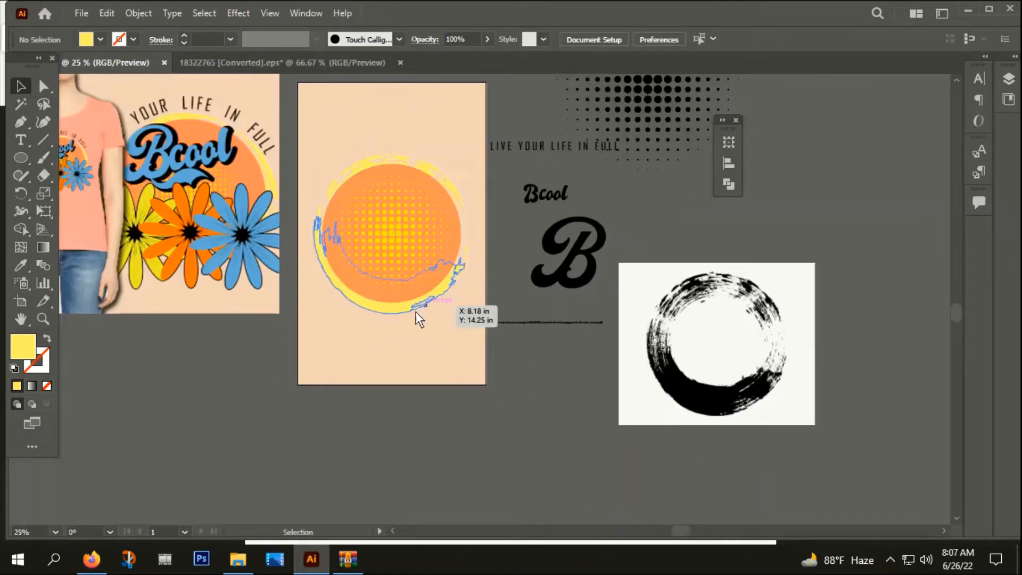
scroll(407, 319, up, 1)
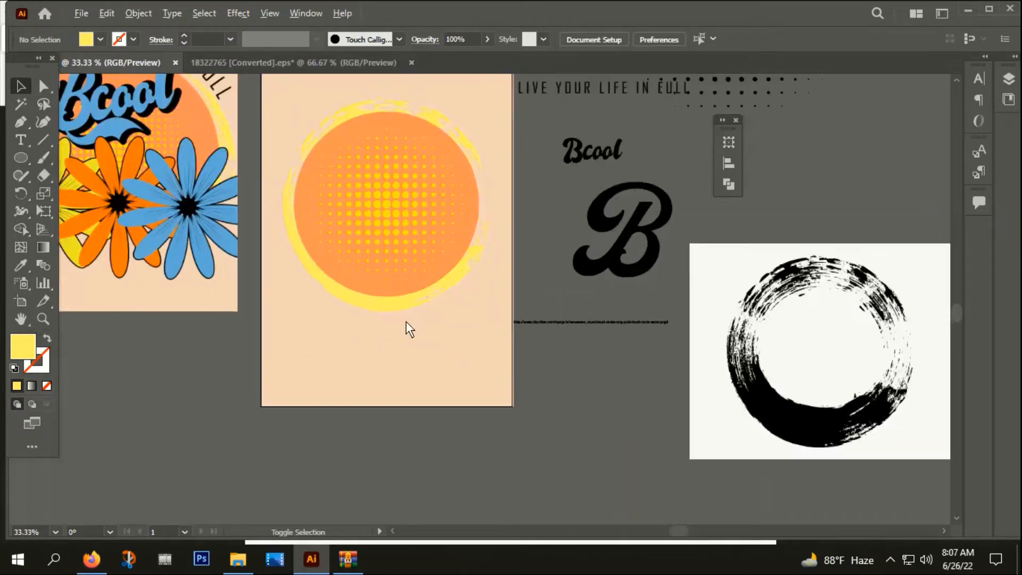
Step: Rotate the yellow brush ring slightly clockwise so its solid lower edge shows beneath the orange circle
click(357, 215)
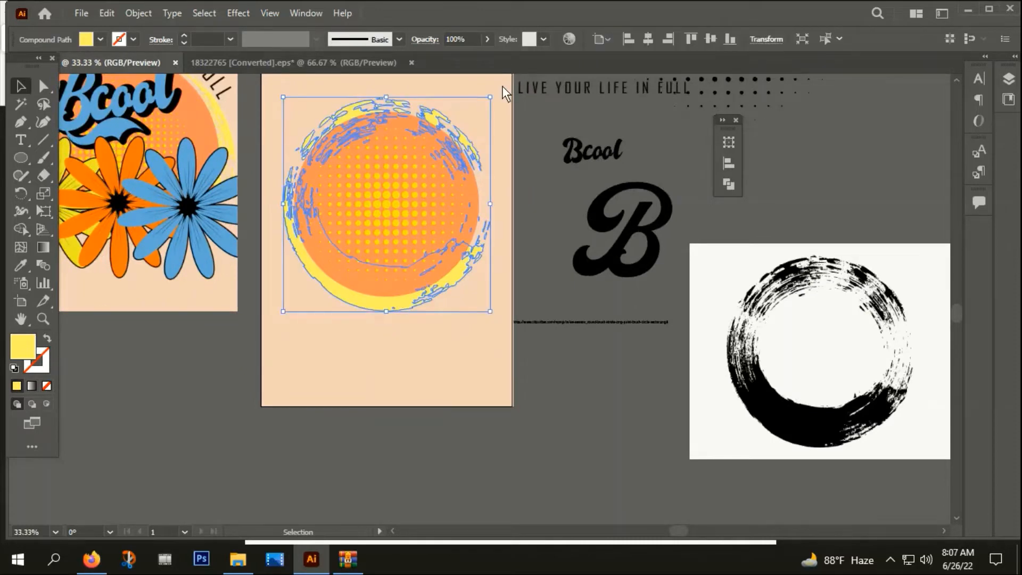
mouse_move(496, 96)
mouse_down()
mouse_move(532, 210)
mouse_move(381, 365)
mouse_up()
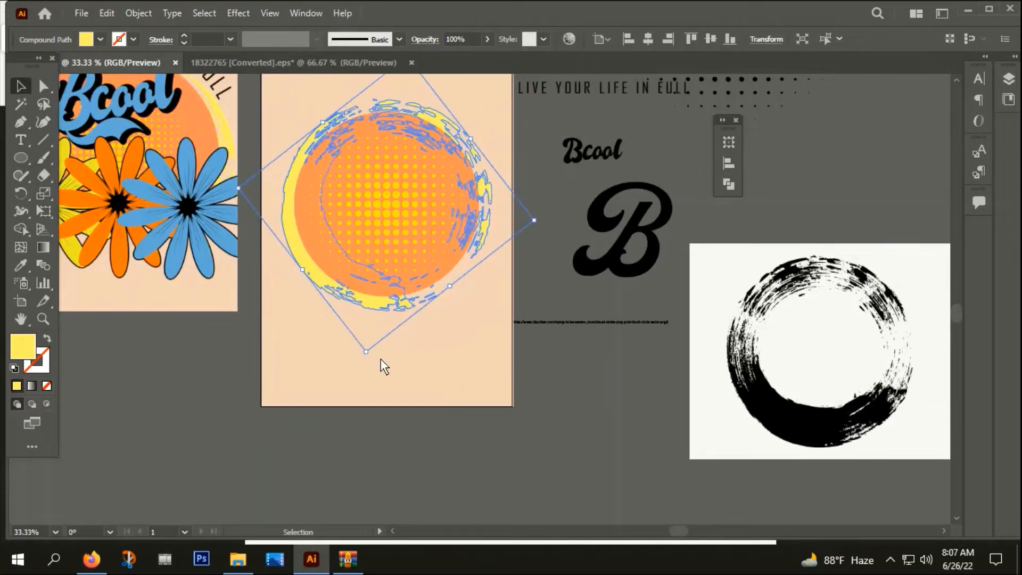
click(318, 256)
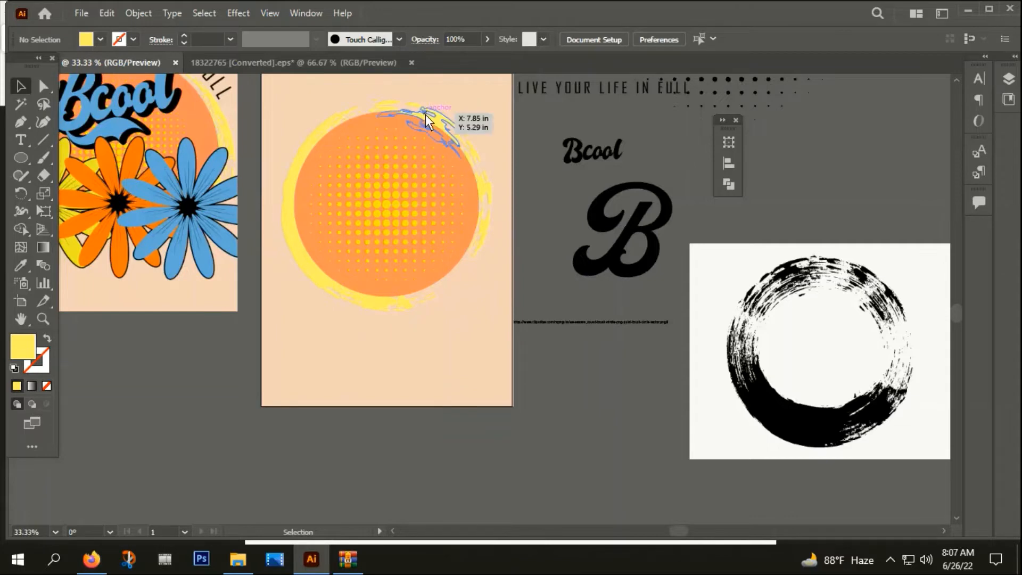
click(455, 140)
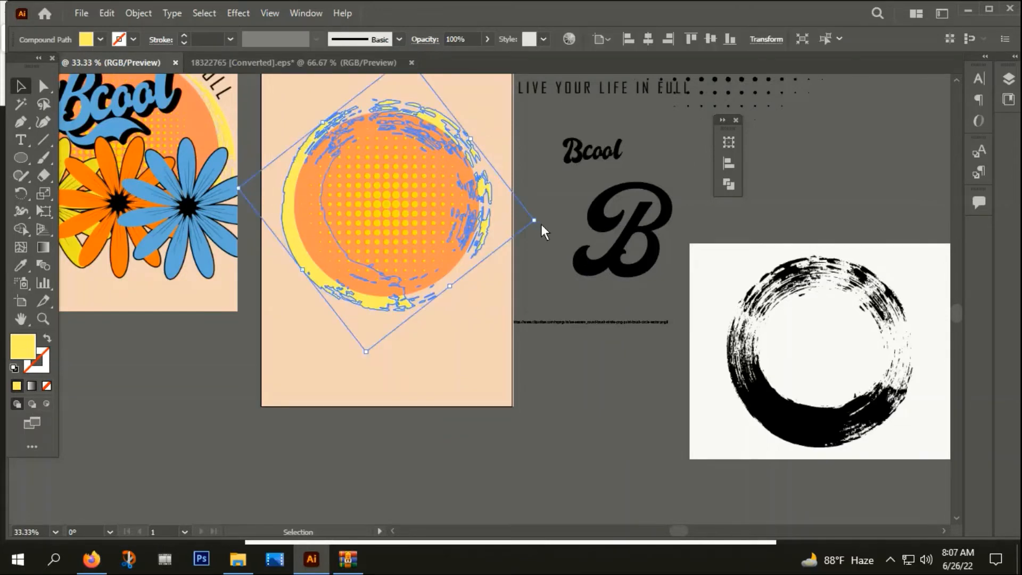
mouse_move(541, 224)
mouse_down()
mouse_move(474, 126)
mouse_move(487, 136)
mouse_up()
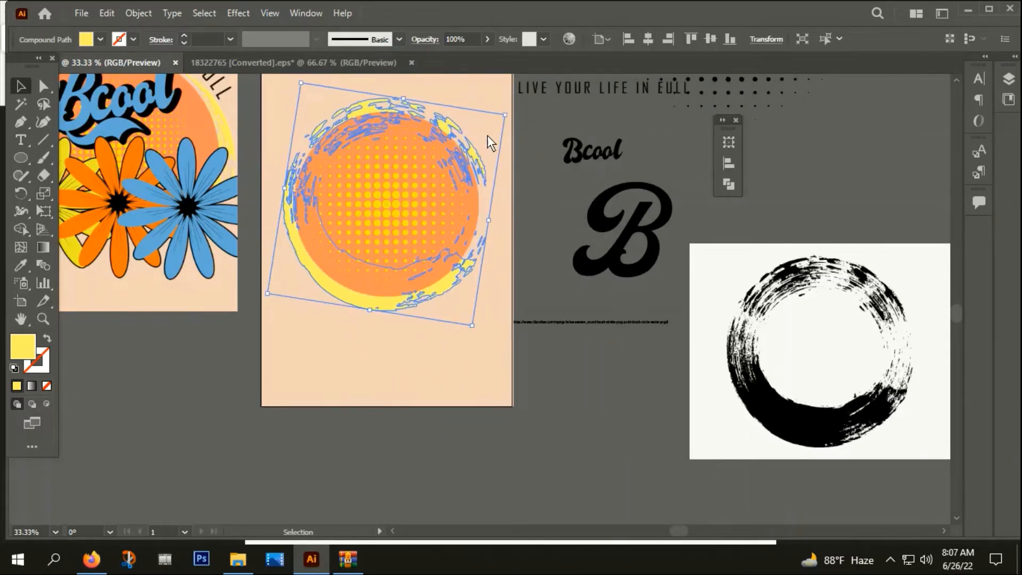
click(534, 191)
scroll(552, 211, down, 1)
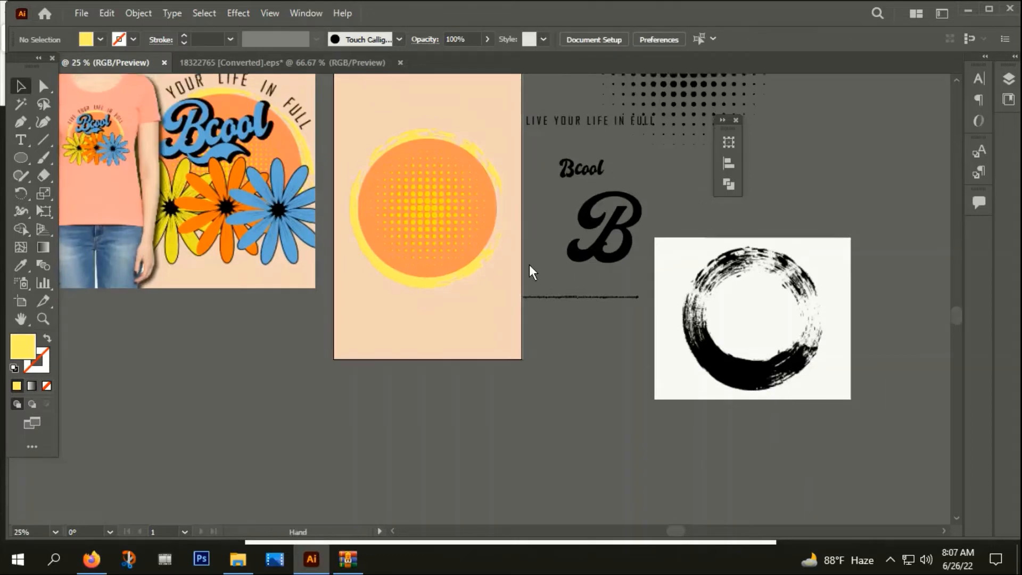
Step: Shrink the yellow brush ring slightly from its centre so only a thin rim shows around the orange circle
scroll(495, 229, up, 1)
click(450, 166)
scroll(473, 159, up, 2)
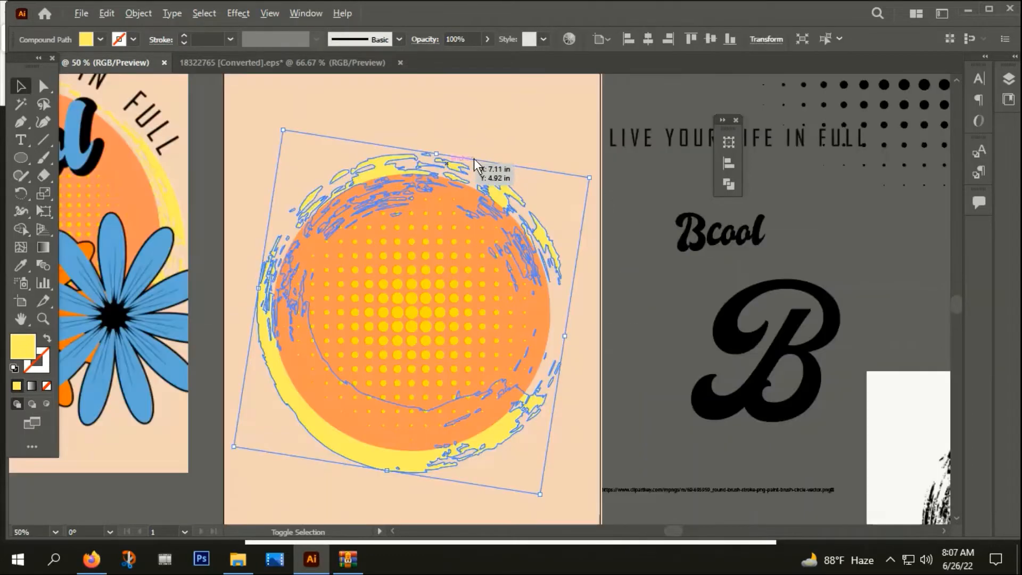
drag(589, 185, 583, 180)
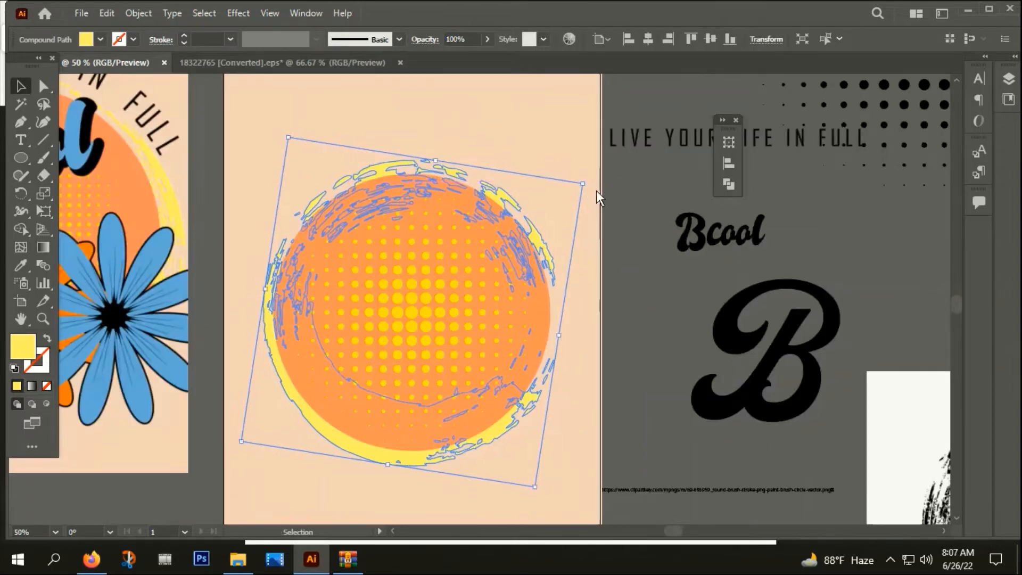
click(608, 225)
scroll(608, 226, down, 1)
click(469, 185)
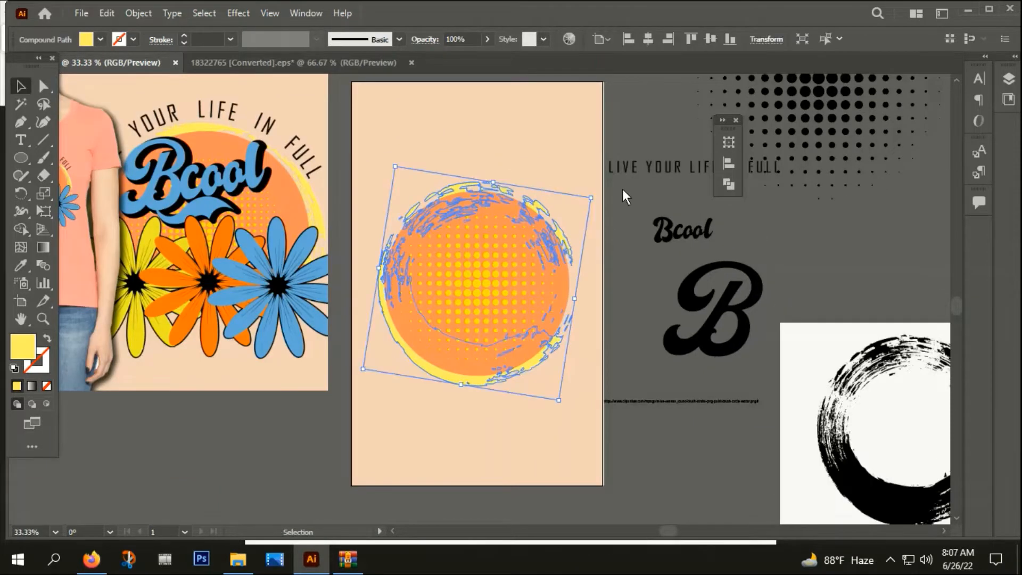
click(618, 325)
Step: Draw a ten-sided polygon about 7.6 in wide in the empty area below the reference image and duplicate it directly beside the original
scroll(573, 333, down, 2)
drag(510, 407, 459, 339)
scroll(459, 293, up, 2)
scroll(459, 293, down, 2)
scroll(468, 290, down, 1)
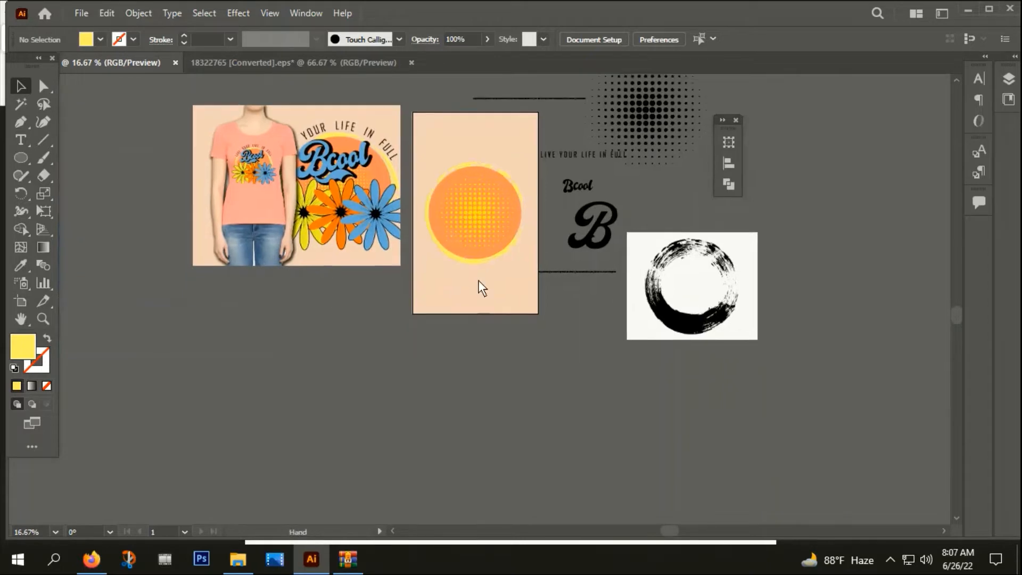
scroll(384, 244, up, 1)
scroll(384, 244, down, 1)
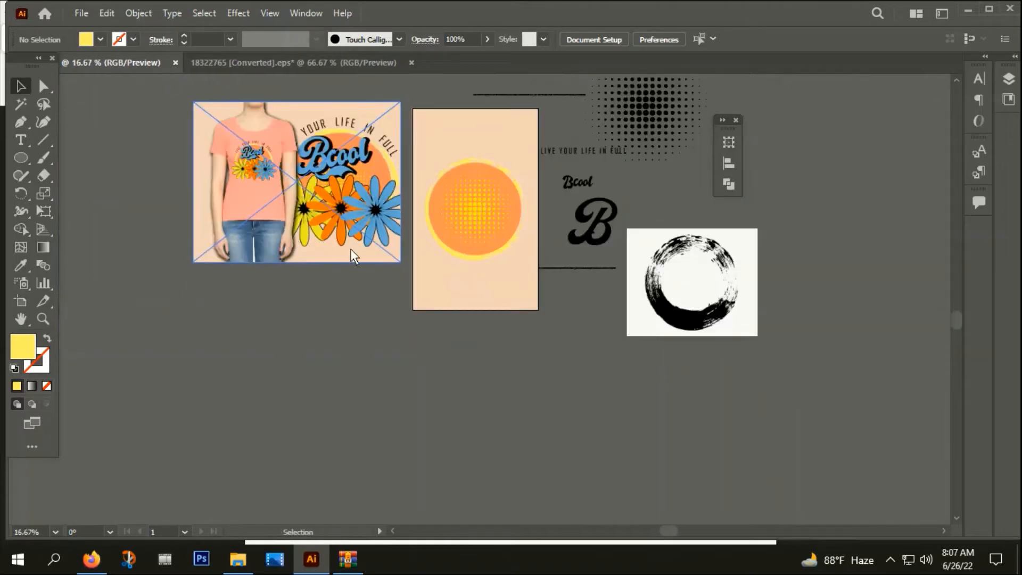
scroll(373, 255, down, 1)
click(21, 157)
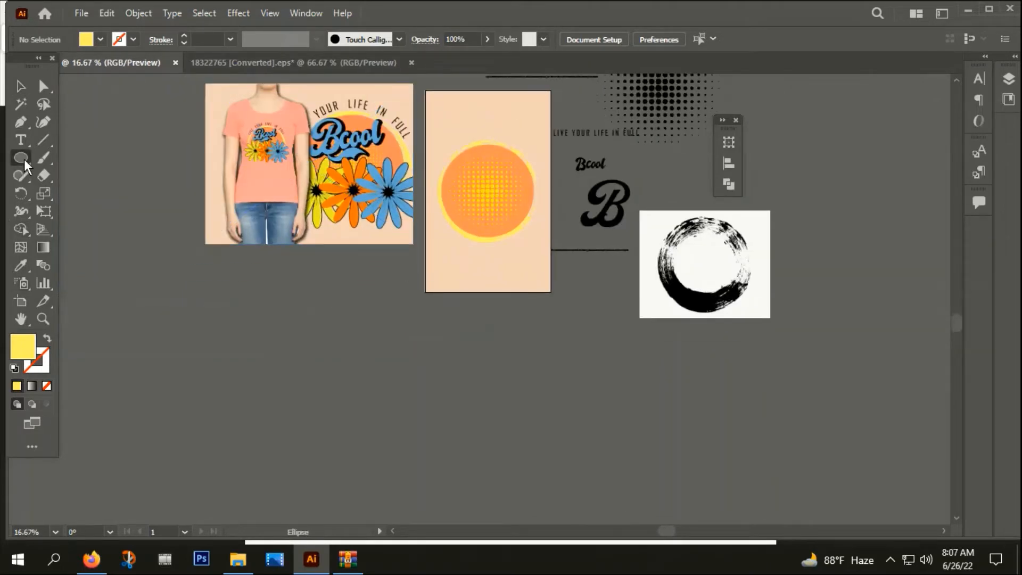
click(96, 213)
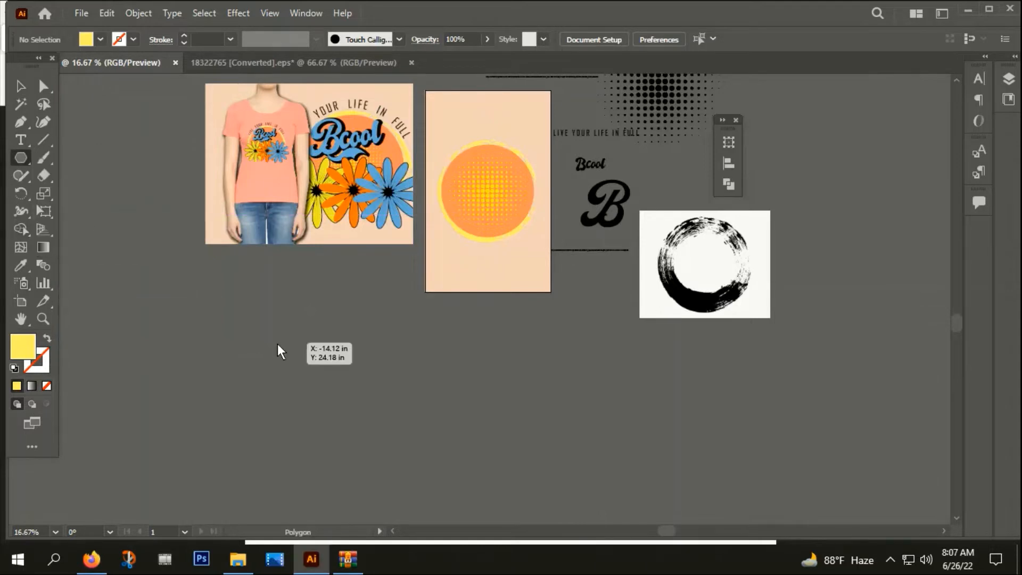
drag(277, 343, 296, 379)
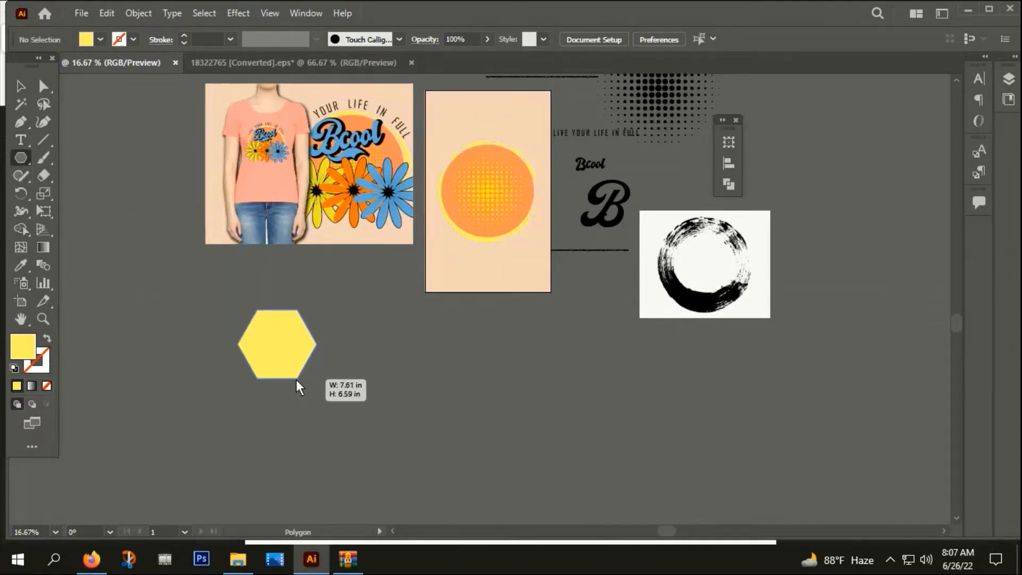
drag(296, 379, 298, 380)
key(Up)
key(Up)
key(Up)
key(Up)
key(v)
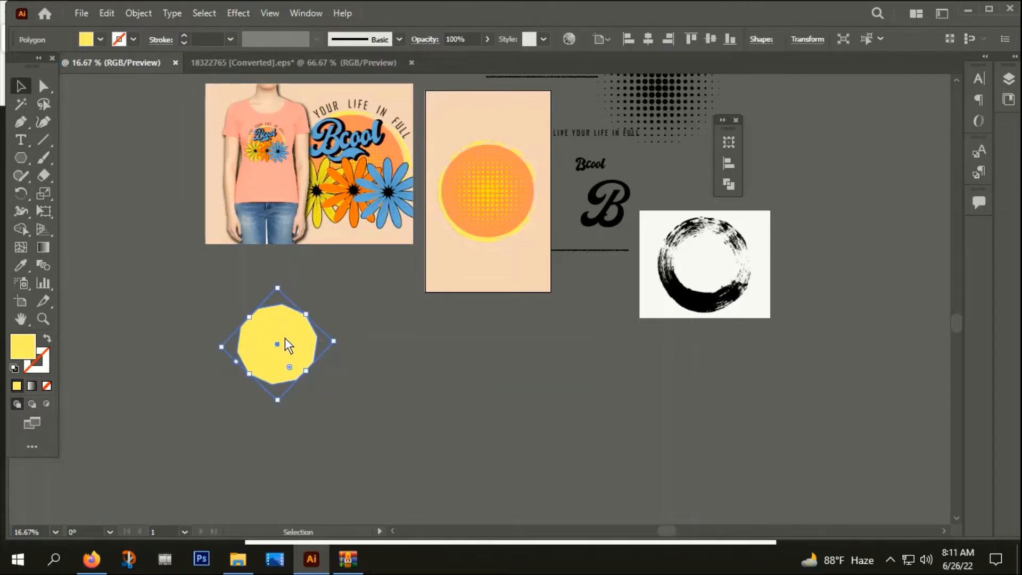
drag(286, 338, 382, 336)
click(472, 359)
Step: Apply a Pucker & Bloat effect of 89% to the original polygon to form flower petals
click(272, 333)
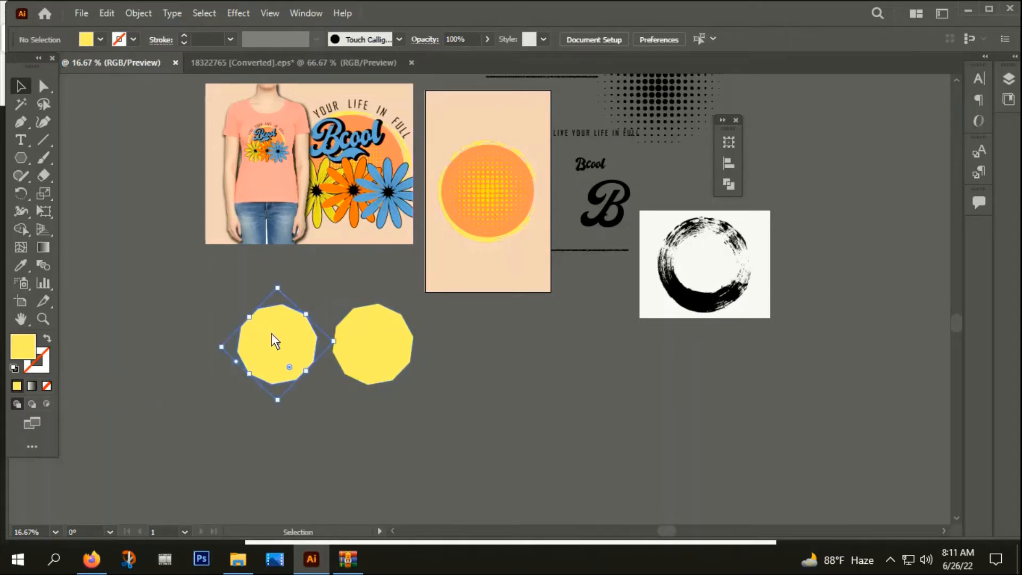
click(245, 11)
mouse_move(278, 137)
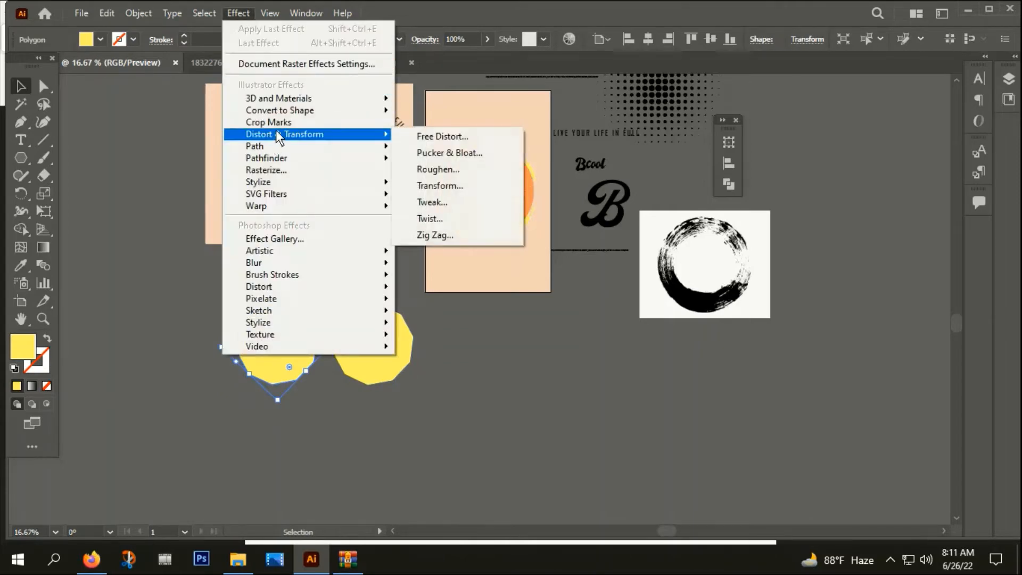
click(466, 158)
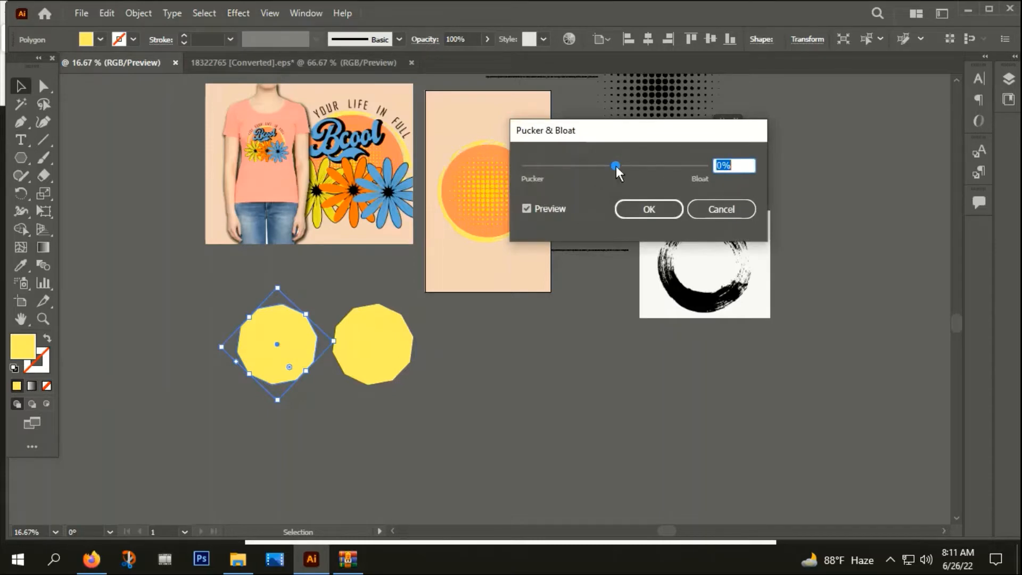
drag(616, 166, 653, 165)
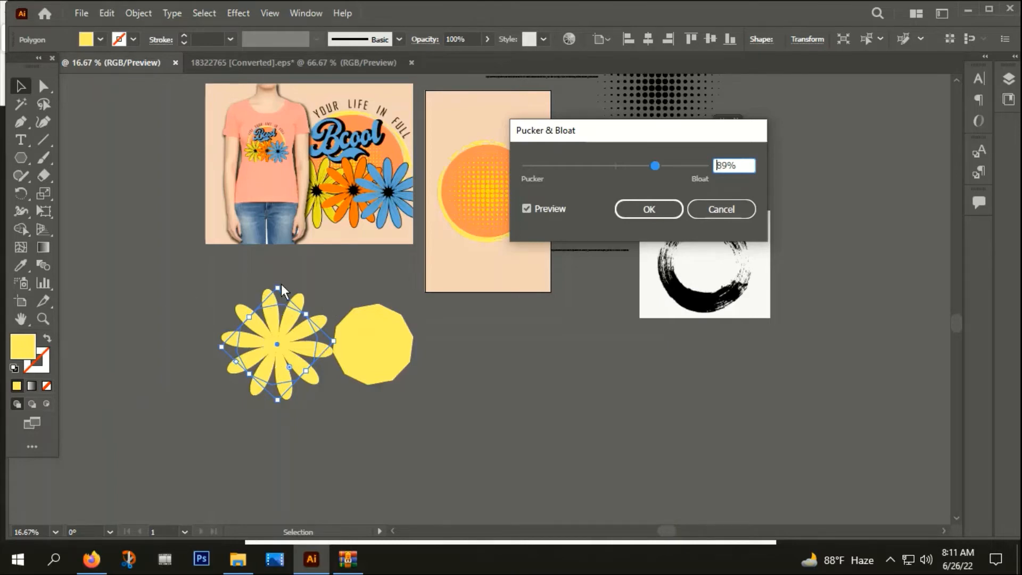
click(647, 206)
click(439, 400)
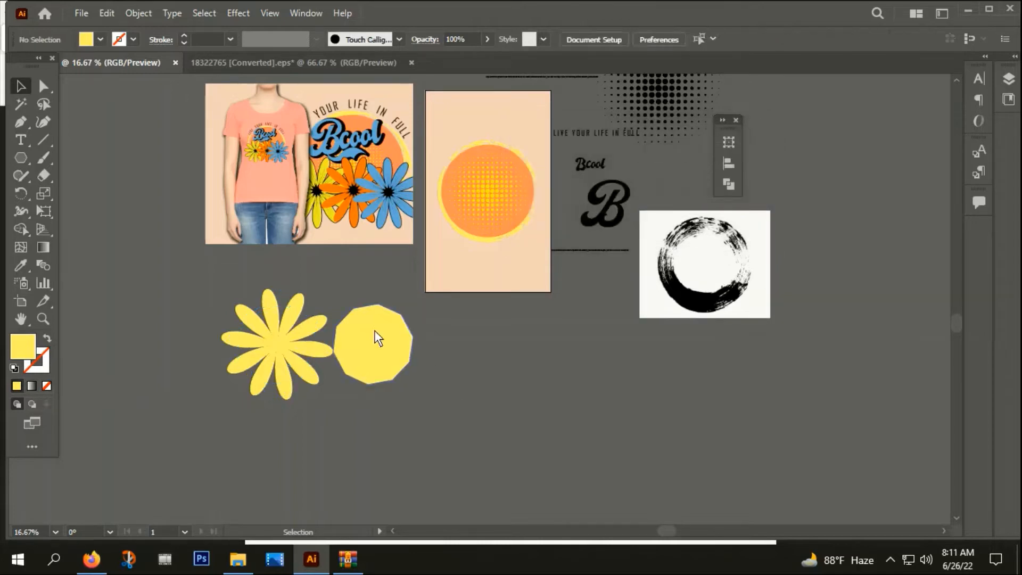
Step: Apply a Pucker & Bloat effect of -131% to the polygon copy to form a spiky flower centre
click(373, 327)
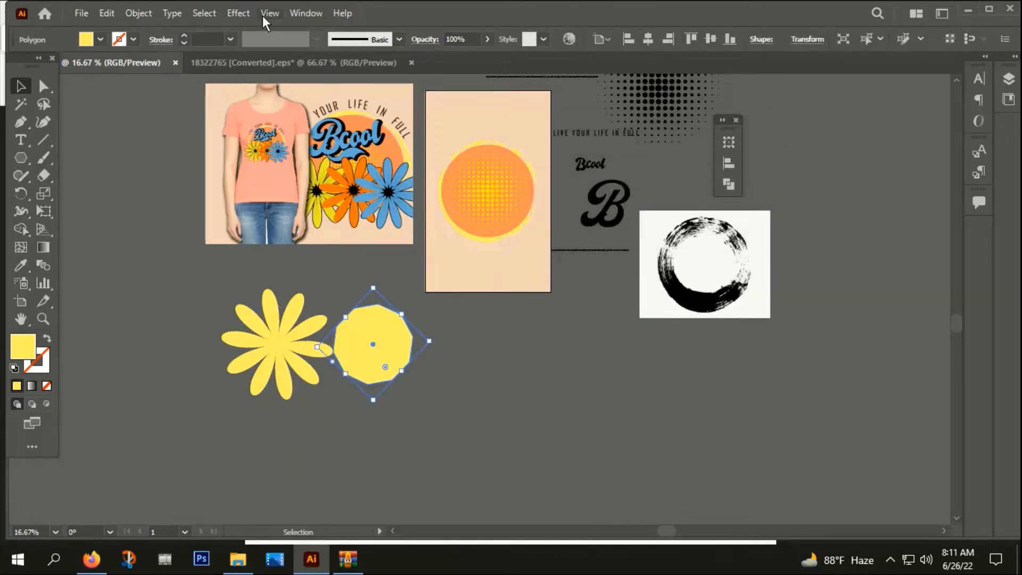
click(241, 14)
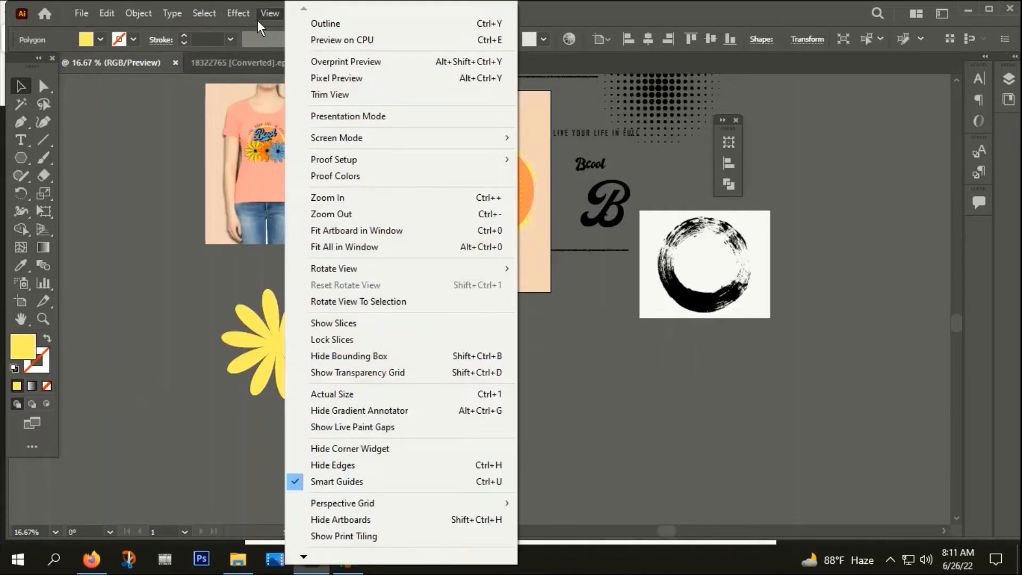
click(228, 11)
click(228, 11)
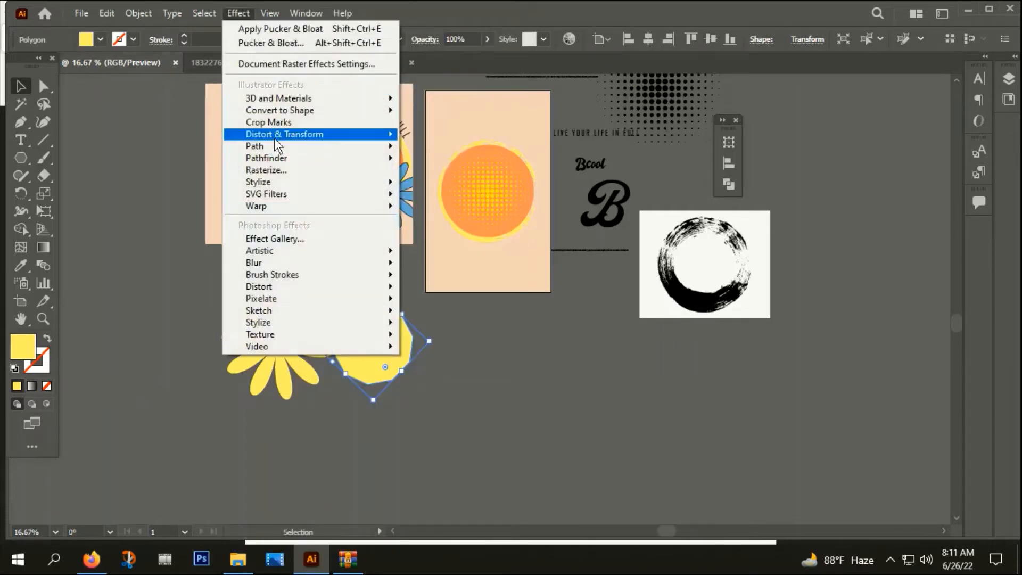
mouse_move(274, 139)
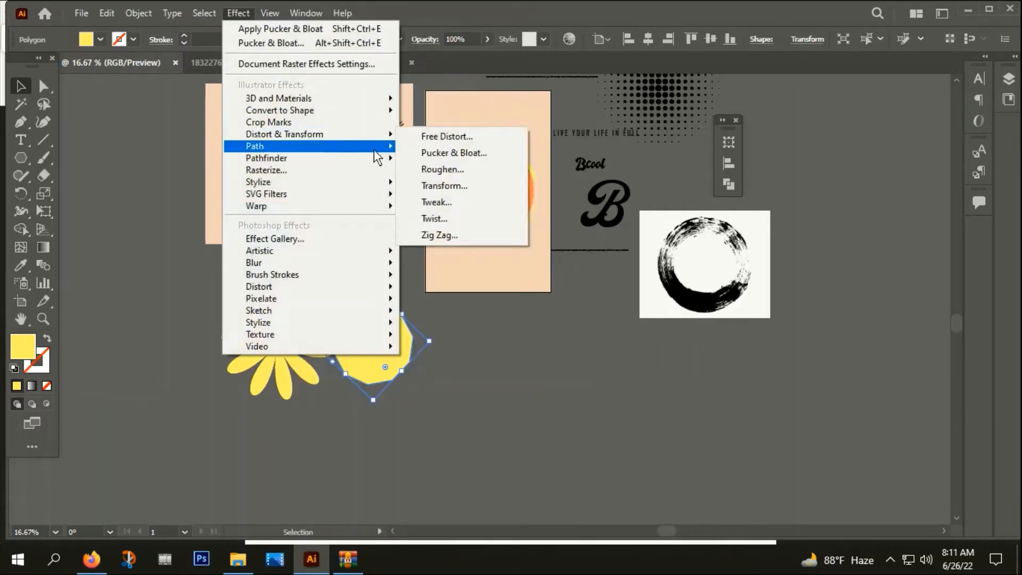
click(453, 155)
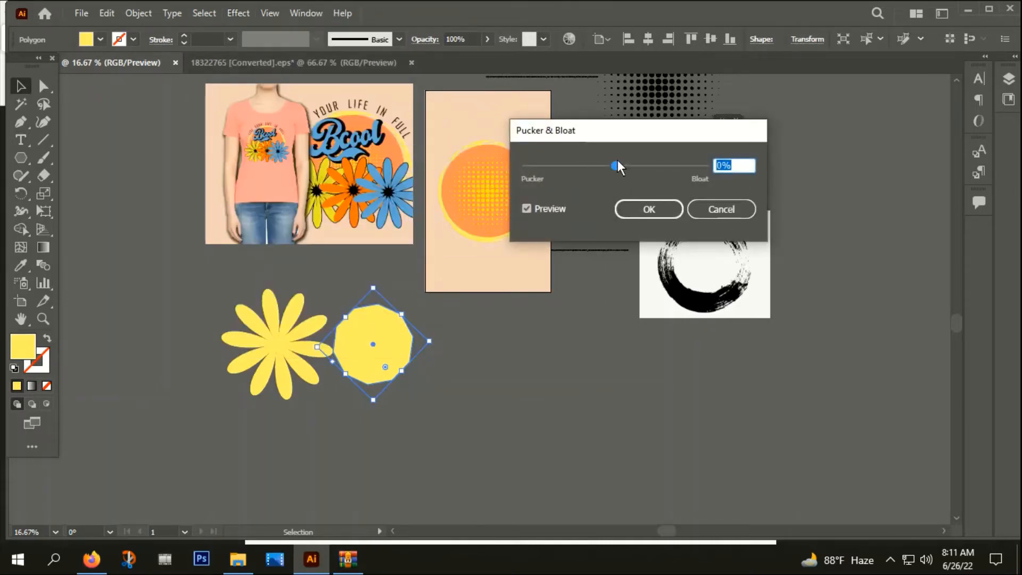
drag(614, 167, 554, 162)
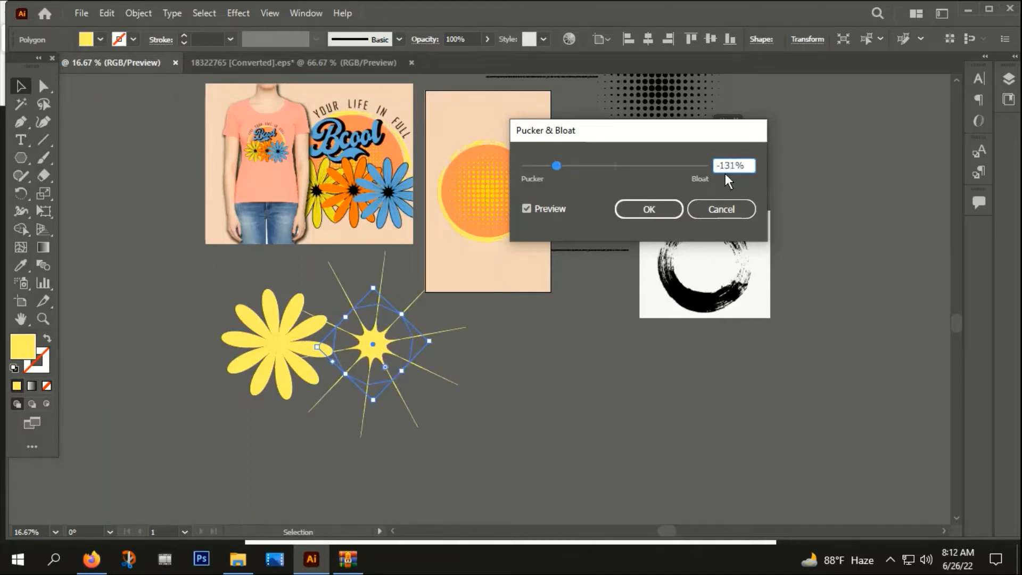
click(650, 208)
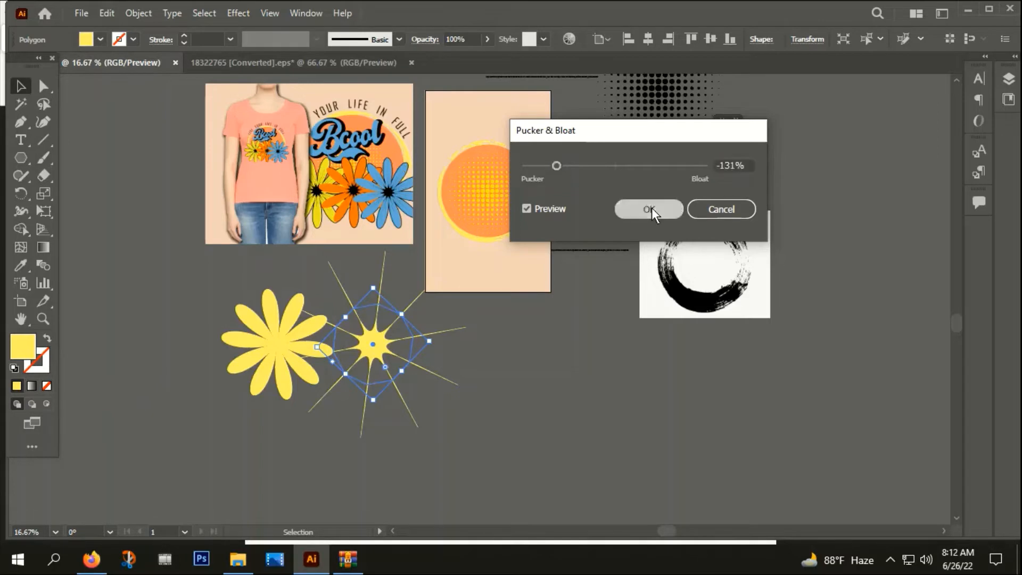
Step: Expand the appearance of both the petal shape and the spiky centre shape
click(174, 423)
drag(174, 422, 427, 331)
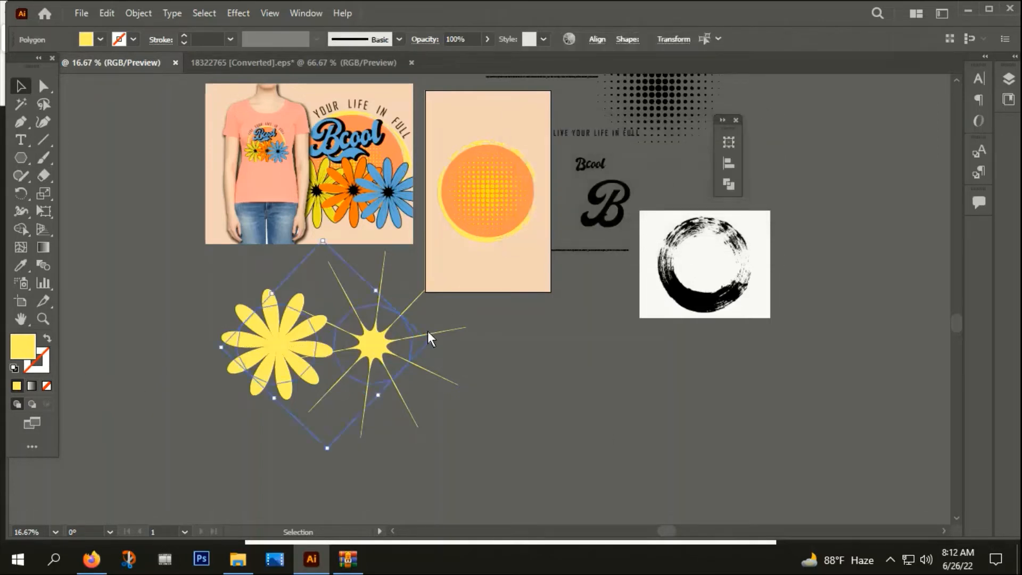
click(133, 14)
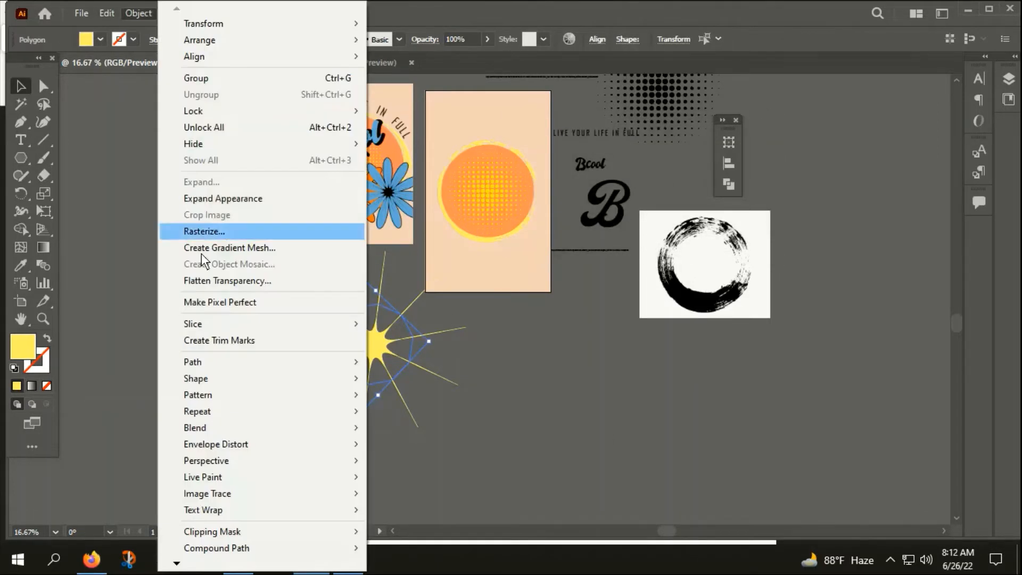
click(220, 198)
click(314, 462)
Step: Change the fill of the spiky centre shape to near-black #020000
alt+scroll(311, 437, up, 2)
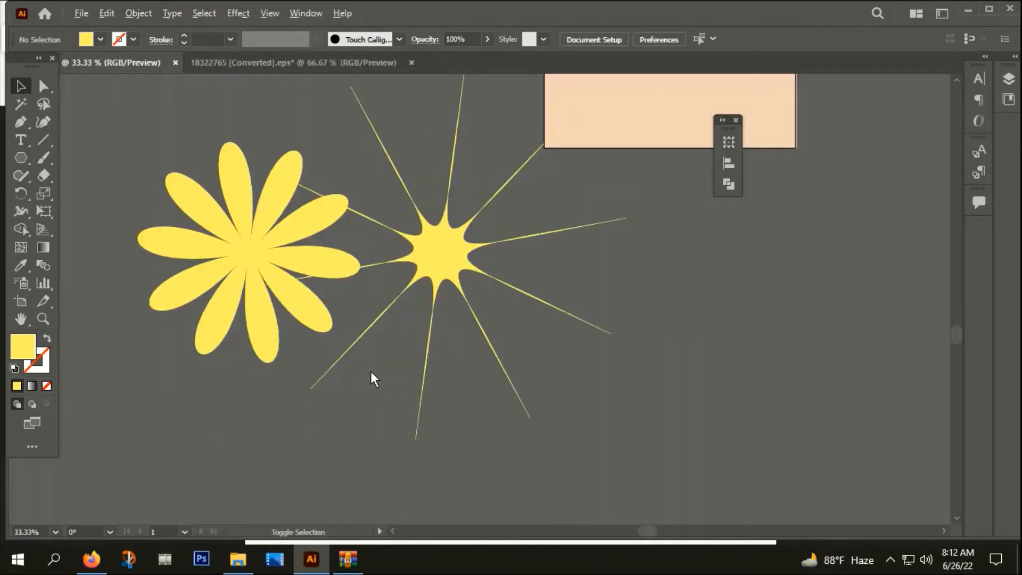
click(438, 272)
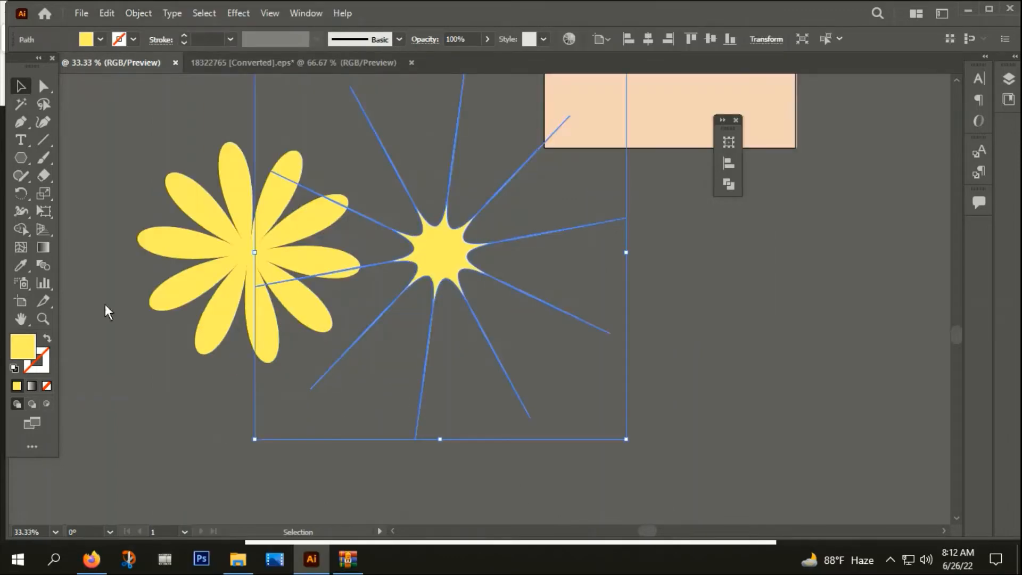
double_click(22, 349)
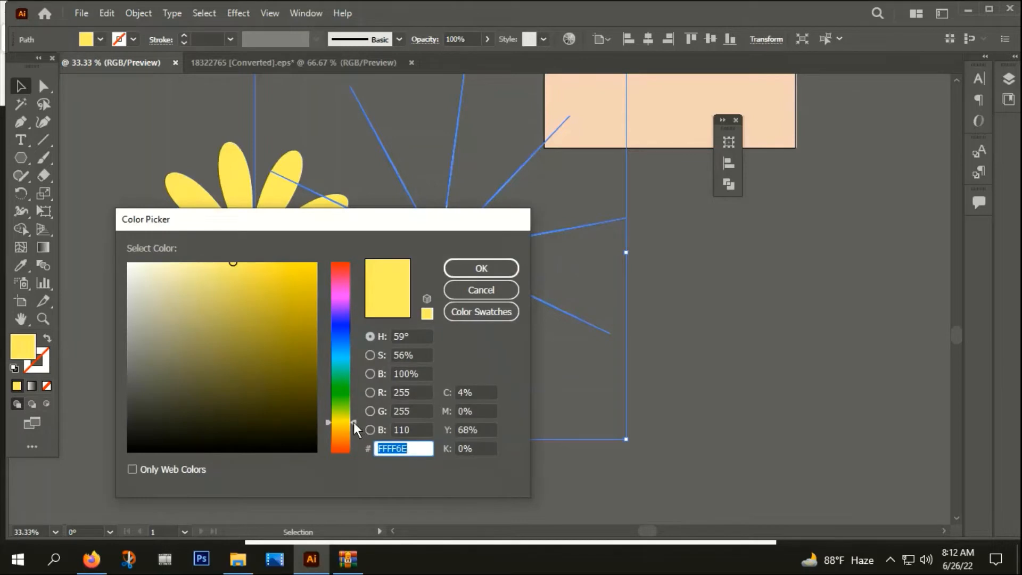
drag(353, 423, 343, 465)
click(313, 449)
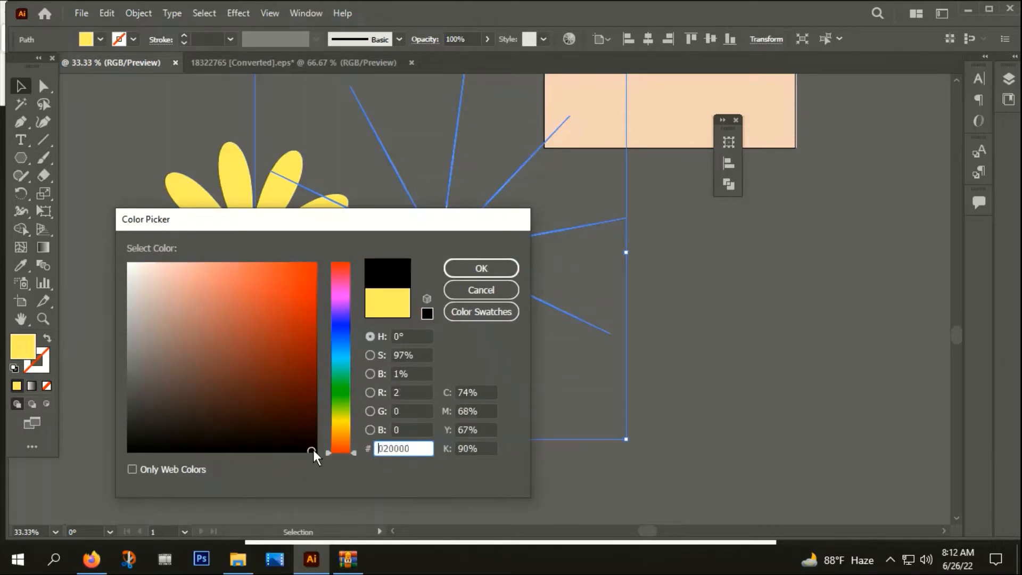
click(473, 267)
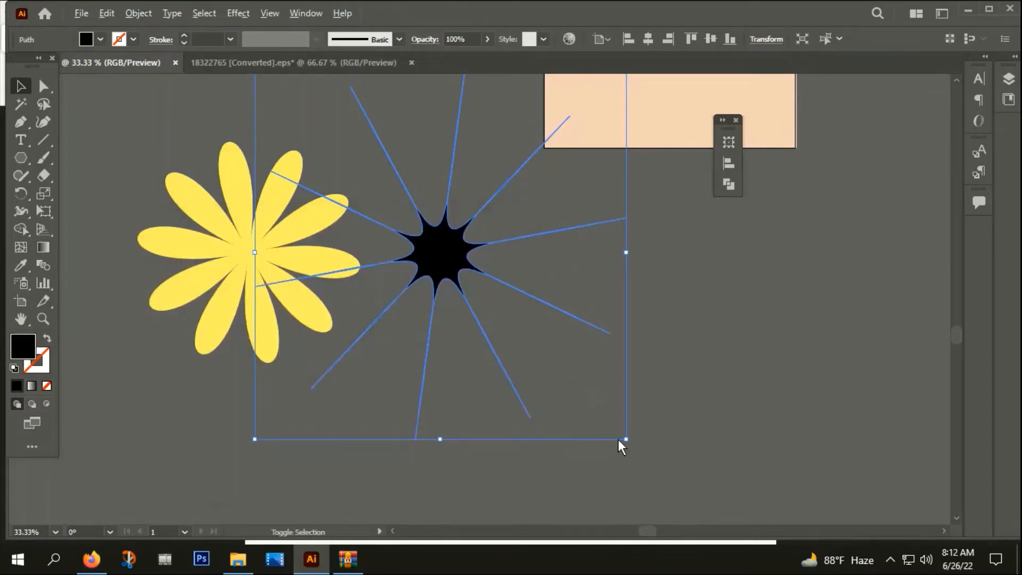
Step: Scale the black spiky shape down proportionally to less than half its size and move it onto the middle of the yellow flower
drag(624, 439, 548, 327)
click(548, 328)
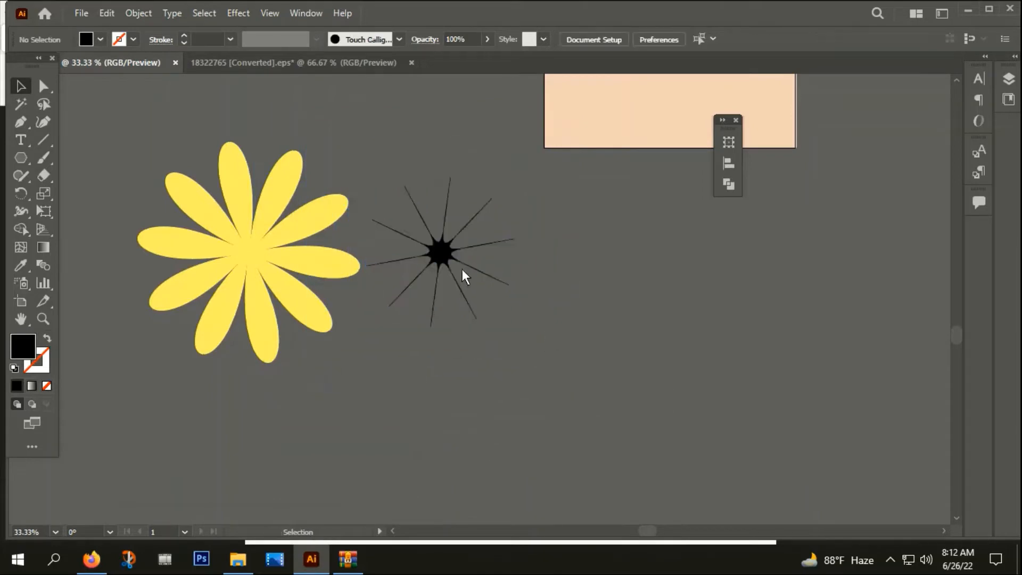
drag(447, 261, 243, 247)
scroll(242, 246, up, 3)
scroll(242, 246, down, 3)
click(554, 332)
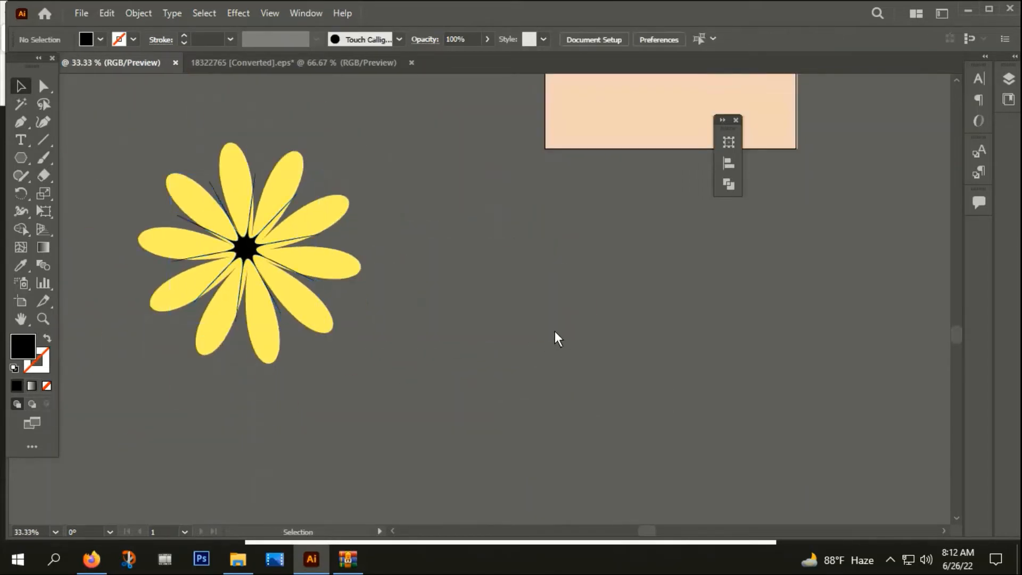
Step: Align the petal shape and the black spiky shape to each other on their horizontal and vertical centres
drag(139, 153, 294, 326)
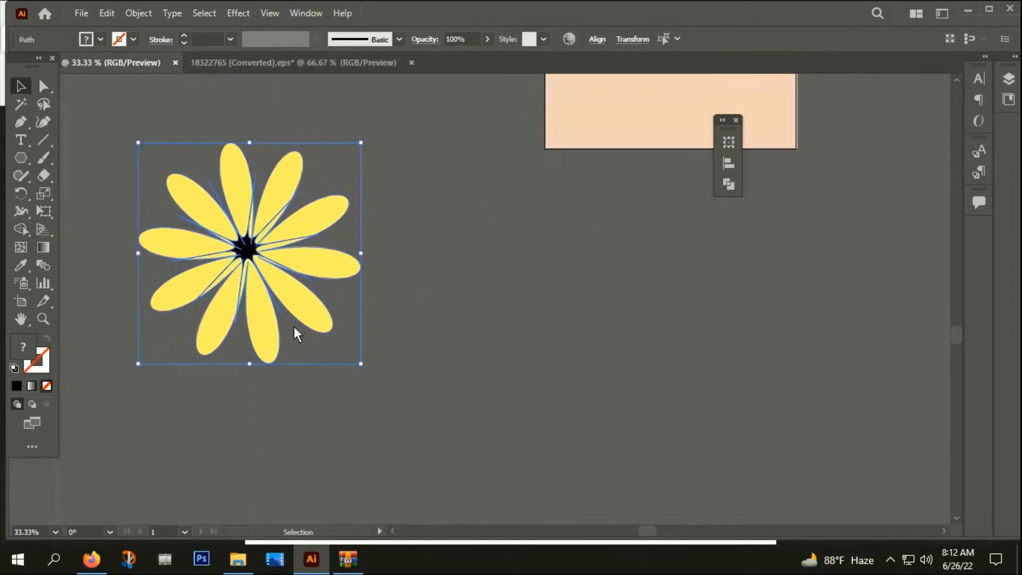
click(596, 40)
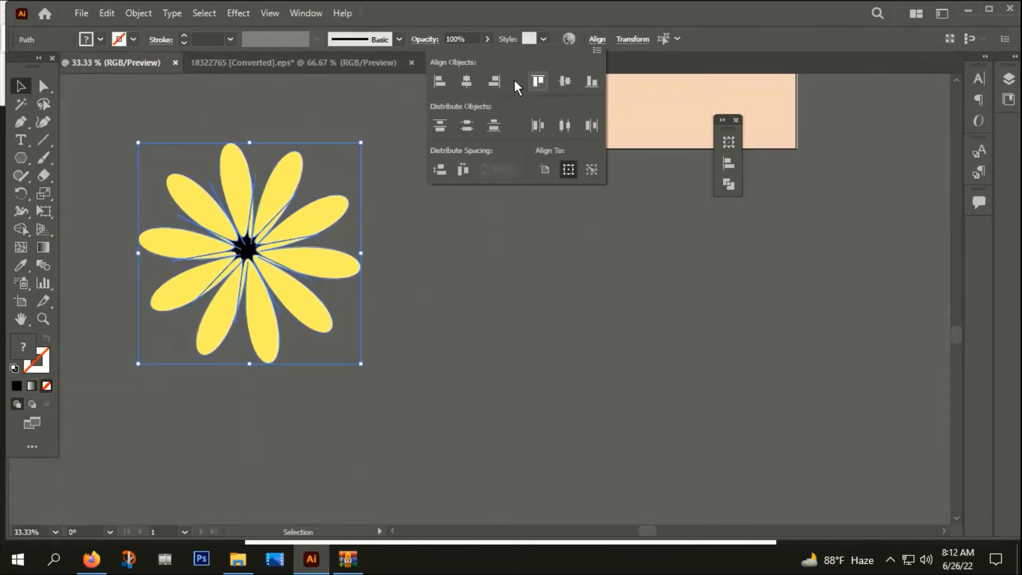
click(461, 77)
click(567, 82)
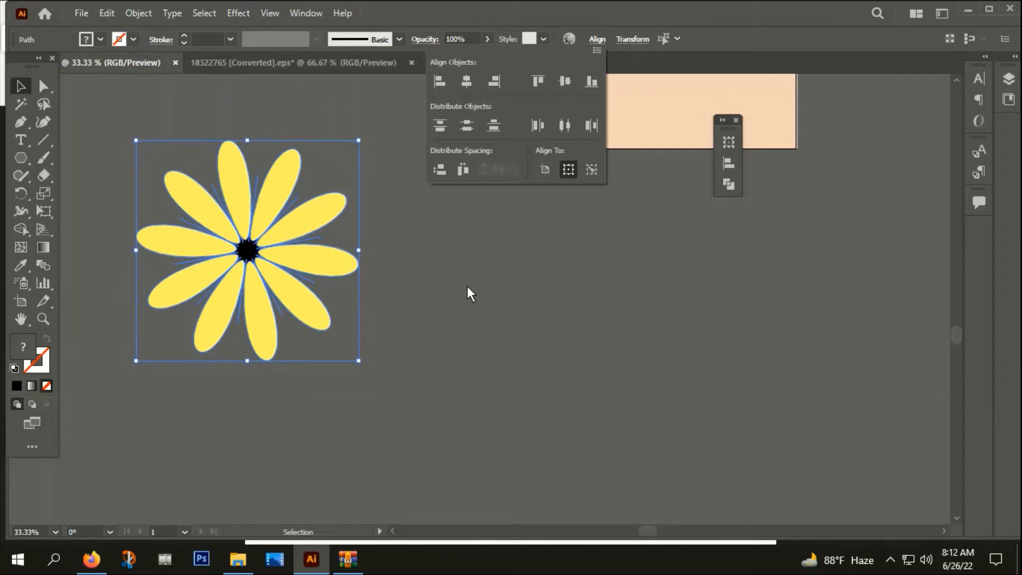
click(433, 234)
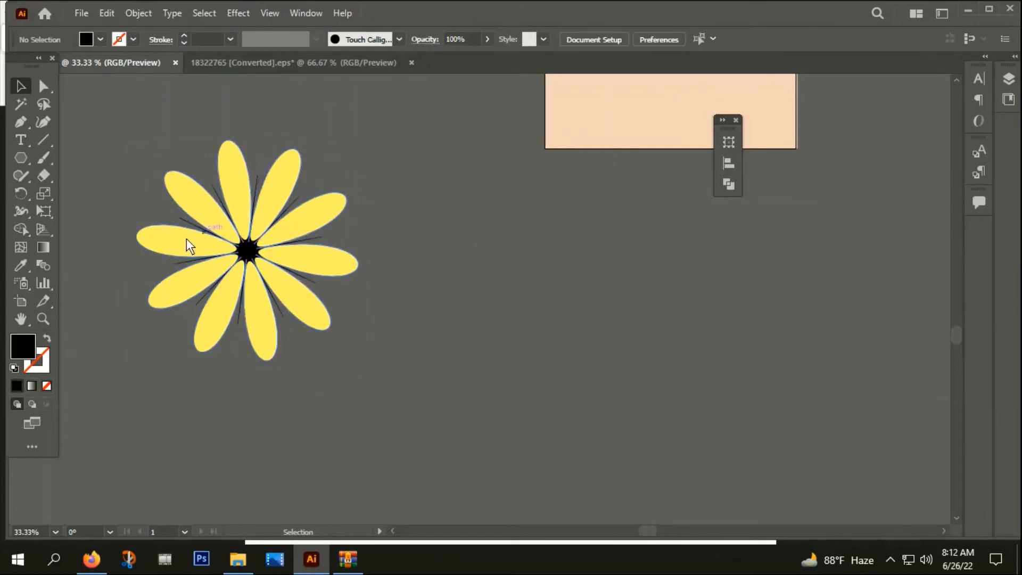
Step: Rotate the black spiky shape about its centre so its spikes run along the middle of the petals
scroll(282, 209, up, 3)
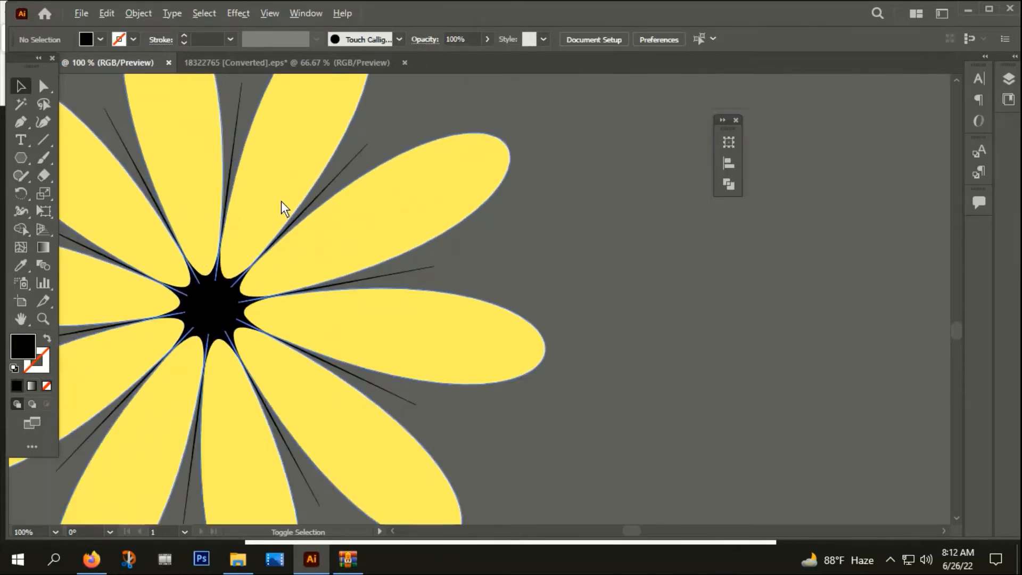
click(237, 110)
scroll(254, 152, down, 1)
drag(394, 97, 526, 130)
click(522, 135)
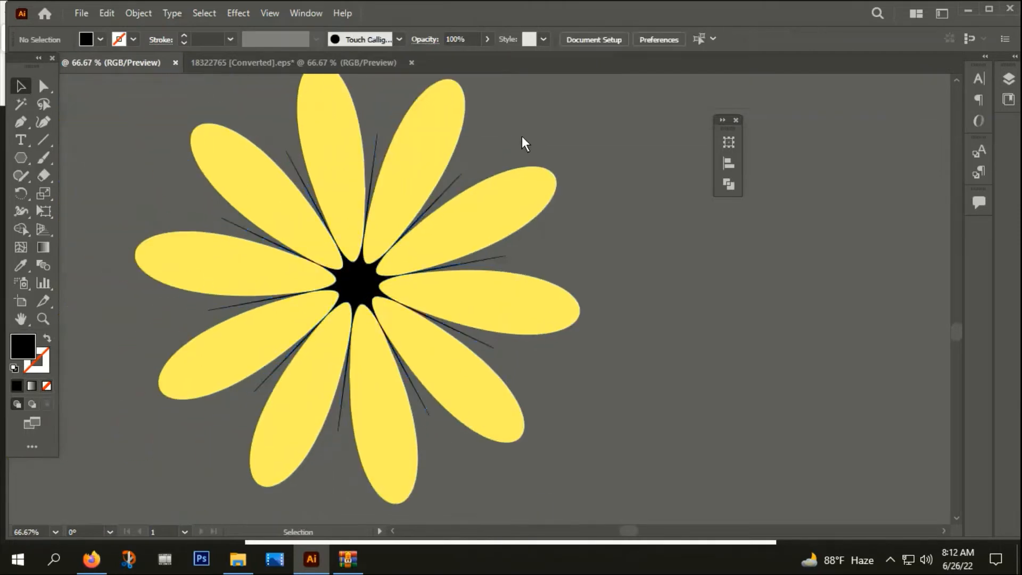
click(376, 159)
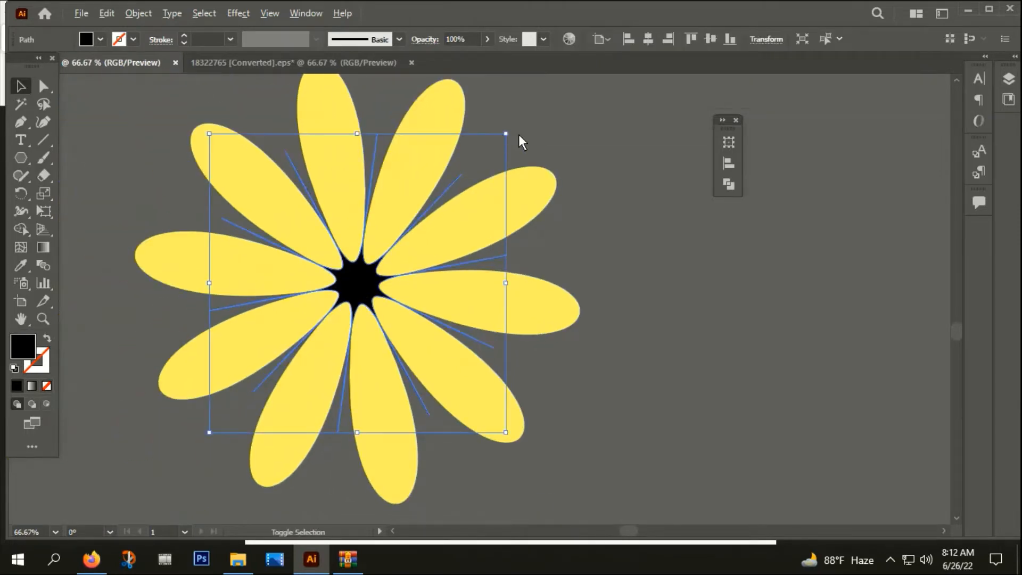
scroll(518, 134, up, 2)
drag(497, 132, 400, 87)
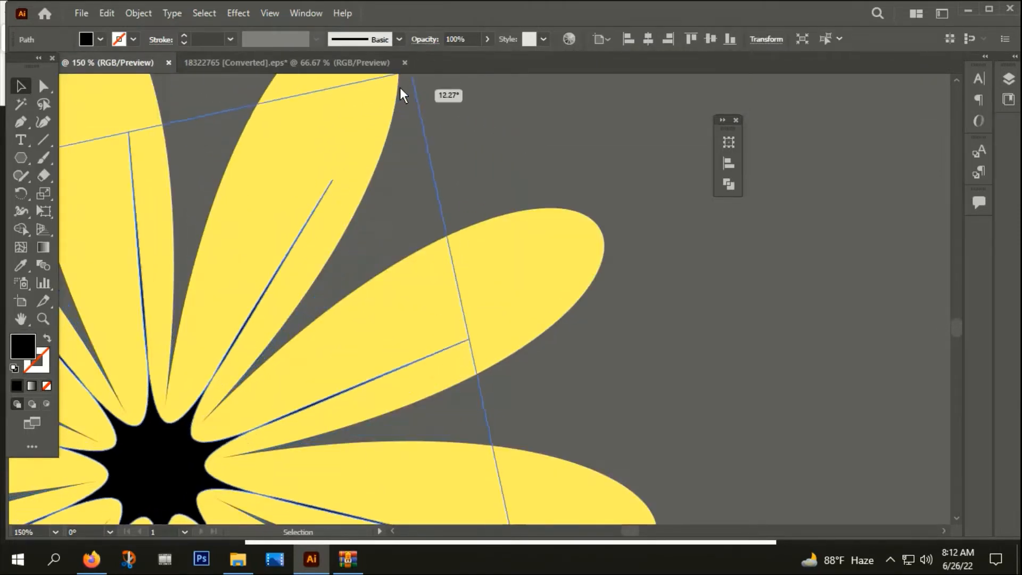
scroll(391, 138, down, 3)
scroll(540, 81, down, 5)
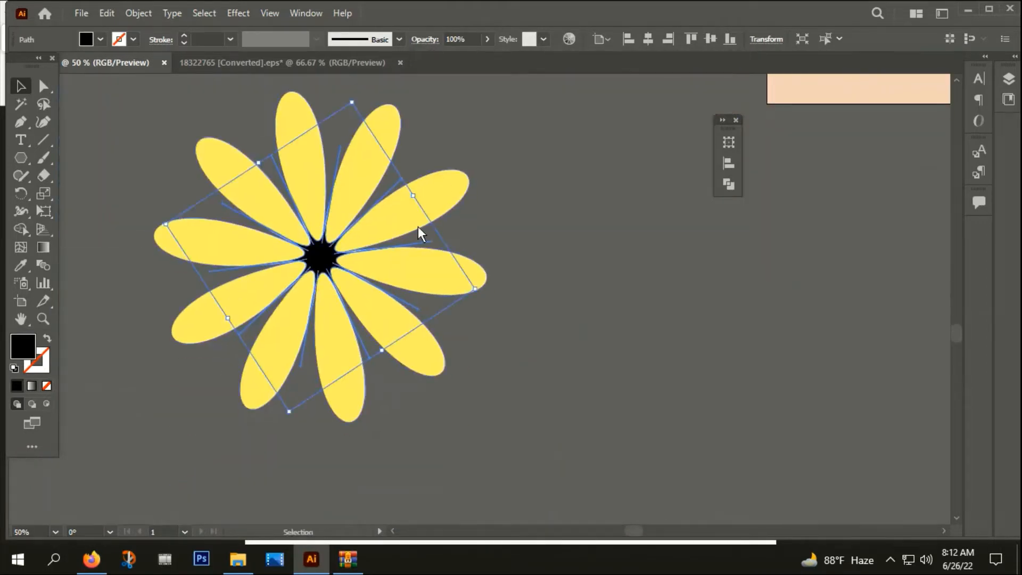
scroll(417, 225, up, 1)
scroll(309, 217, up, 1)
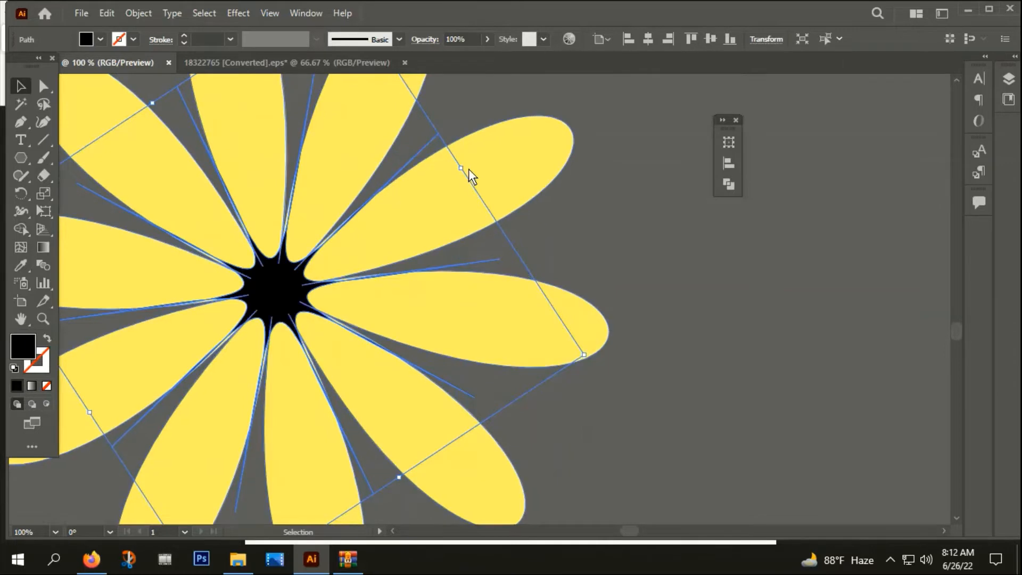
drag(470, 168, 402, 123)
click(439, 137)
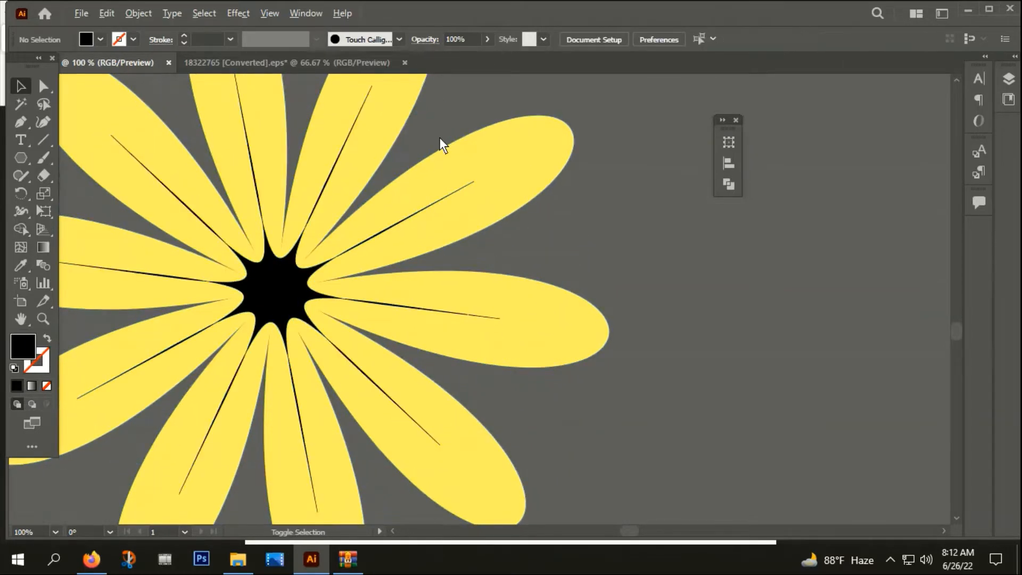
Step: Duplicate the black spiky shape in place at the centre of the flower
scroll(439, 137, down, 2)
click(356, 222)
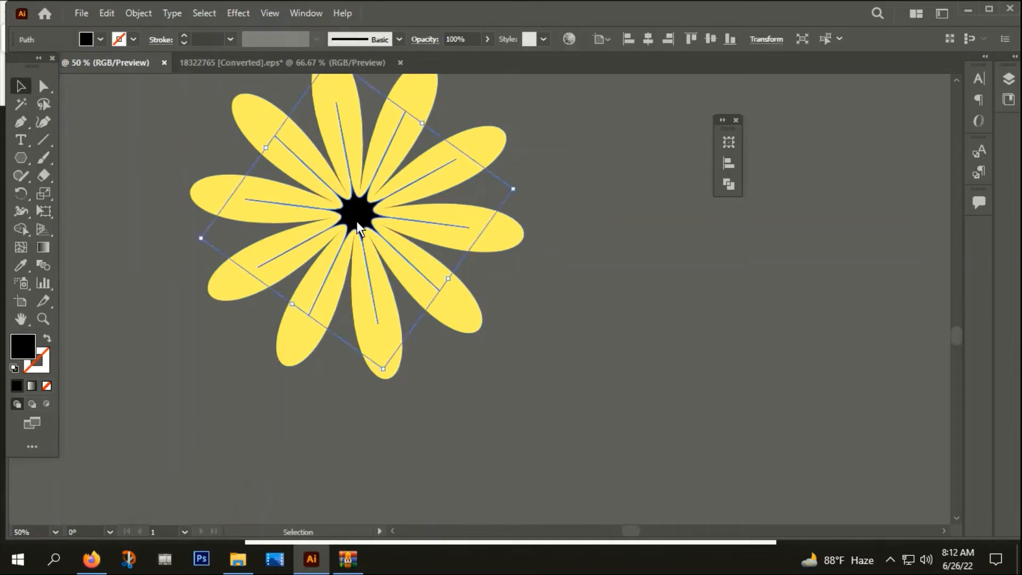
key(v)
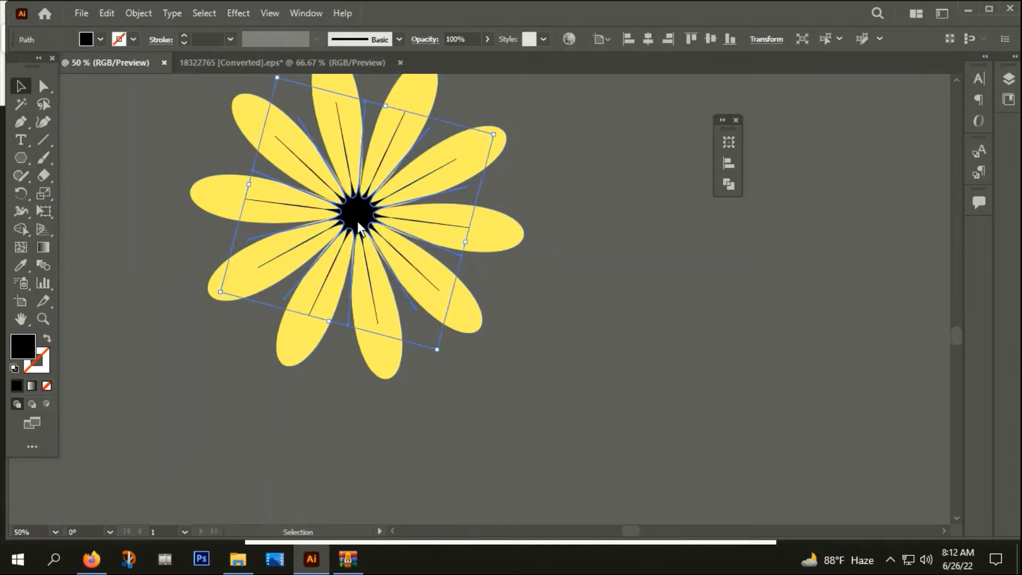
shift+click(390, 129)
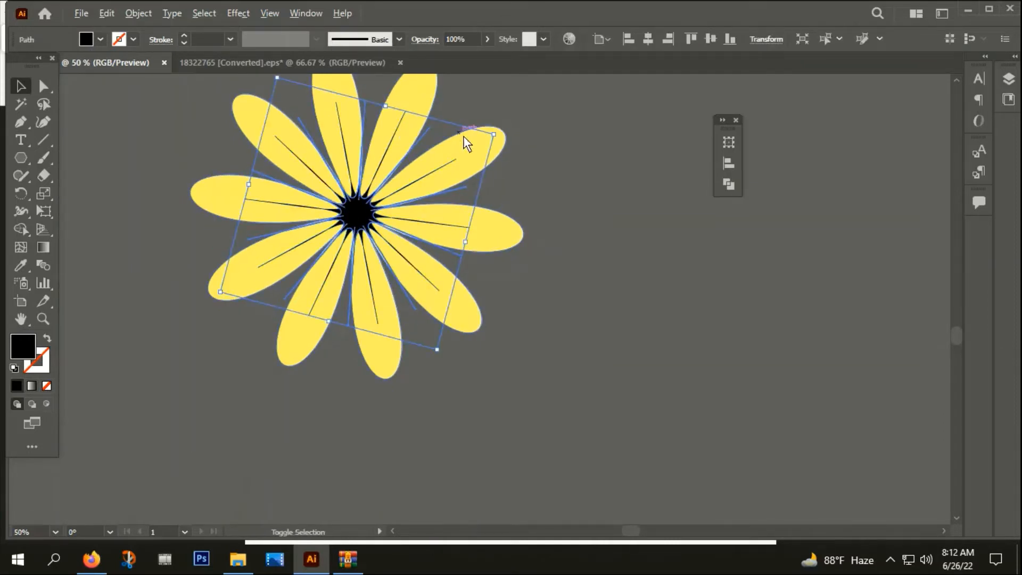
Step: Rotate the spiky duplicate so its spikes lie on the petals just beside the original middle lines
drag(494, 134, 479, 147)
scroll(401, 127, up, 3)
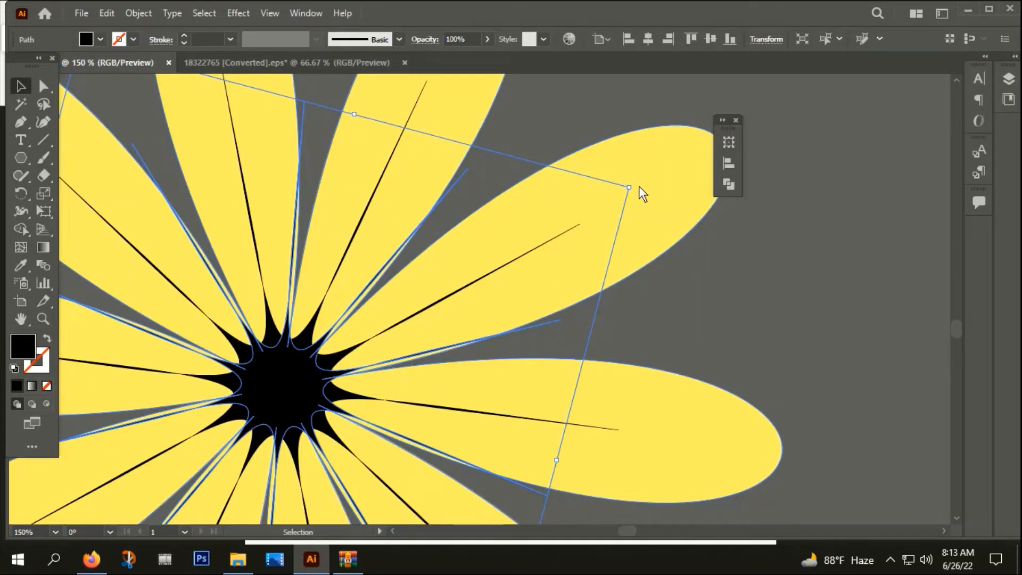
drag(637, 186, 683, 373)
key(ctrl+minus)
key(ctrl+minus)
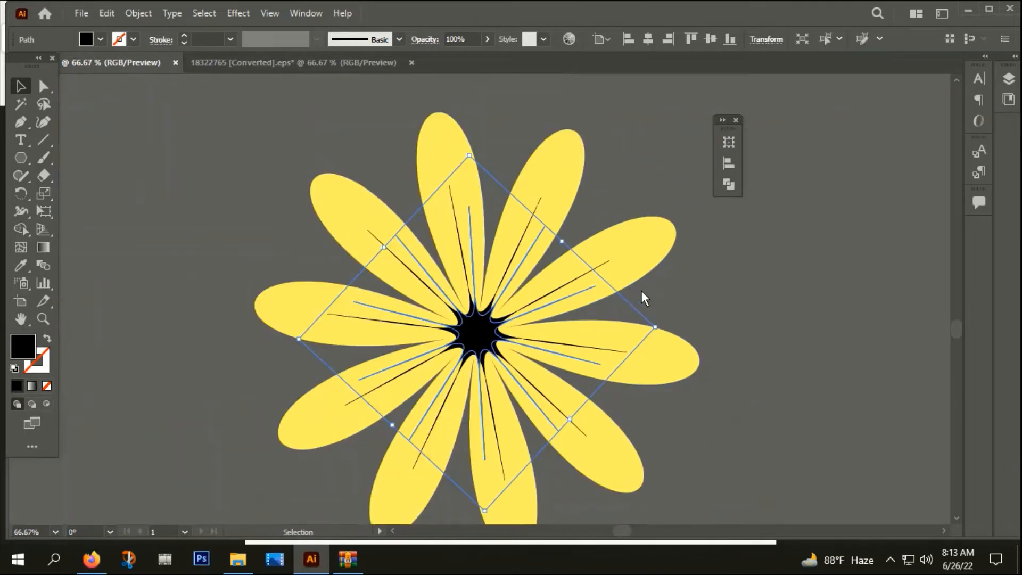
key(ctrl+plus)
key(ctrl+plus)
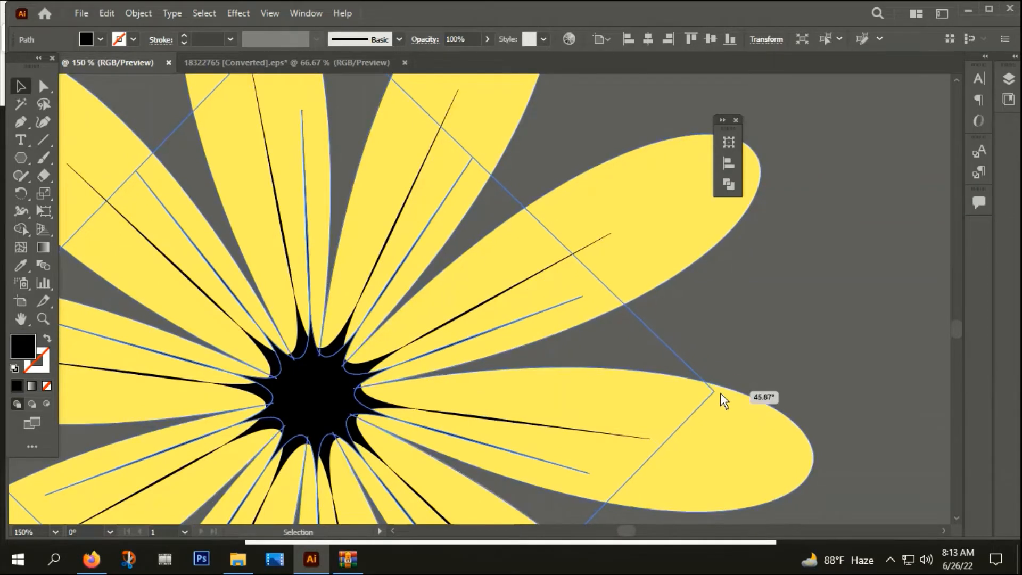
key(ctrl+minus)
key(ctrl+minus)
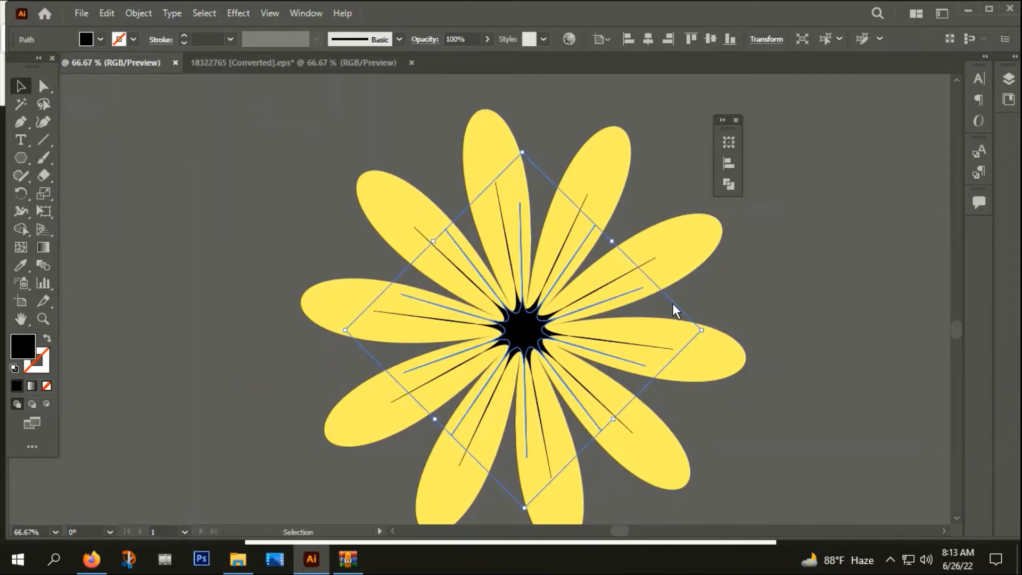
Step: Scale the spiky duplicate down slightly about its centre so its lines are shorter than the middle petal lines
scroll(584, 247, up, 2)
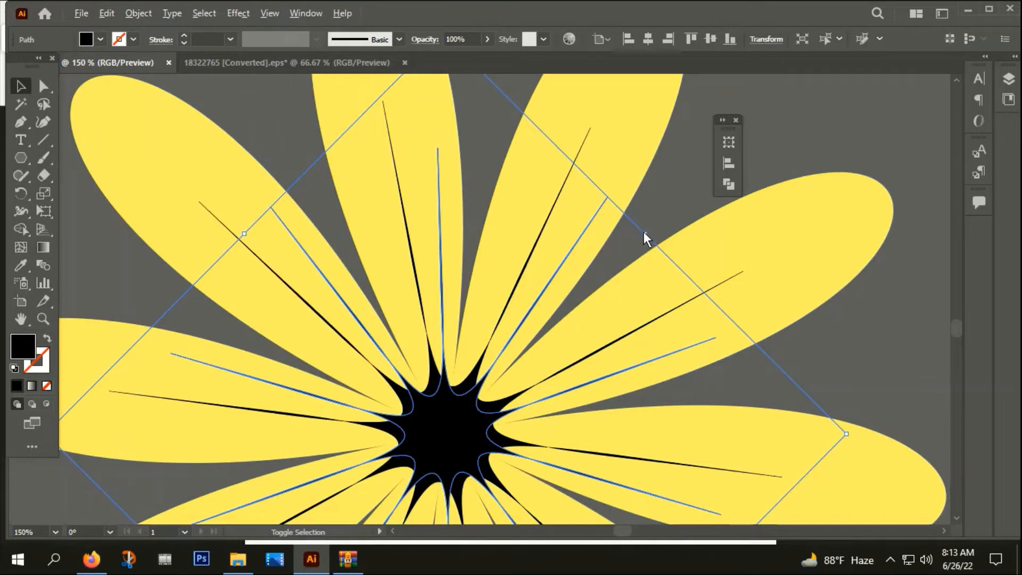
drag(643, 232, 623, 251)
scroll(624, 251, down, 2)
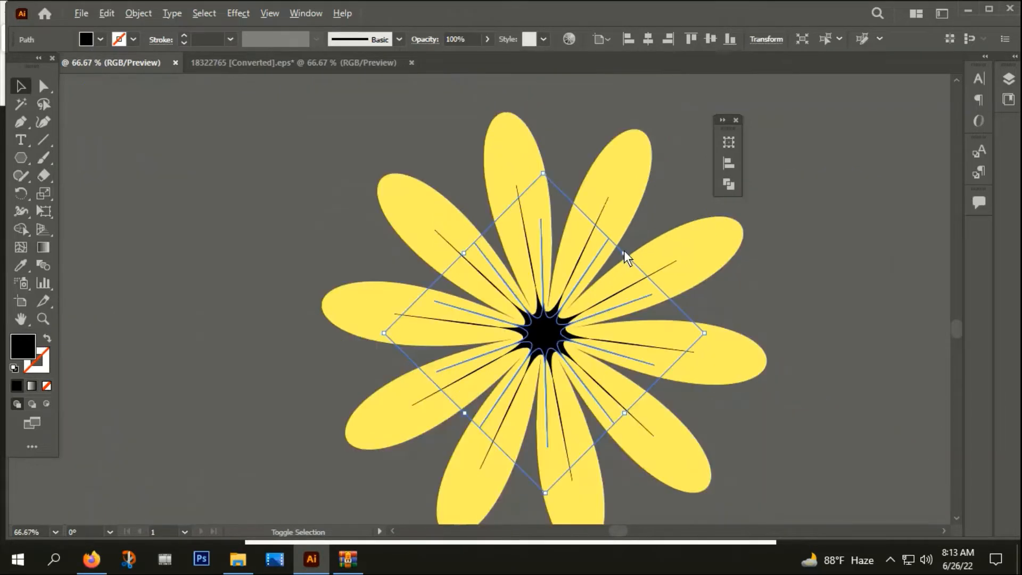
Step: Duplicate the smaller spiky shape in place and rotate the copy so its spikes fall on the other side of the middle petal lines
key(ctrl)
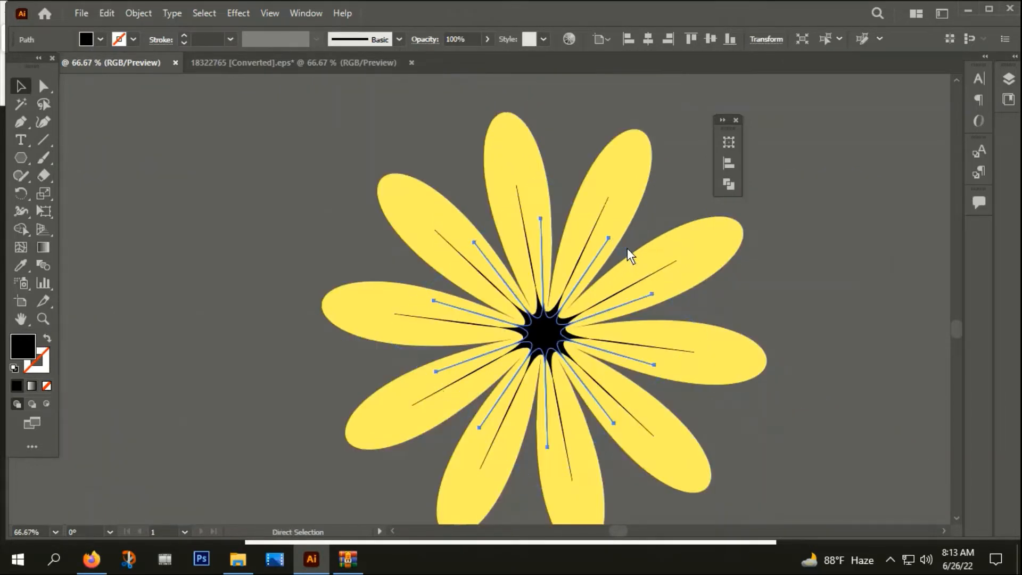
scroll(411, 343, up, 2)
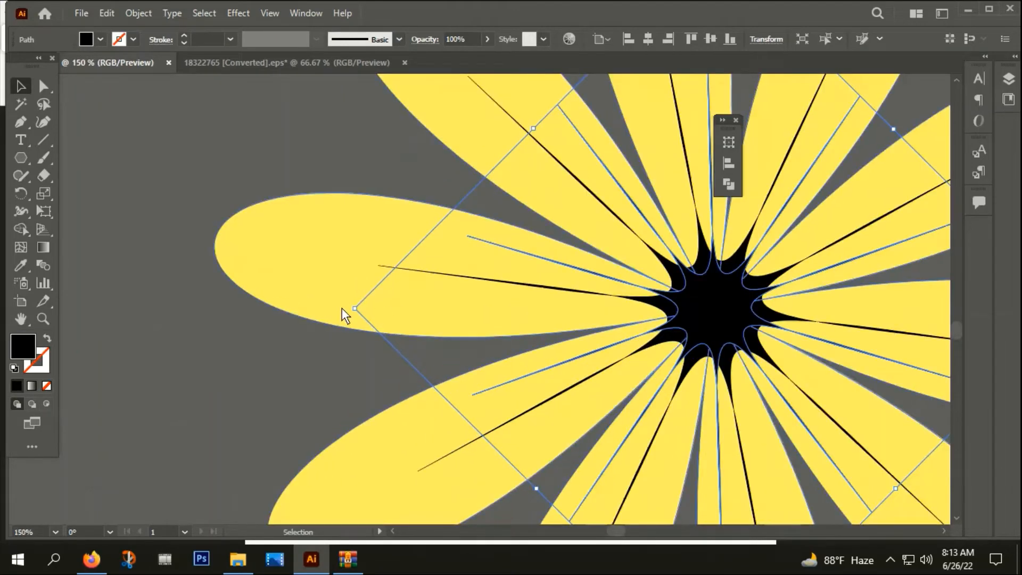
drag(349, 314, 356, 416)
click(277, 425)
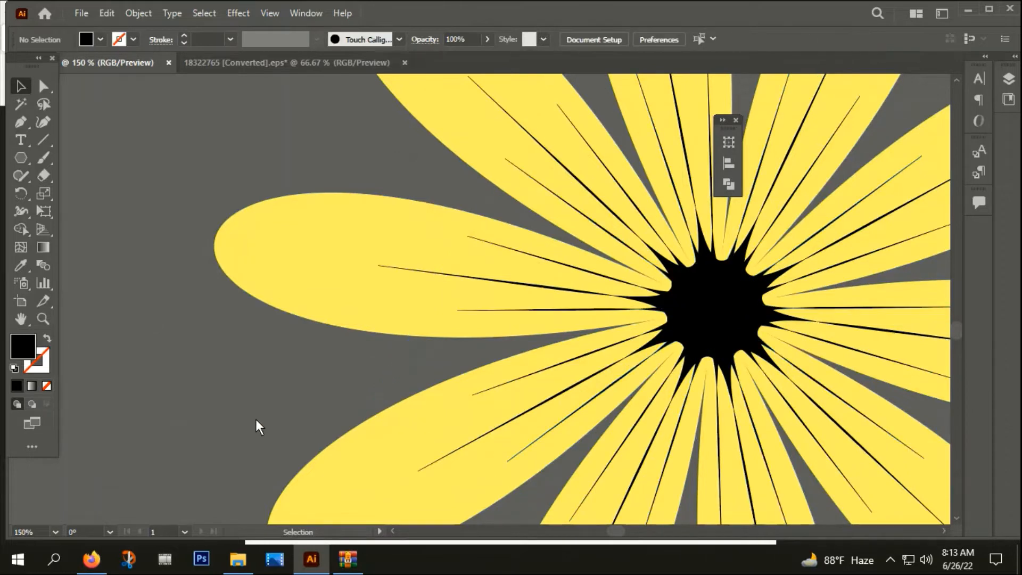
Step: Recolour the yellow petal shape with the blue sampled from the blue flower in the reference image, using the Eyedropper
scroll(298, 405, down, 3)
scroll(614, 350, down, 1)
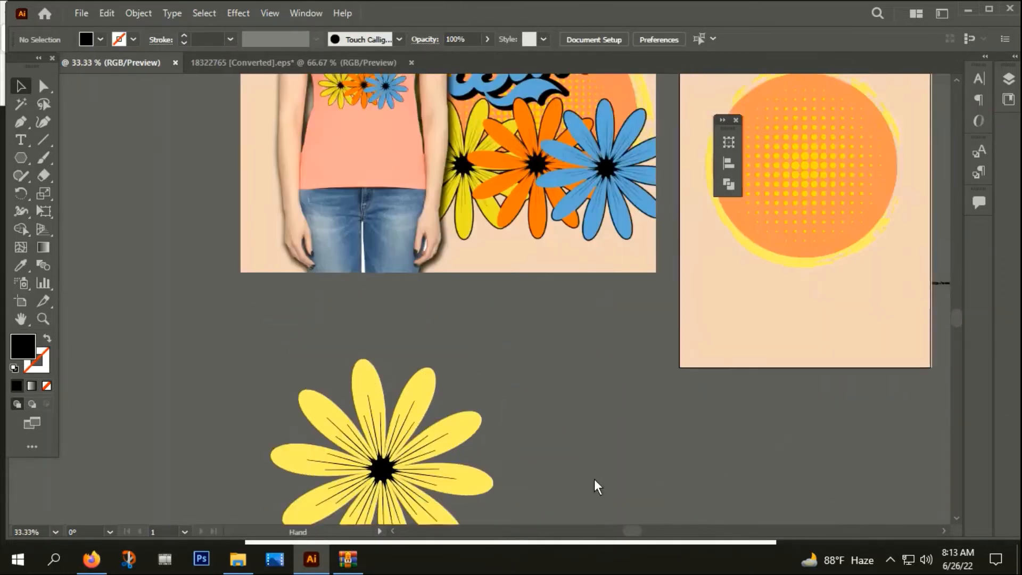
scroll(594, 478, down, 2)
click(467, 285)
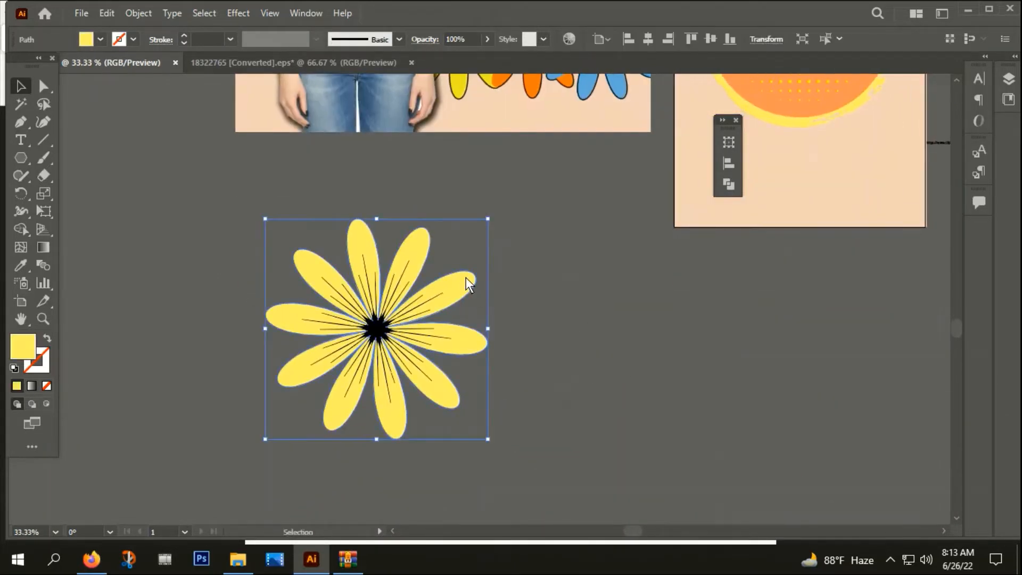
scroll(618, 349, up, 1)
key(i)
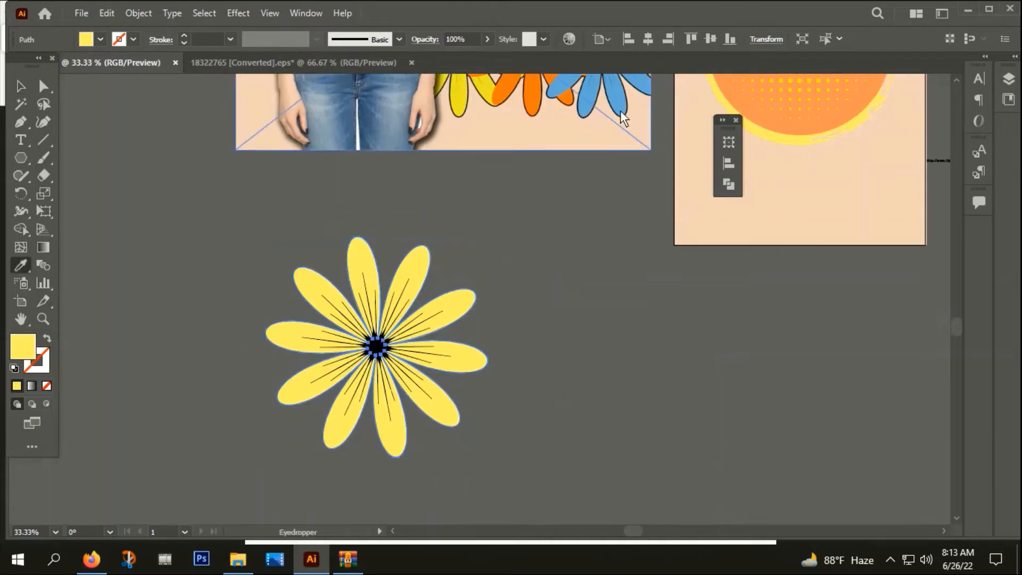
click(592, 104)
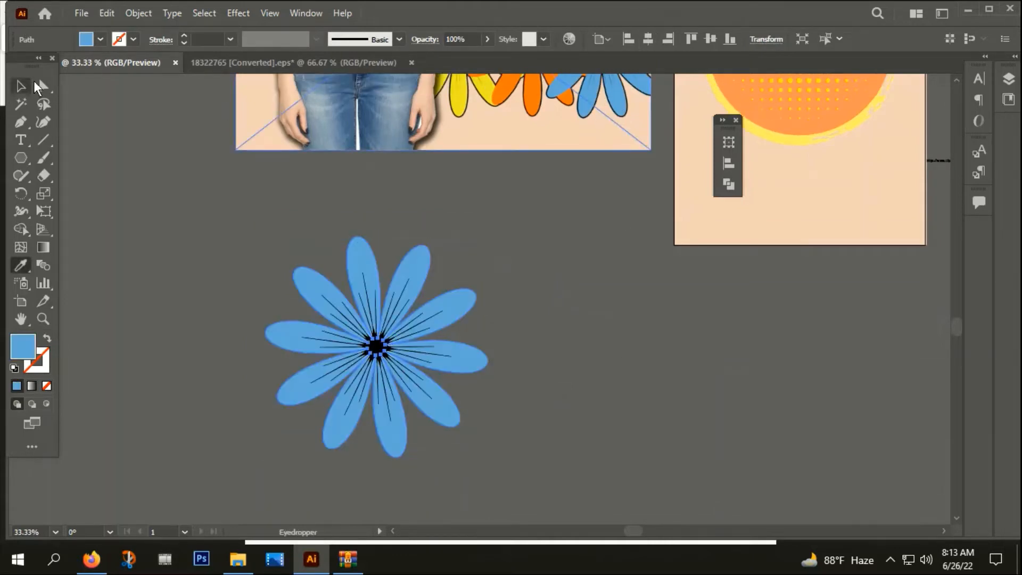
click(19, 86)
click(143, 242)
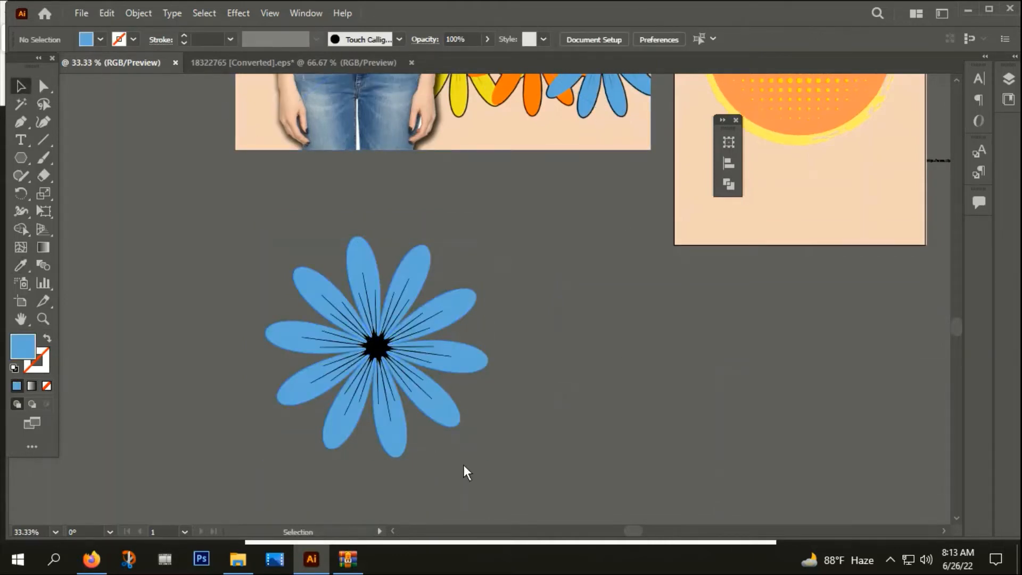
Step: Duplicate the blue flower twice, placing the two copies in a row to the right of the original
click(451, 408)
click(501, 239)
drag(377, 308, 315, 282)
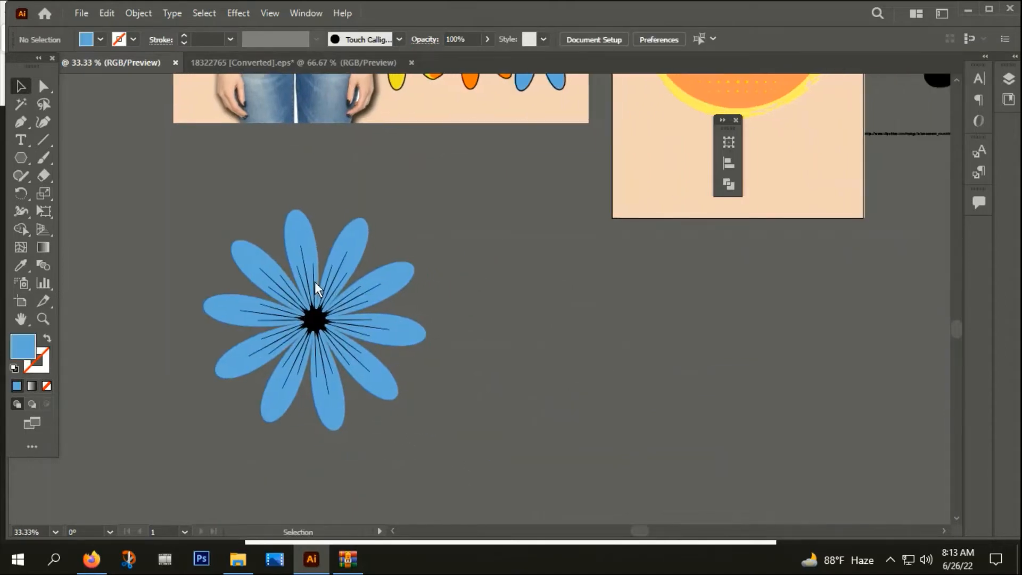
drag(341, 319, 807, 359)
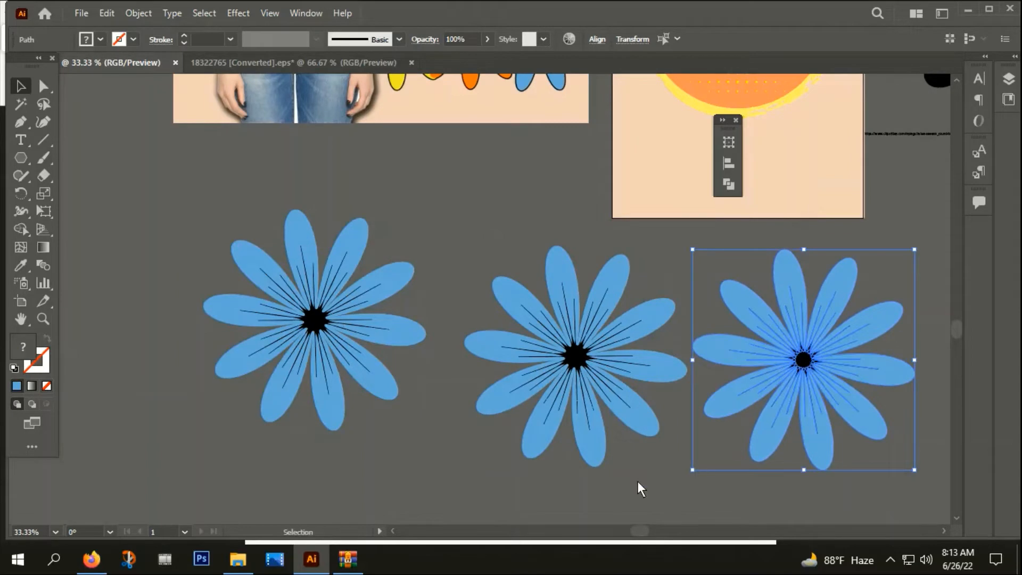
Step: Group all parts of the leftmost blue flower
click(198, 245)
right_click(331, 304)
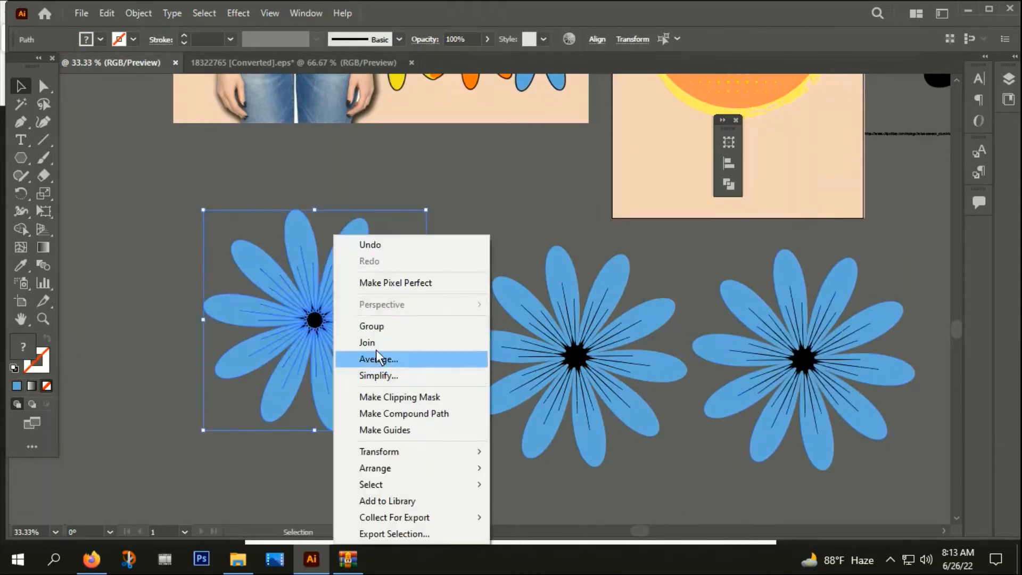
click(363, 321)
scroll(319, 383, down, 1)
drag(309, 410, 200, 417)
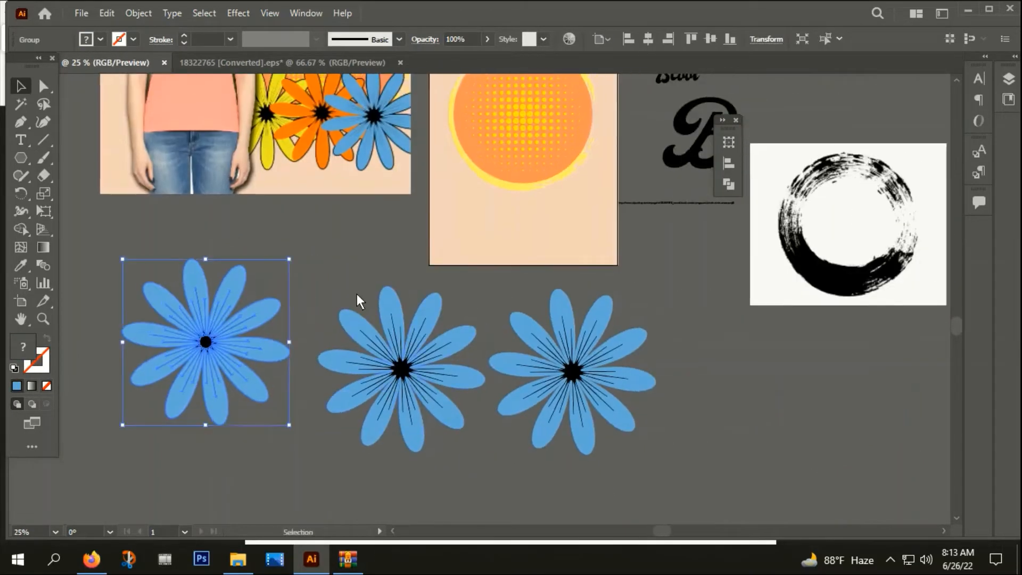
Step: Recolour the middle flower's petals with orange sampled from the reference image using the Eyedropper, and group that flower
click(394, 285)
click(390, 292)
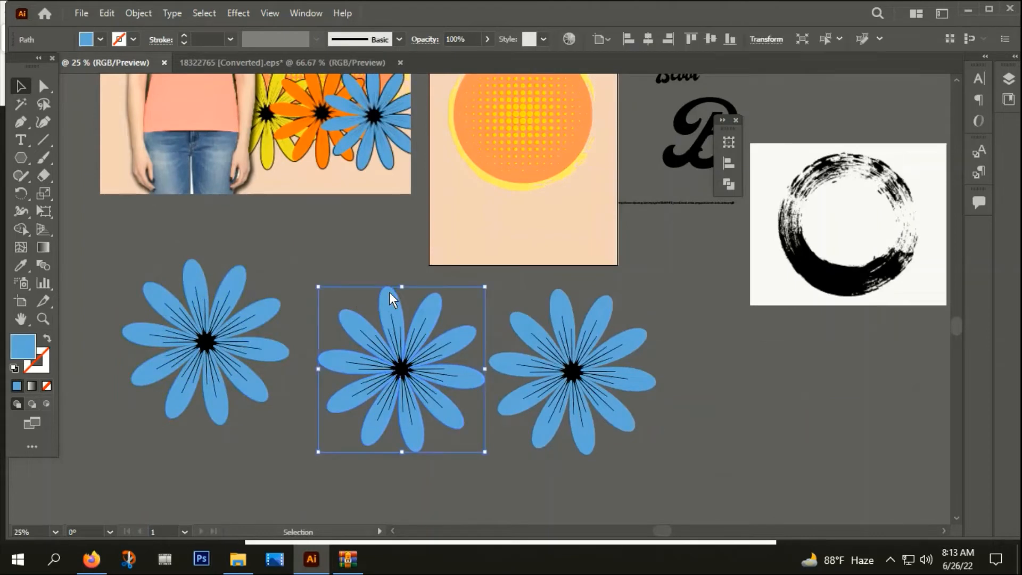
key(i)
click(281, 110)
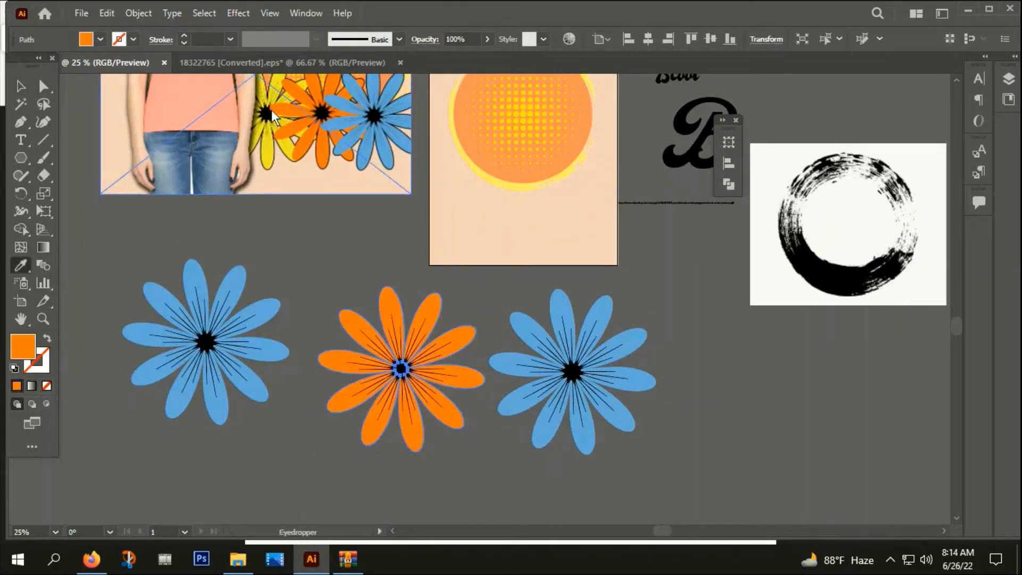
key(v)
drag(300, 241, 450, 413)
right_click(414, 335)
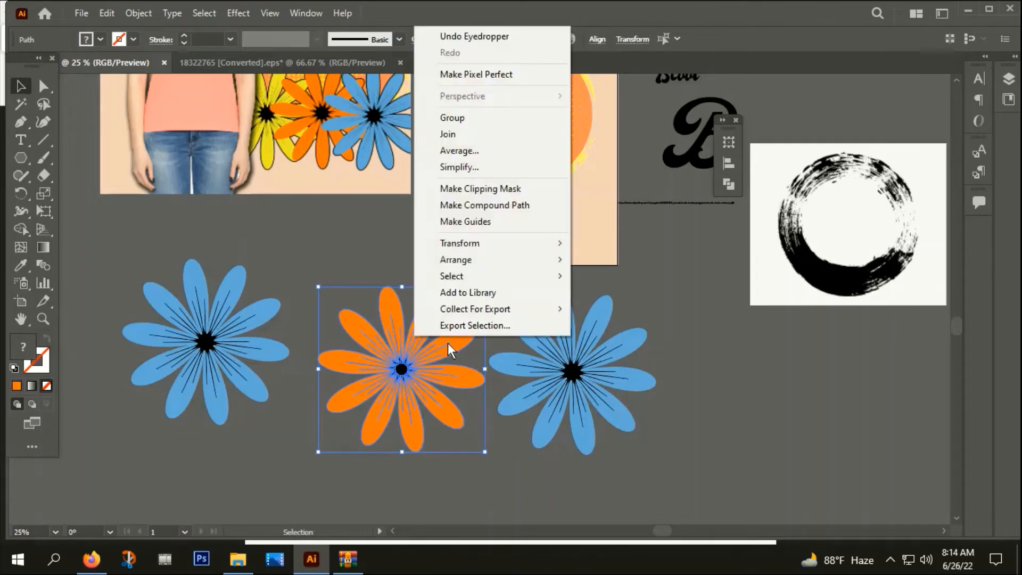
click(447, 117)
click(369, 245)
Step: Recolour the rightmost flower's petals with yellow sampled from the reference image using the Eyedropper, and group that flower
click(560, 296)
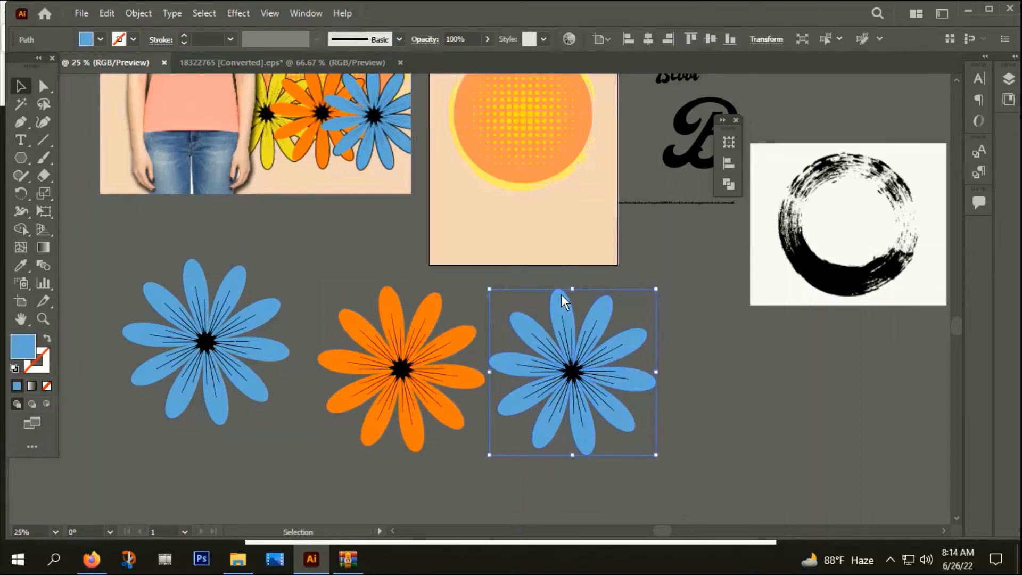
key(i)
click(268, 158)
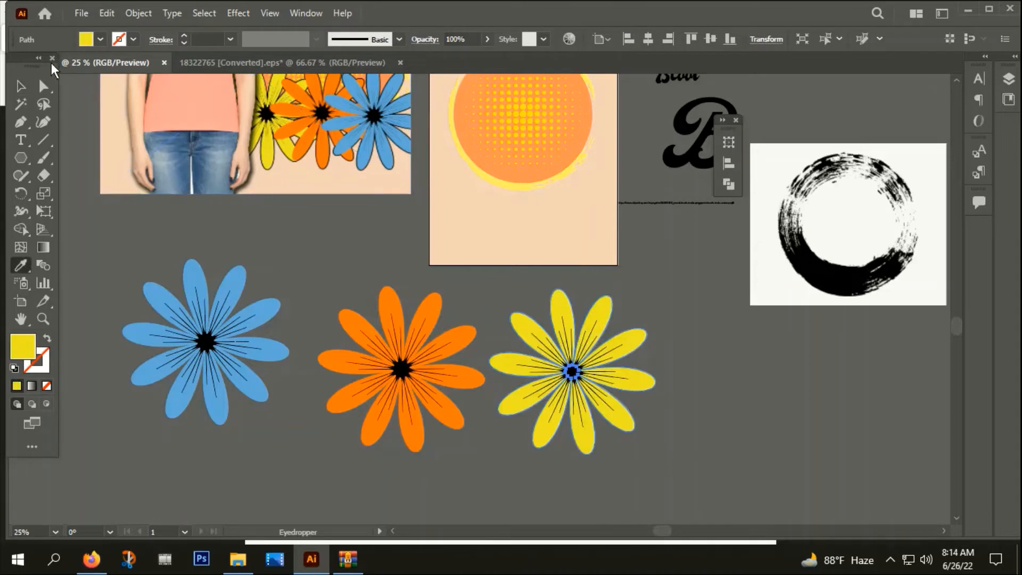
key(v)
click(687, 332)
click(576, 334)
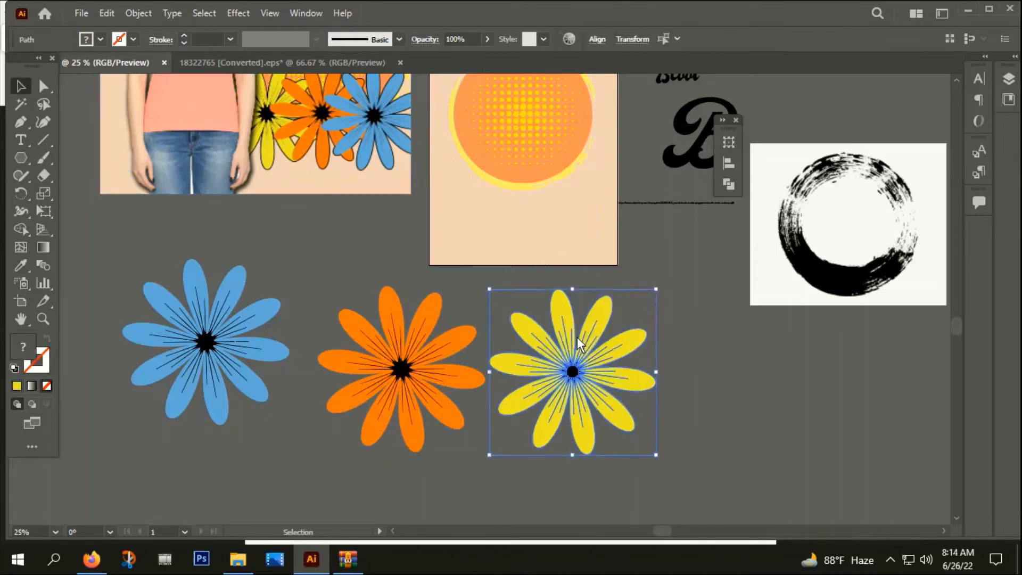
right_click(576, 334)
click(613, 133)
click(679, 397)
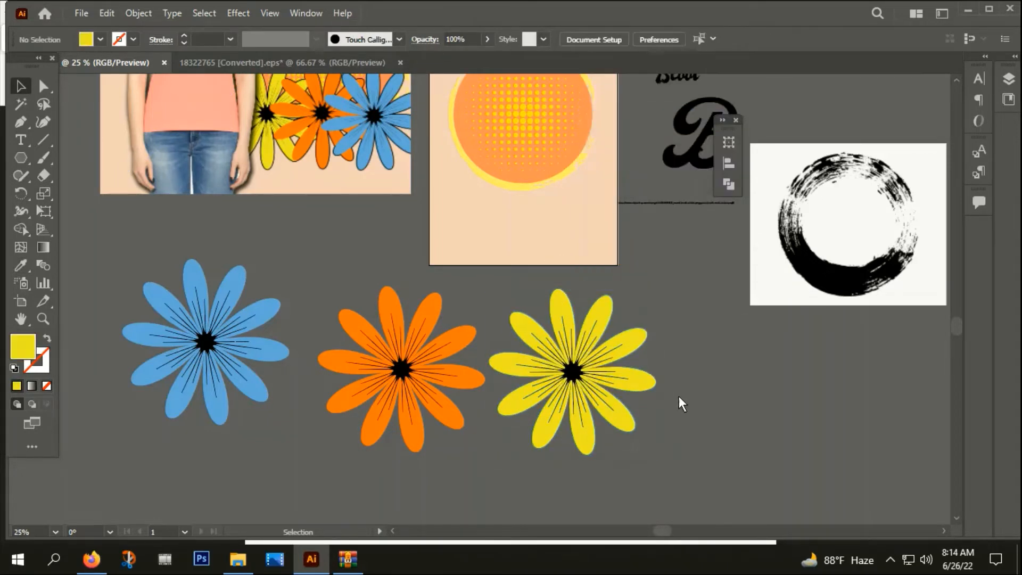
Step: Stack the blue, orange and yellow flowers exactly on top of each other by aligning their horizontal and vertical centres
click(190, 339)
drag(556, 407, 537, 425)
drag(188, 433, 507, 356)
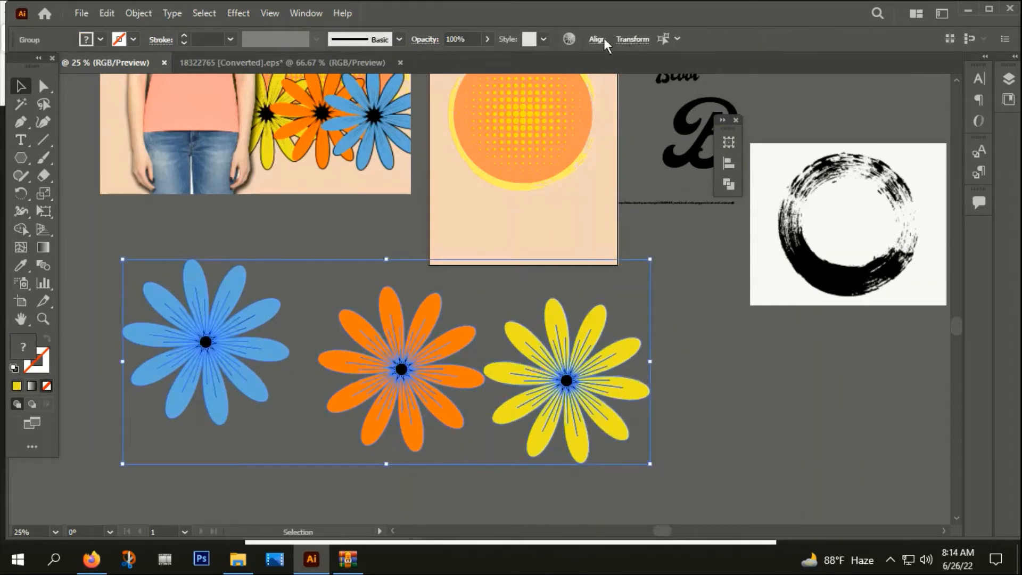
click(598, 39)
click(466, 79)
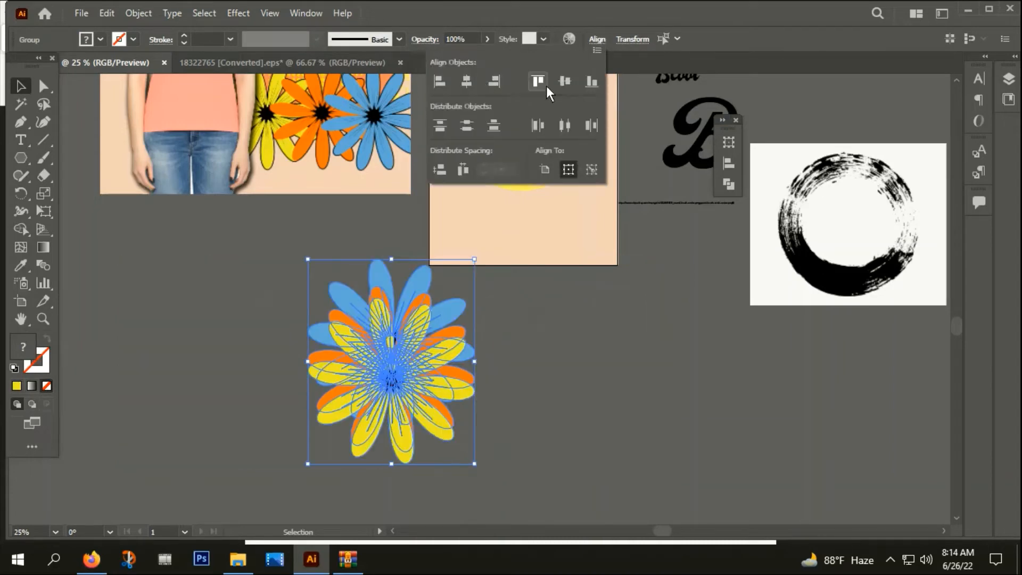
click(564, 81)
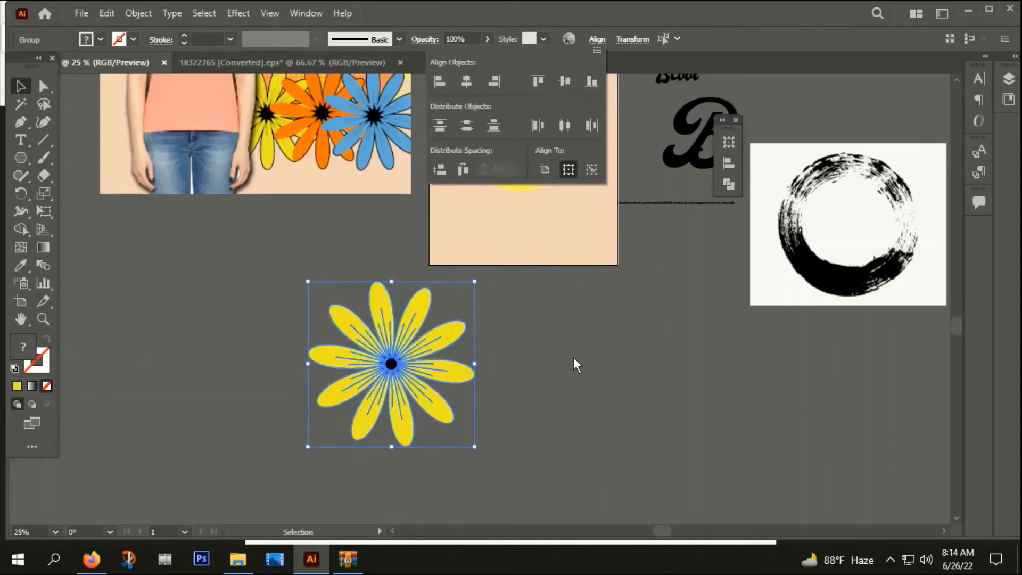
drag(557, 352, 513, 373)
click(431, 428)
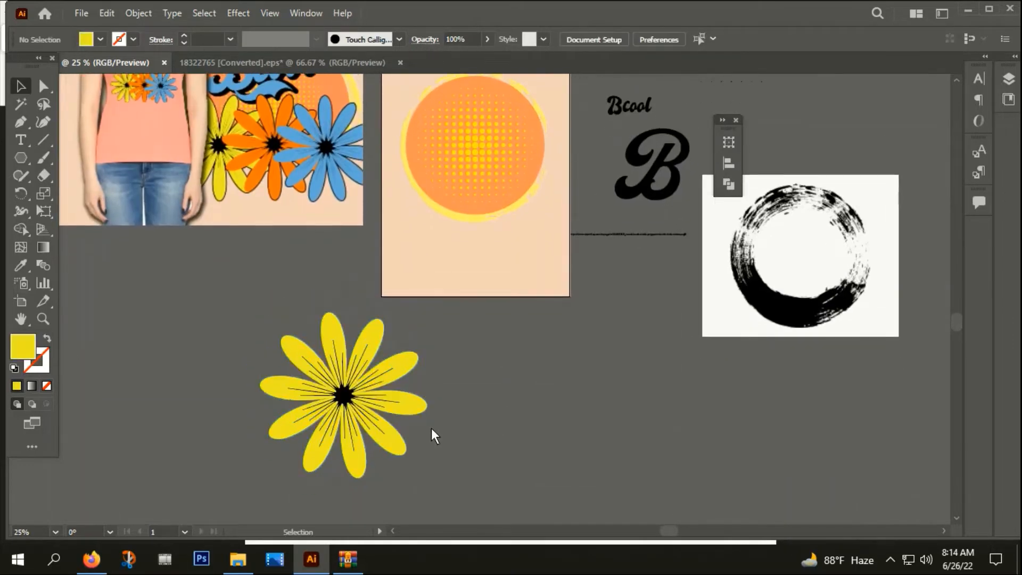
Step: Examine the reference design's lettering and the Bcool, B and slogan text objects beside the artboard
click(261, 379)
drag(517, 429, 535, 450)
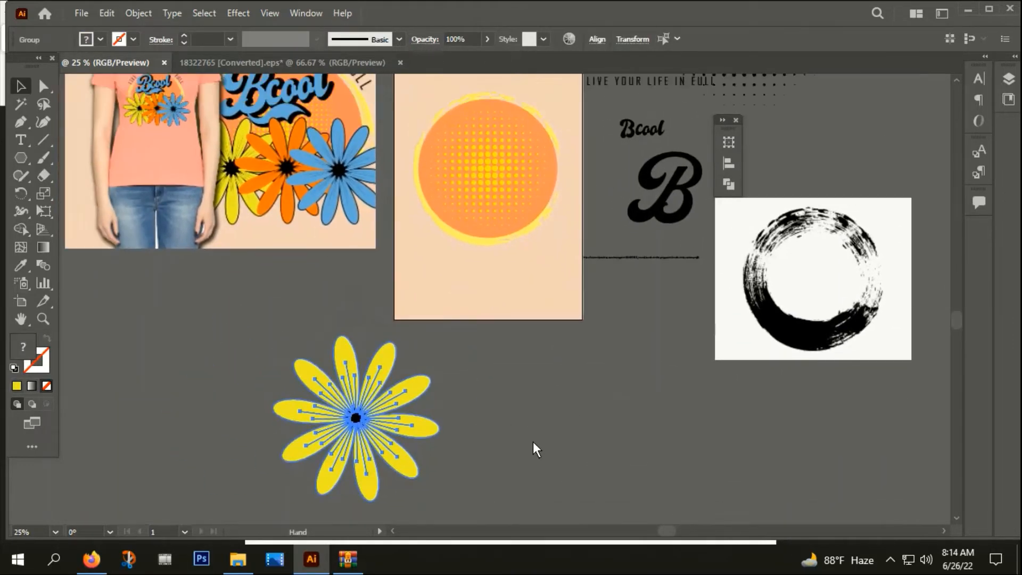
scroll(465, 441, down, 1)
click(521, 405)
drag(469, 421, 287, 347)
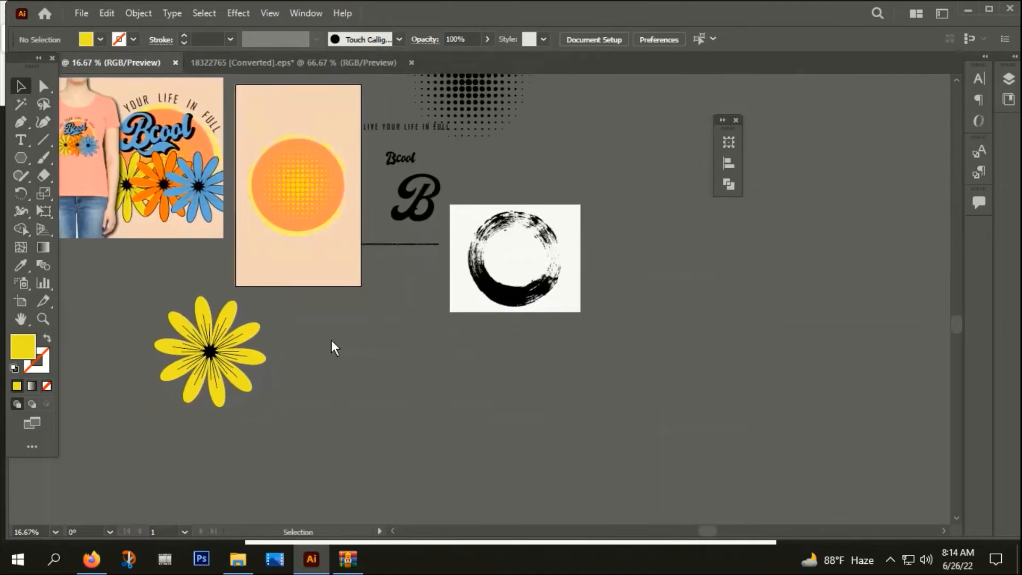
scroll(139, 144, up, 2)
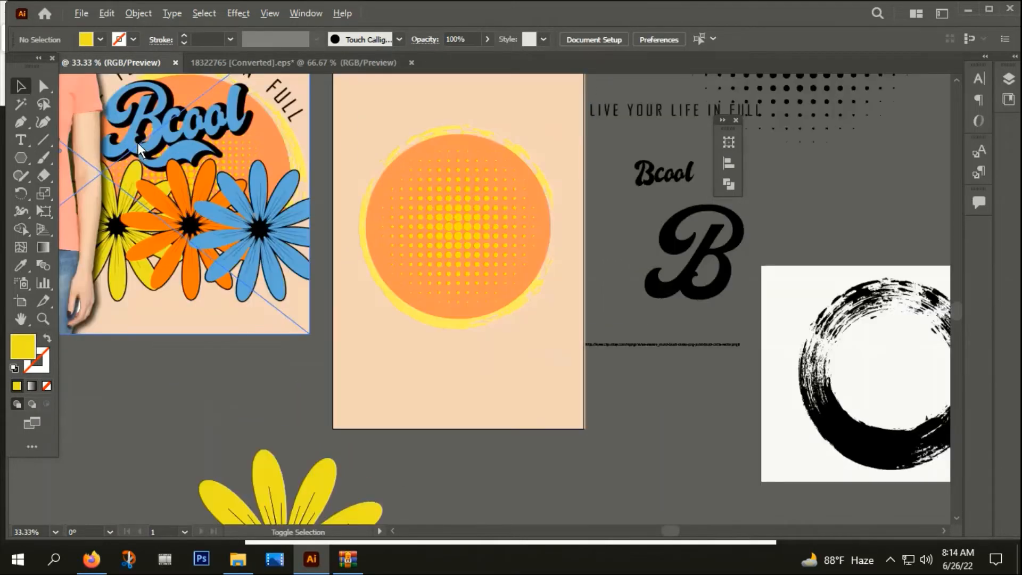
scroll(191, 114, down, 1)
drag(436, 350, 326, 391)
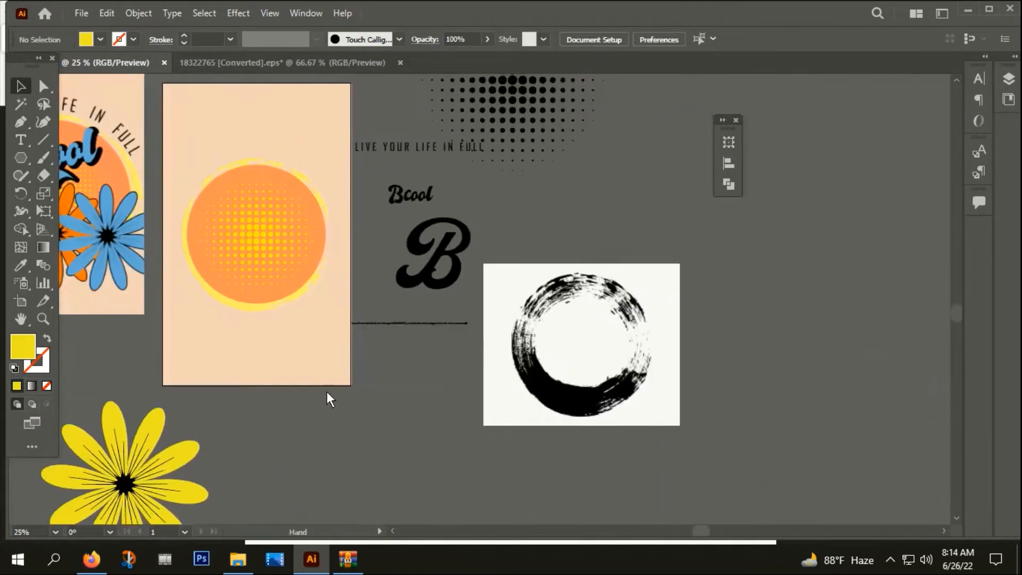
drag(417, 270, 450, 241)
click(413, 197)
drag(542, 245, 479, 216)
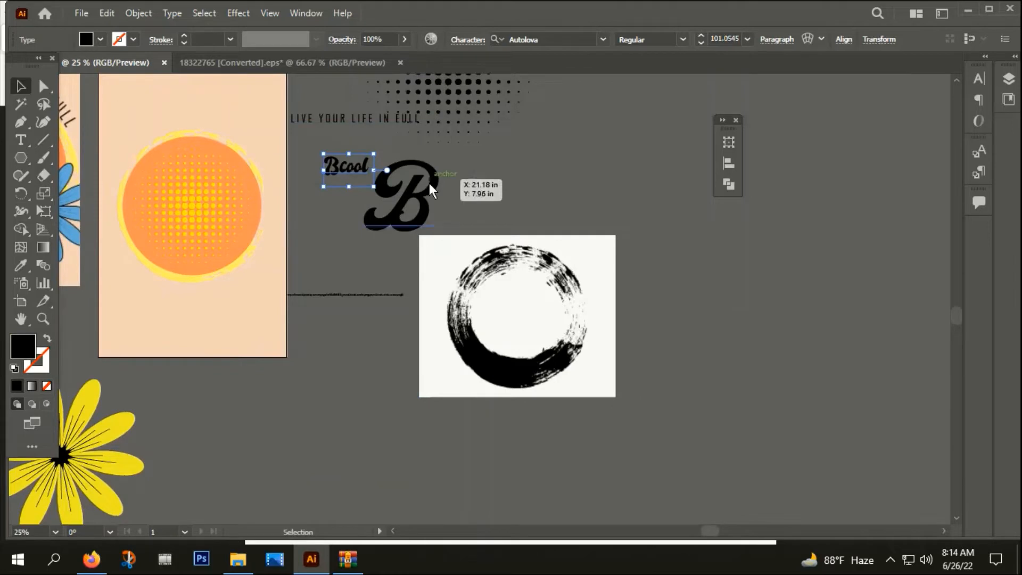
click(549, 241)
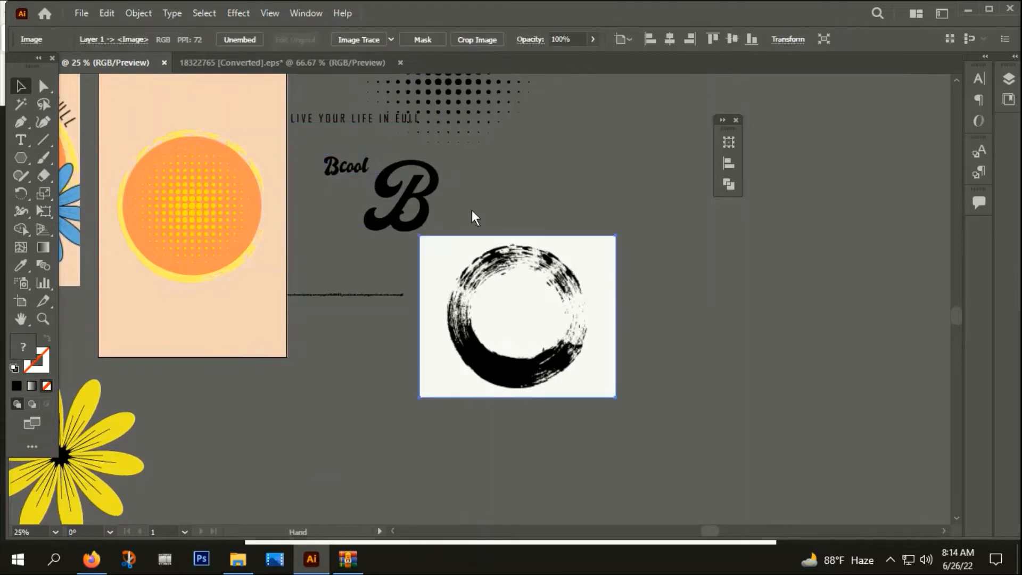
click(337, 113)
click(630, 212)
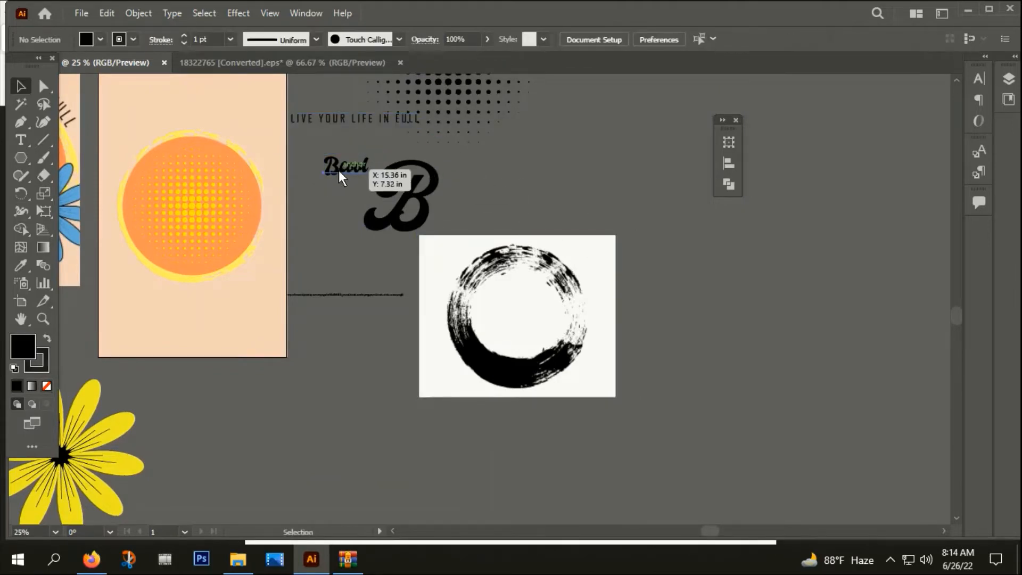
Step: Copy the small Bcool text to the empty area right of the yellow flower and move the large B next to it
drag(339, 170, 300, 472)
scroll(398, 181, down, 1)
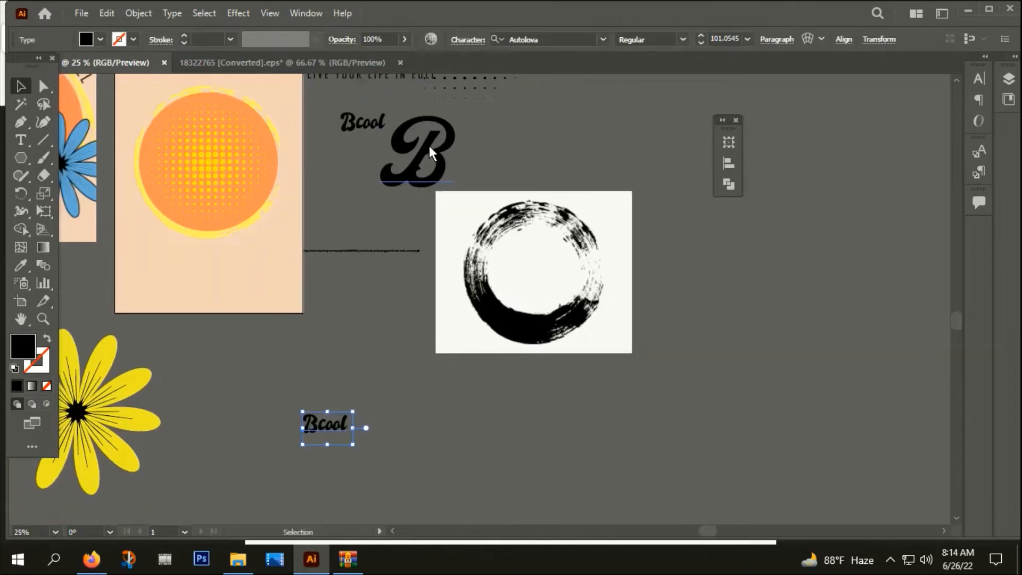
drag(429, 146, 288, 473)
scroll(460, 473, down, 3)
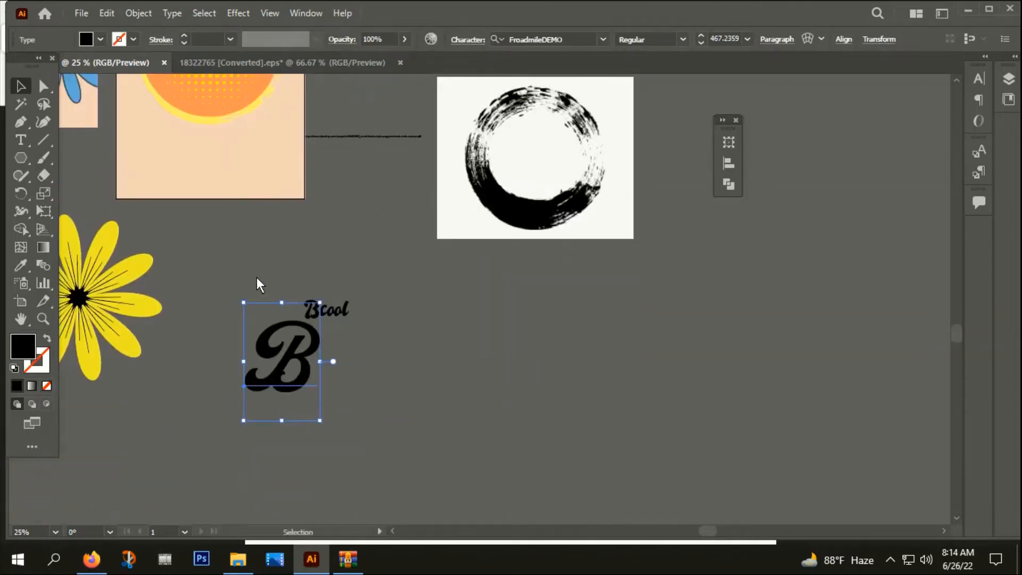
Step: Duplicate the small Bcool text and large B to the right, and convert the duplicated text to outlines
drag(257, 285, 474, 393)
click(557, 388)
scroll(557, 388, up, 1)
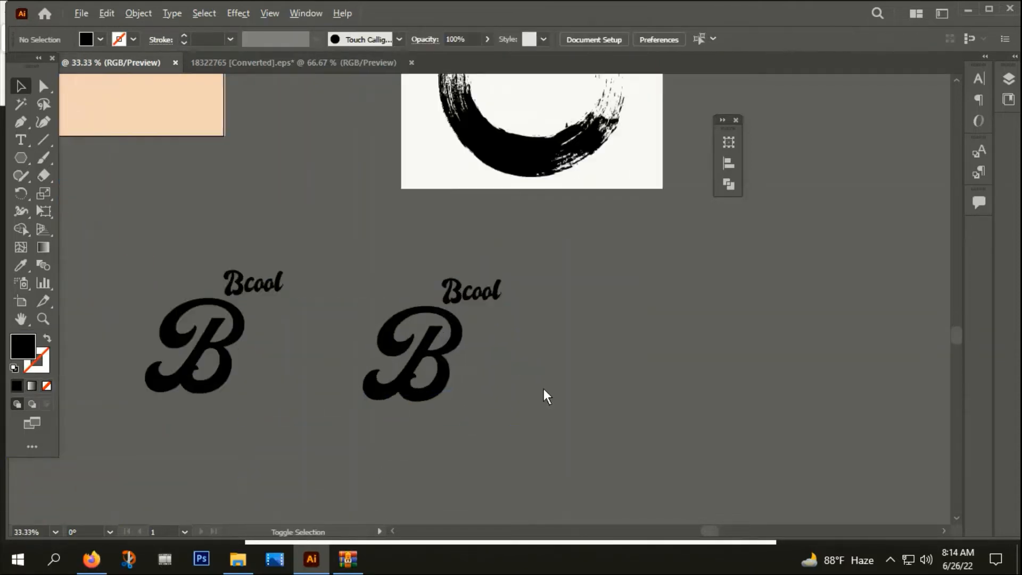
click(471, 339)
right_click(472, 339)
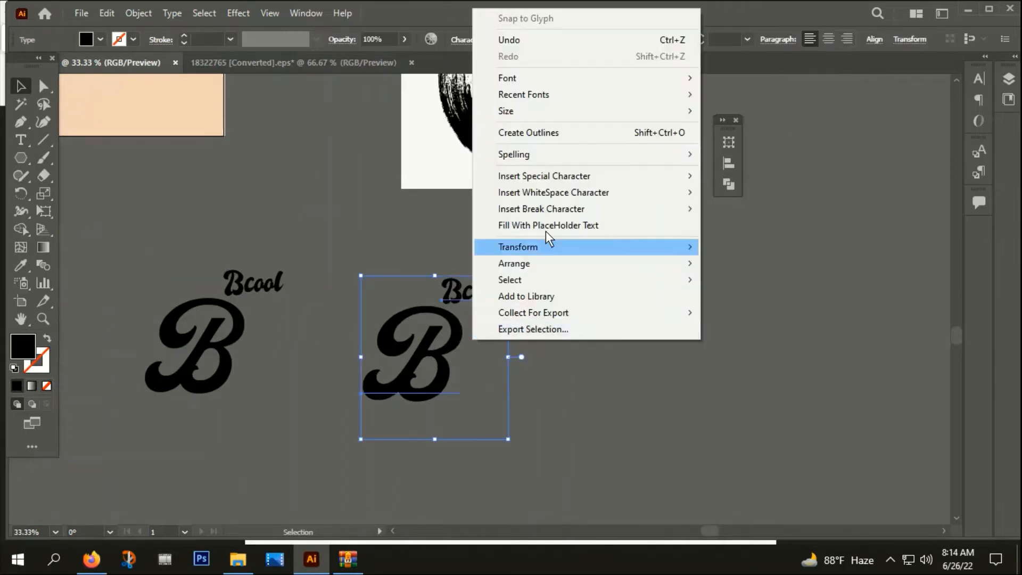
click(515, 135)
click(563, 358)
Step: Ungroup the outlined Bcool word and delete its small B
scroll(455, 343, up, 2)
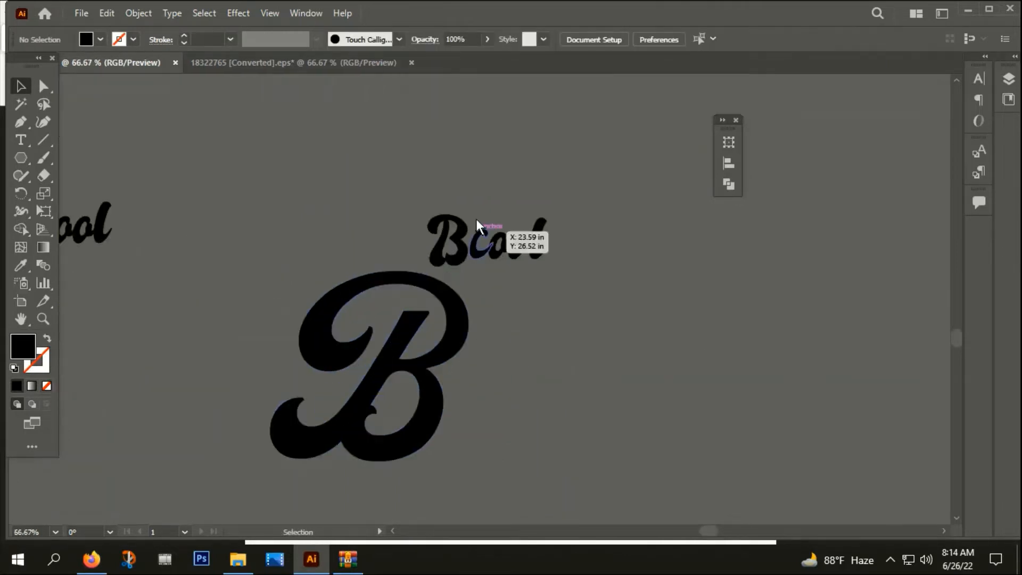
click(464, 251)
right_click(464, 252)
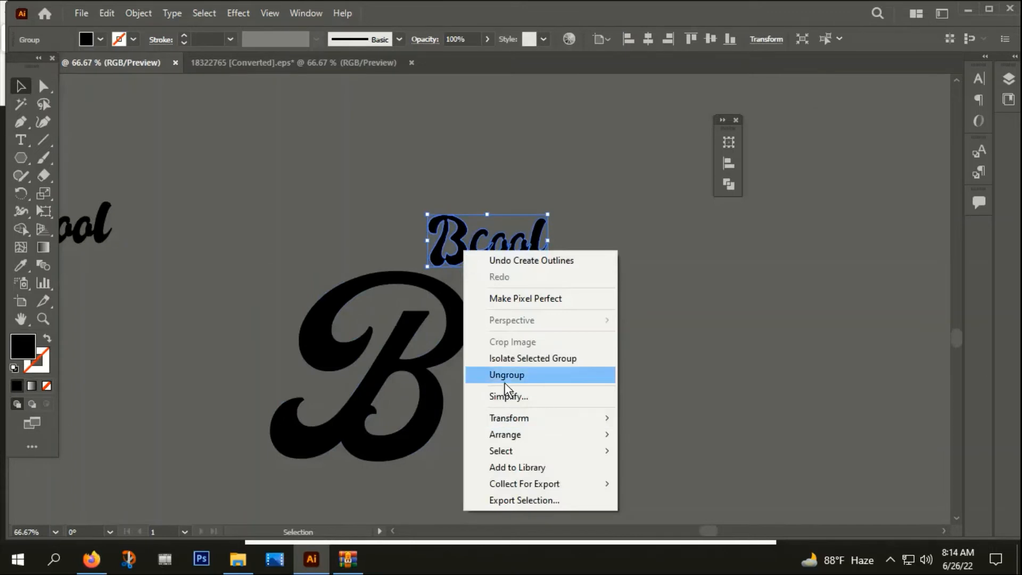
click(505, 375)
click(455, 244)
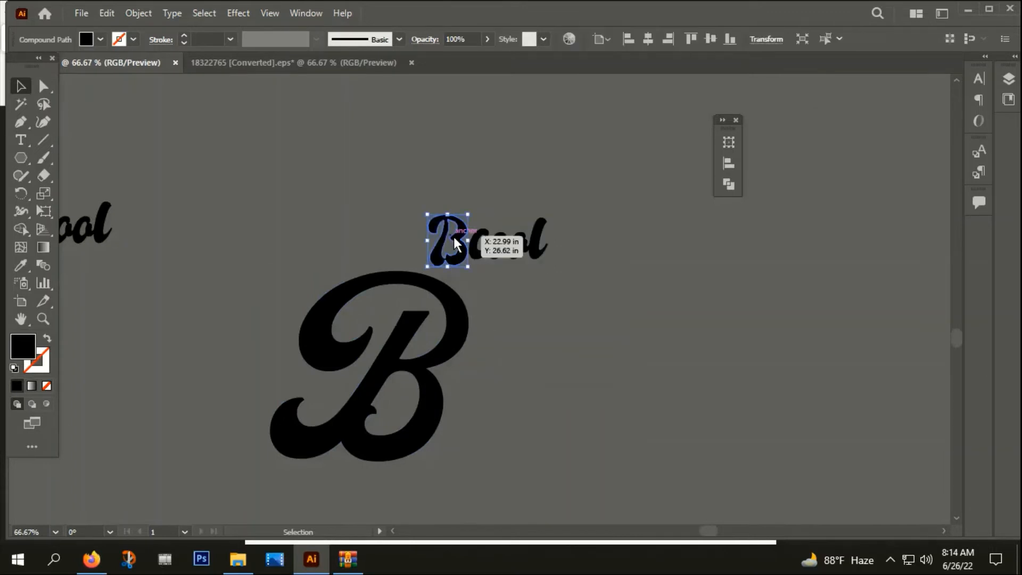
key(Delete)
Step: Scale the outlined large B down to about half its size and place it directly in front of "cool"
drag(418, 386, 418, 370)
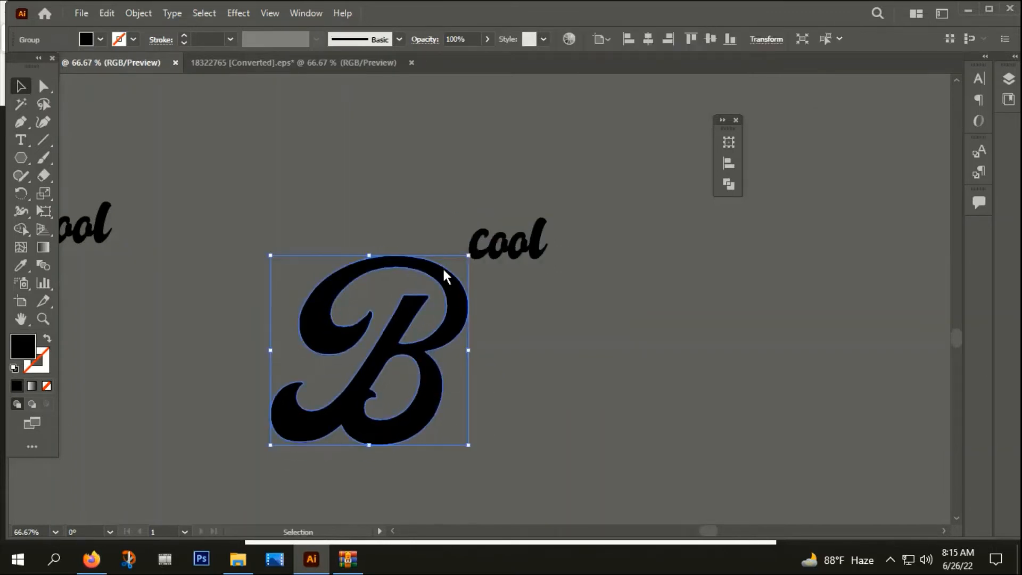
drag(469, 255, 415, 306)
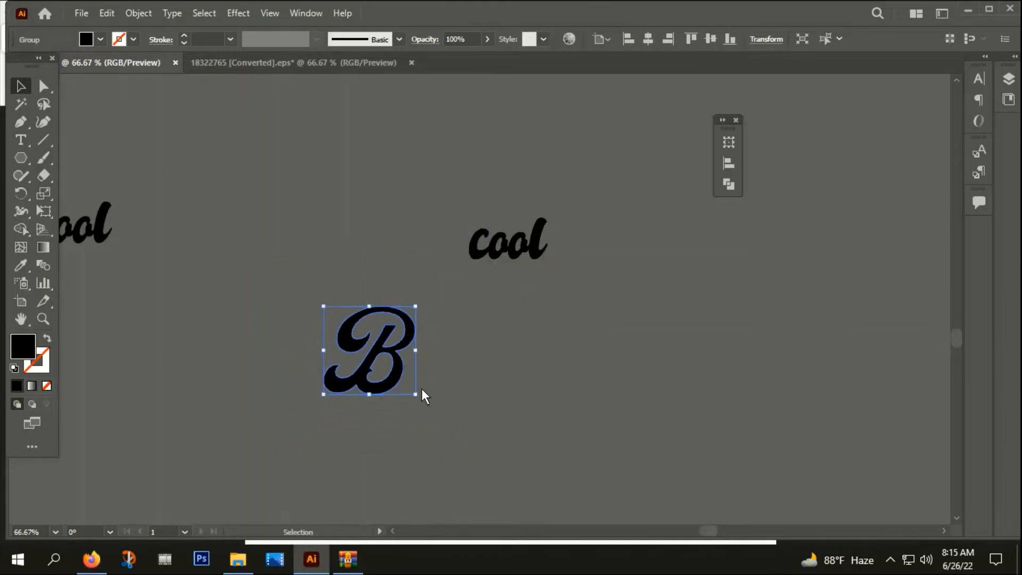
drag(388, 379, 452, 263)
scroll(348, 361, down, 2)
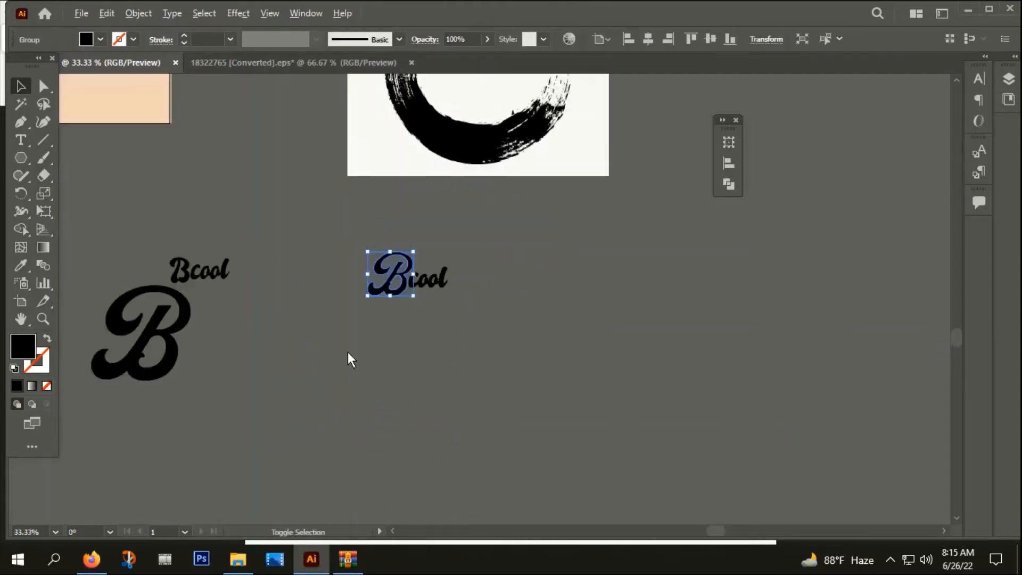
drag(347, 352, 552, 566)
scroll(552, 476, down, 2)
drag(666, 467, 607, 334)
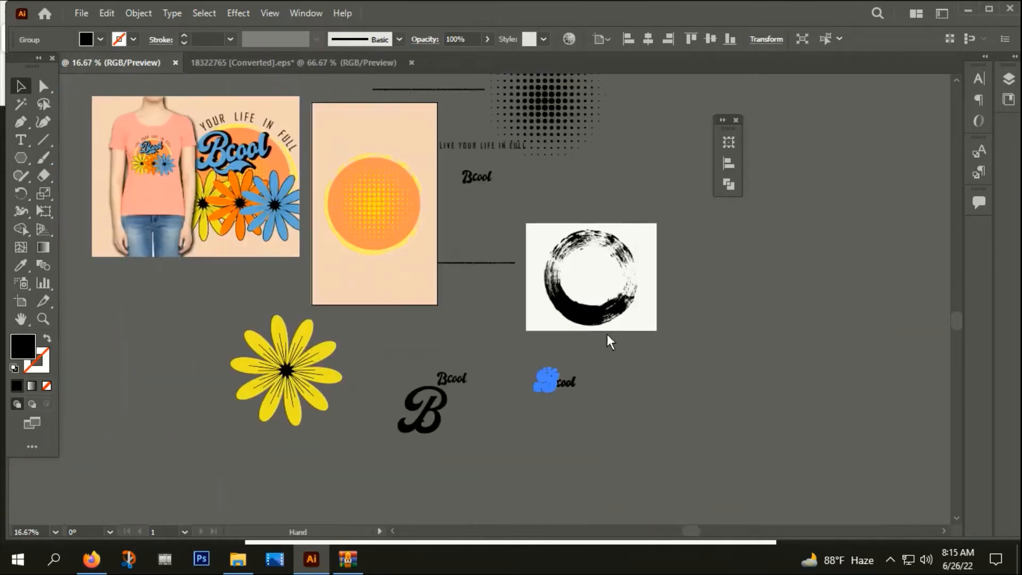
drag(589, 468, 538, 445)
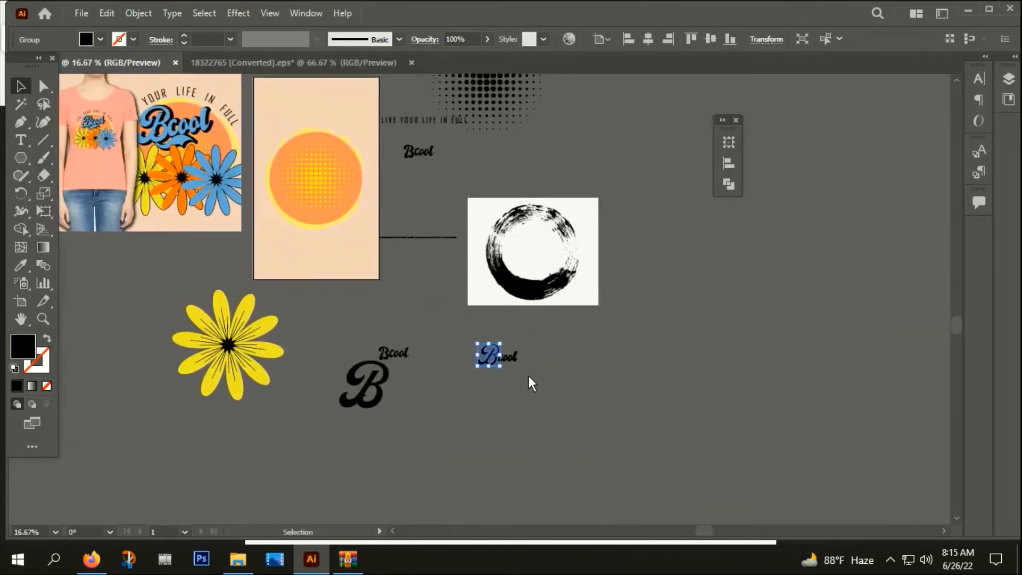
scroll(518, 373, up, 6)
click(448, 356)
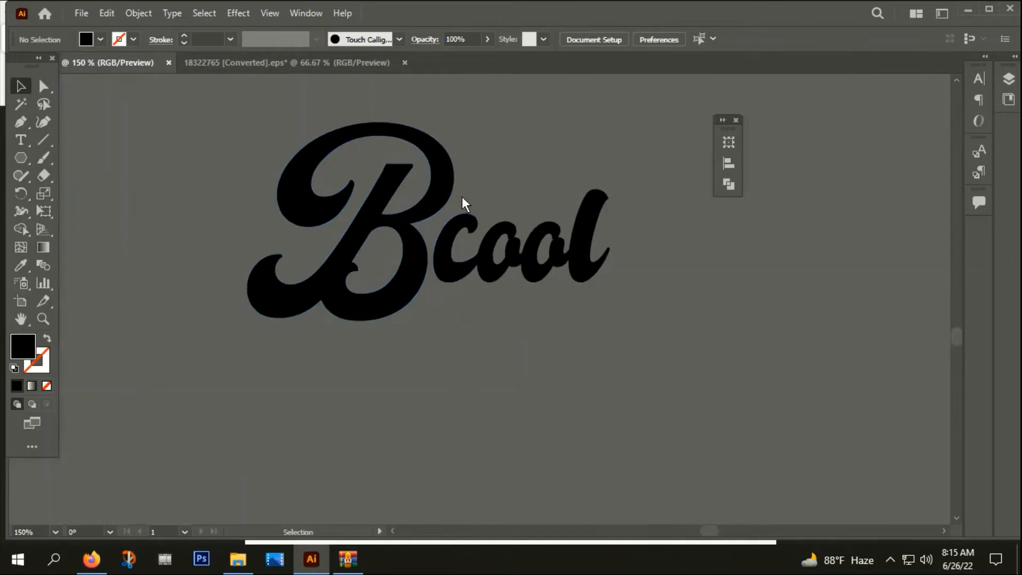
Step: Nudge the outlined "cool" slightly down and closer to the large B
click(500, 245)
drag(531, 250, 521, 264)
click(487, 342)
Step: Group the outlined large B and "cool" into a single Bcool lettering object
scroll(486, 344, down, 4)
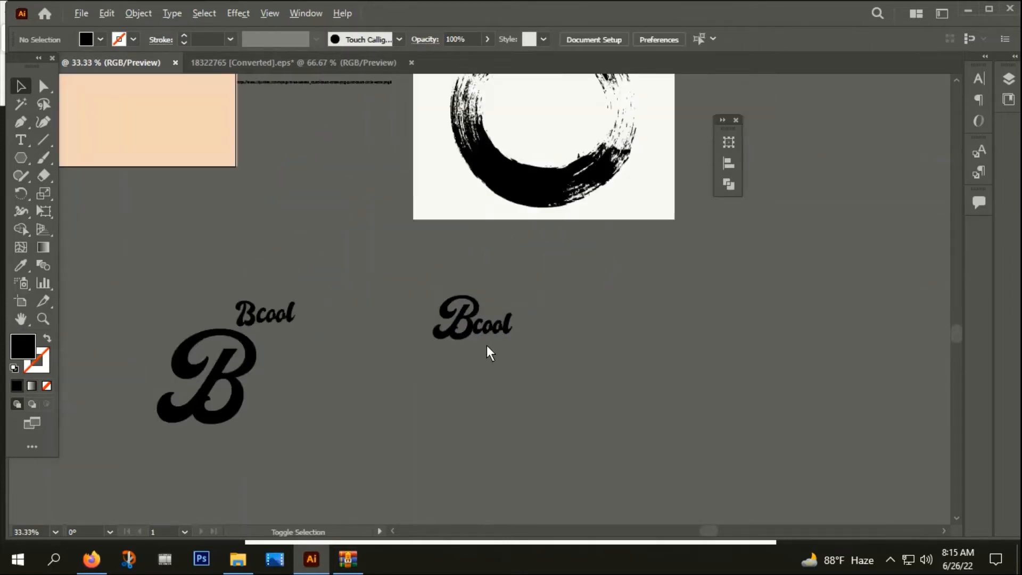
scroll(486, 344, down, 2)
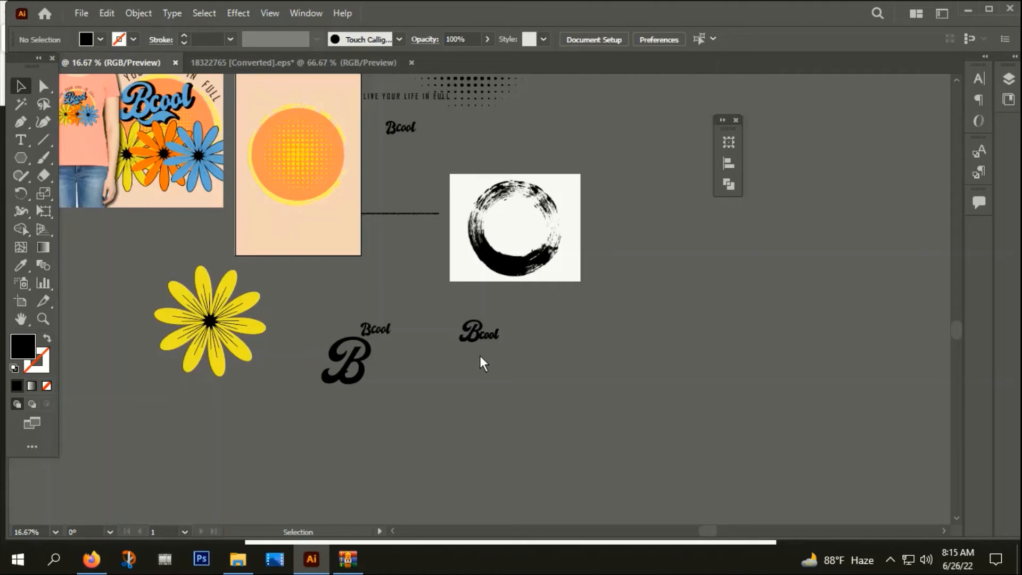
scroll(479, 341, up, 1)
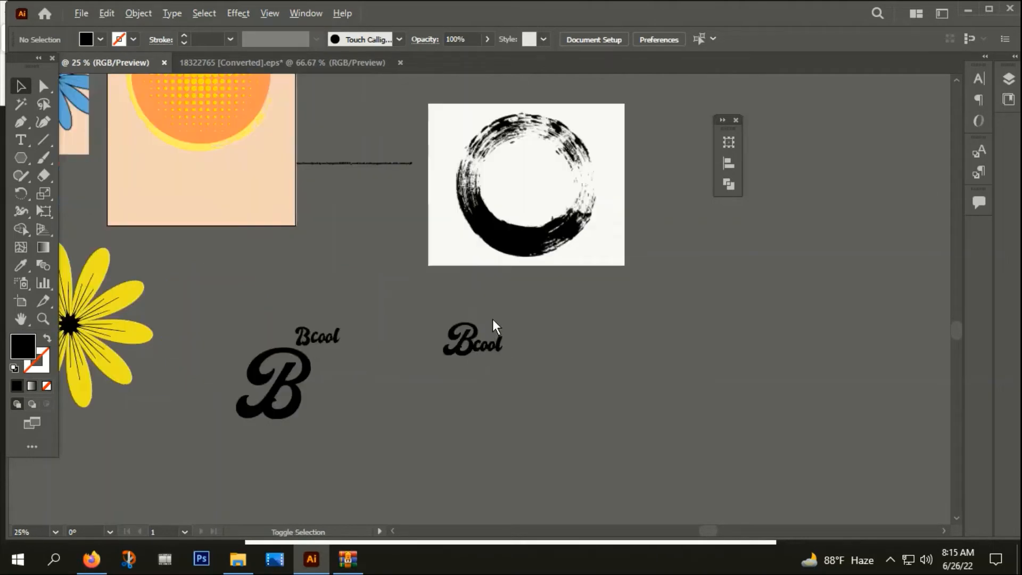
scroll(474, 329, down, 1)
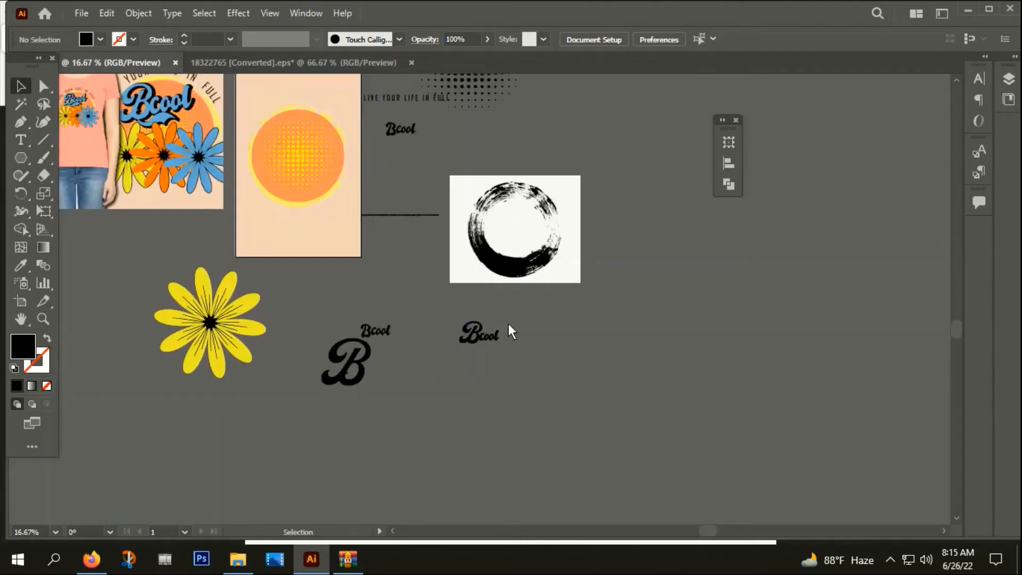
drag(509, 324, 515, 313)
right_click(485, 329)
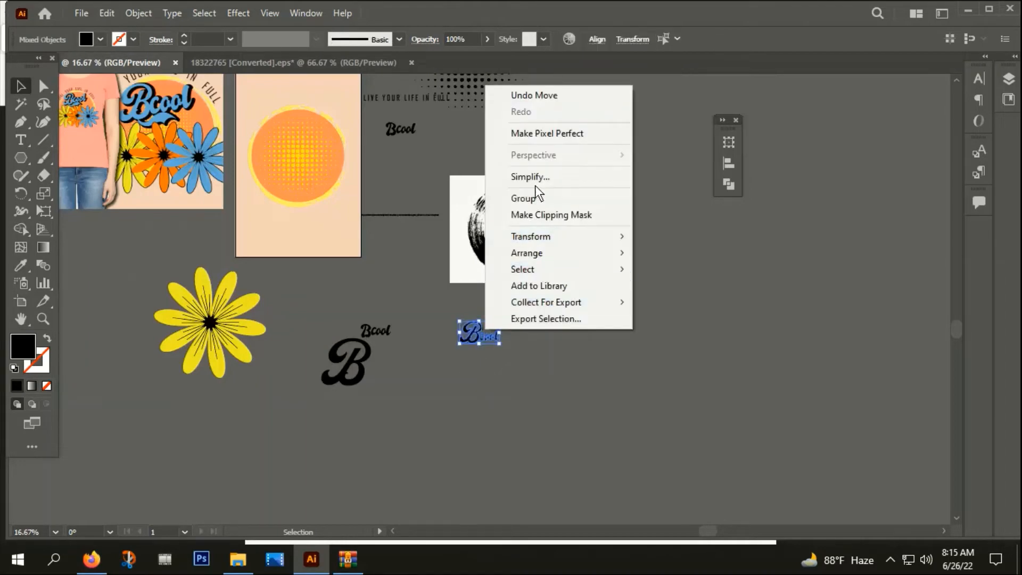
click(532, 198)
click(496, 375)
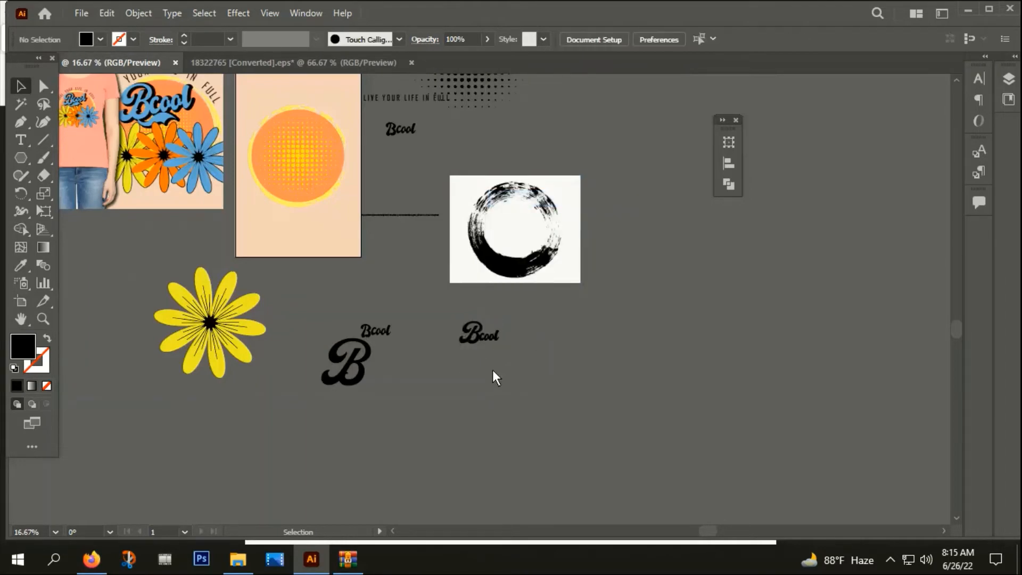
Step: Scale the grouped Bcool lettering up to about three and a half times its size
scroll(479, 365, up, 3)
click(532, 288)
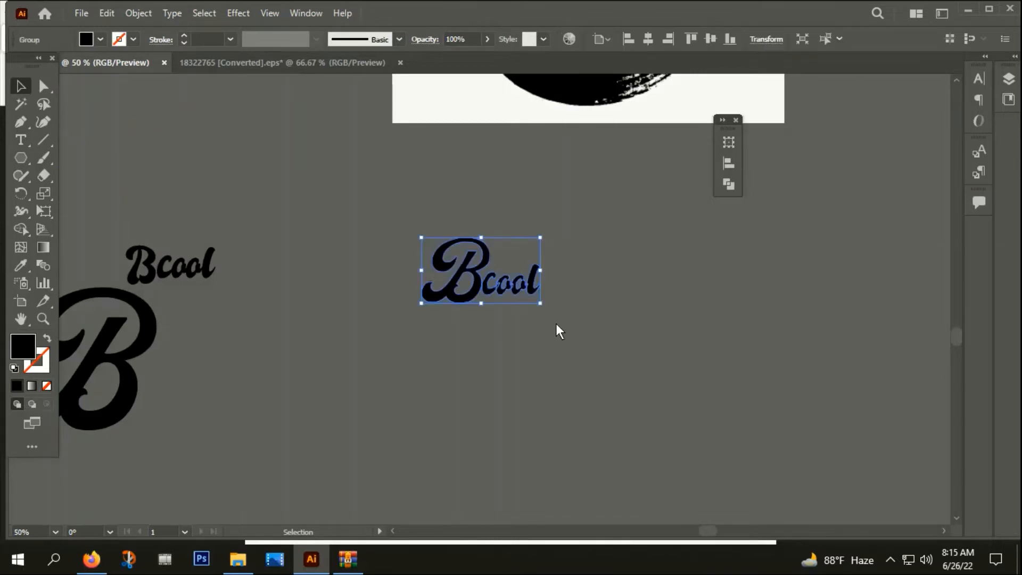
drag(540, 301, 692, 429)
scroll(691, 429, down, 3)
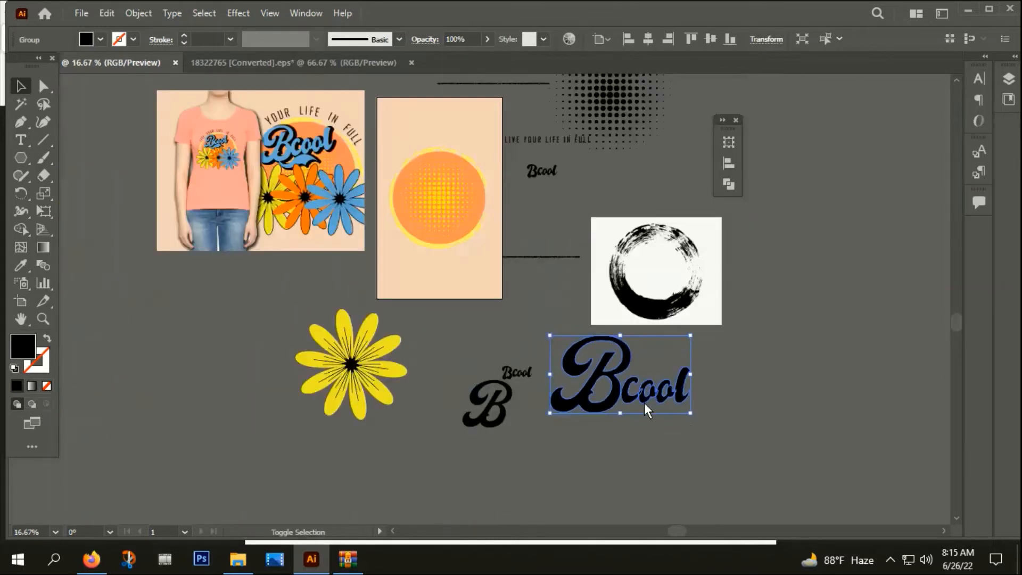
Step: Move the Bcool lettering onto the lower part of the artboard and bring it to the front
drag(618, 396, 446, 295)
right_click(446, 295)
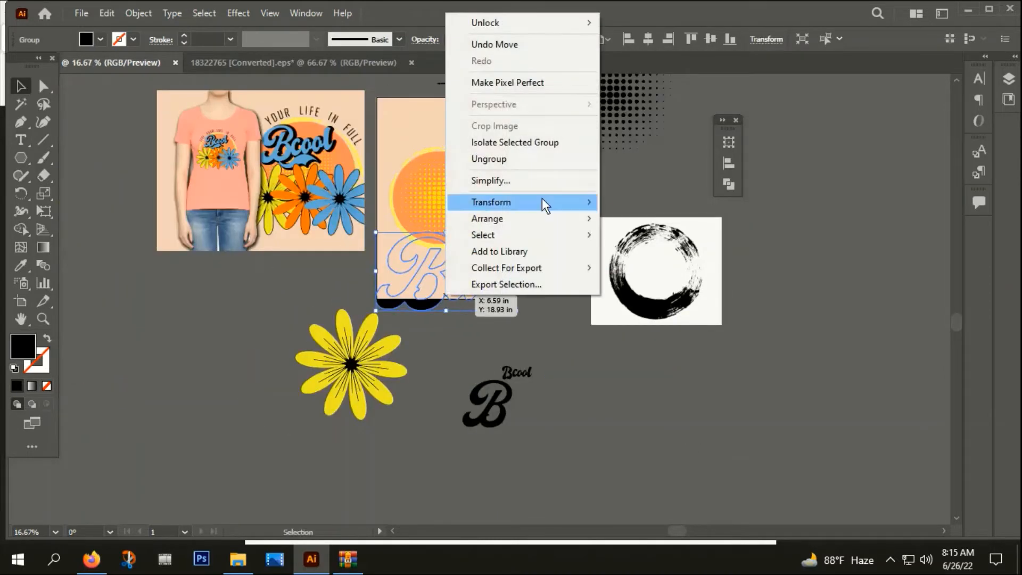
mouse_move(488, 218)
click(668, 214)
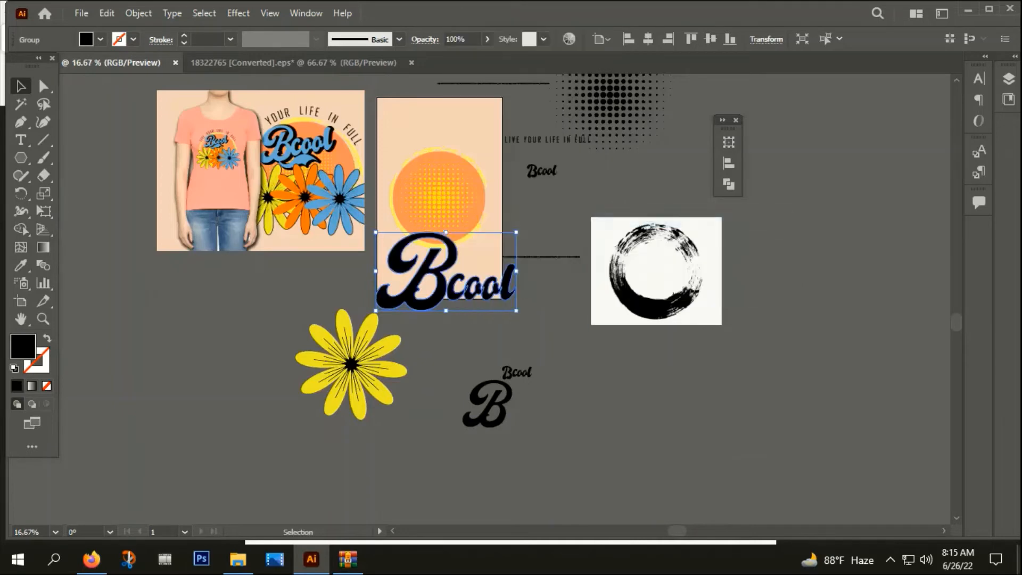
scroll(470, 328, up, 2)
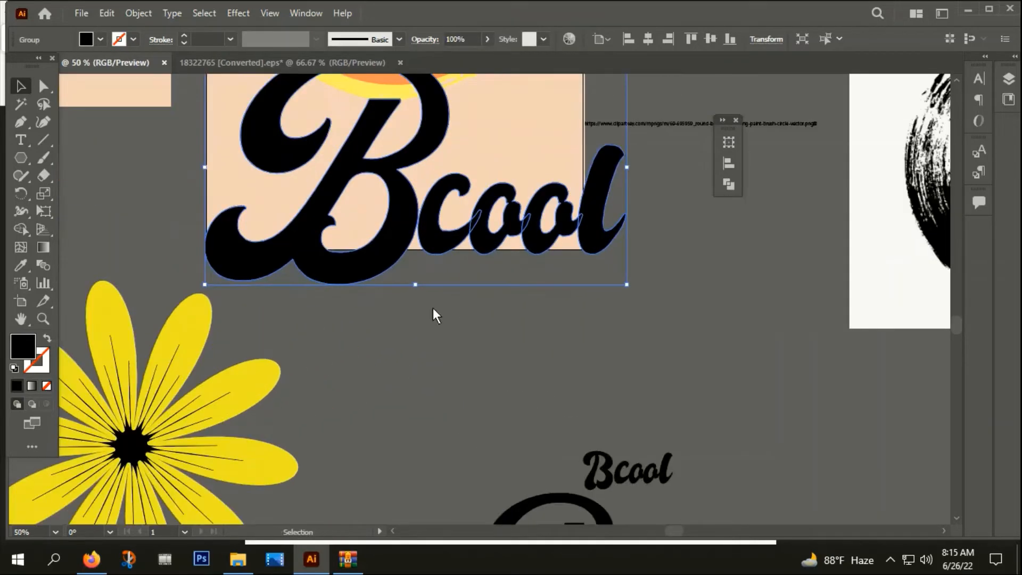
click(436, 308)
click(444, 263)
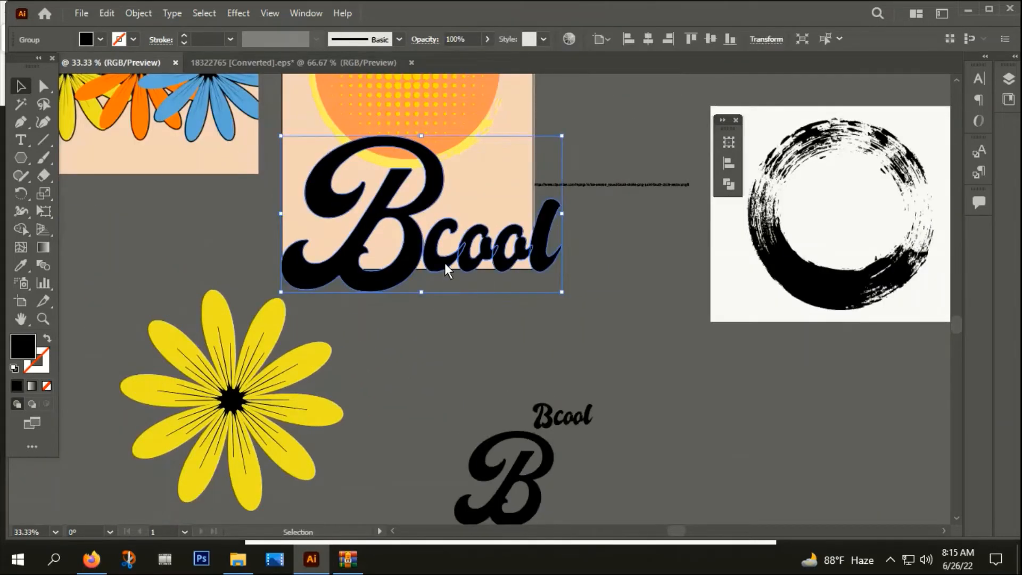
Step: Move the Bcool lettering down across the artboard's lower edge and shift the yellow flower left, away from it
drag(445, 260, 457, 318)
scroll(370, 387, down, 3)
click(370, 387)
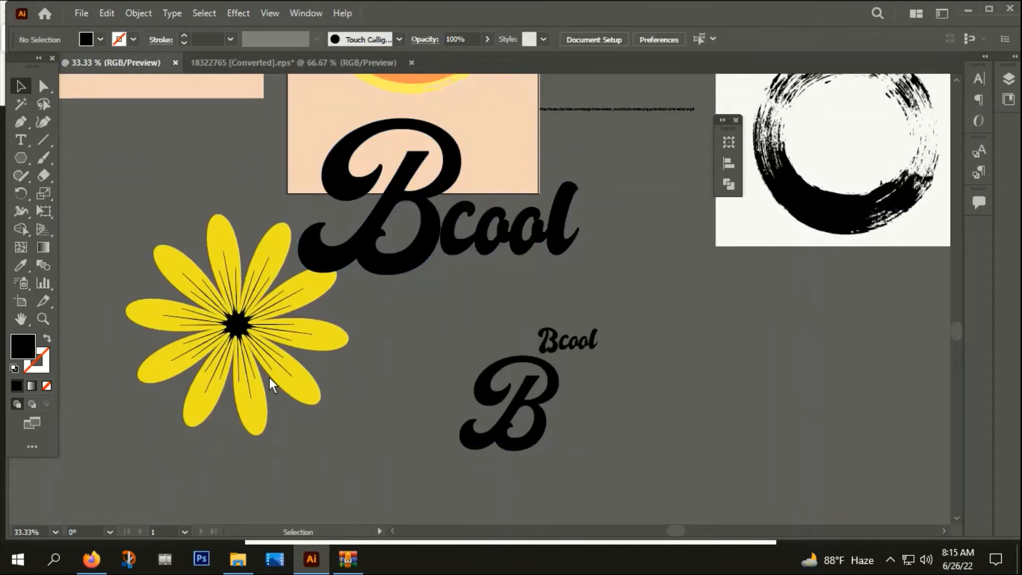
click(277, 335)
drag(278, 335, 61, 336)
click(217, 347)
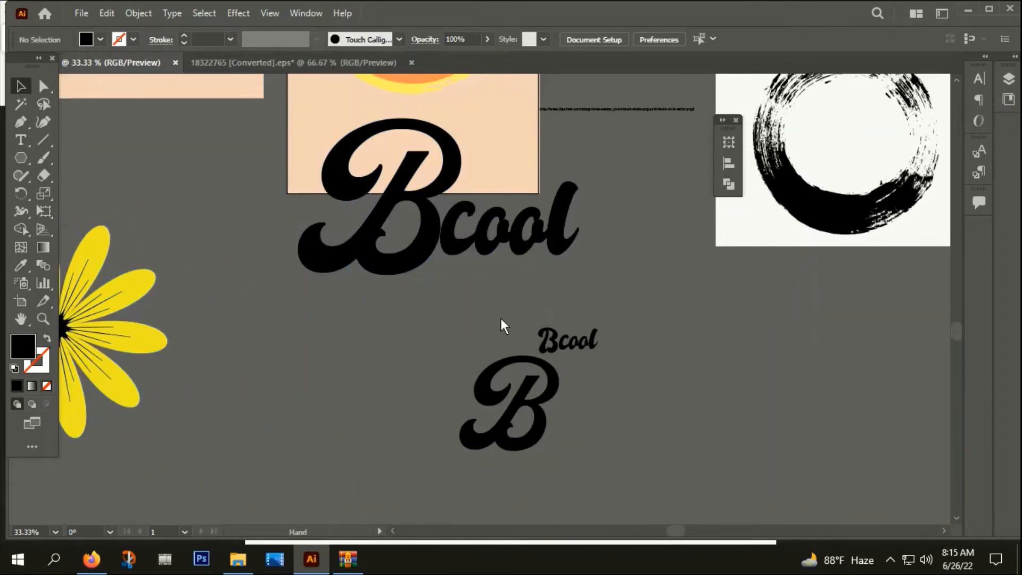
Step: Delete the leftover small Bcool text and separate large B below the enlarged lettering
scroll(525, 345, up, 3)
click(577, 511)
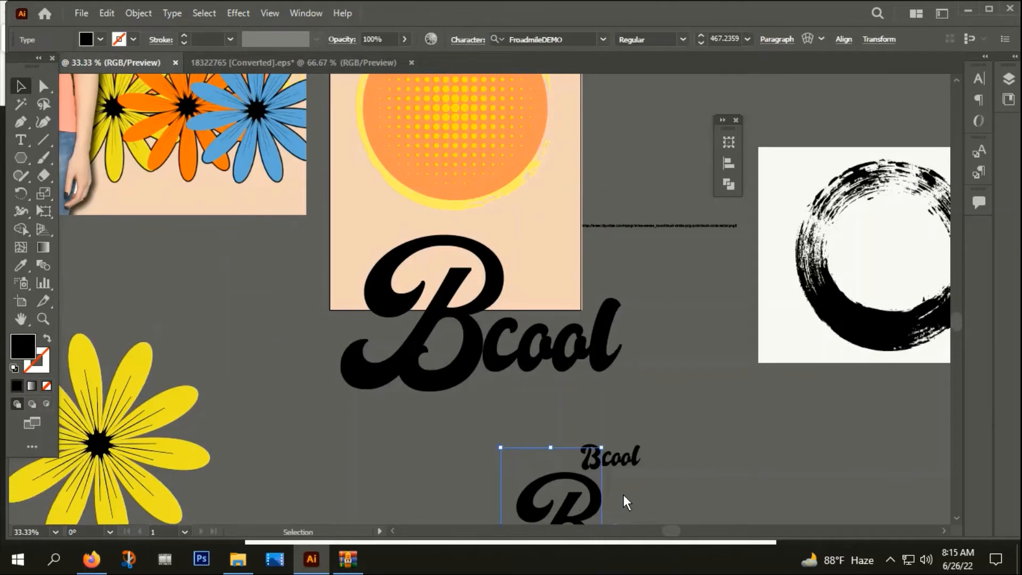
key(Delete)
Step: Activate the Pen tool with no fill and a black 1 pt stroke
click(606, 355)
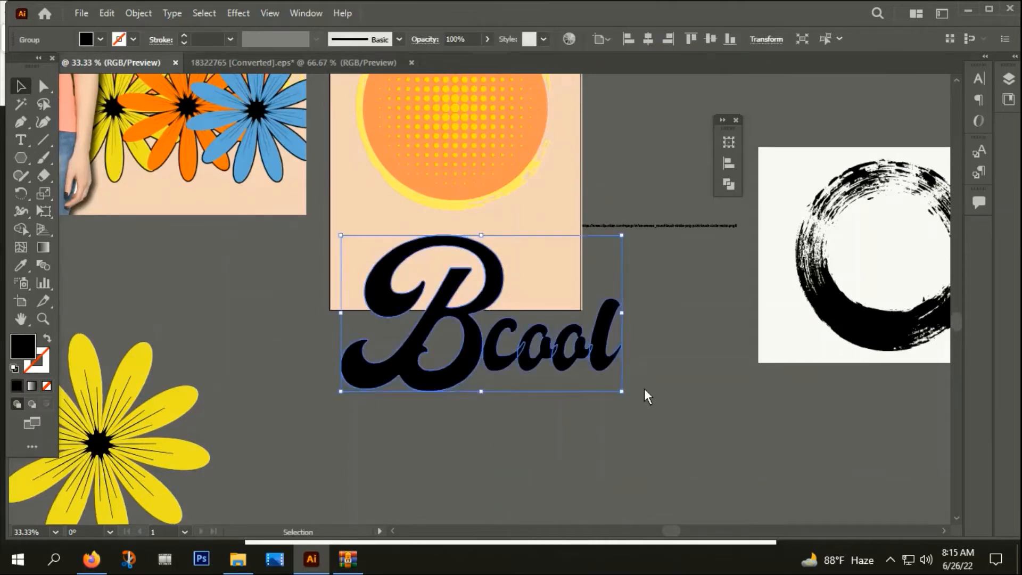
drag(647, 420, 546, 270)
click(585, 290)
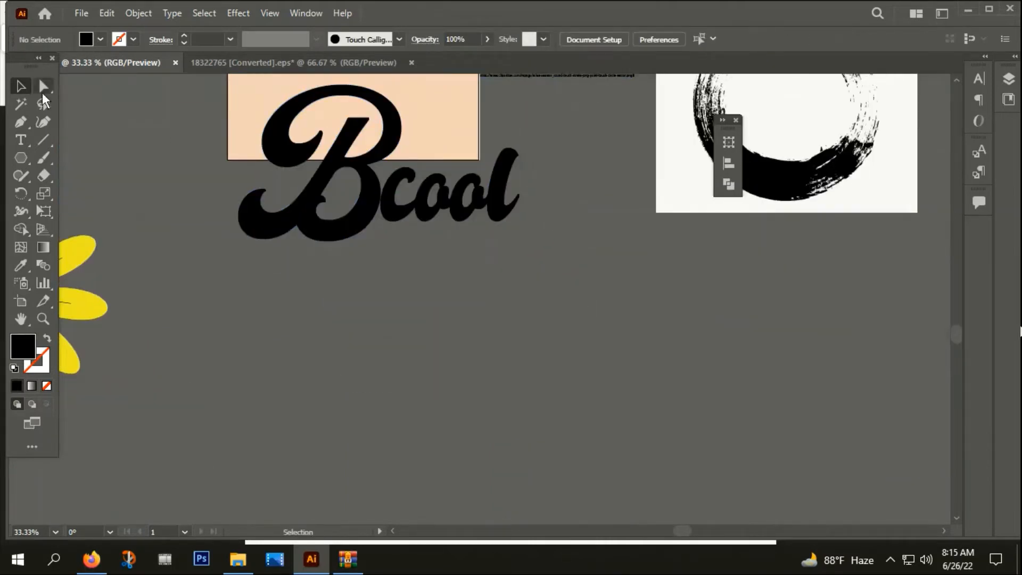
click(43, 123)
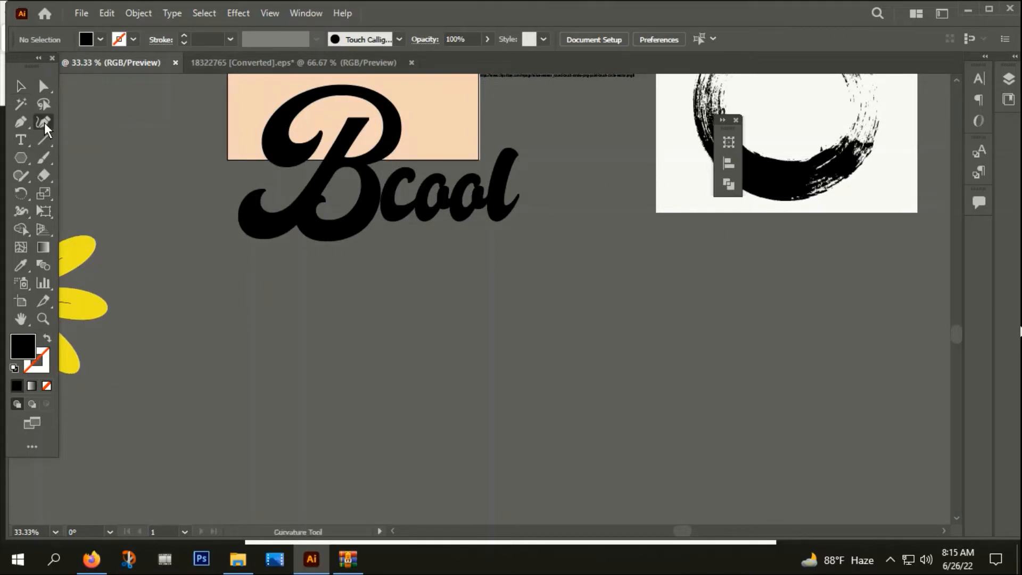
click(14, 119)
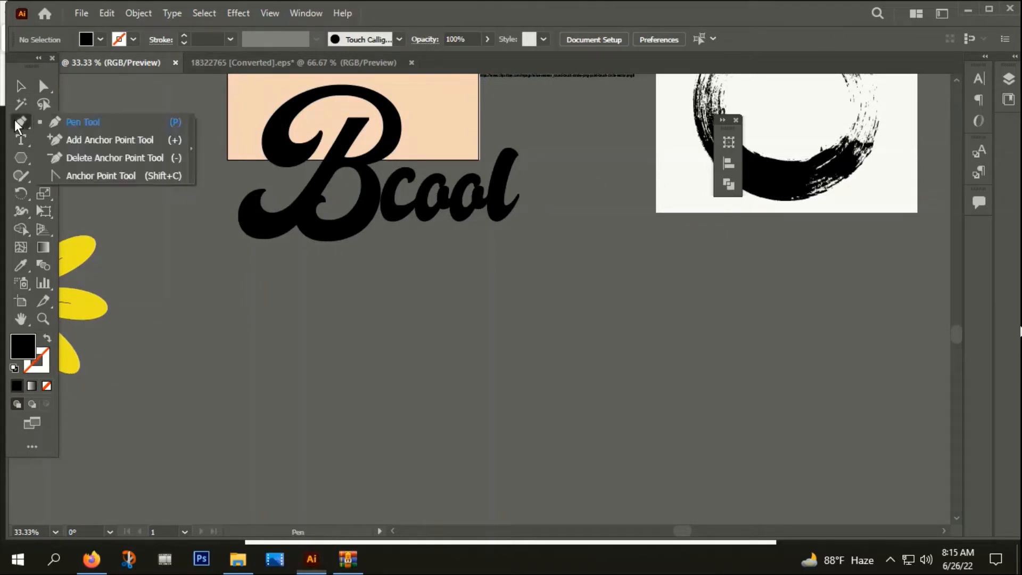
click(53, 121)
click(46, 338)
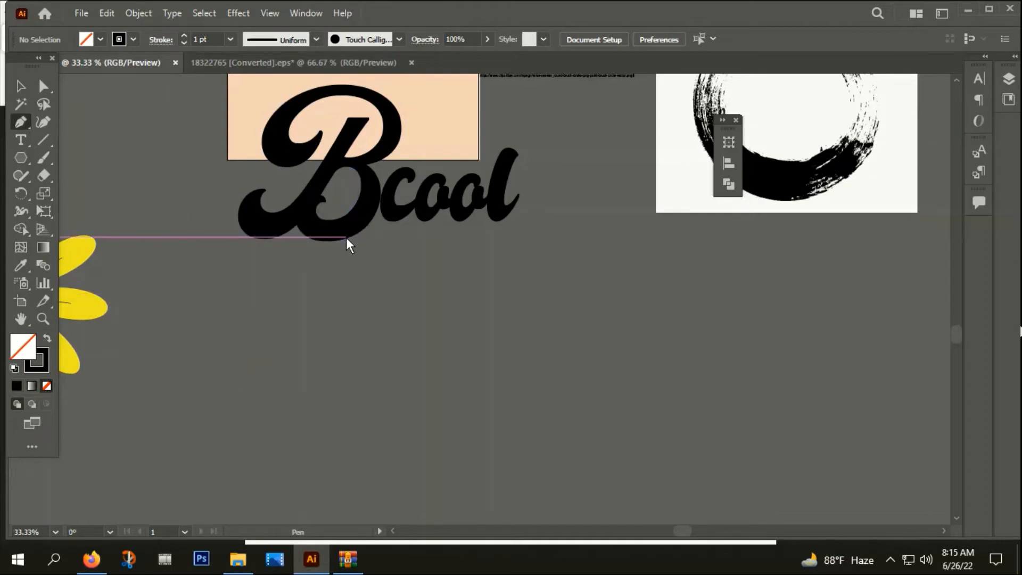
Step: Start a pen path at the underside of the B and draw a first curve dipping below the "c"
scroll(351, 245, down, 3)
drag(362, 247, 378, 231)
scroll(337, 250, up, 2)
scroll(378, 232, up, 2)
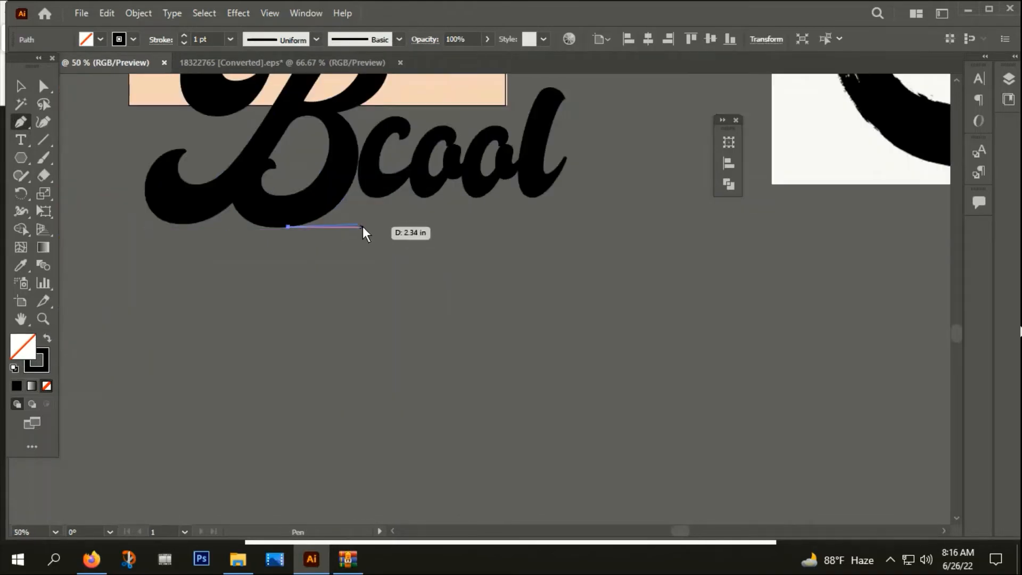
scroll(379, 250, down, 1)
drag(376, 232, 373, 240)
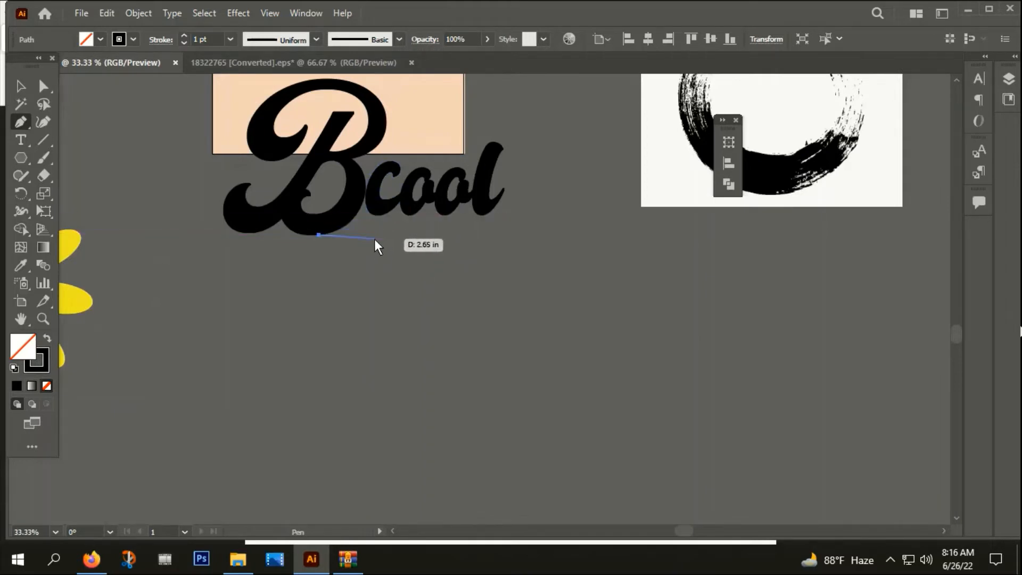
drag(374, 242, 413, 219)
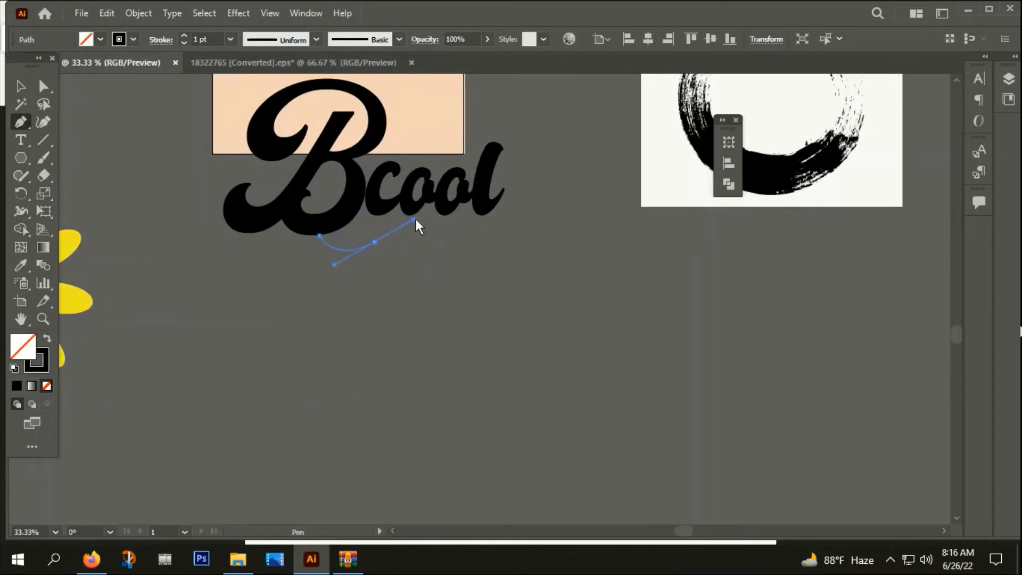
drag(416, 219, 417, 219)
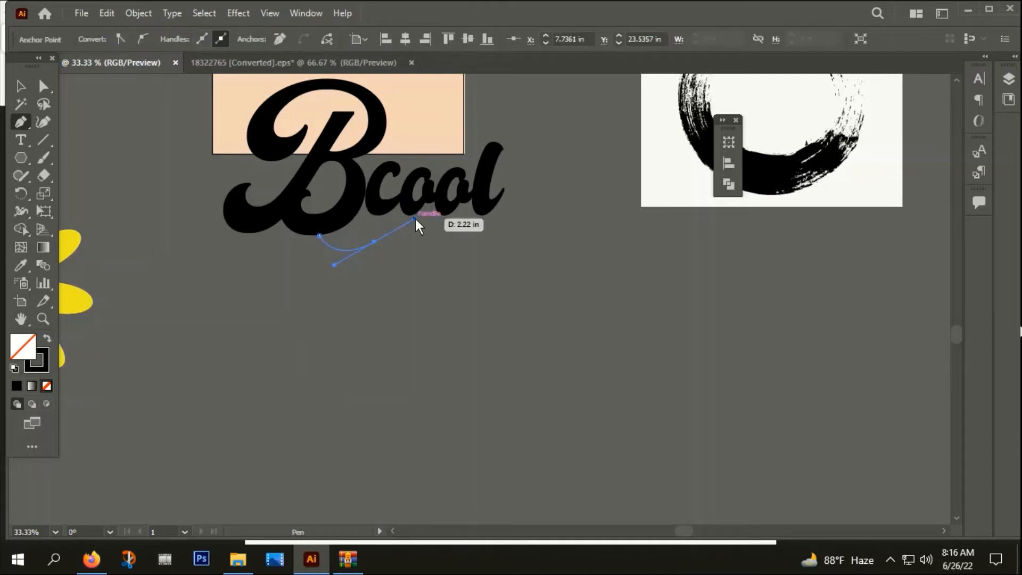
Step: Extend the path with a second, upward-arching curve beneath "oo" to finish an open wavy swash line
click(375, 242)
drag(420, 231, 448, 241)
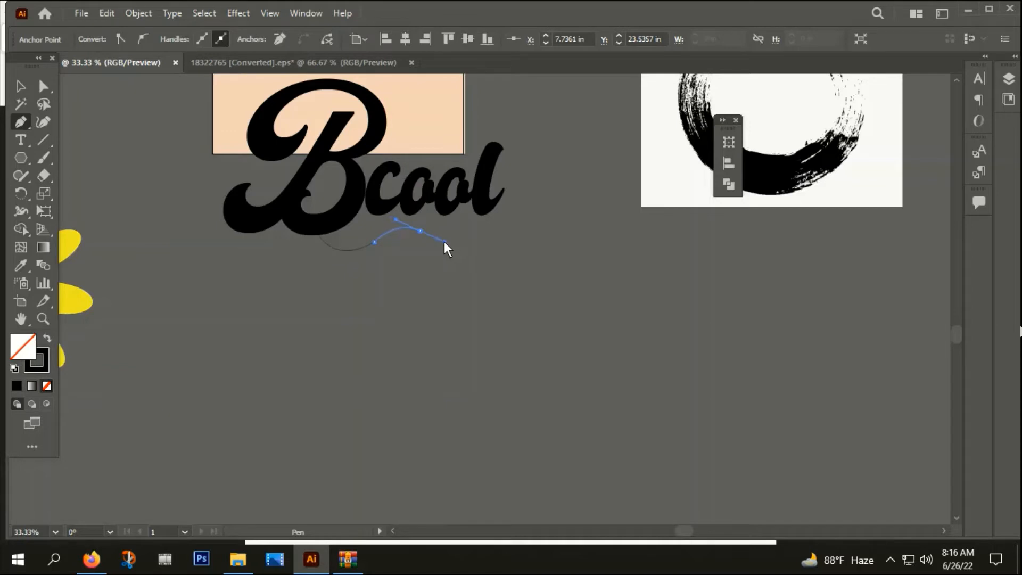
drag(448, 244, 452, 246)
click(21, 85)
click(271, 289)
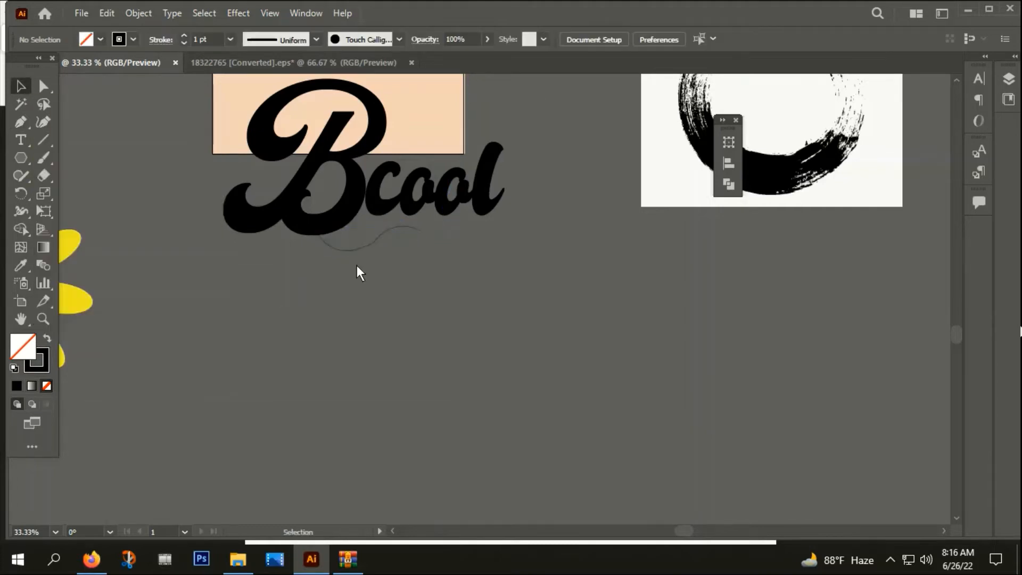
click(356, 248)
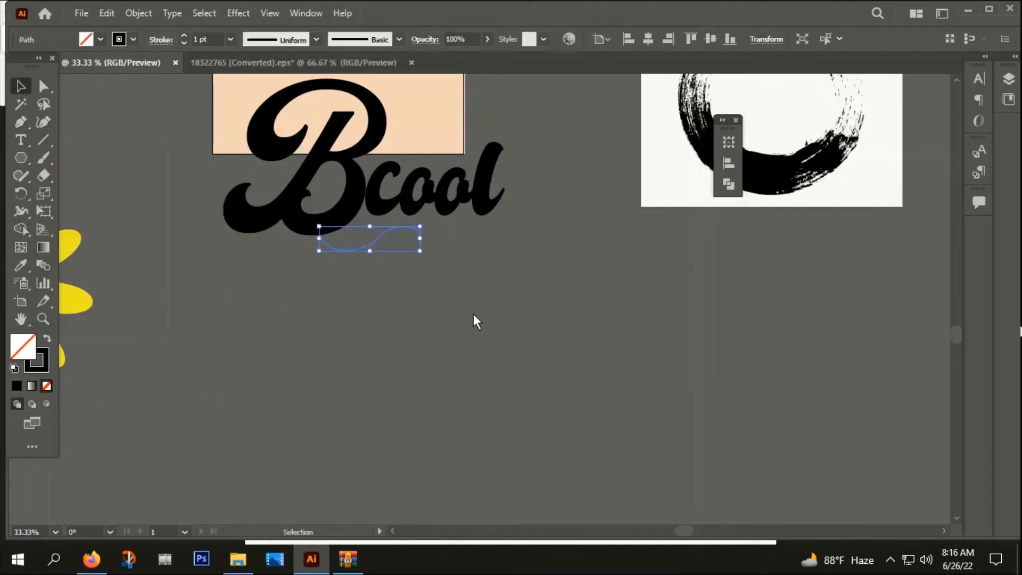
click(423, 333)
Step: Try widening the right end of the wavy path to about 1.3 in with the Width tool
scroll(423, 333, down, 1)
drag(381, 320, 454, 453)
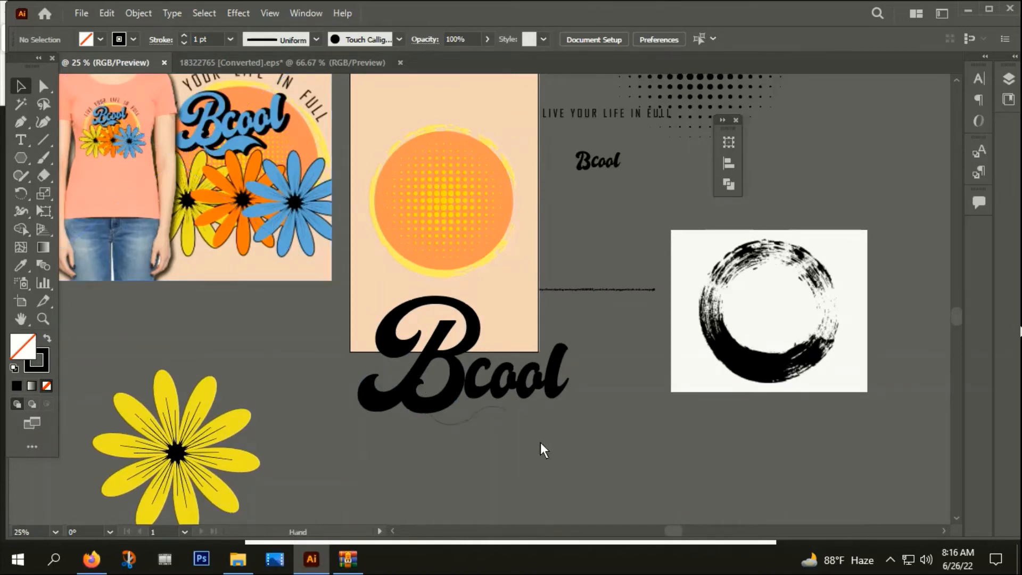
drag(473, 419, 411, 295)
scroll(419, 311, down, 1)
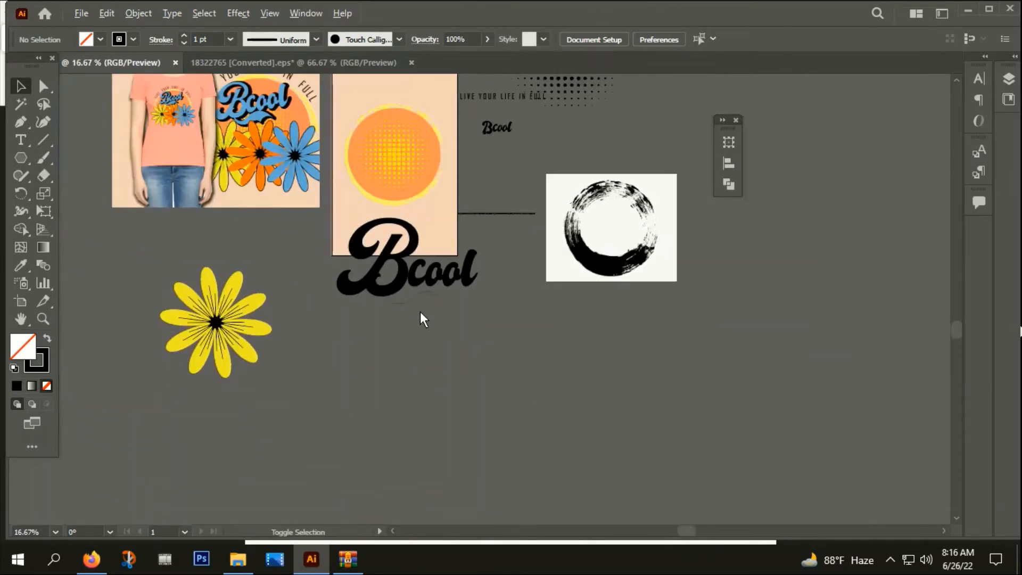
scroll(386, 272, up, 3)
click(385, 285)
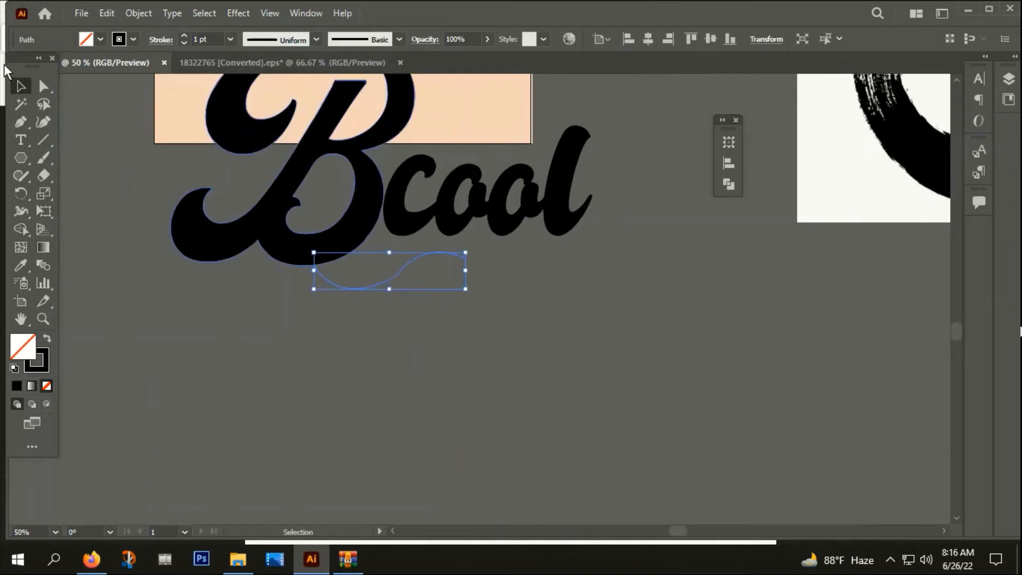
click(21, 215)
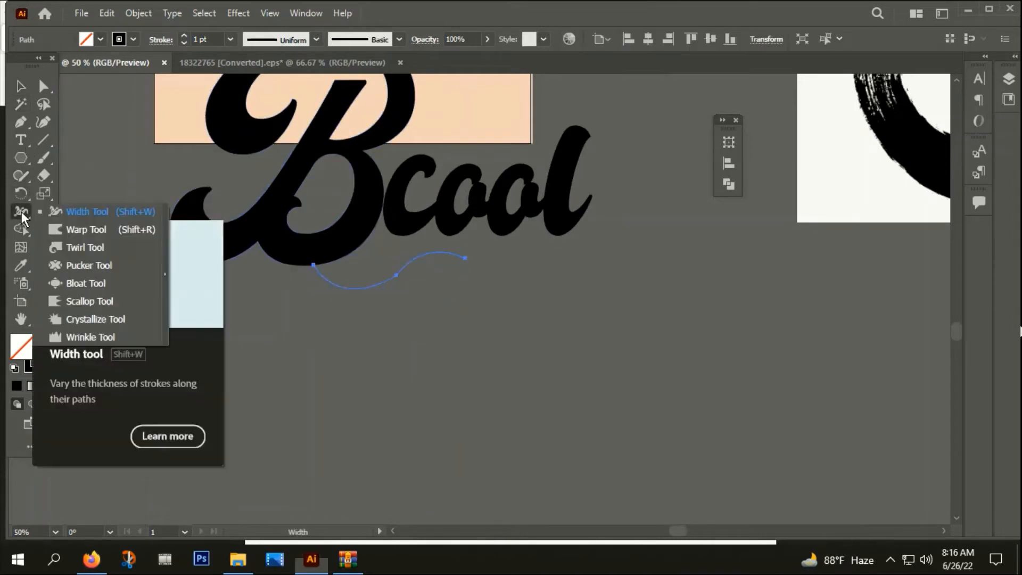
click(87, 210)
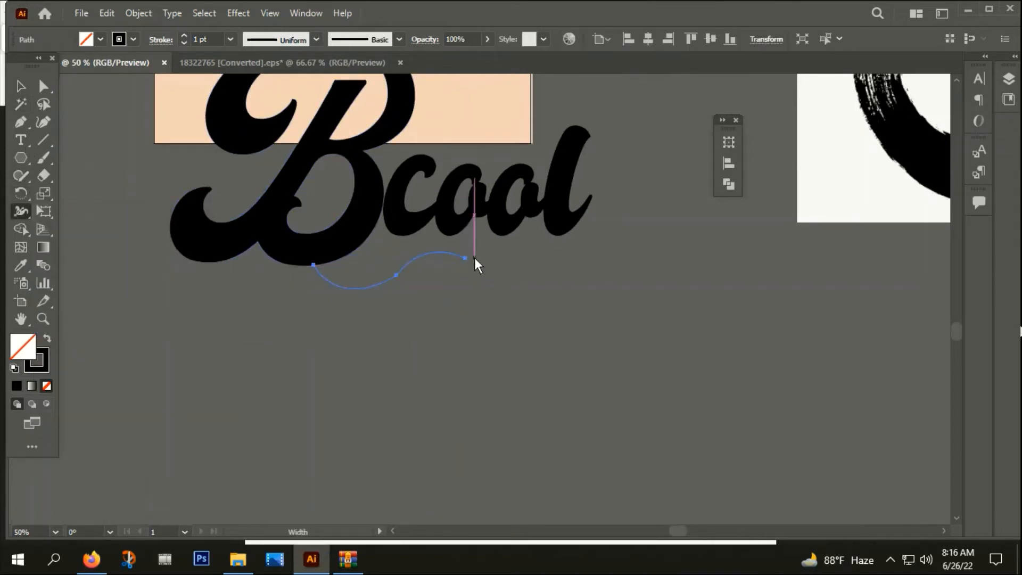
mouse_move(466, 258)
mouse_down()
mouse_move(482, 245)
mouse_move(473, 244)
mouse_up()
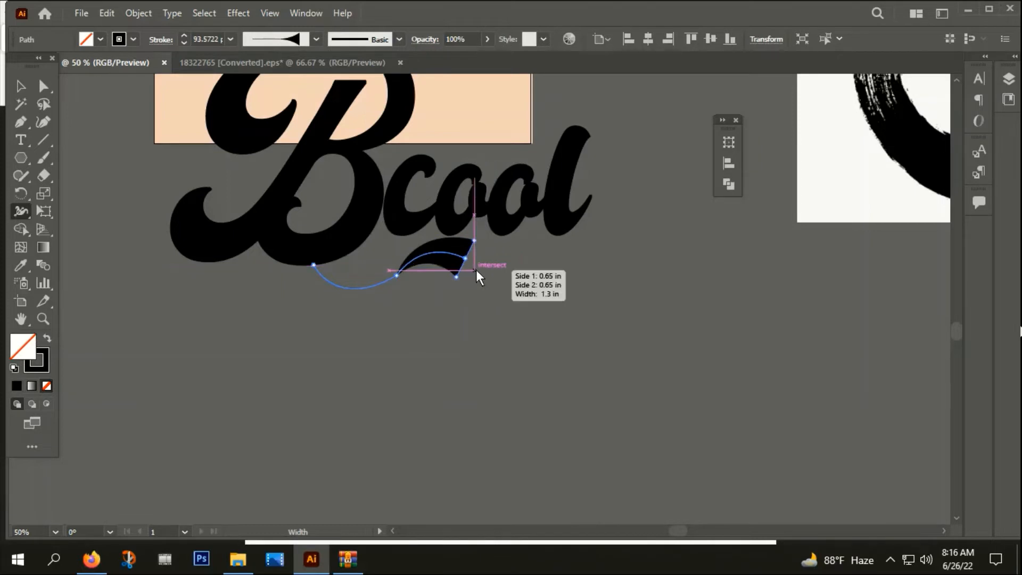
Step: Undo the width change on the wavy path
scroll(436, 265, up, 3)
scroll(422, 295, down, 2)
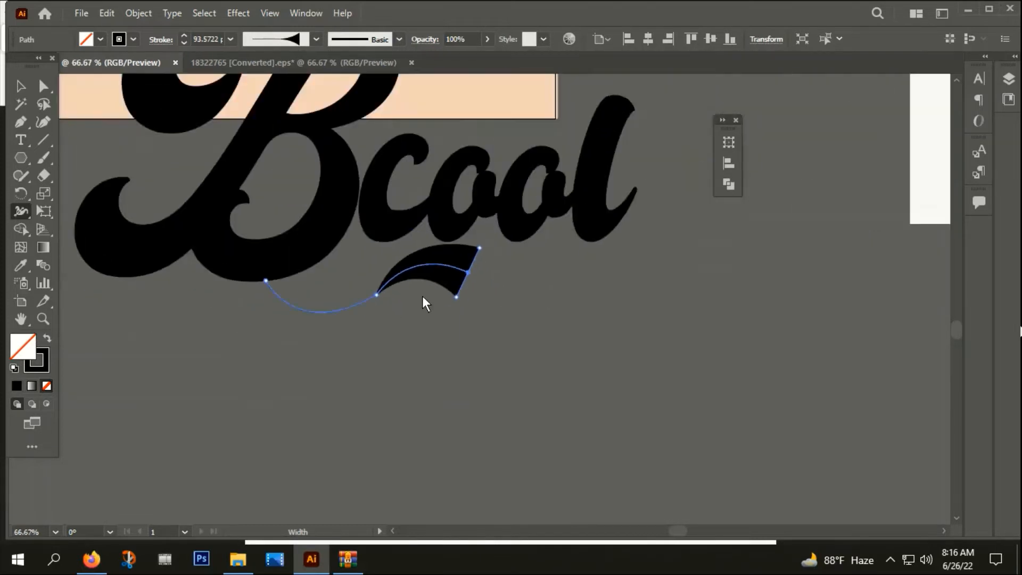
key(ctrl)
key(ctrl+z)
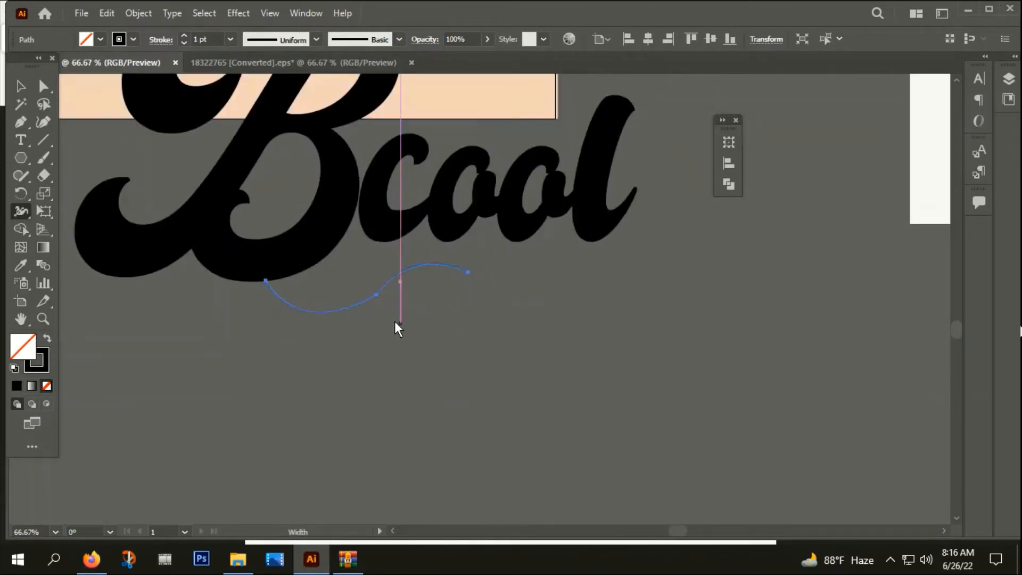
Step: Try widening the right end of the wavy path again with the Width tool, to about 77 pt
scroll(389, 316, up, 4)
scroll(343, 221, up, 8)
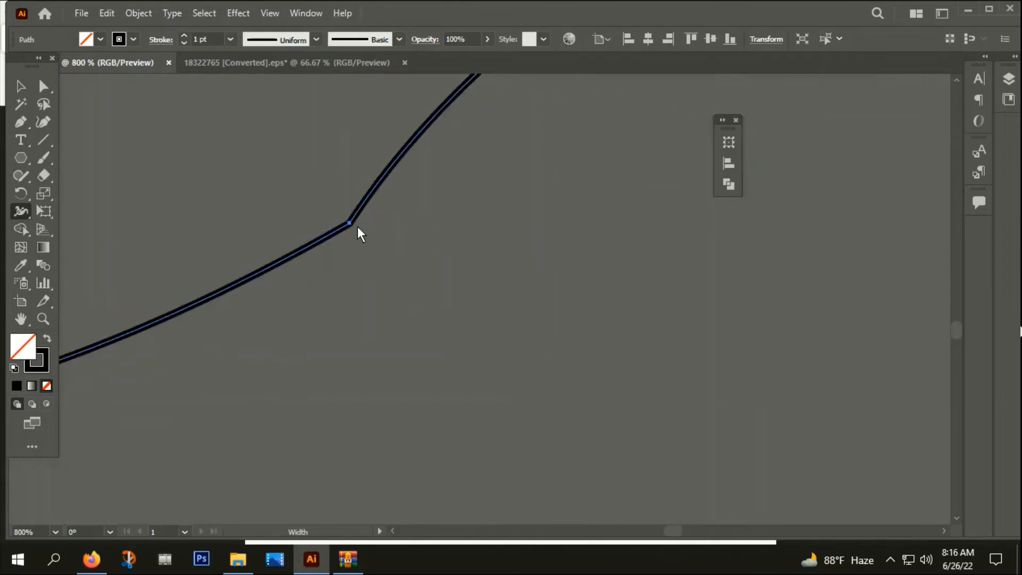
scroll(328, 215, down, 10)
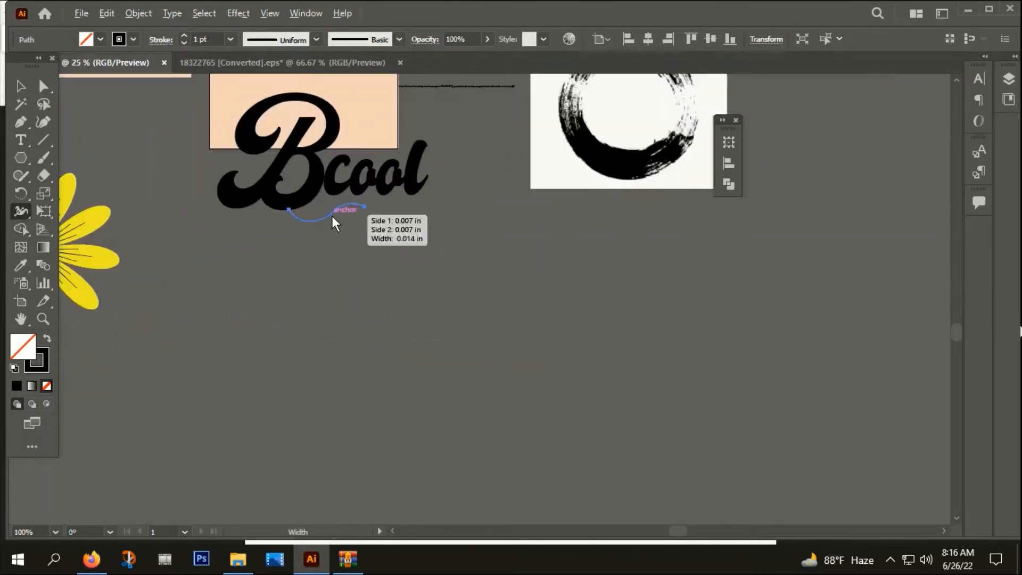
scroll(396, 257, up, 3)
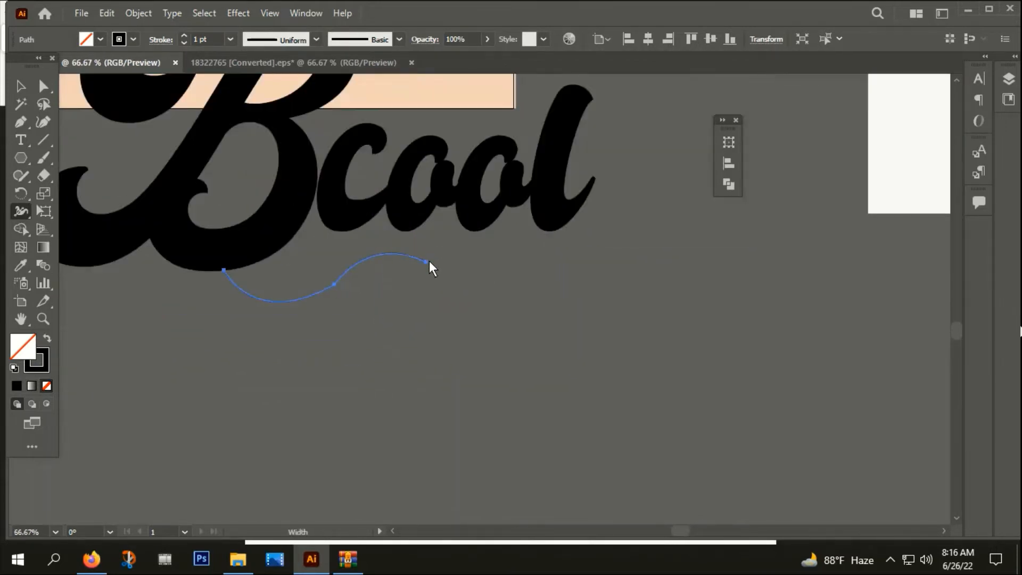
drag(426, 262, 436, 242)
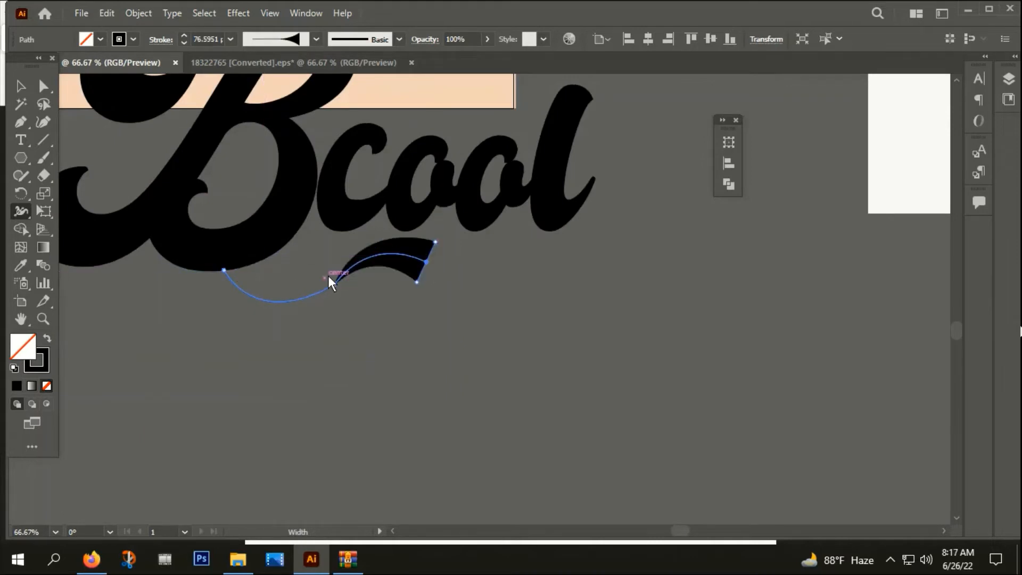
scroll(338, 282, up, 3)
scroll(334, 298, down, 3)
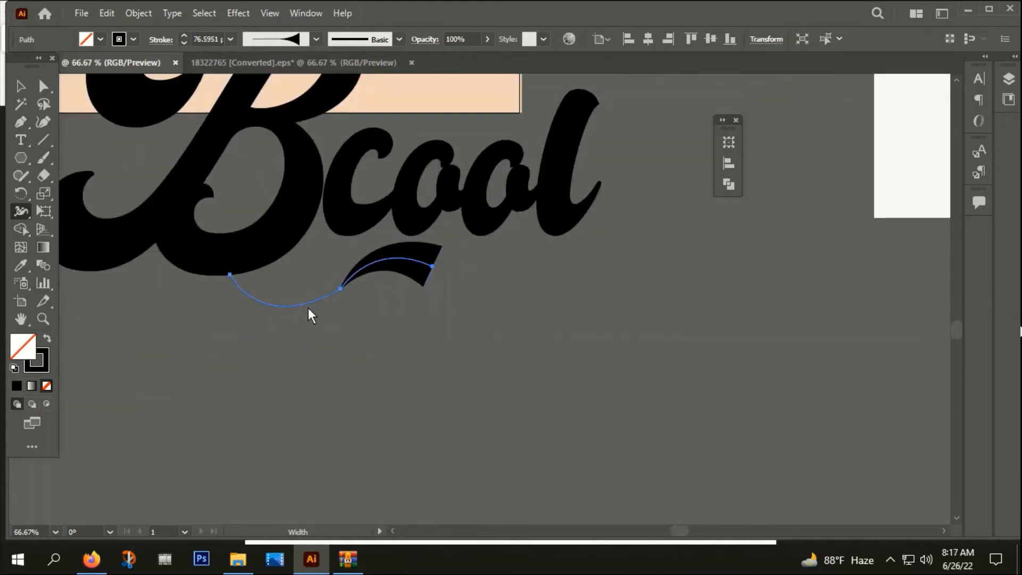
Step: Delete the wavy path and redraw it with the Pen tool as a deeper S-curve from the B's underside to below "oo"
click(21, 85)
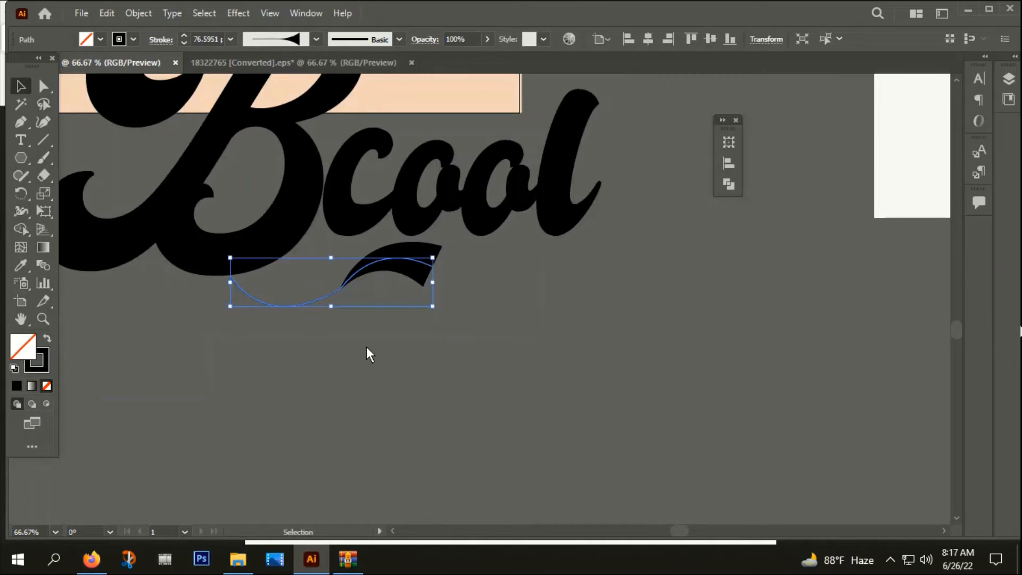
key(Delete)
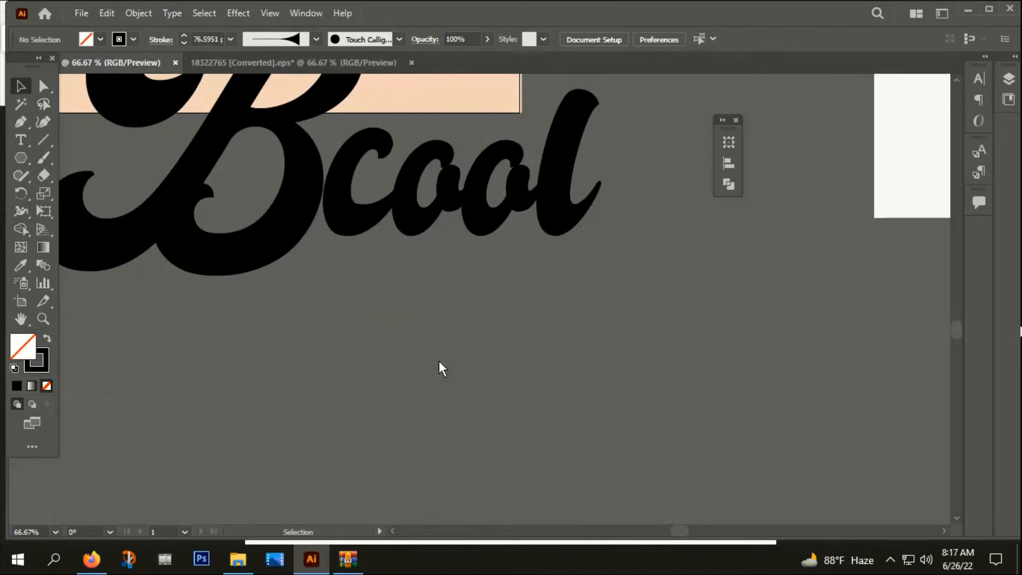
click(17, 126)
click(222, 275)
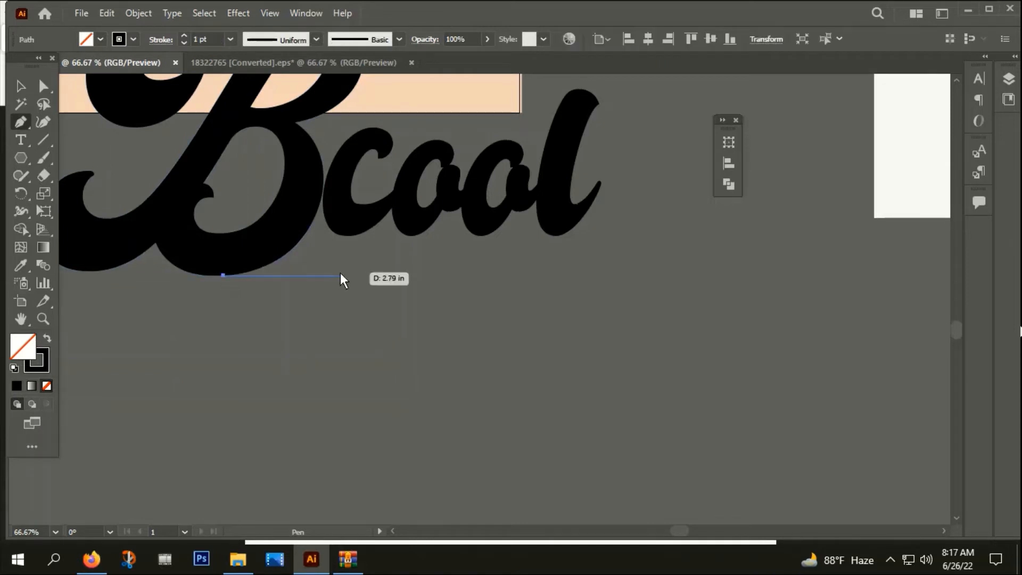
drag(340, 274, 400, 209)
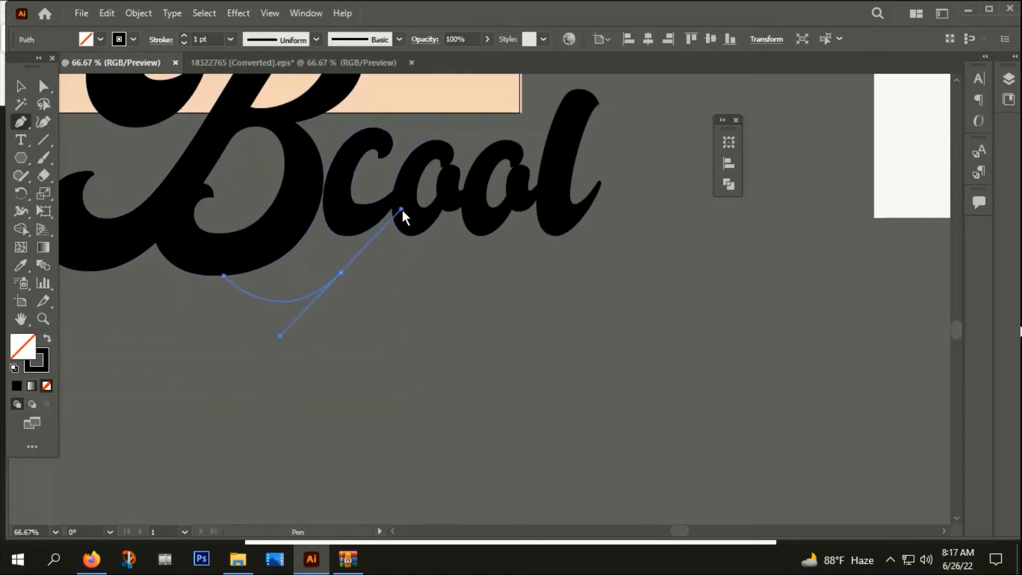
click(340, 275)
drag(433, 287, 468, 368)
click(20, 86)
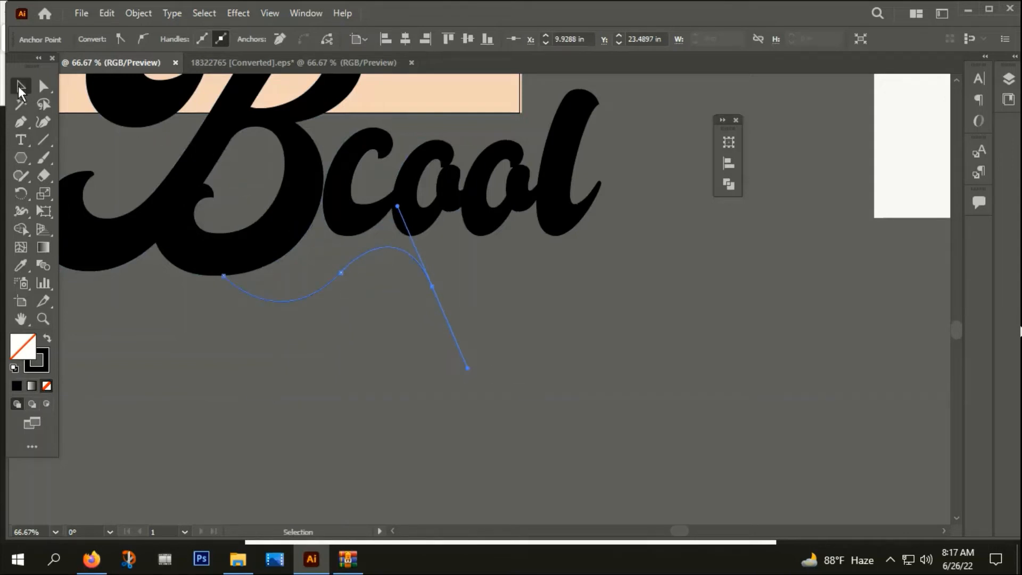
click(343, 372)
scroll(334, 285, up, 4)
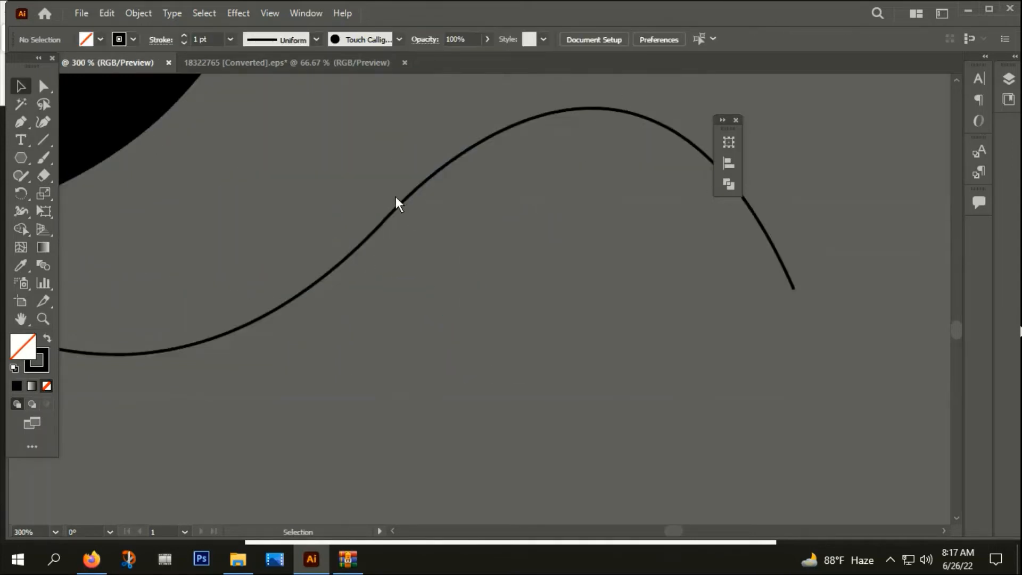
scroll(341, 257, down, 4)
Step: Widen the new curve's right end to about 126.5 pt with the Width tool, then expand the stroke into a filled shape
click(308, 278)
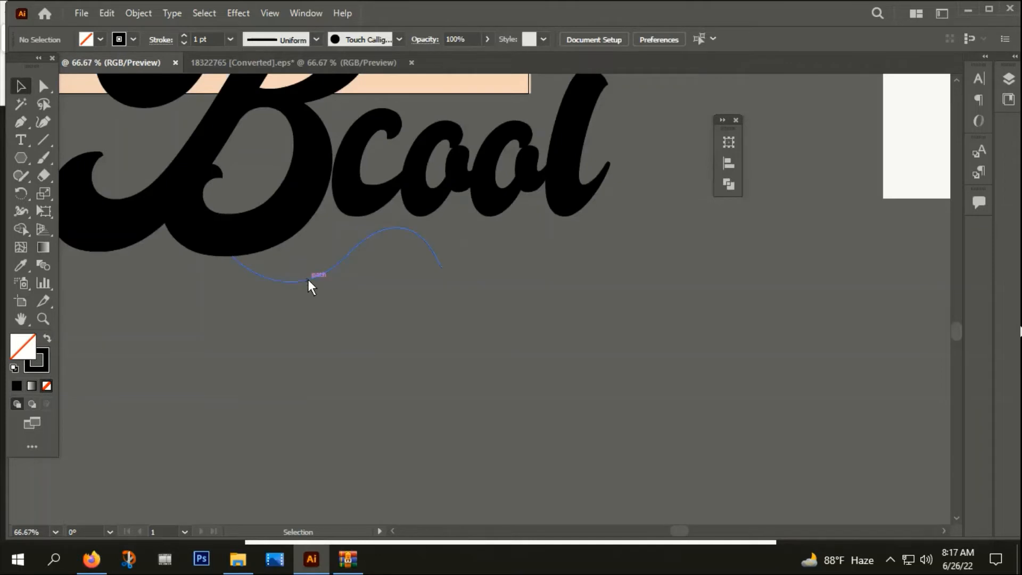
click(20, 215)
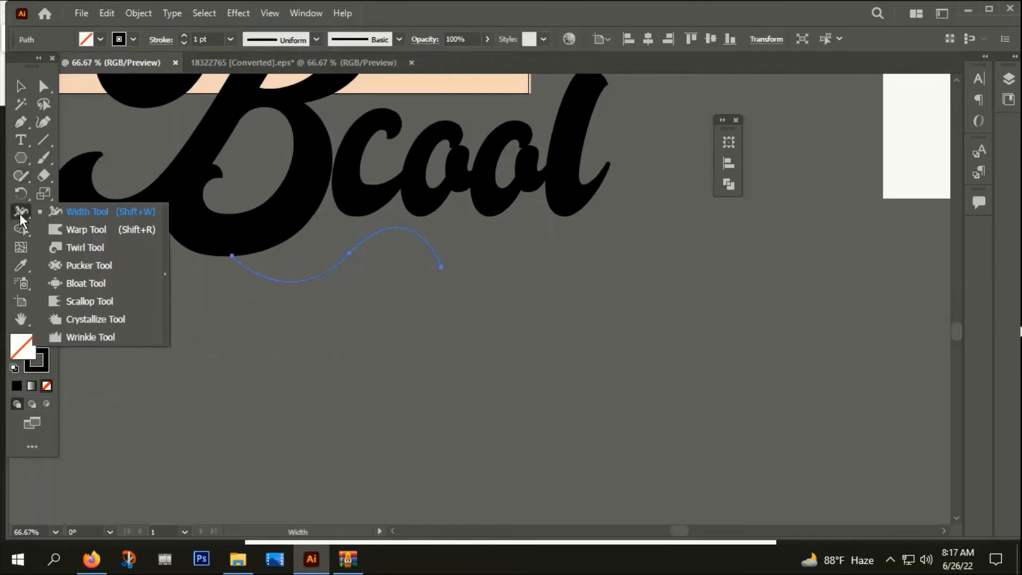
click(103, 211)
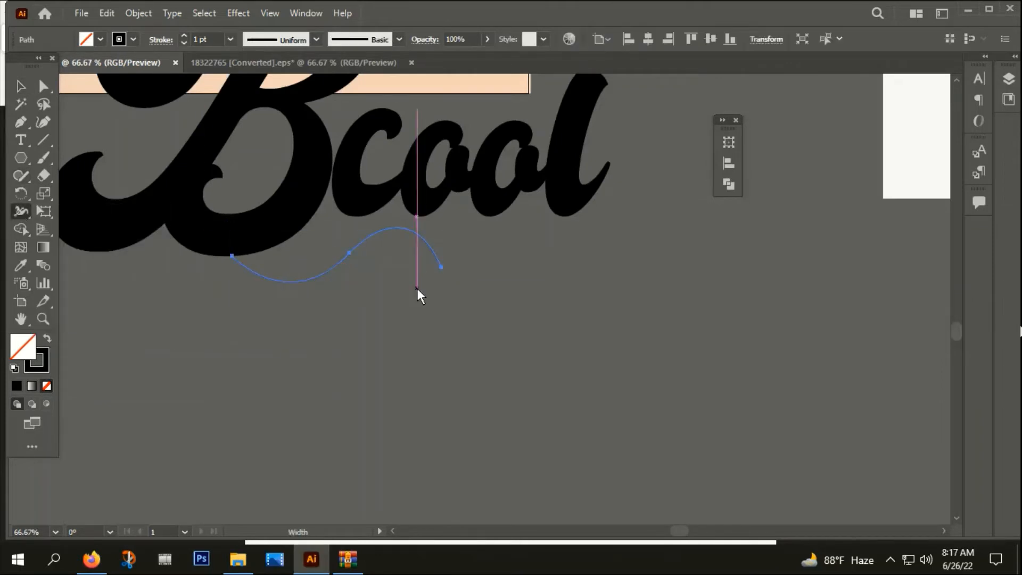
drag(440, 267, 474, 253)
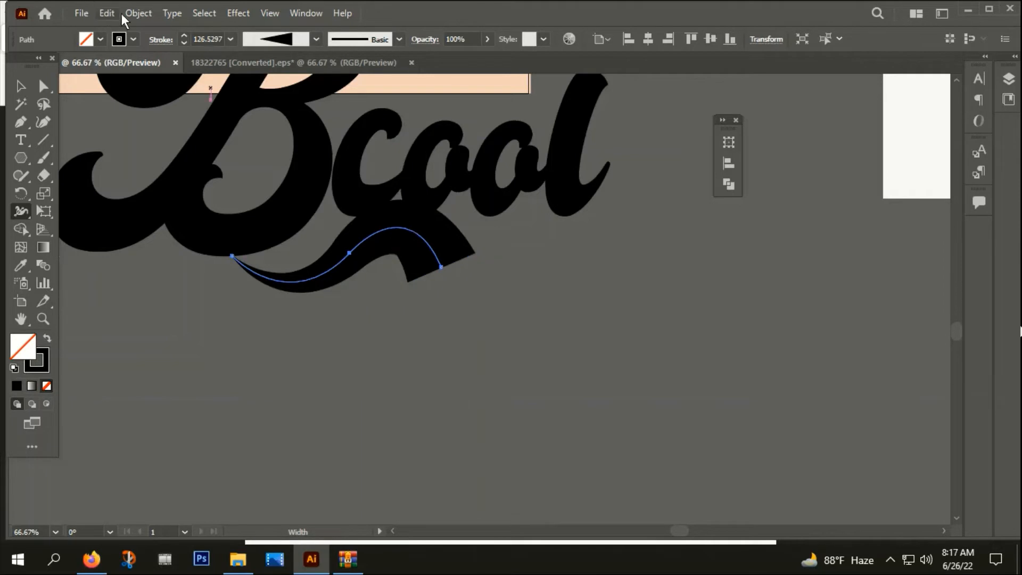
click(138, 12)
click(210, 199)
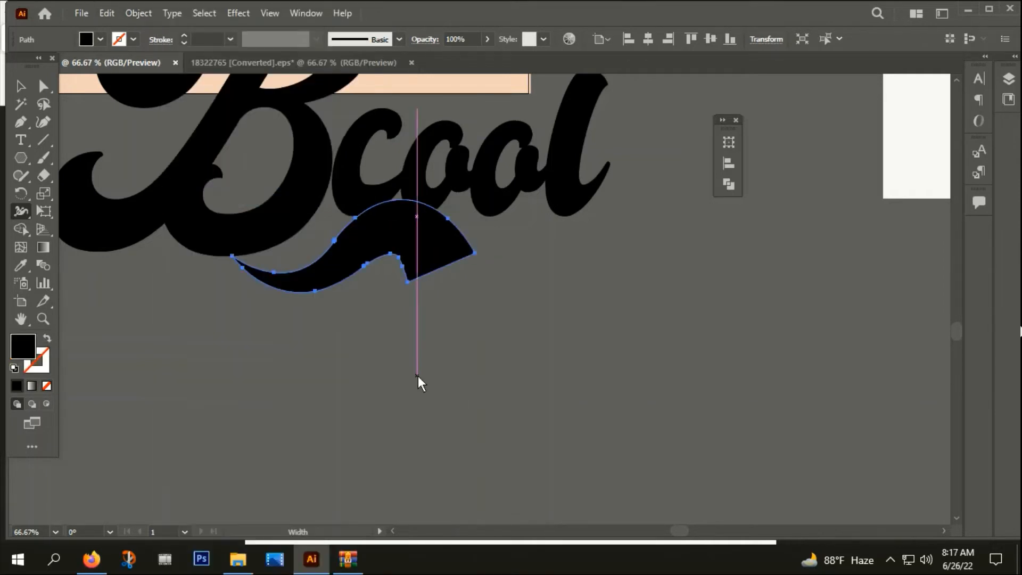
Step: Rotate the black swash slightly clockwise and nudge it so its thin tip meets the underside of the B
scroll(340, 317, up, 1)
scroll(409, 314, up, 2)
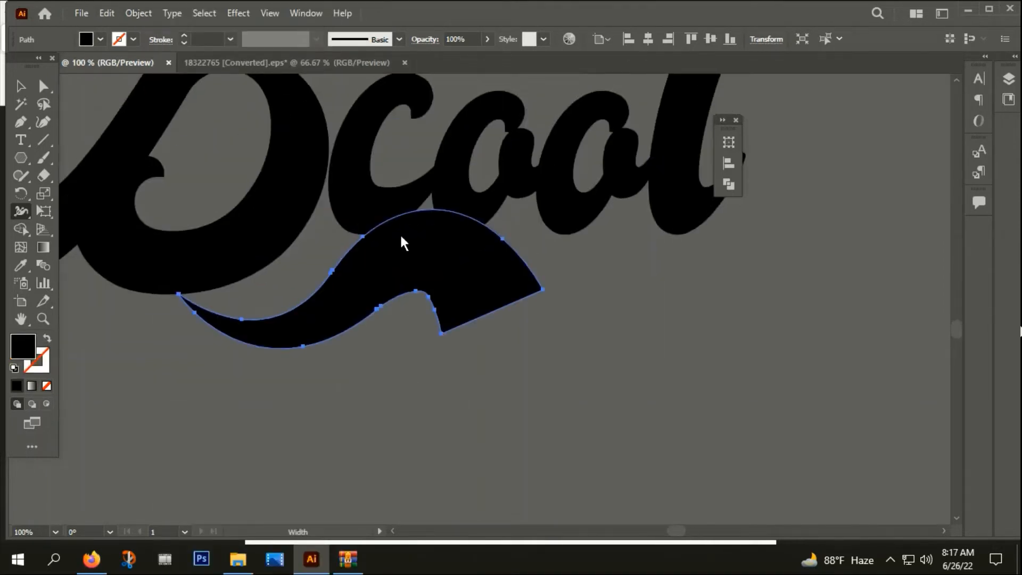
click(21, 87)
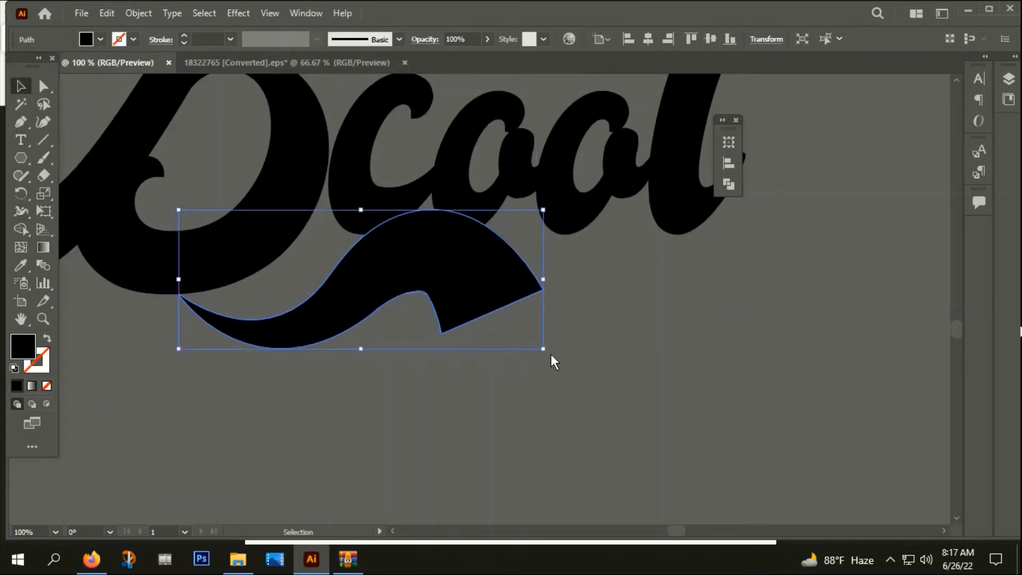
drag(552, 355, 532, 384)
drag(383, 280, 381, 287)
click(350, 356)
scroll(351, 355, down, 2)
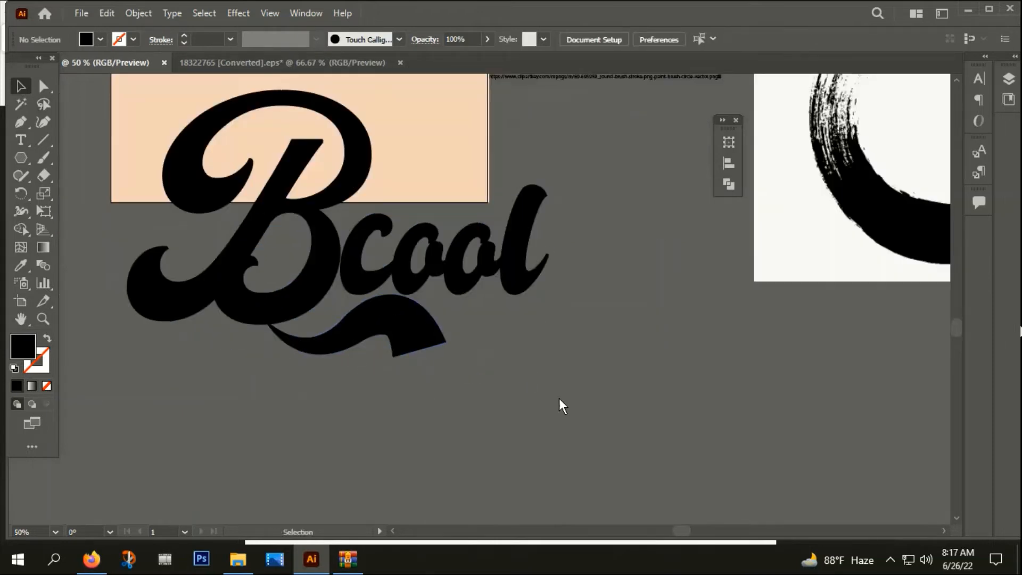
Step: Draw a small circle centred on the lower corner of the swash's blunt end and fill it with the canvas grey
scroll(433, 314, down, 1)
click(19, 156)
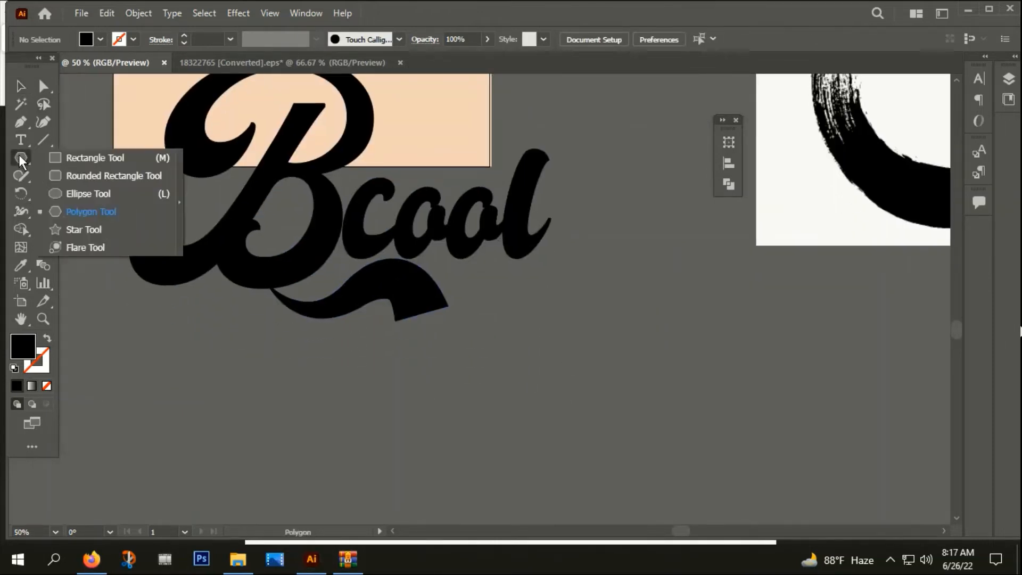
click(77, 194)
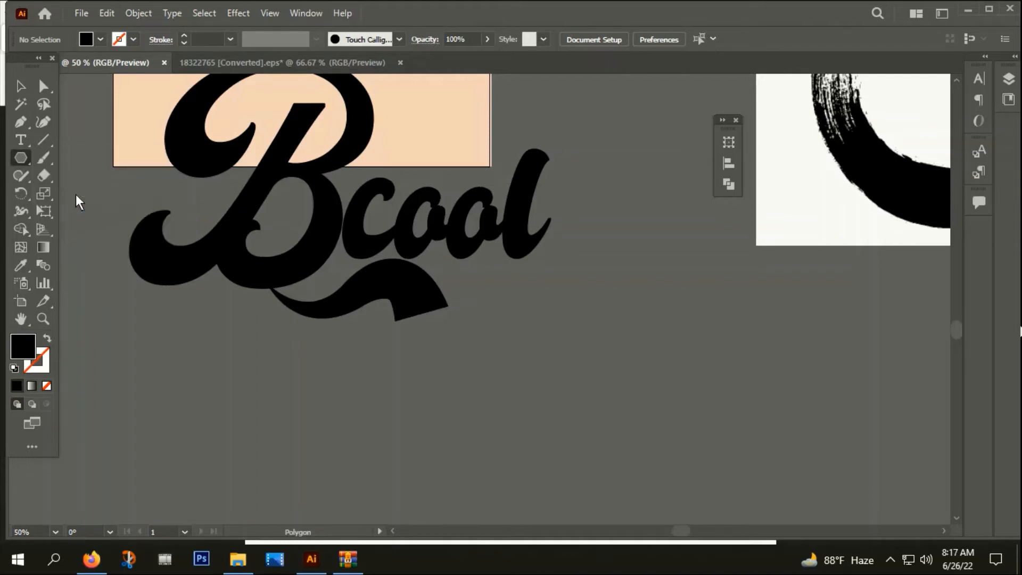
drag(394, 320, 414, 350)
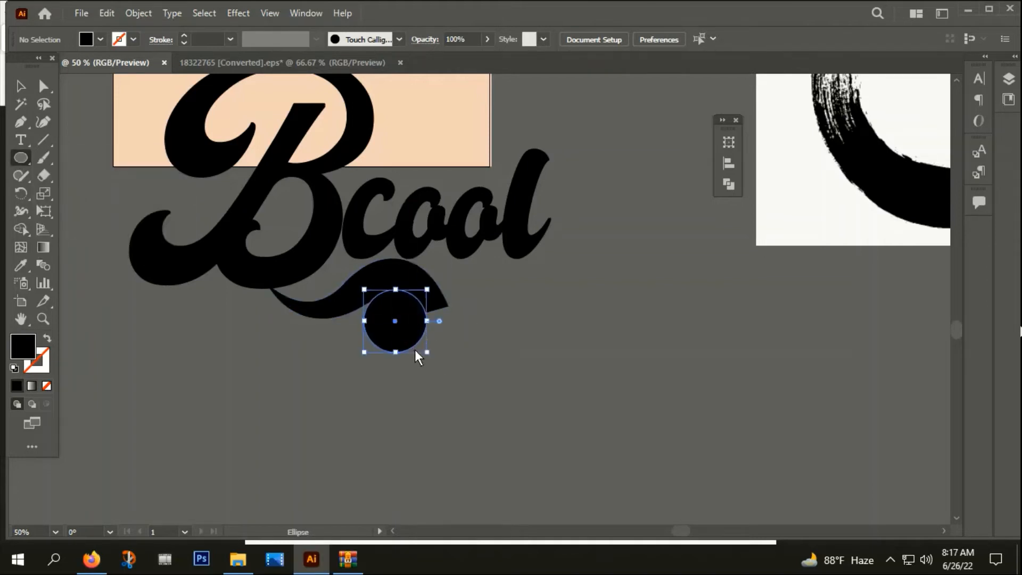
key(i)
click(490, 354)
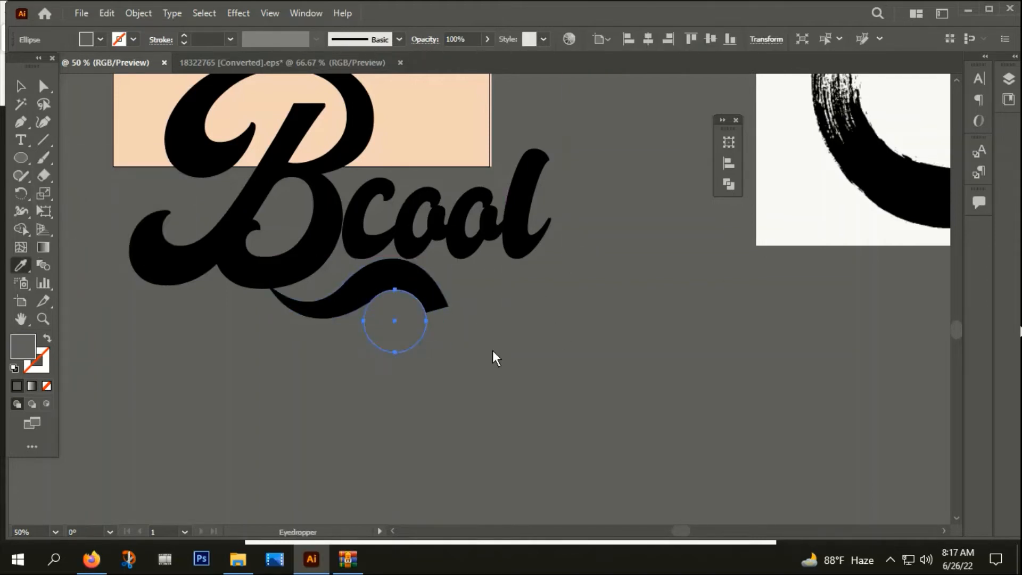
key(v)
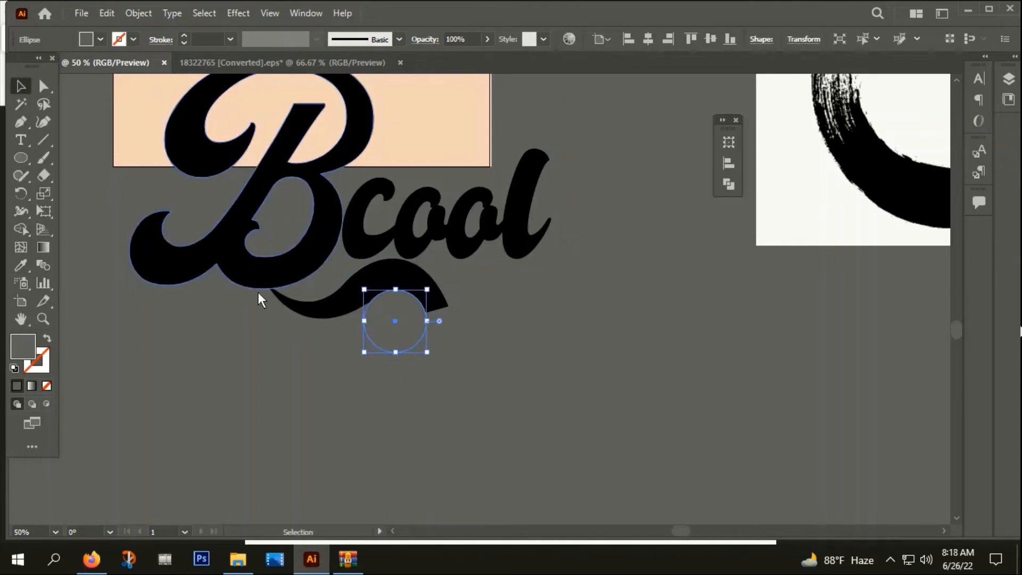
Step: Move the grey circle to the right so it hides the swash's straight end edge and leaves a concave tip
alt+scroll(405, 348, up, 2)
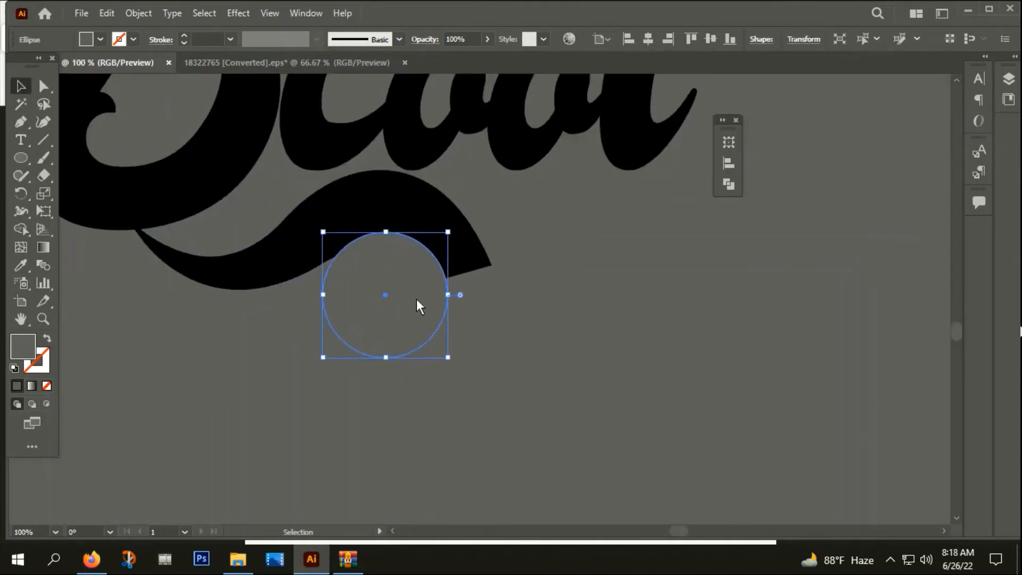
drag(415, 298, 469, 305)
click(573, 309)
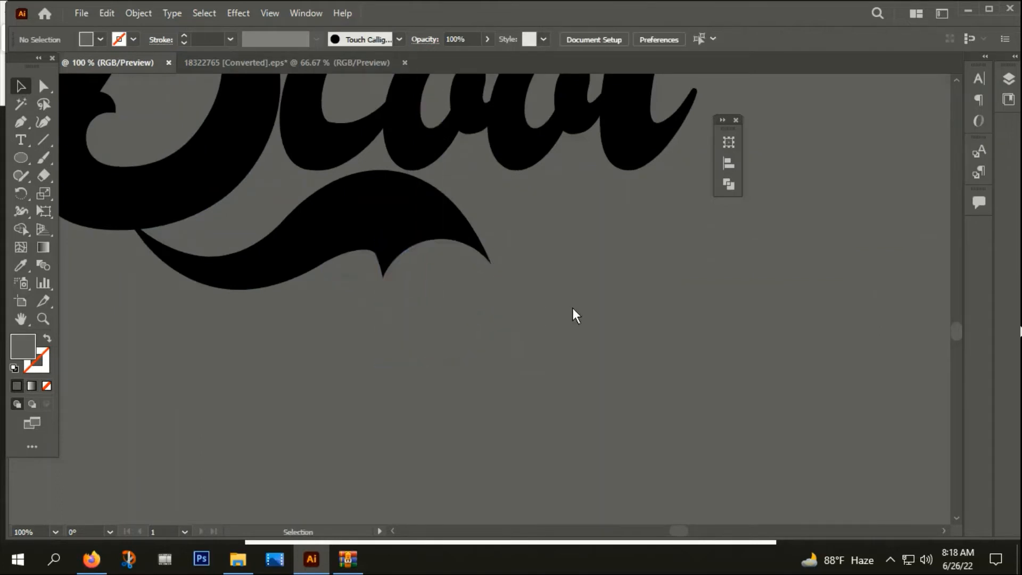
Step: Try stretching the grey circle leftward into a wider ellipse over the swash's lower point
alt+scroll(571, 306, down, 4)
drag(589, 390, 340, 342)
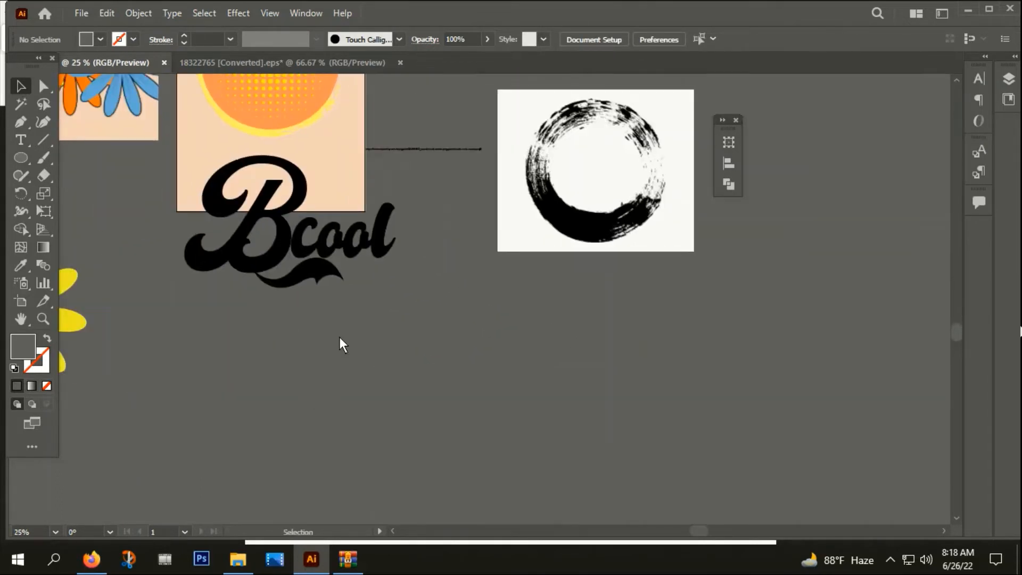
alt+scroll(322, 299, up, 3)
click(338, 272)
alt+scroll(335, 272, up, 2)
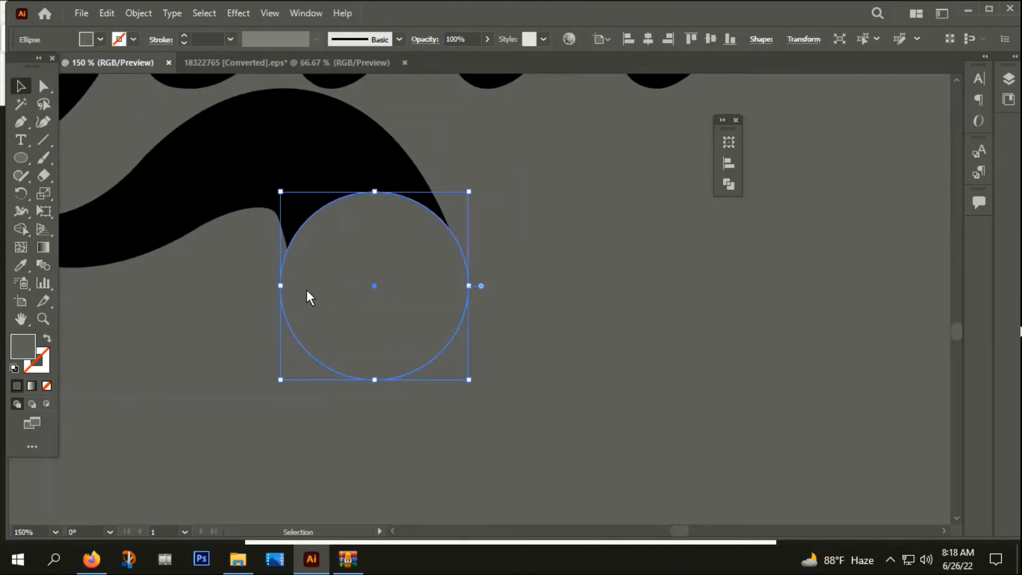
drag(280, 286, 241, 282)
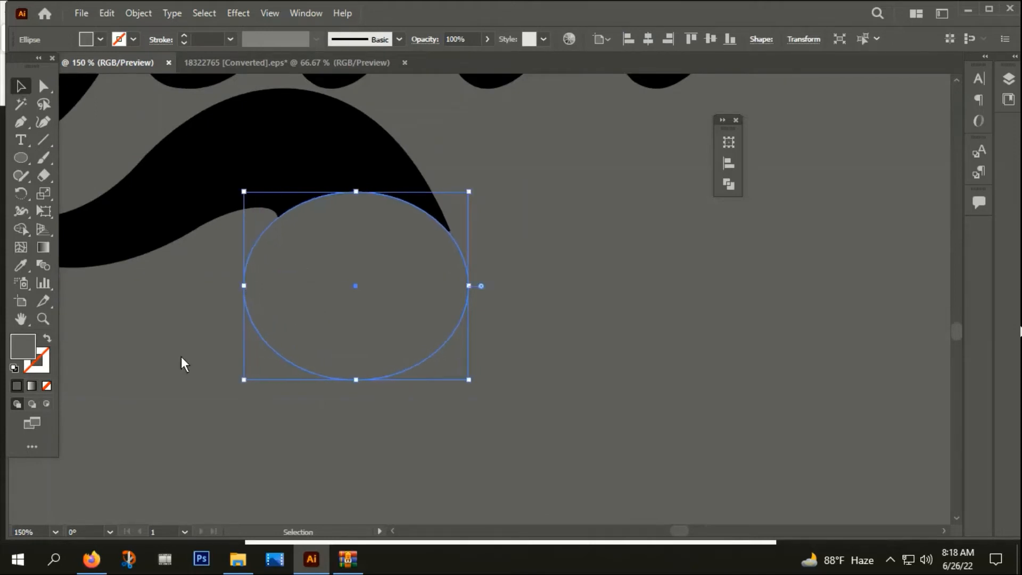
click(244, 366)
scroll(401, 373, down, 4)
drag(401, 374, 465, 319)
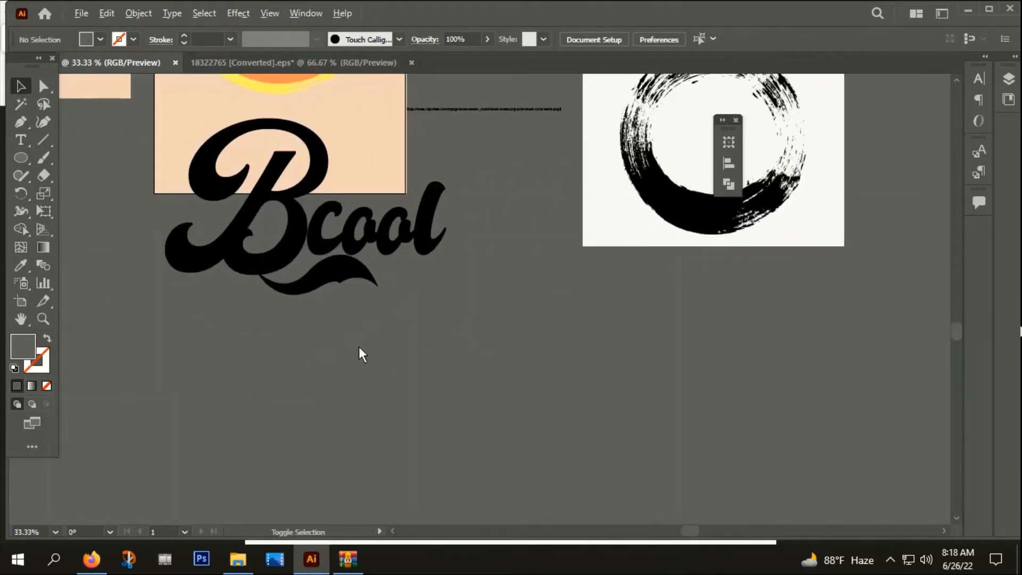
Step: Subtract the grey circle from the black swash with Minus Front to cut a concave end
alt+scroll(359, 346, up, 1)
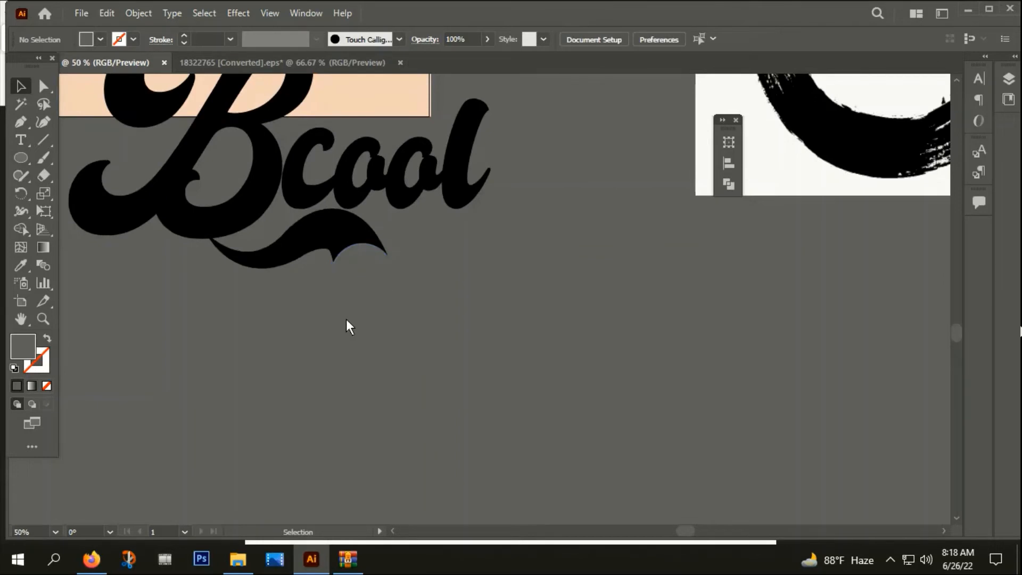
click(366, 244)
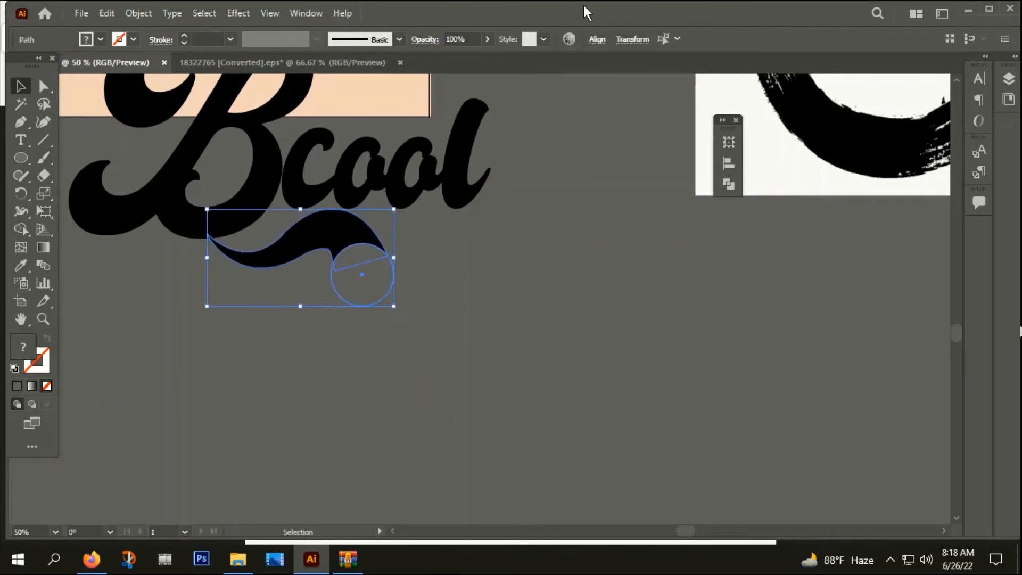
key(ctrl+shift+F9)
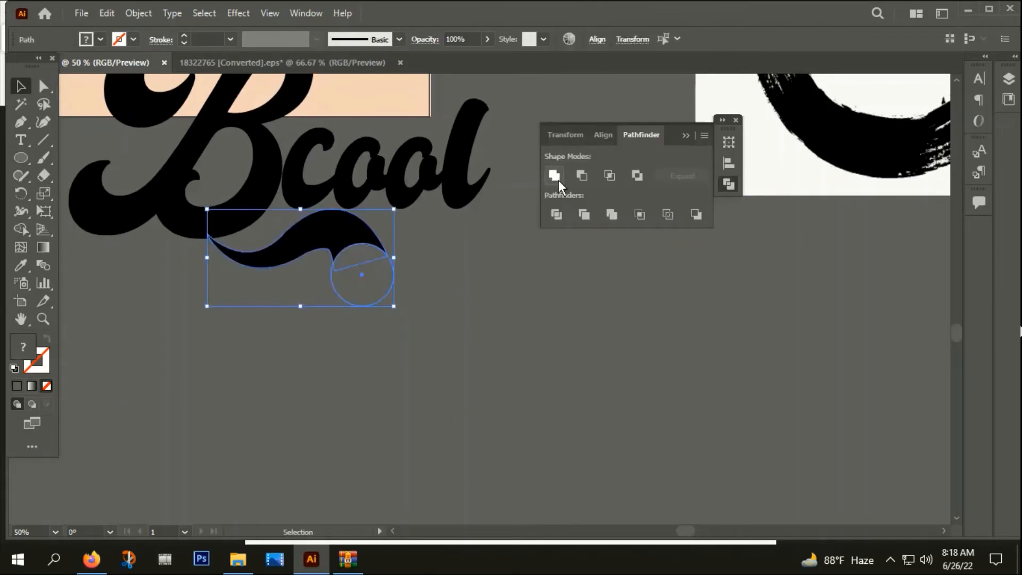
click(582, 175)
click(476, 330)
Step: Group the black Bcool lettering together with its swash
scroll(369, 273, down, 1)
scroll(369, 273, down, 2)
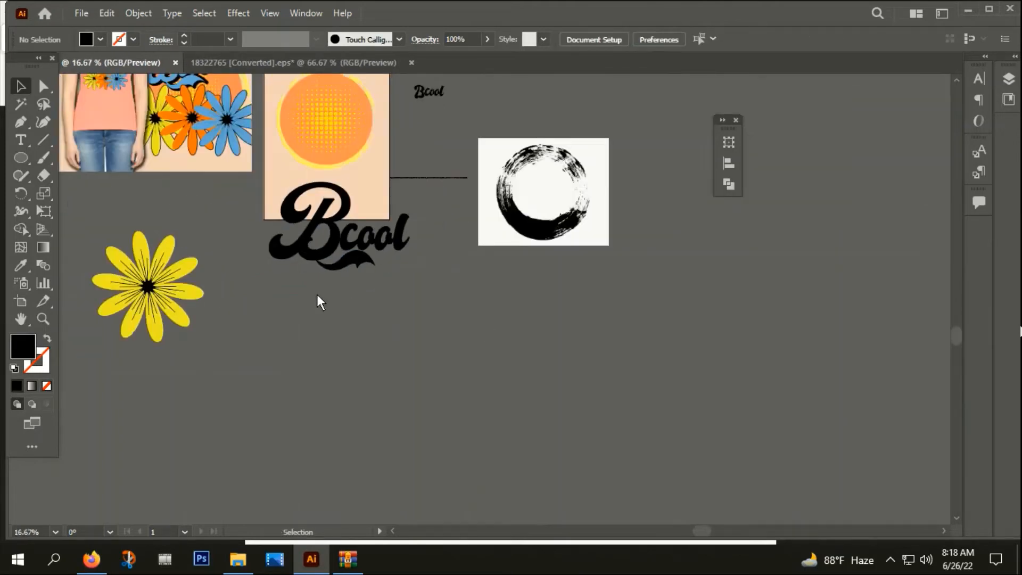
click(409, 220)
right_click(370, 234)
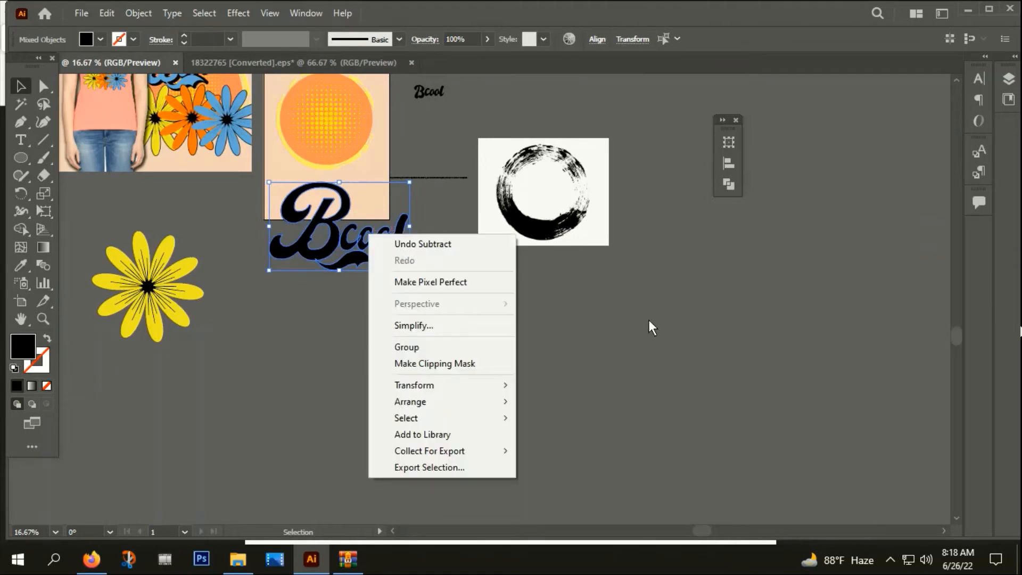
click(580, 353)
scroll(414, 363, down, 1)
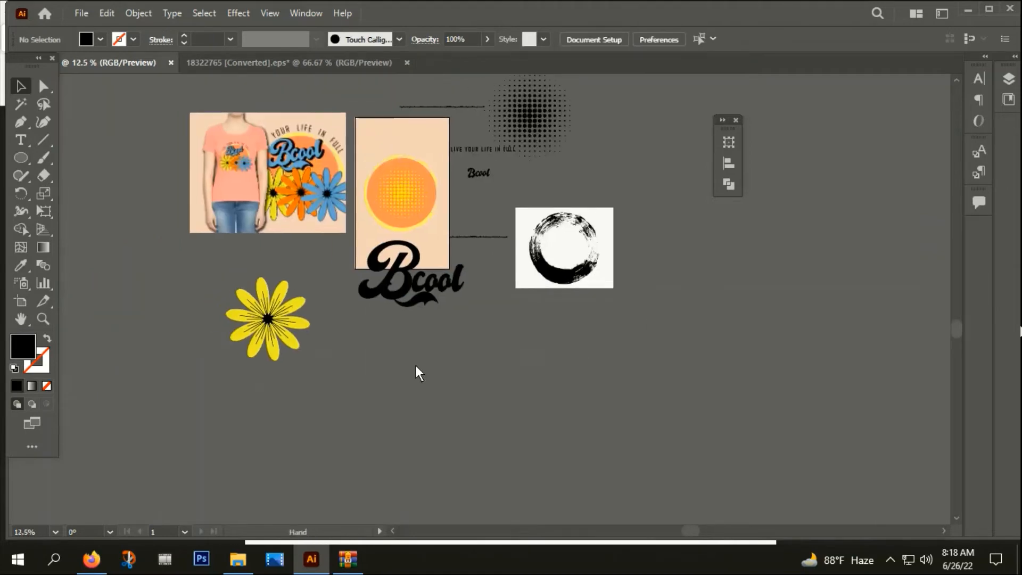
scroll(405, 287, up, 2)
right_click(492, 243)
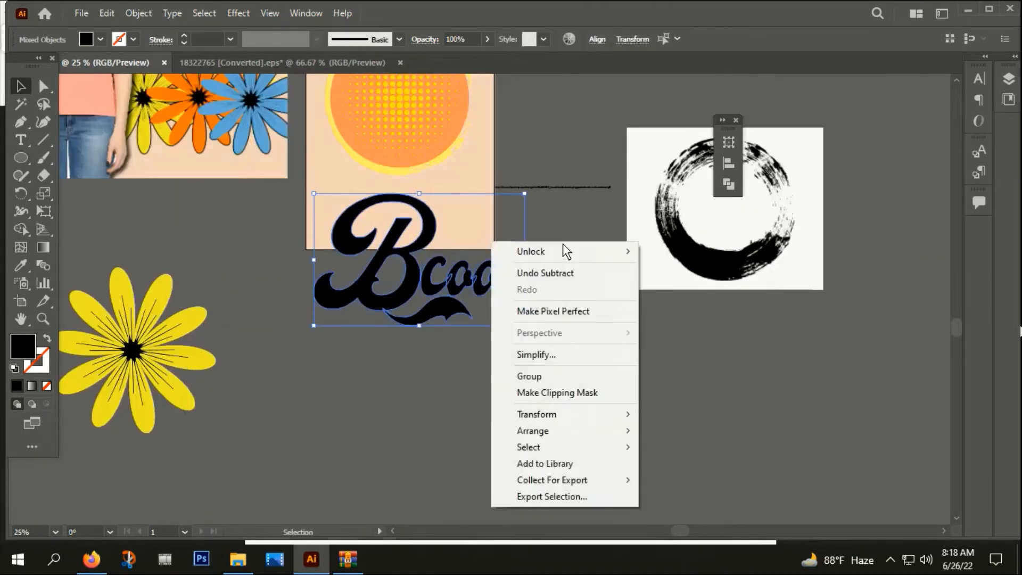
click(524, 376)
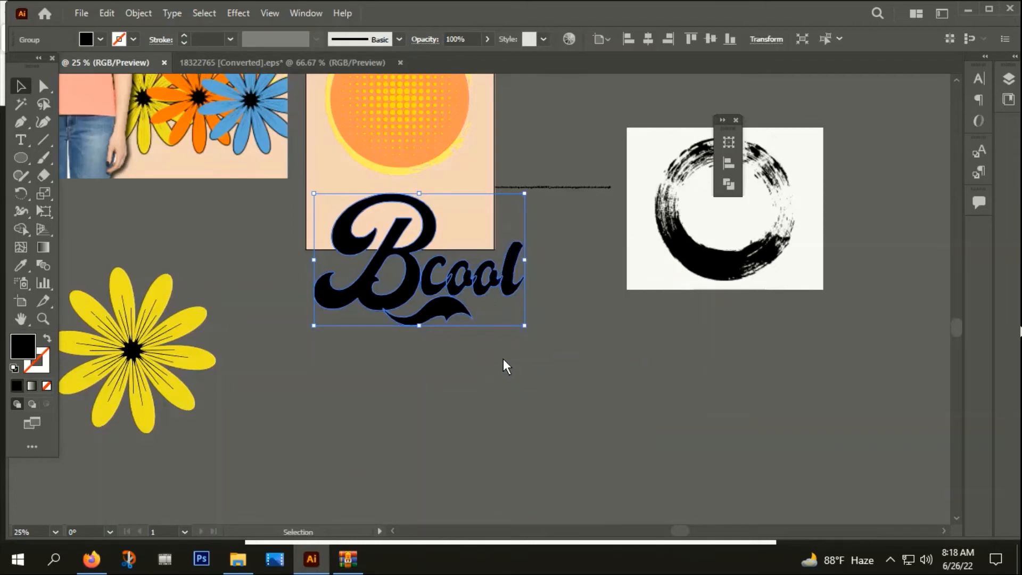
Step: Recolour the Bcool lettering group with the light blue sampled from the reference image using the Eyedropper
key(i)
click(258, 139)
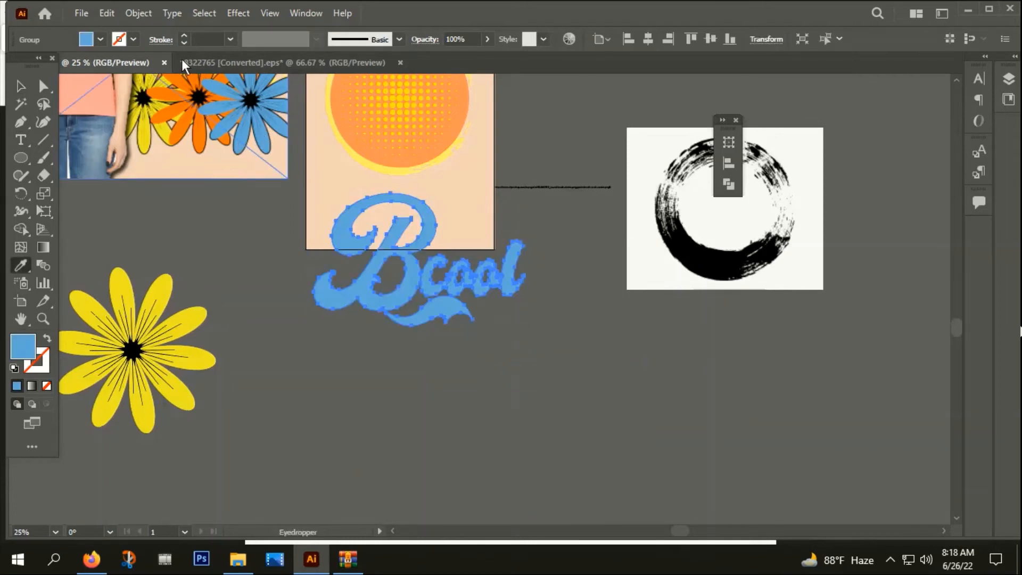
key(v)
click(346, 348)
scroll(346, 348, down, 1)
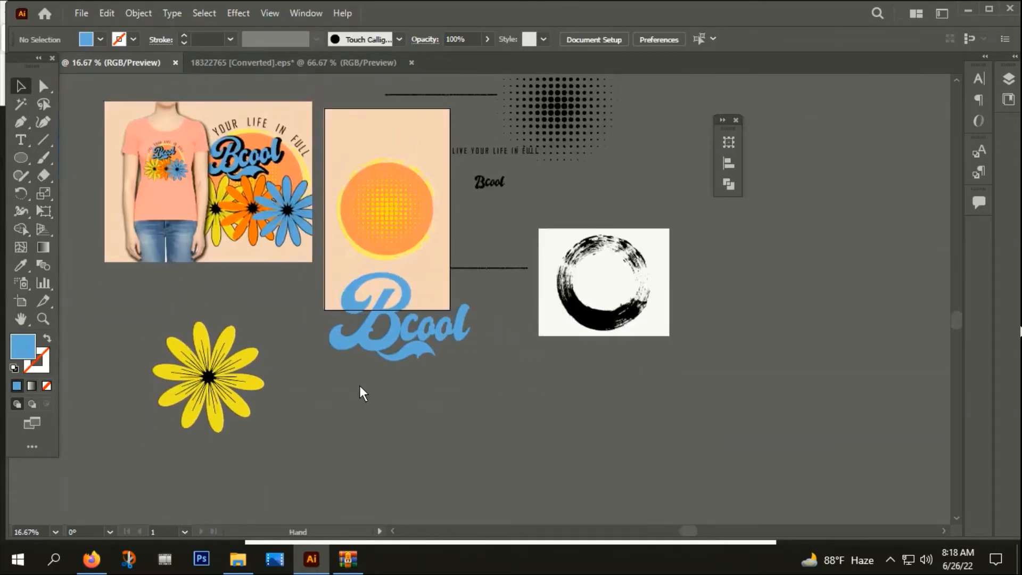
Step: Move the blue lettering clear below the artboard and scale it down to about two thirds of its size
click(414, 234)
click(377, 391)
drag(391, 349, 385, 417)
scroll(421, 398, down, 1)
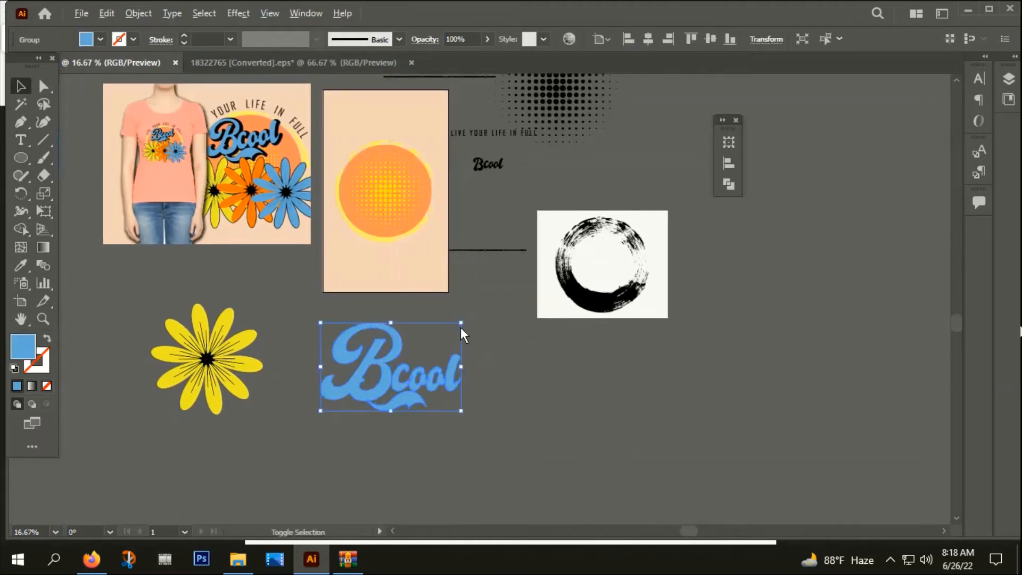
drag(455, 331, 388, 318)
scroll(396, 205, up, 2)
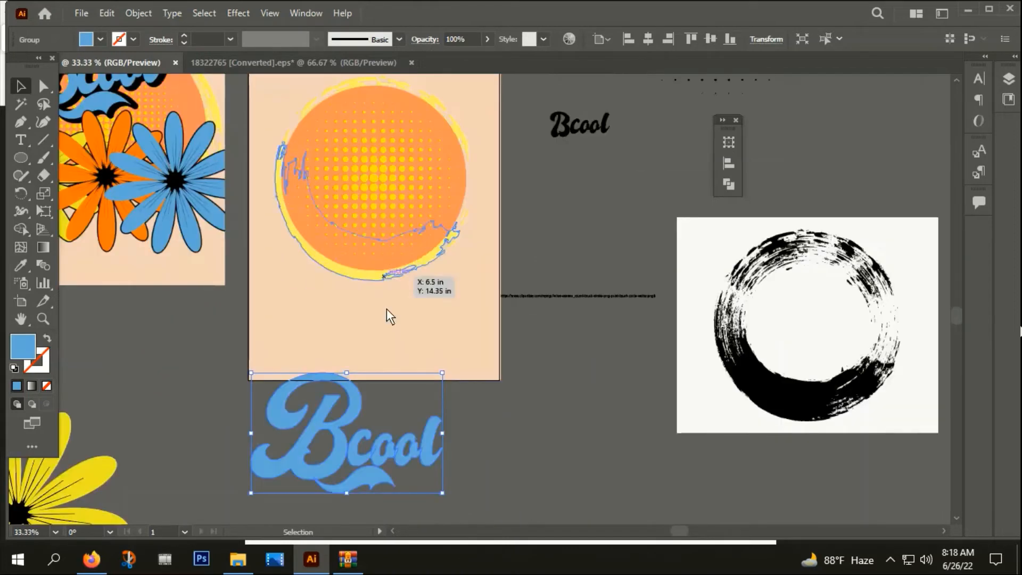
scroll(337, 159, up, 1)
click(441, 266)
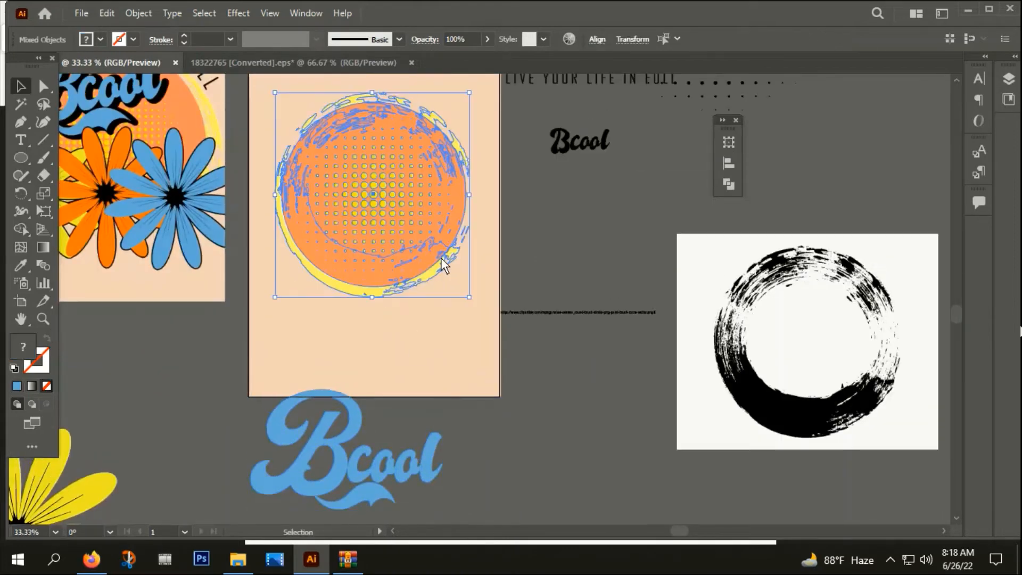
right_click(441, 261)
click(434, 281)
click(492, 329)
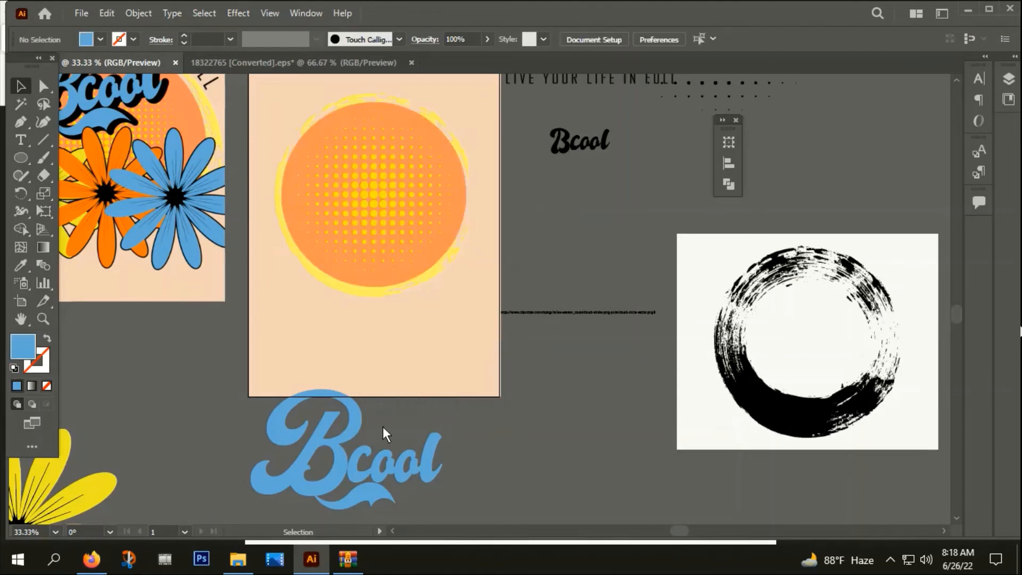
Step: Place the blue lettering over the upper half of the orange circle and shrink it slightly to fit the circle's width
drag(344, 462, 374, 175)
scroll(430, 317, up, 3)
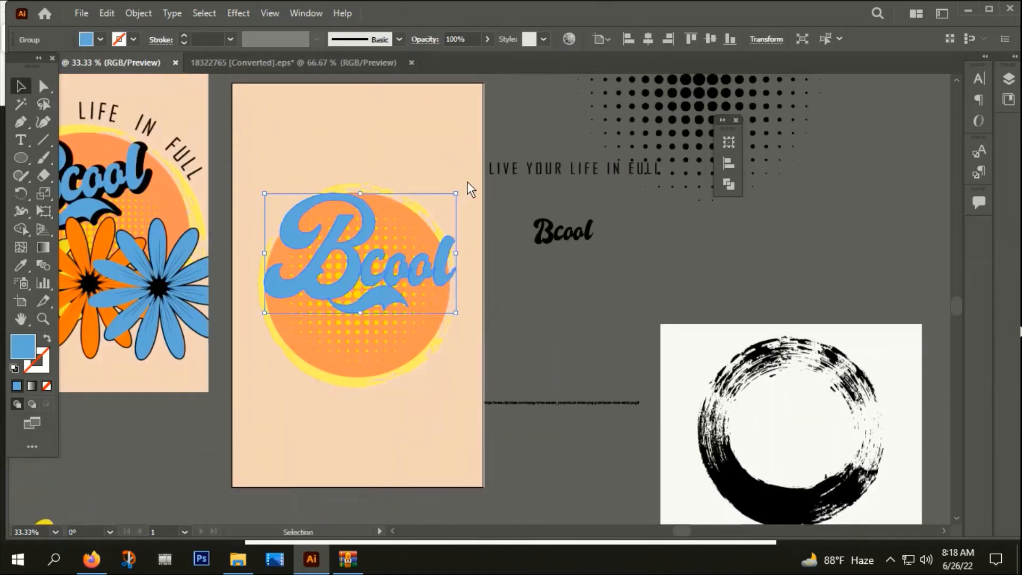
drag(454, 195, 448, 199)
drag(368, 238, 358, 229)
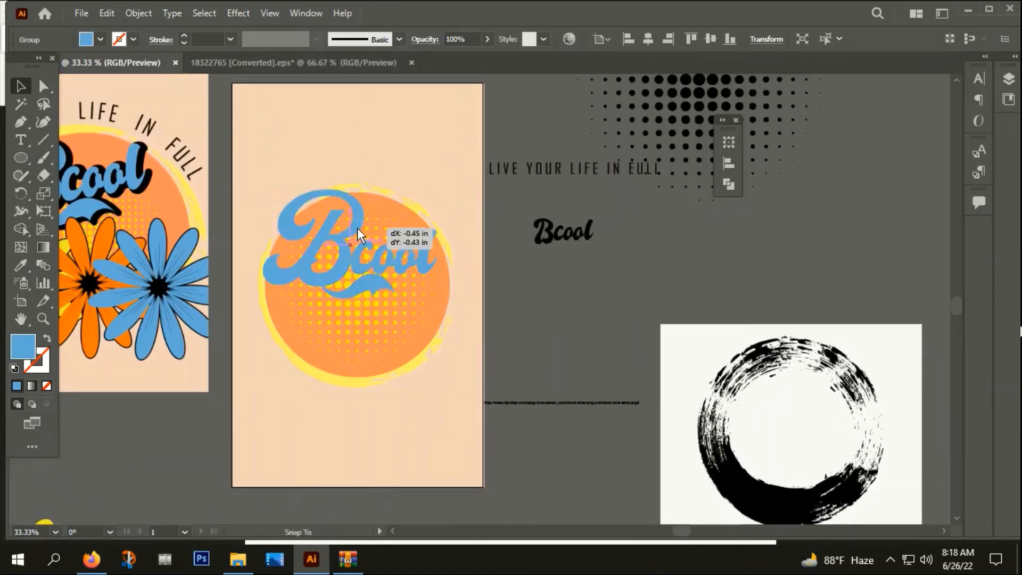
Step: Apply an Offset Path of 10 px with round joins to the blue lettering group
click(124, 11)
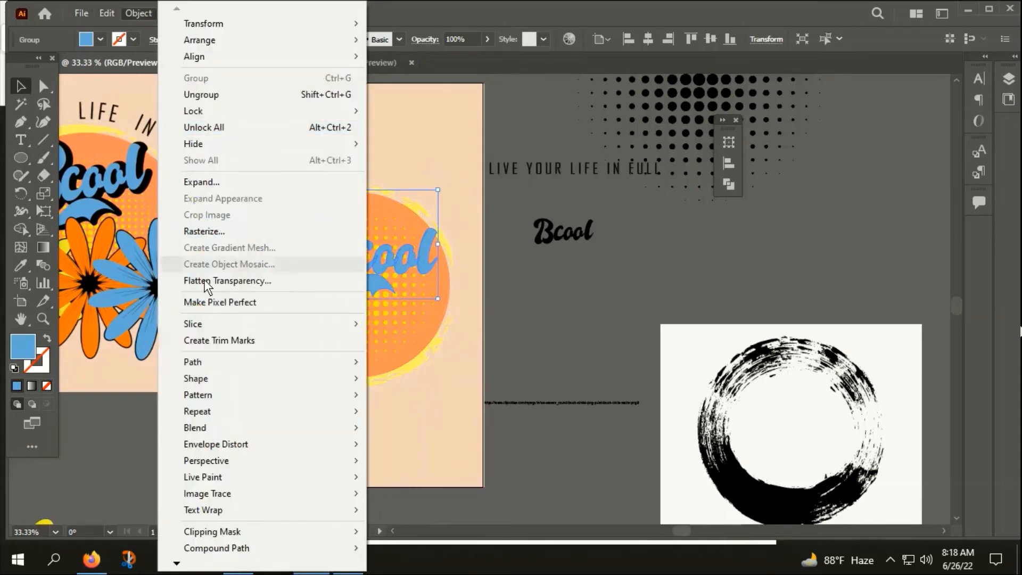
mouse_move(197, 365)
click(425, 418)
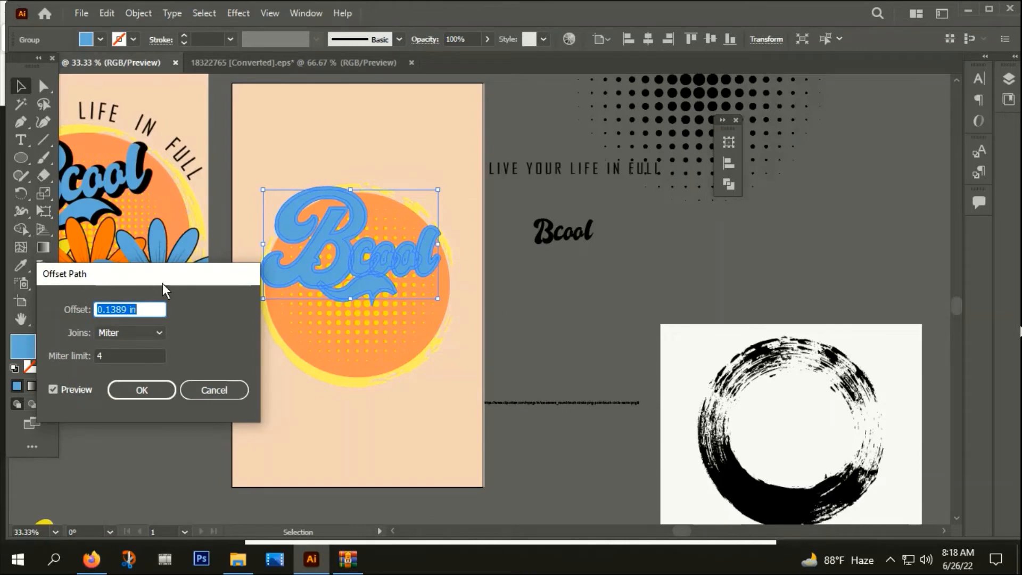
text(5px)
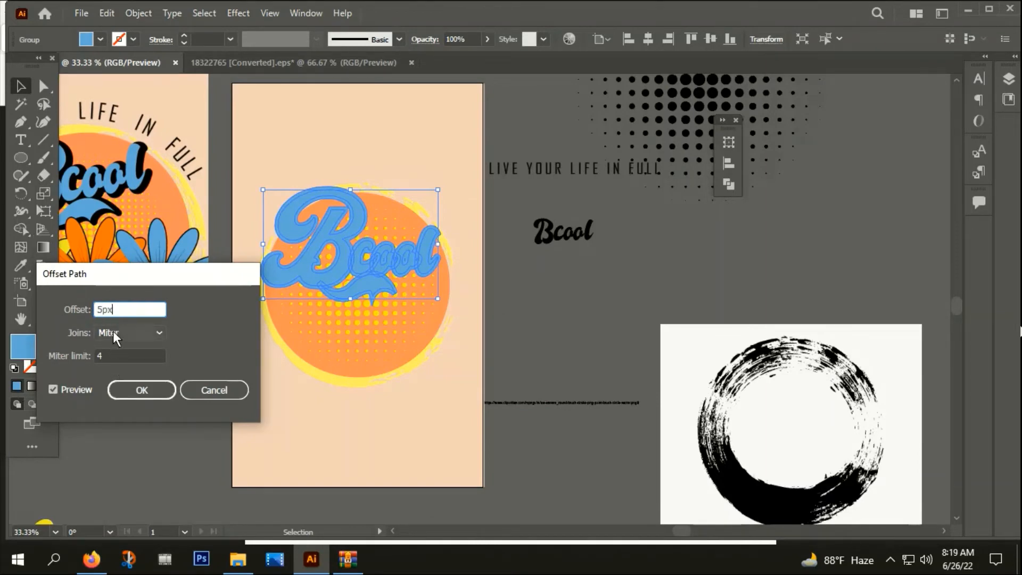
click(131, 332)
click(134, 365)
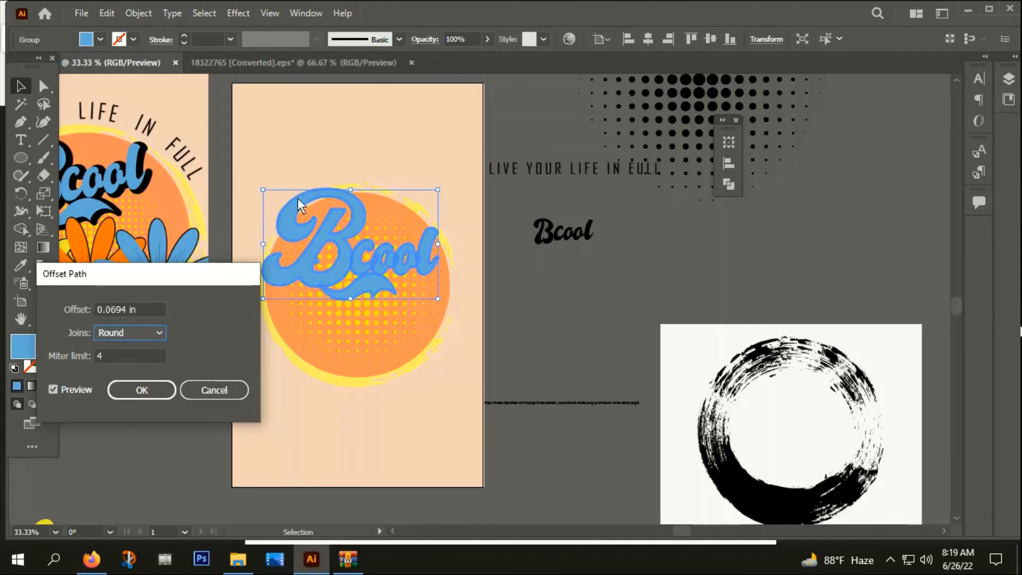
click(126, 311)
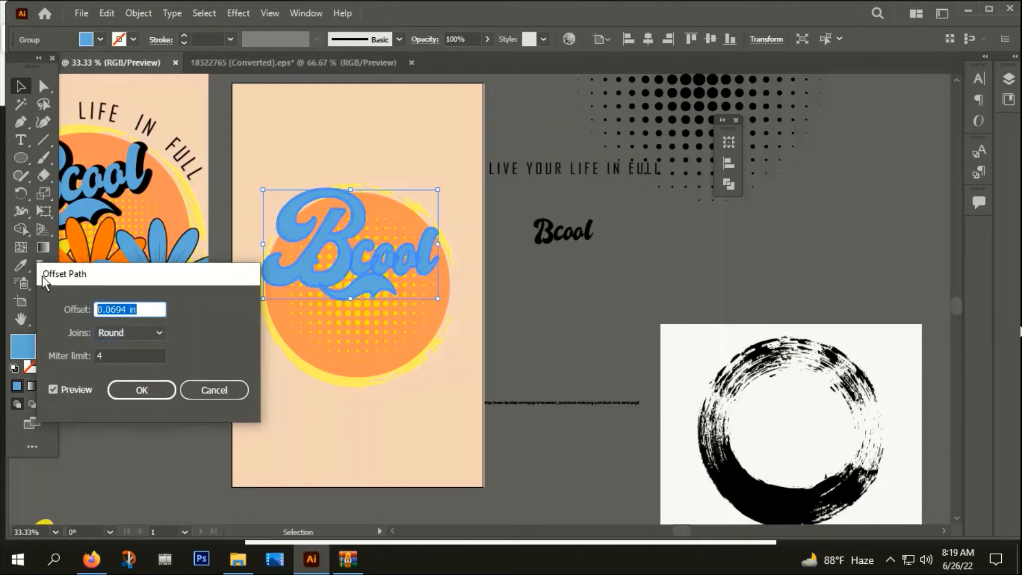
text(10)
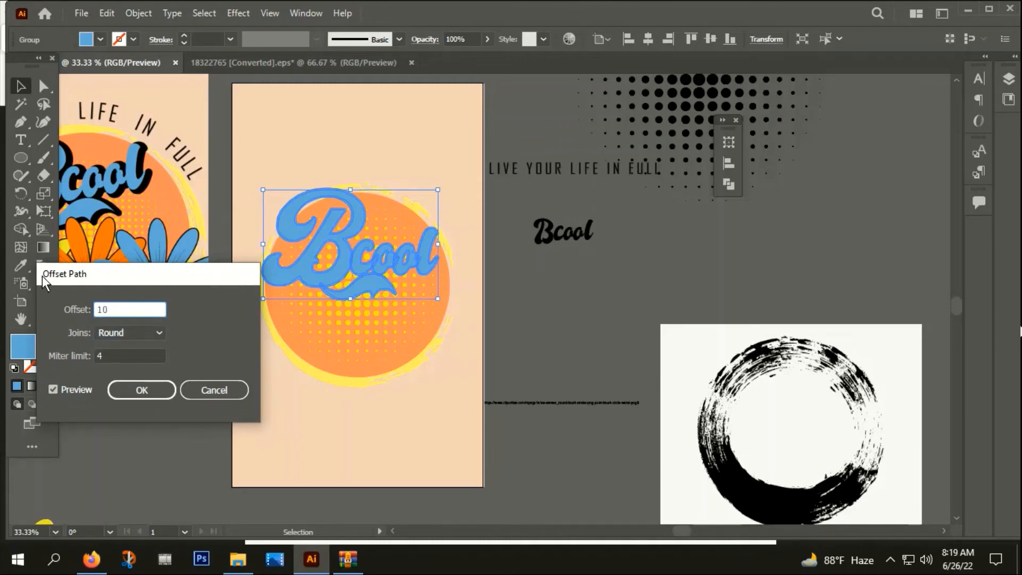
text(px)
click(52, 390)
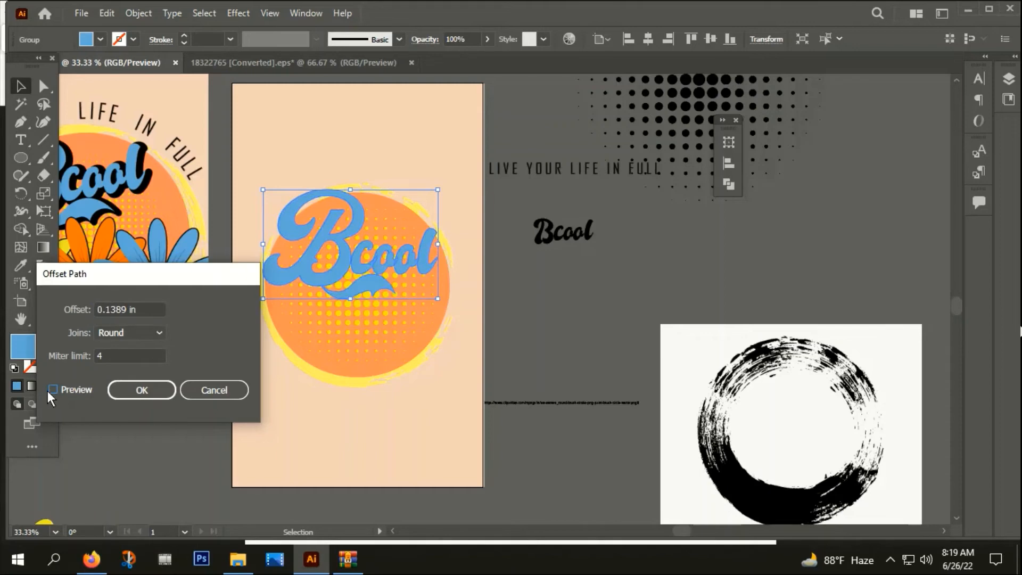
click(52, 389)
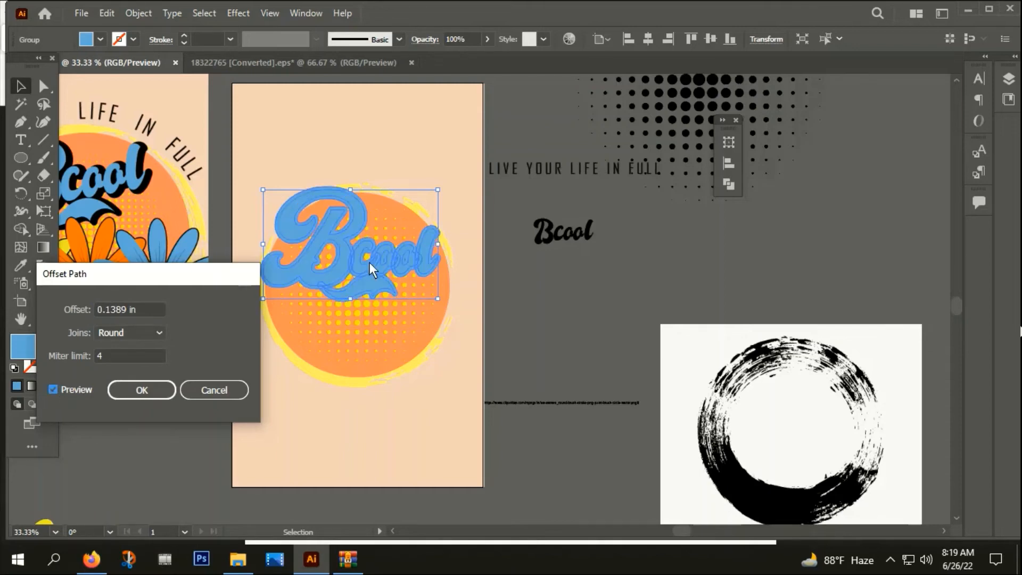
click(136, 388)
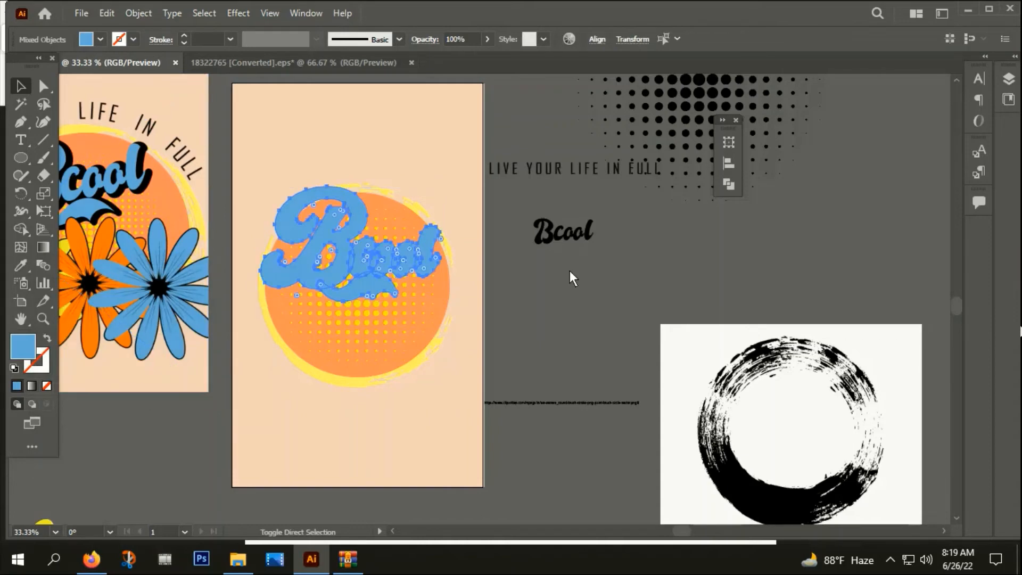
Step: Unite the offset shapes into a single outline and fill it with black
key(ctrl+shift+F9)
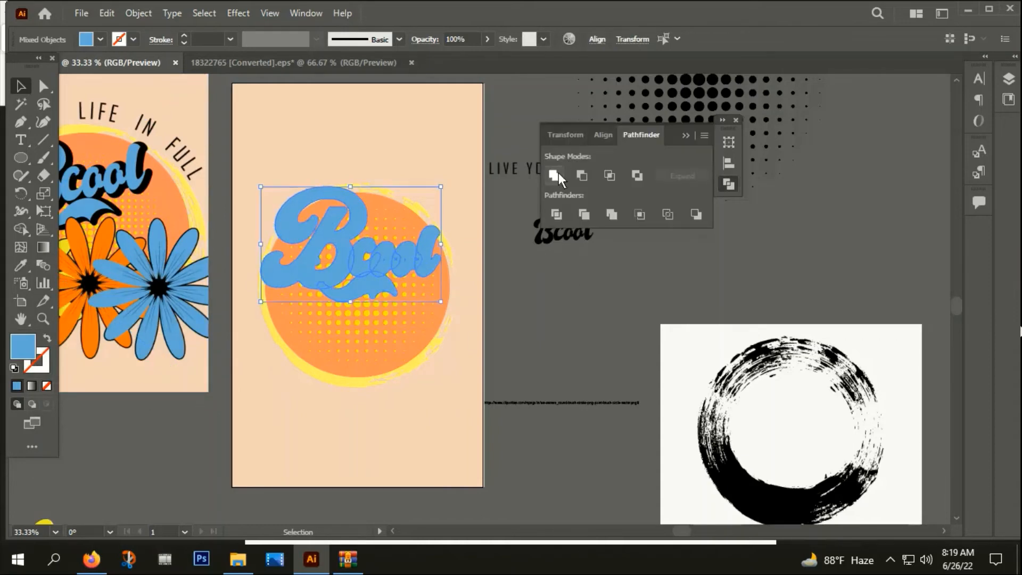
click(554, 175)
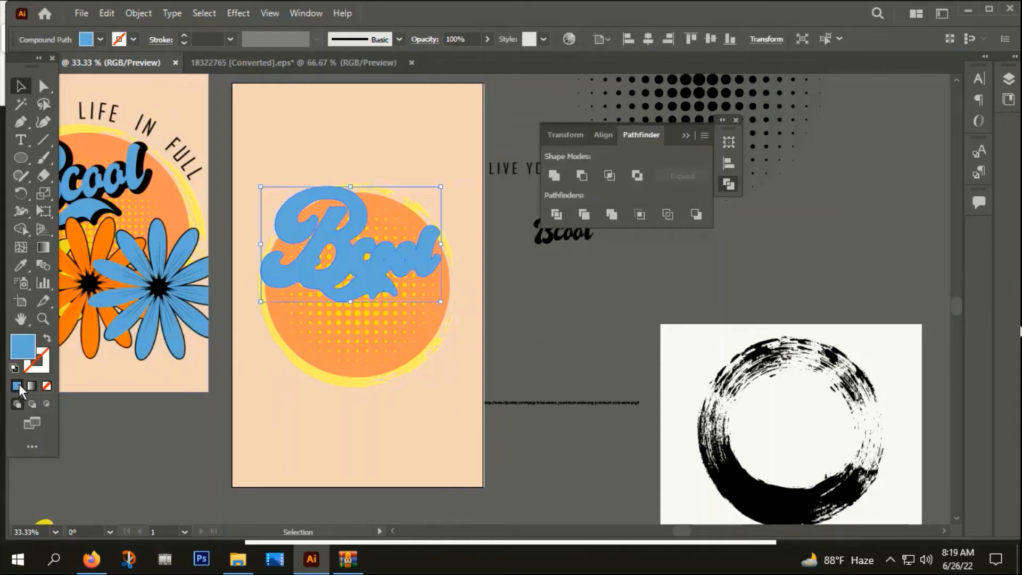
double_click(23, 346)
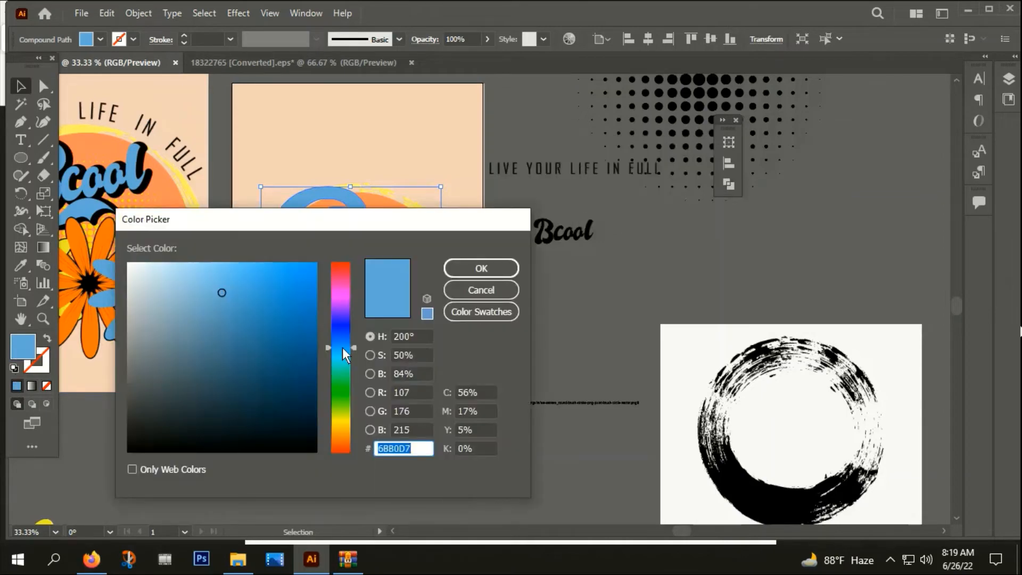
drag(331, 345, 326, 453)
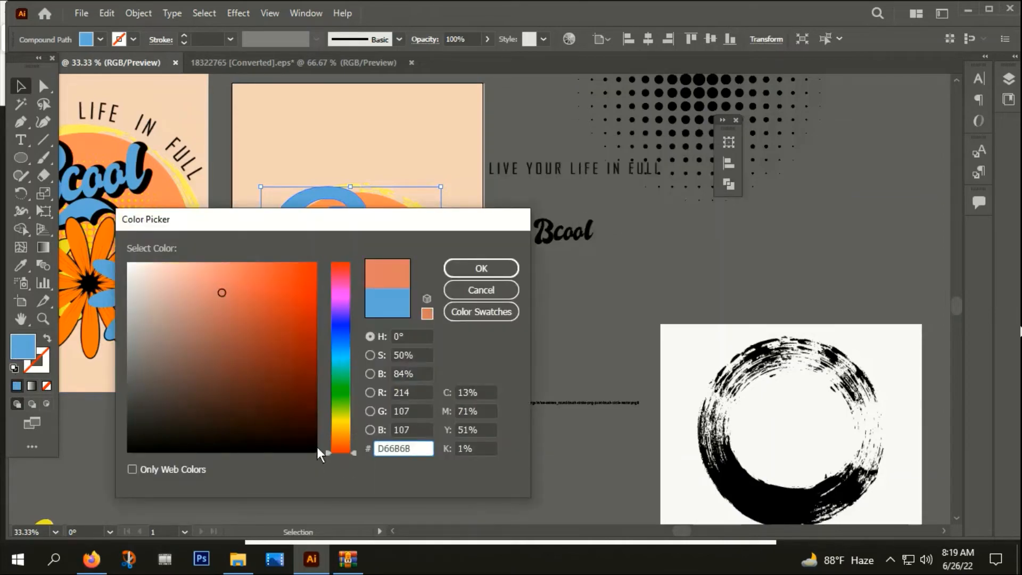
click(315, 447)
click(479, 268)
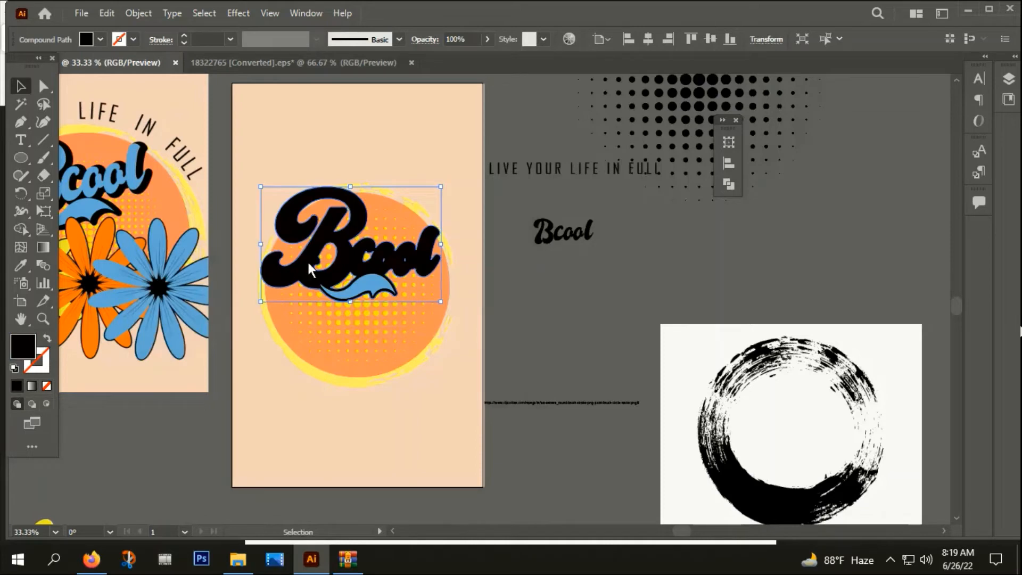
Step: Cut the black outline and paste it directly behind the blue lettering
key(a)
key(ctrl+x)
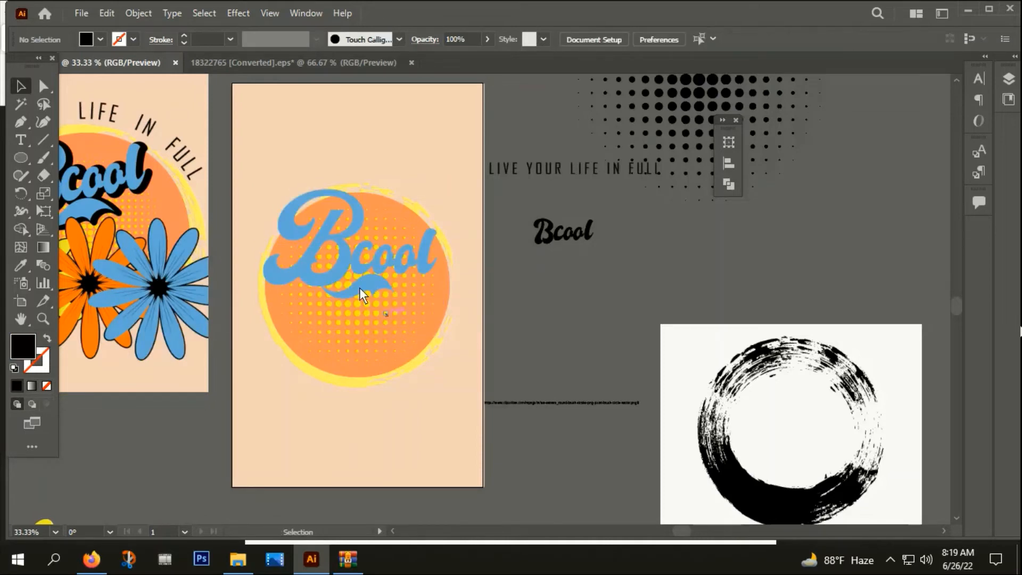
click(308, 259)
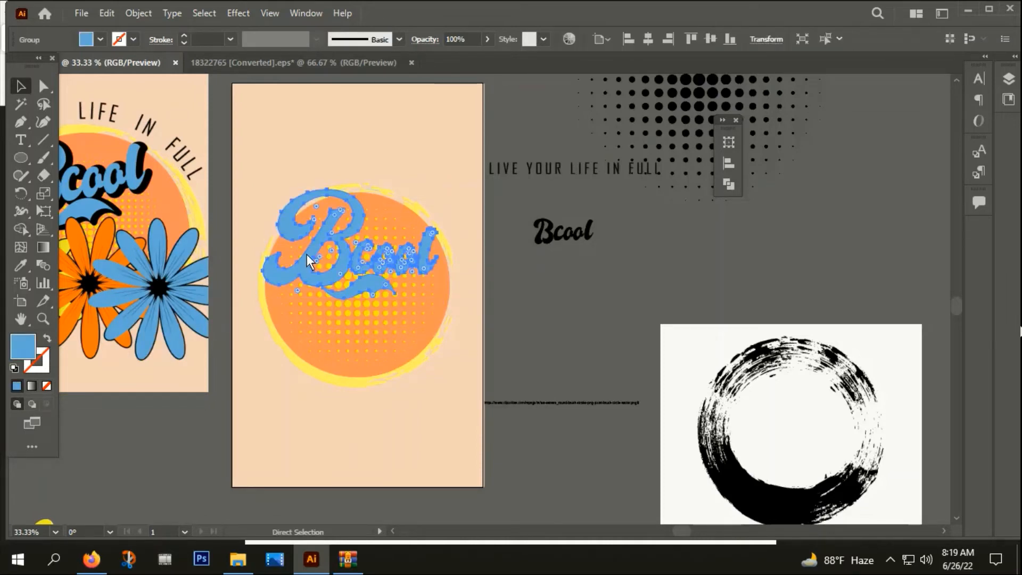
key(ctrl+b)
Step: Nudge the black outline right and slightly down to form a drop shadow behind the blue lettering
scroll(289, 213, up, 2)
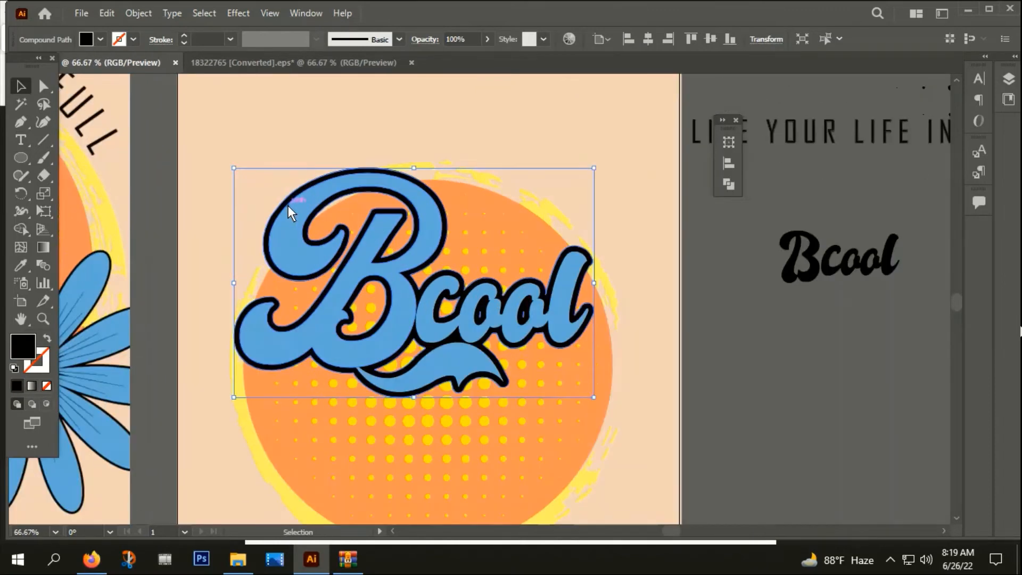
key(Right)
key(Right)
key(Right)
key(Right)
key(Right)
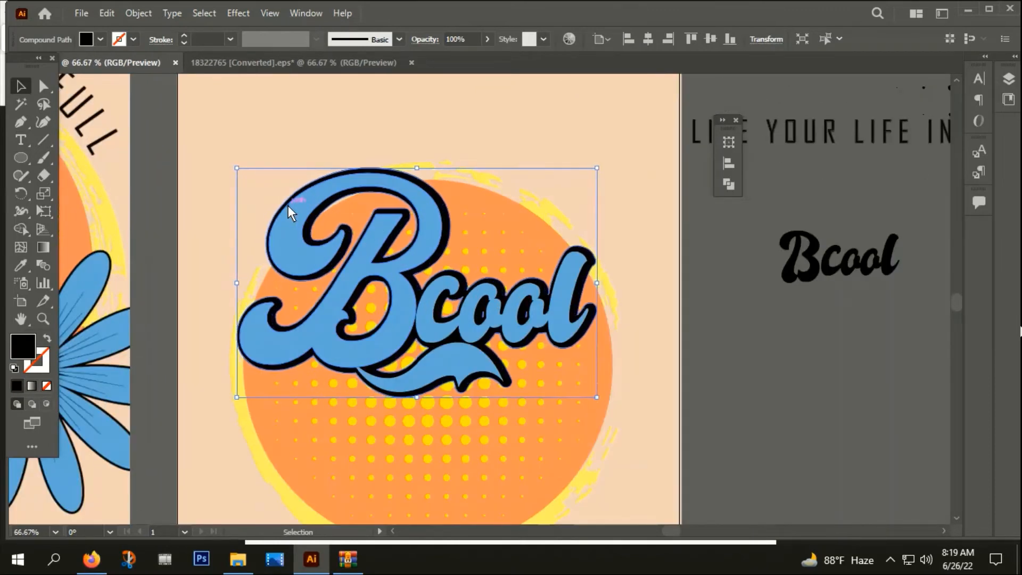
key(Right)
key(Down)
key(Down)
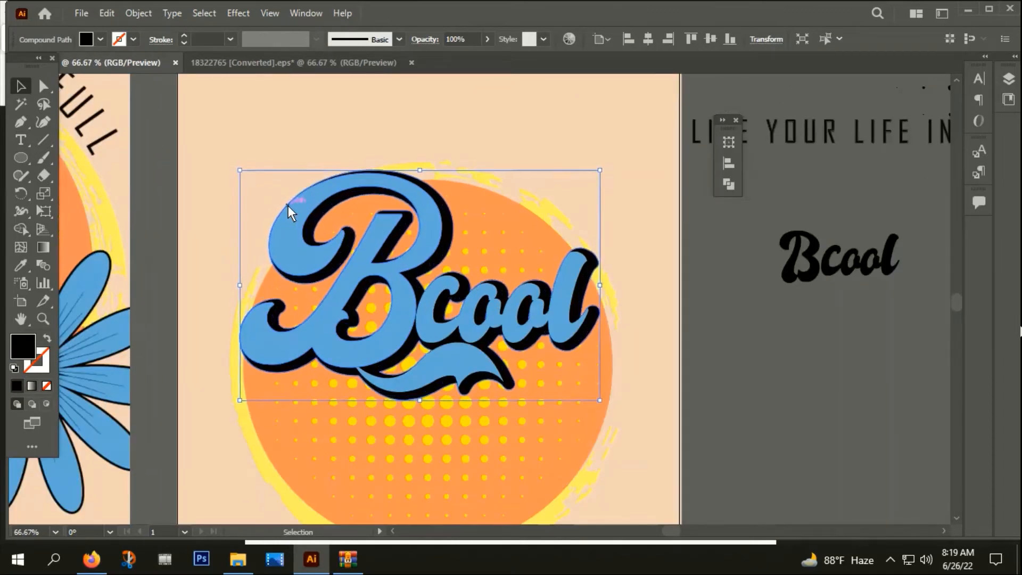
key(Right)
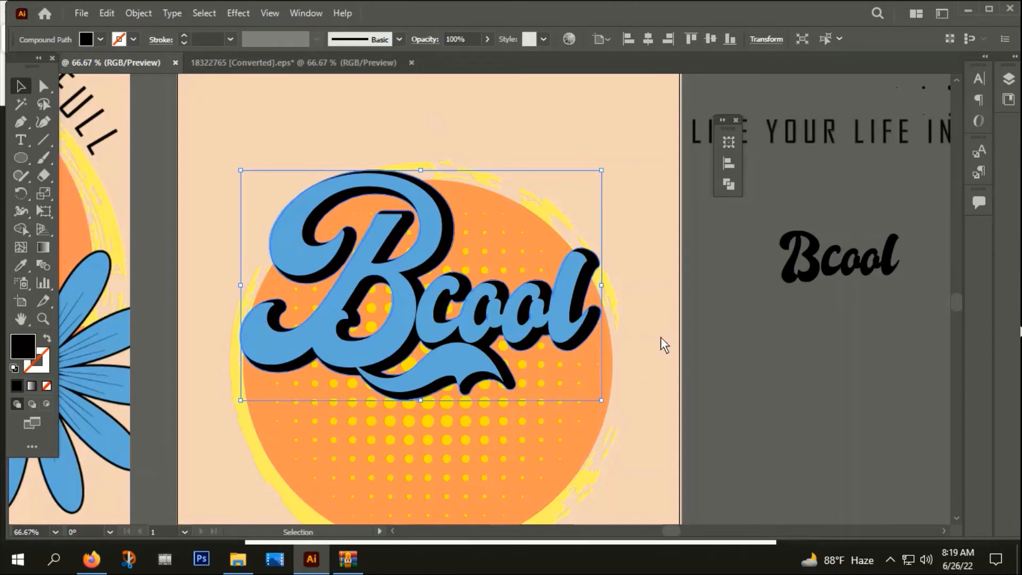
click(605, 406)
Step: Group the blue lettering with its black drop shadow and scale the group down slightly
key(ctrl+minus)
drag(679, 433, 637, 433)
alt+scroll(308, 360, up, 2)
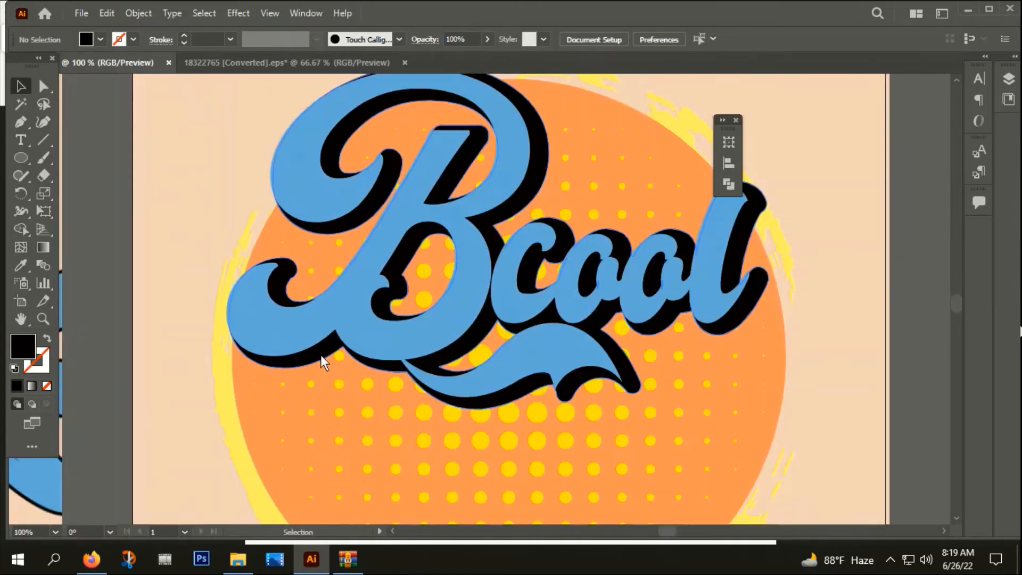
click(320, 354)
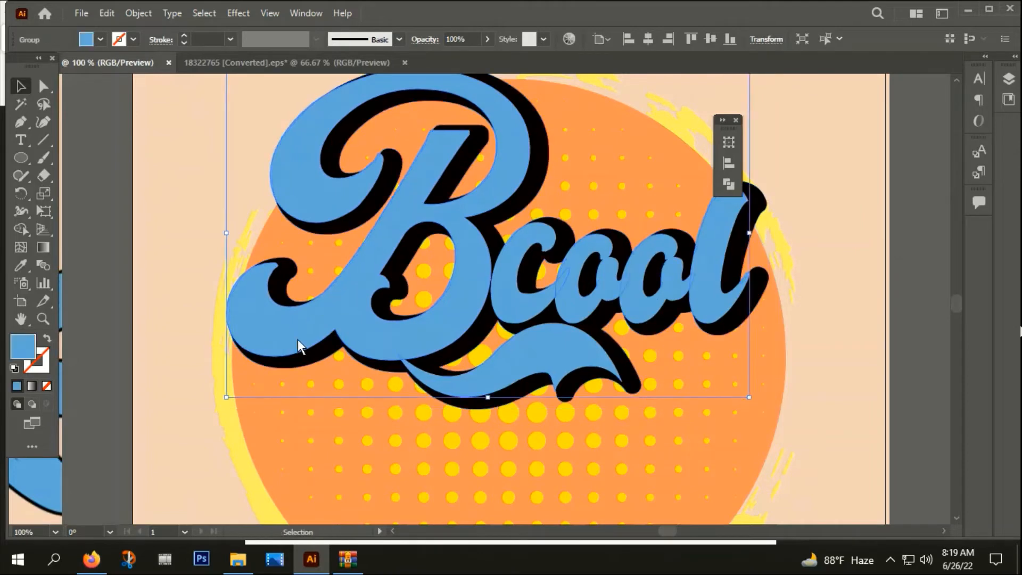
shift+click(305, 359)
right_click(322, 339)
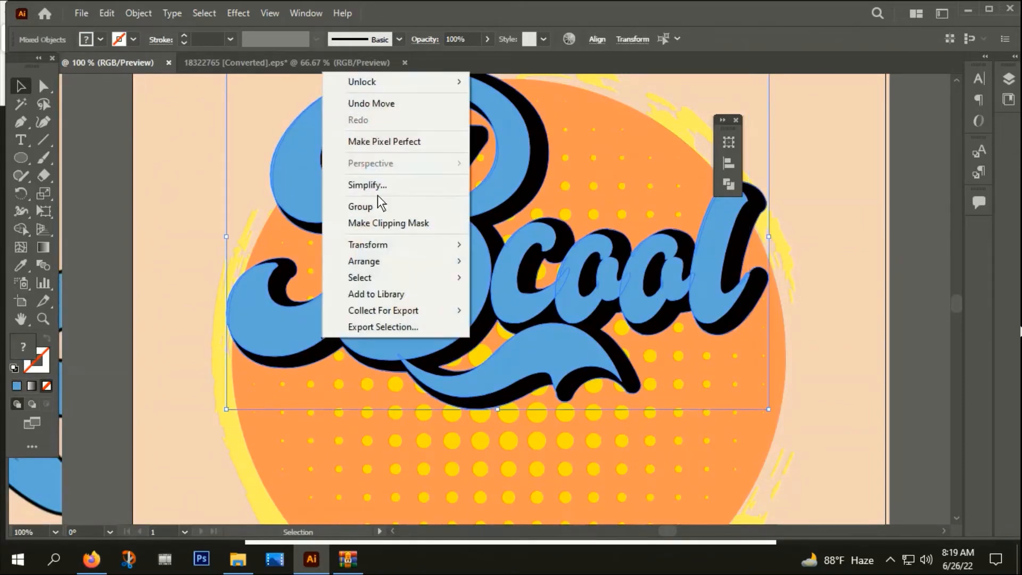
click(360, 206)
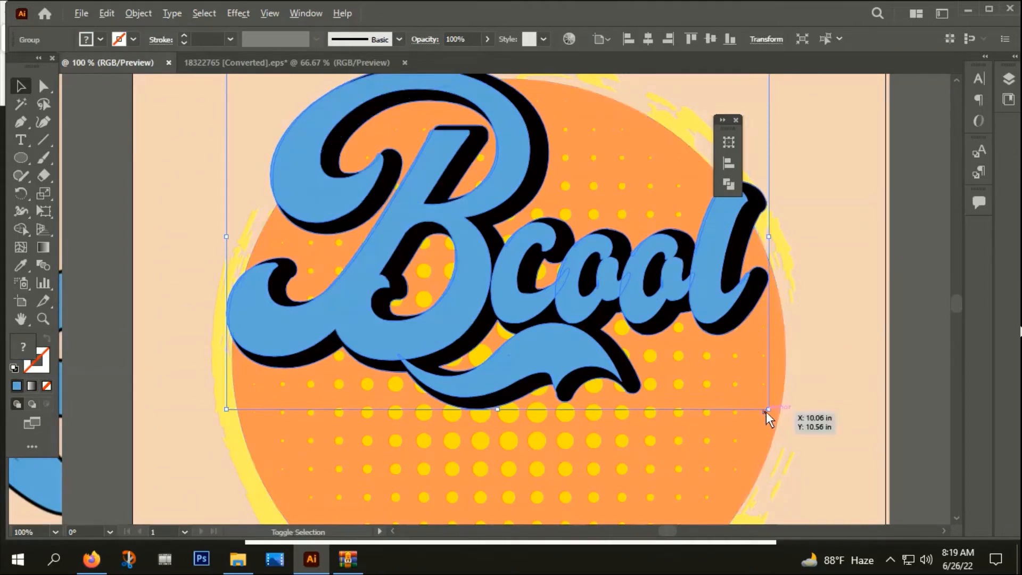
drag(768, 410, 708, 377)
drag(747, 344, 791, 360)
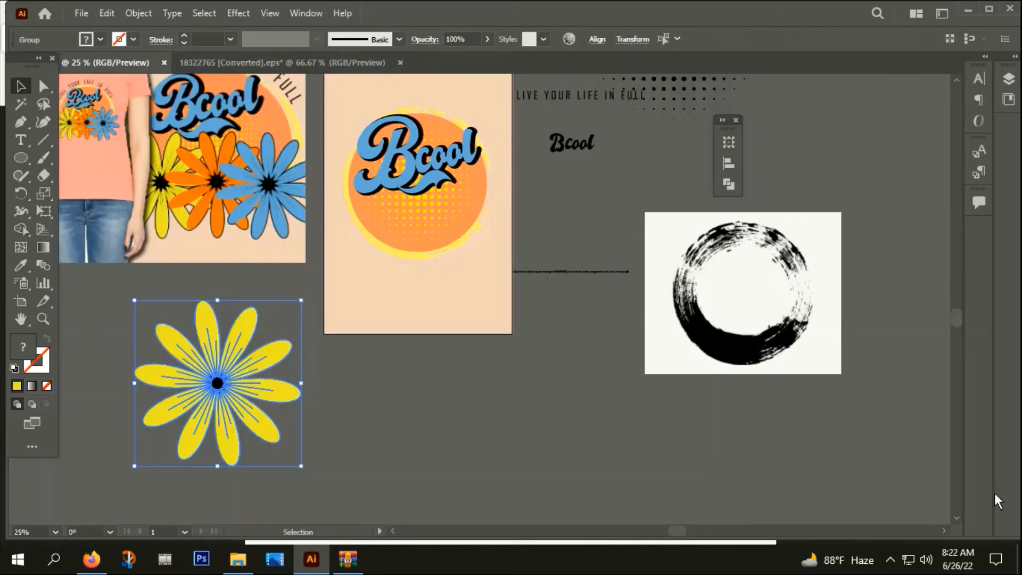
Step: Move the yellow daisy onto the artboard, scale it down and place it at the lower left of the orange circle
click(155, 298)
click(212, 400)
drag(224, 383, 458, 229)
scroll(458, 229, up, 2)
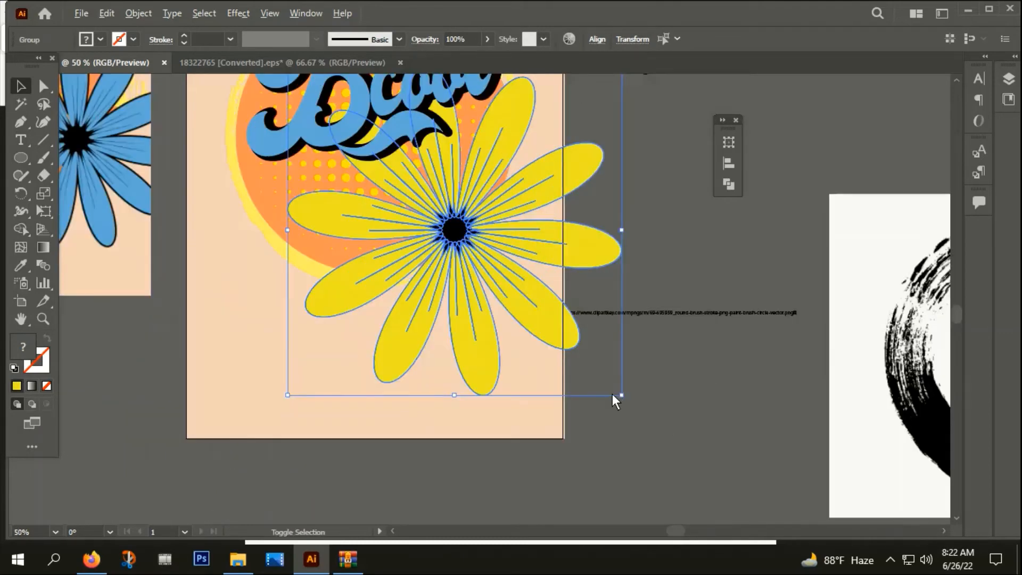
drag(612, 394, 560, 303)
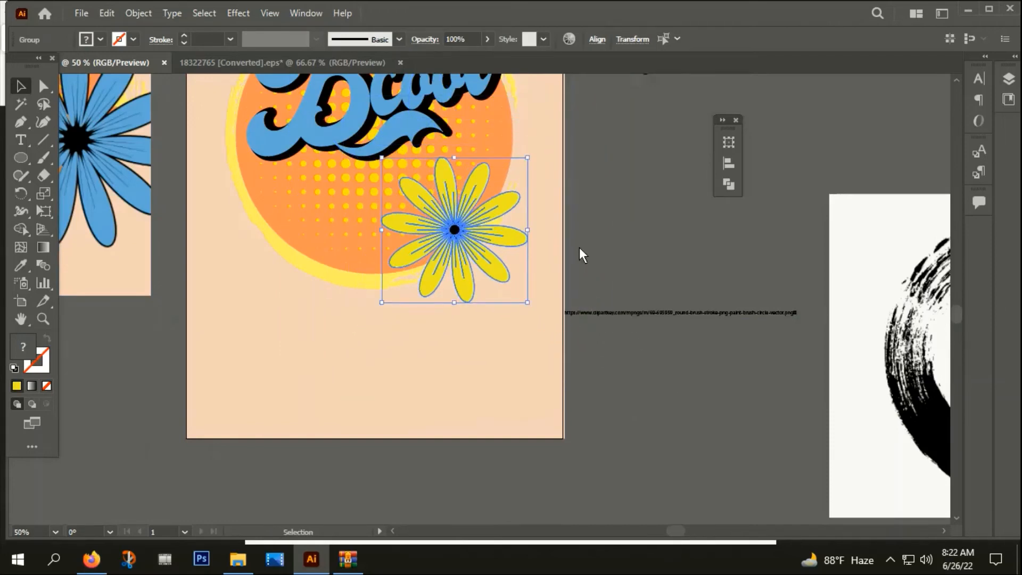
scroll(585, 298, up, 3)
drag(540, 399, 554, 412)
drag(468, 321, 303, 321)
Step: Position the orange daisy below the lettering, between the yellow and blue daisies
click(679, 344)
click(618, 319)
drag(515, 315, 410, 331)
click(642, 330)
Step: Bring the blue daisy to the front of the artwork and rotate it slightly
click(518, 299)
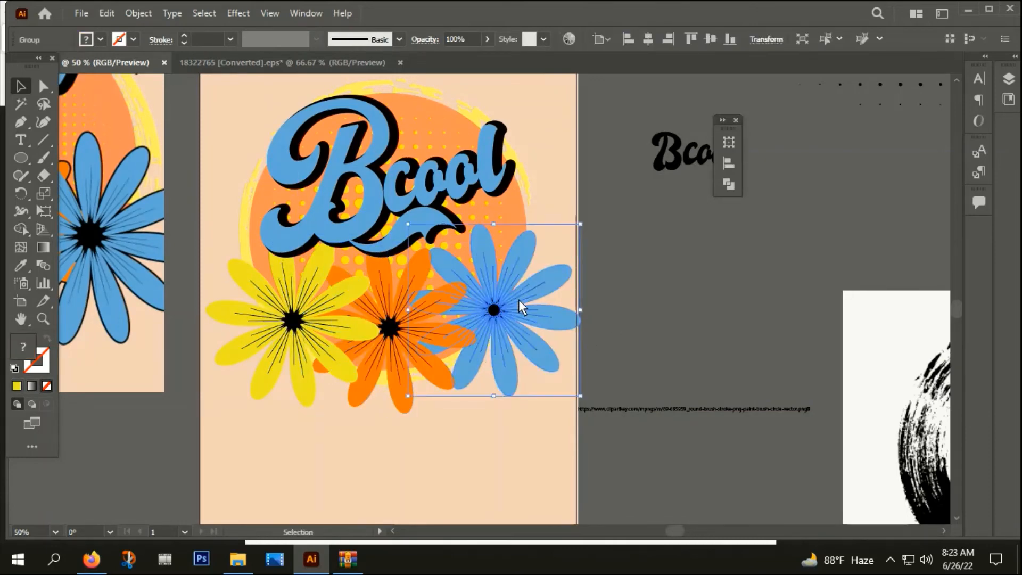
right_click(518, 299)
mouse_move(555, 222)
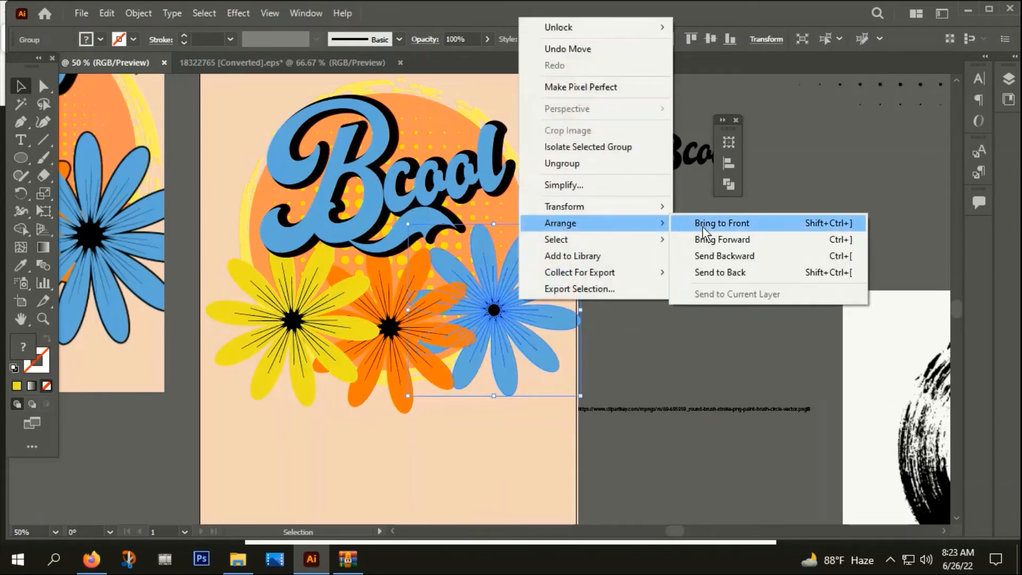
click(703, 224)
click(690, 296)
click(575, 318)
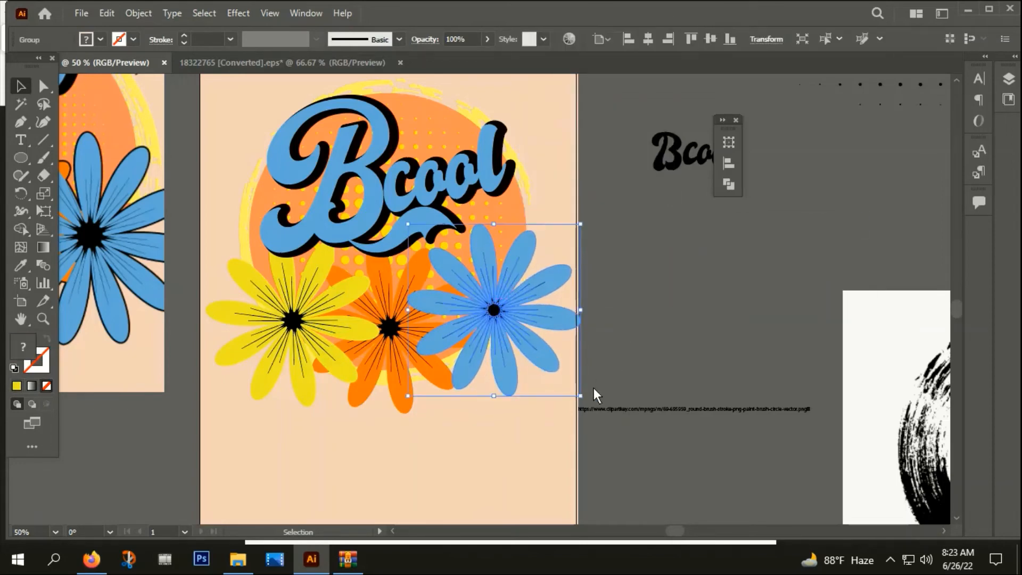
drag(586, 398, 582, 405)
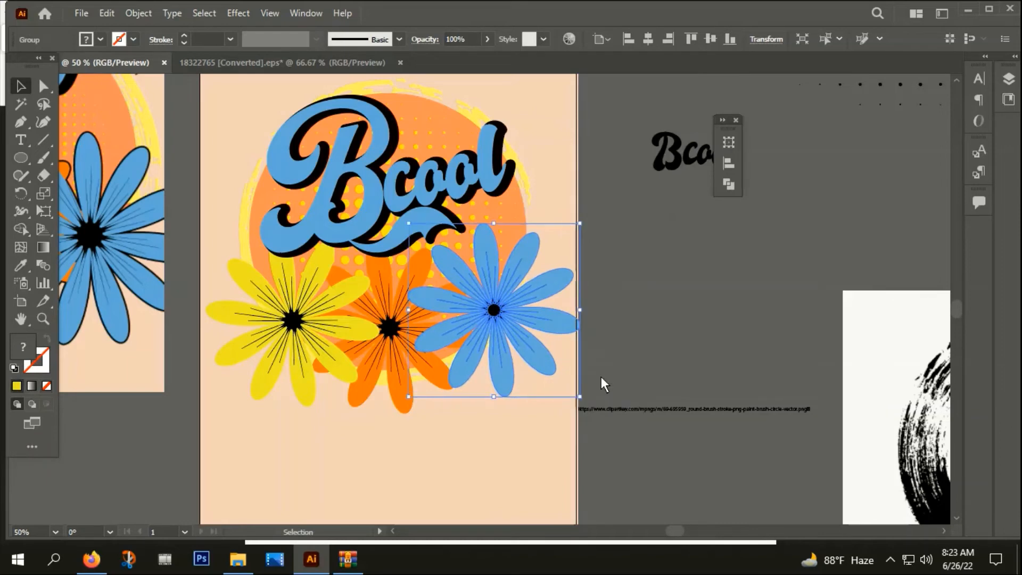
click(648, 309)
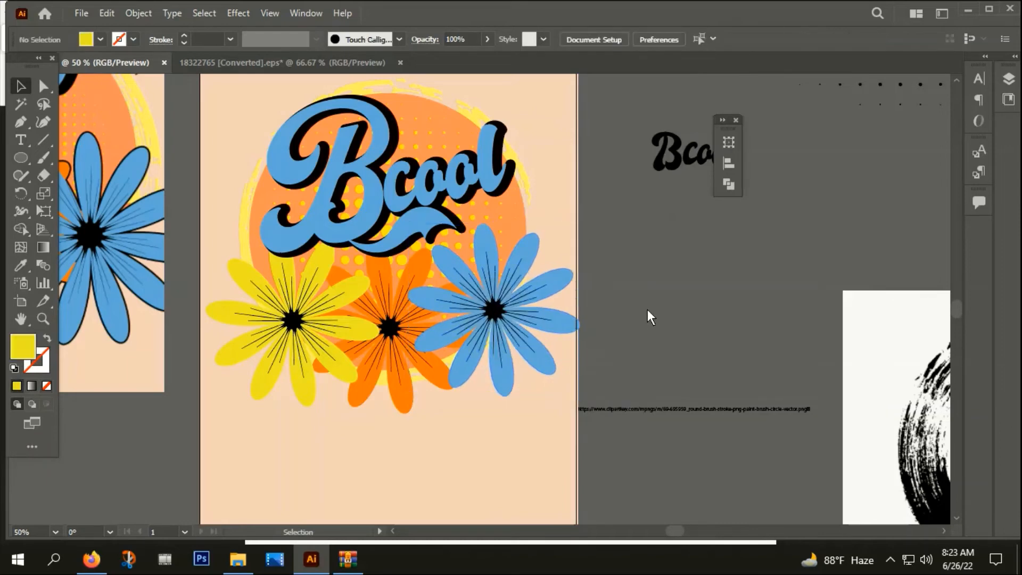
Step: Cut the yellow daisy and paste it behind the orange daisy
click(297, 315)
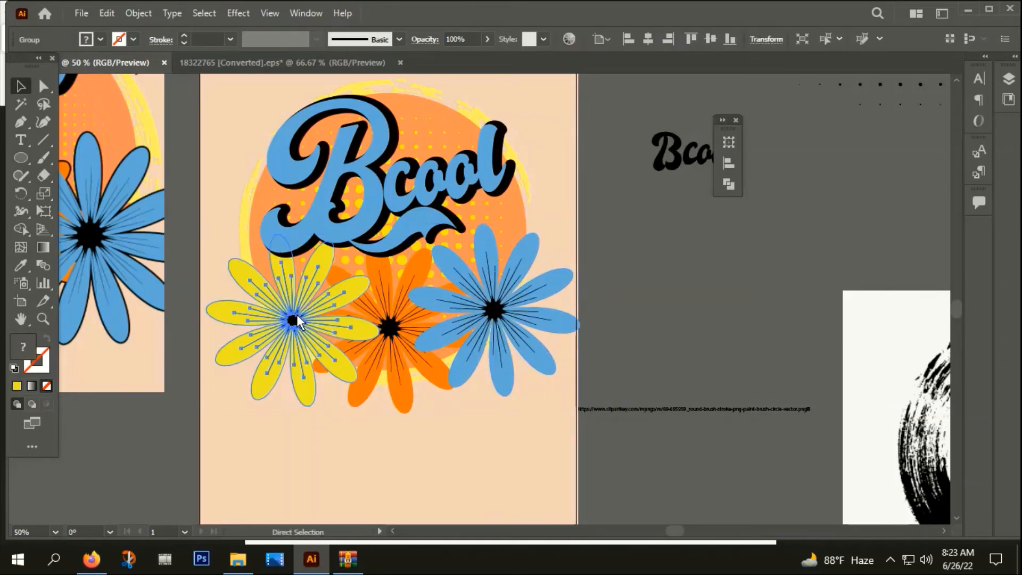
key(ctrl+x)
click(334, 272)
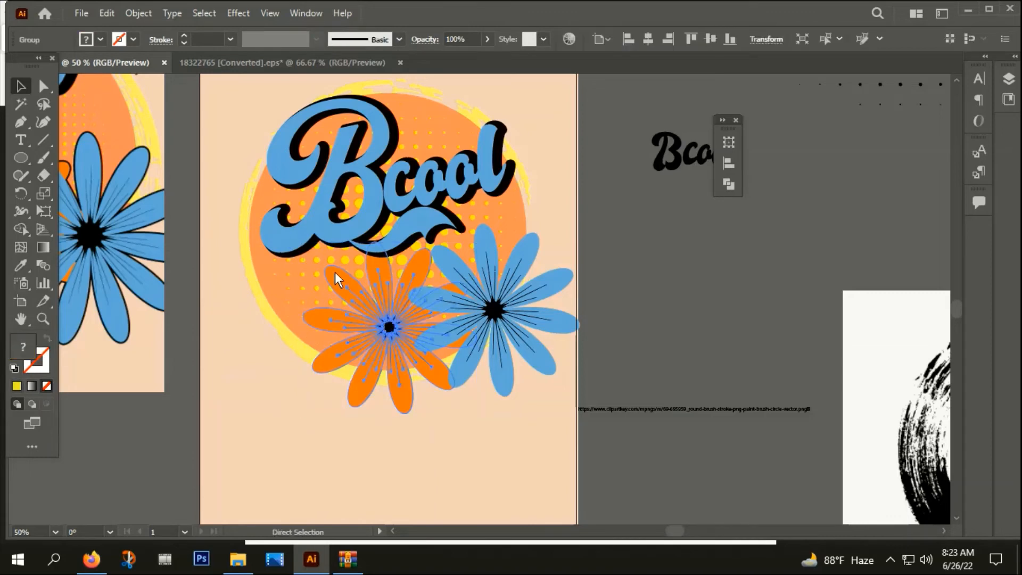
key(ctrl+b)
click(653, 298)
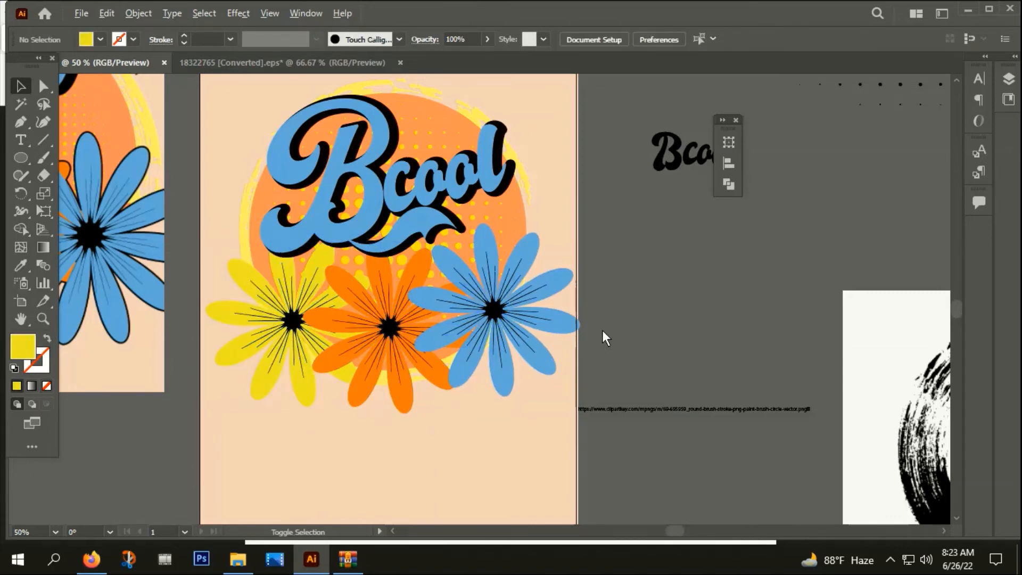
Step: Group the yellow, orange and blue daisies and shift the group slightly up and left over the lettering
scroll(602, 330, down, 1)
scroll(564, 346, right, 1)
scroll(459, 368, up, 1)
click(336, 334)
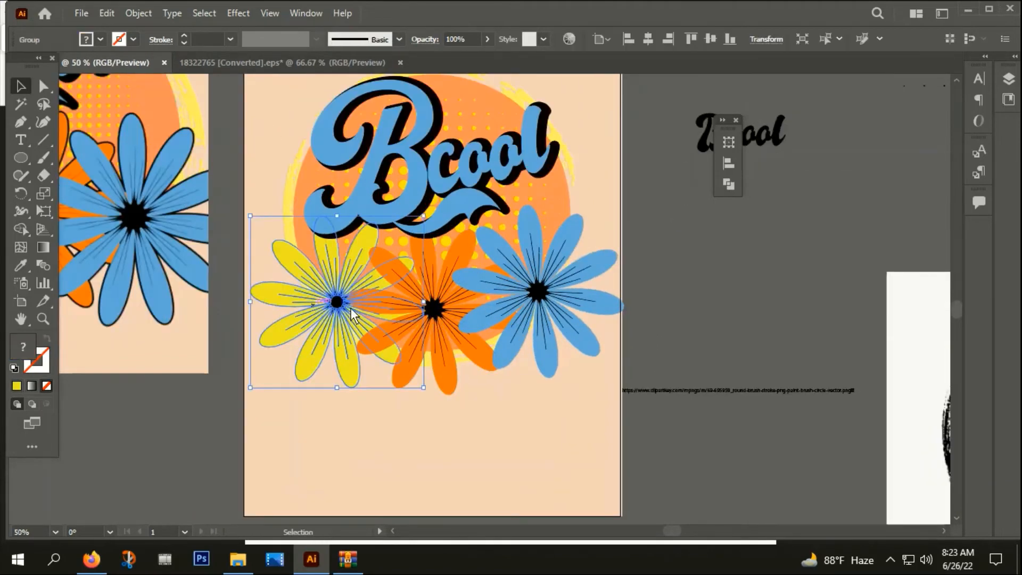
shift+click(456, 320)
shift+click(516, 262)
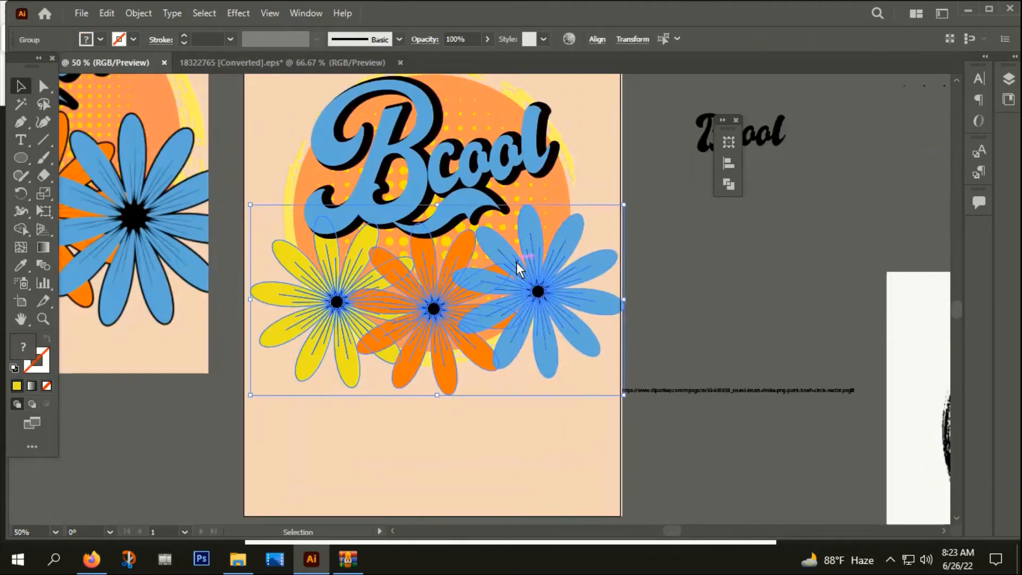
right_click(516, 261)
click(556, 398)
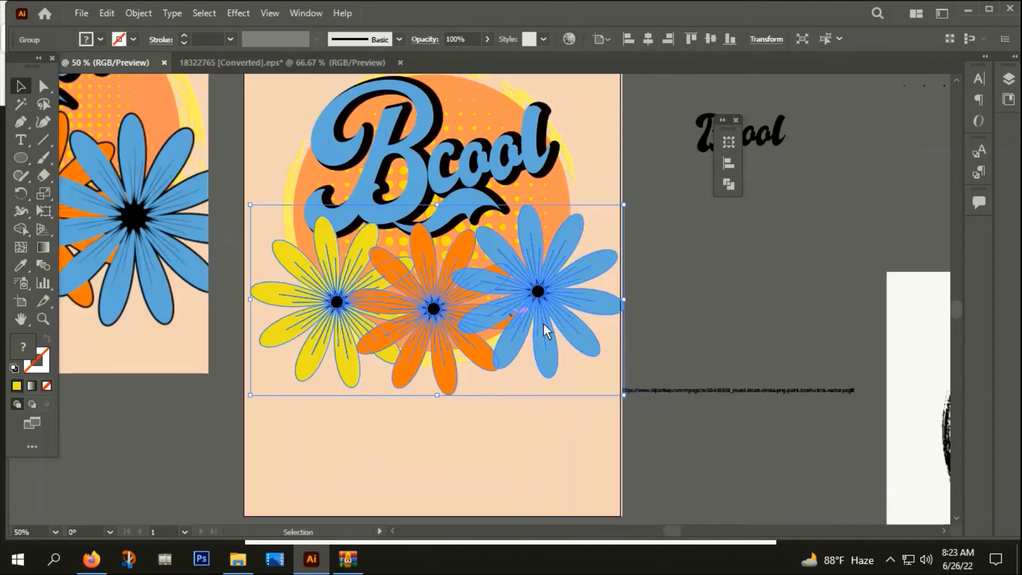
mouse_move(543, 324)
mouse_down()
mouse_move(544, 305)
mouse_move(538, 311)
mouse_up()
scroll(624, 302, down, 1)
drag(627, 337, 688, 405)
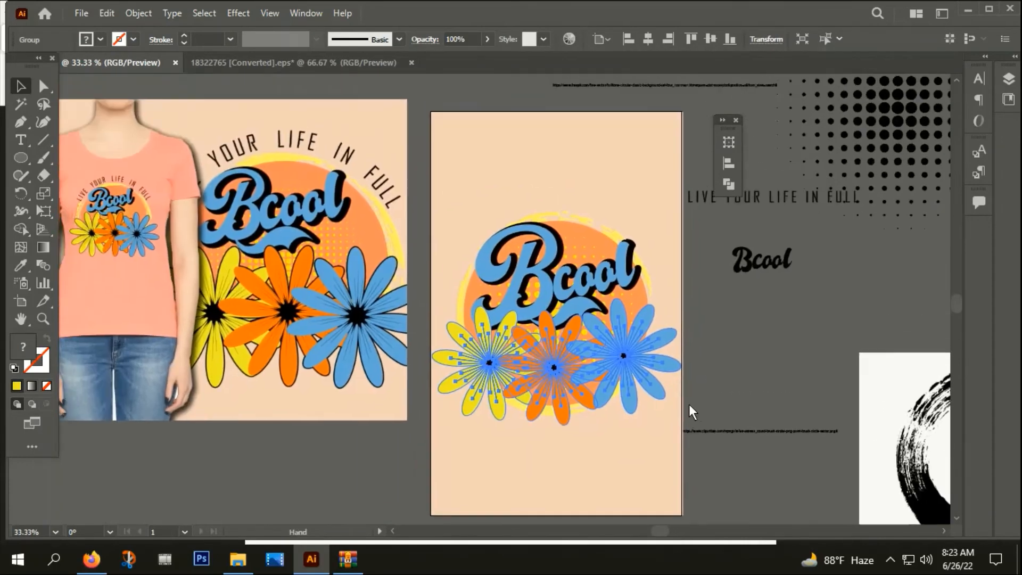
click(584, 268)
click(727, 327)
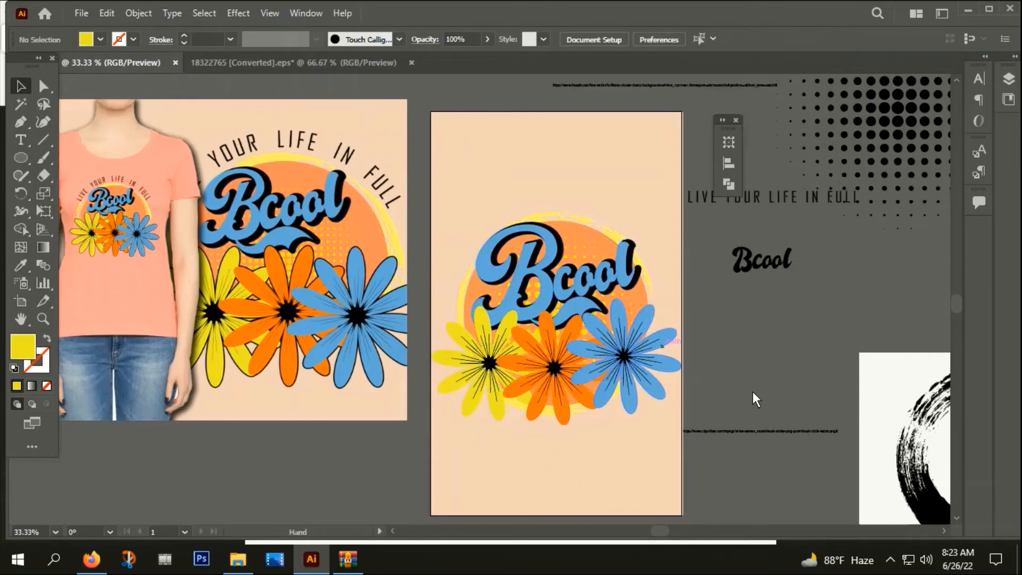
Step: Select the circle artwork group and erase a wavy line across it at the height of the daisy centres
drag(752, 391, 694, 358)
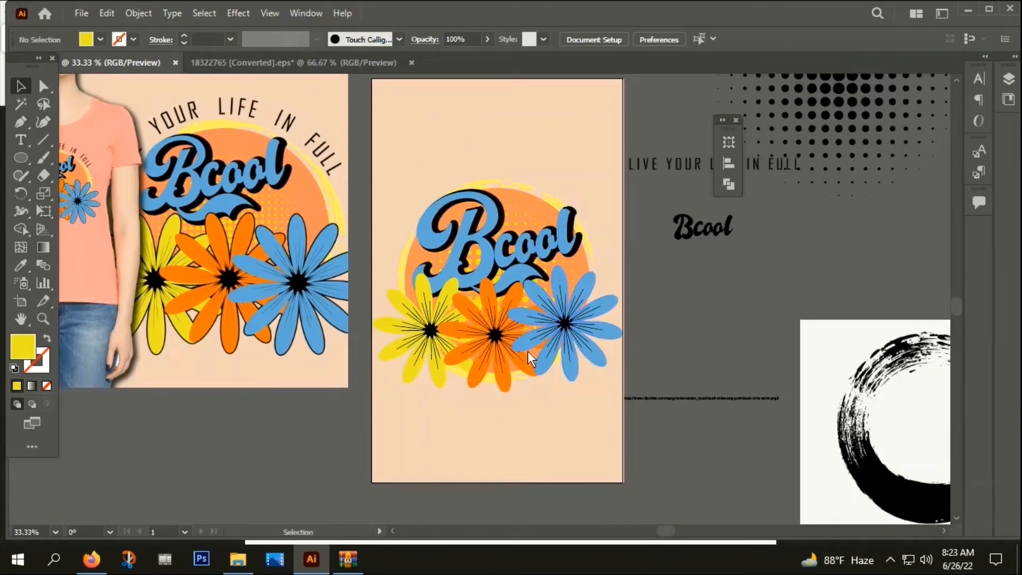
scroll(518, 389, up, 1)
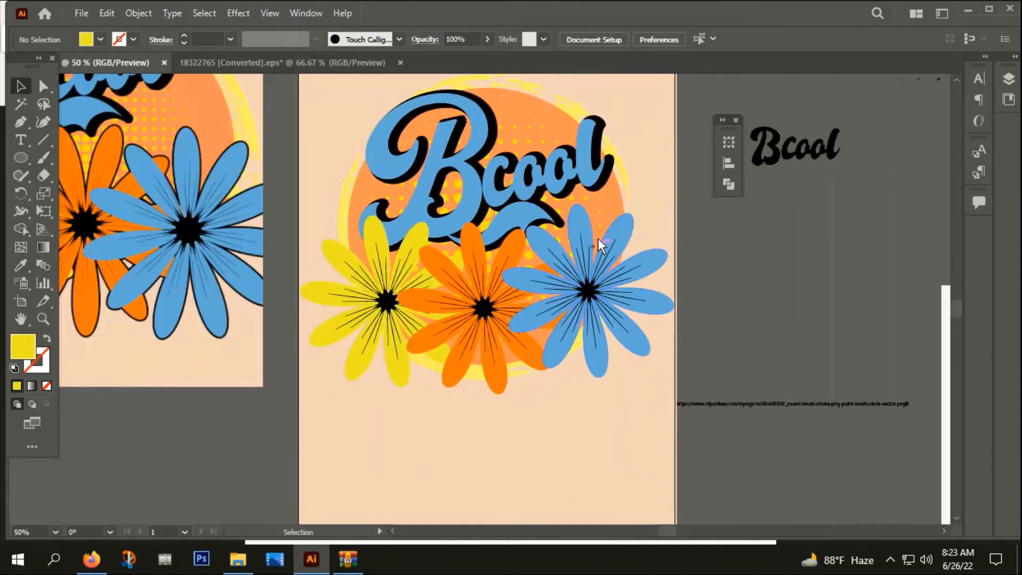
click(618, 193)
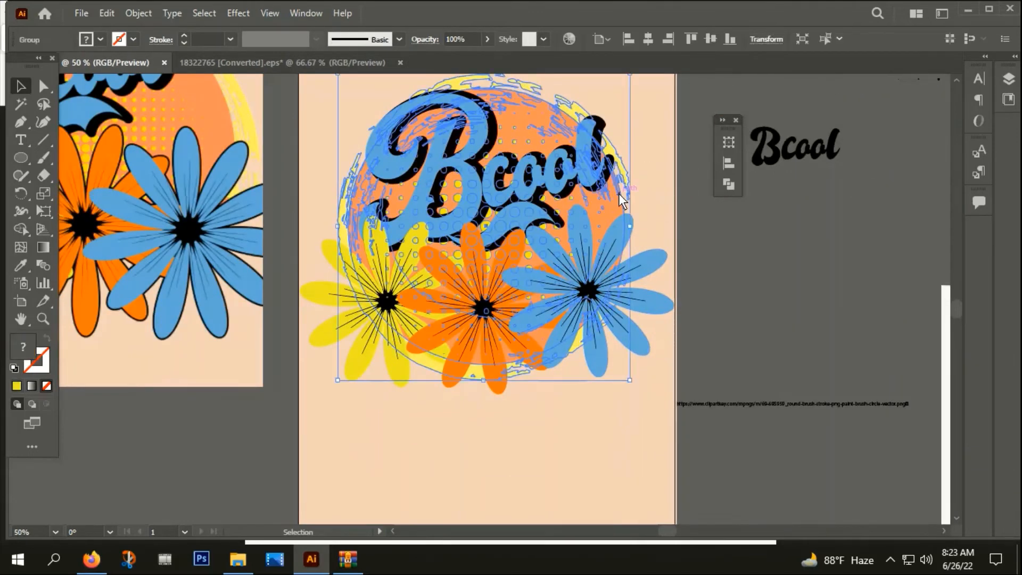
click(666, 242)
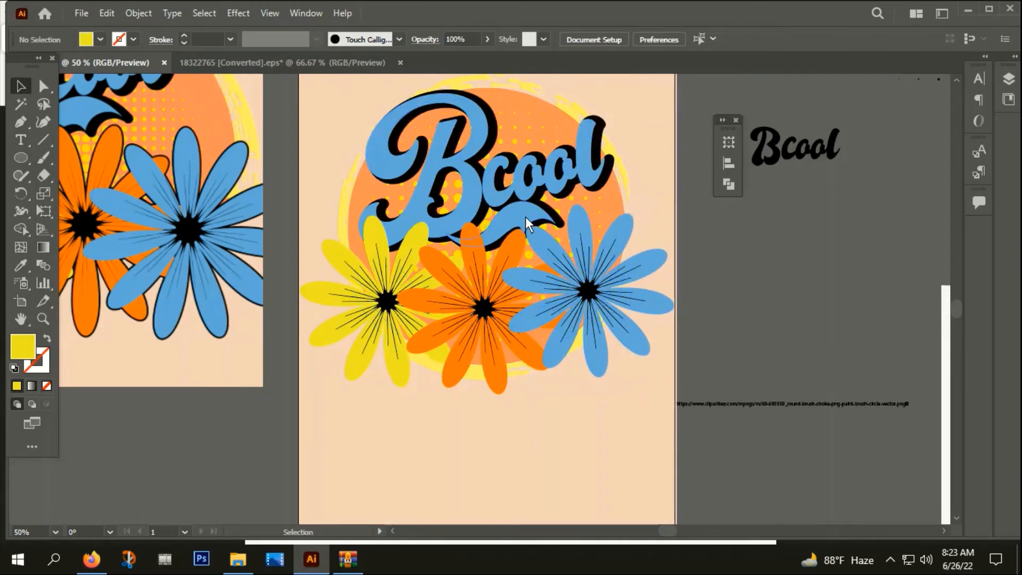
click(610, 200)
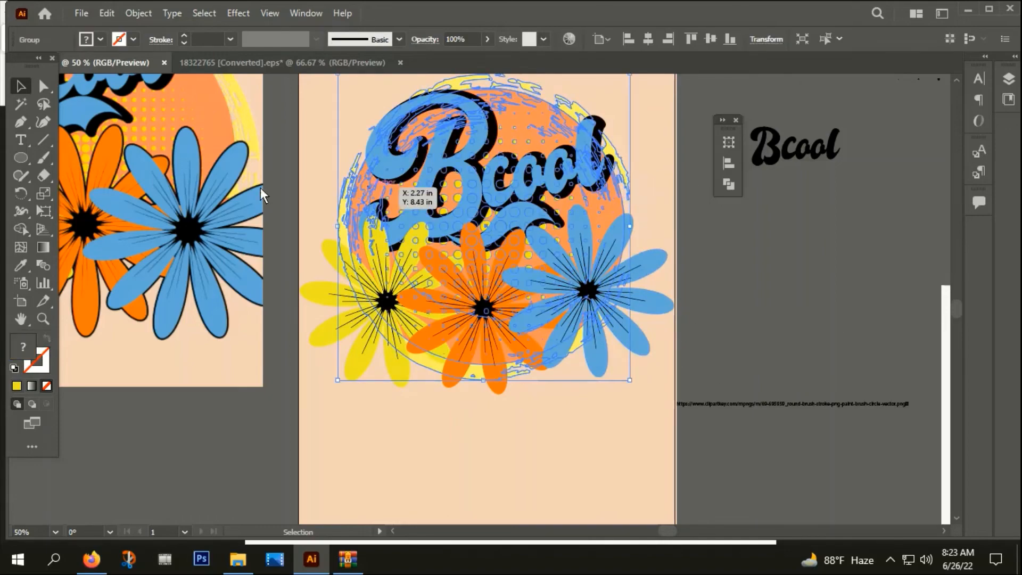
click(43, 175)
scroll(416, 343, up, 2)
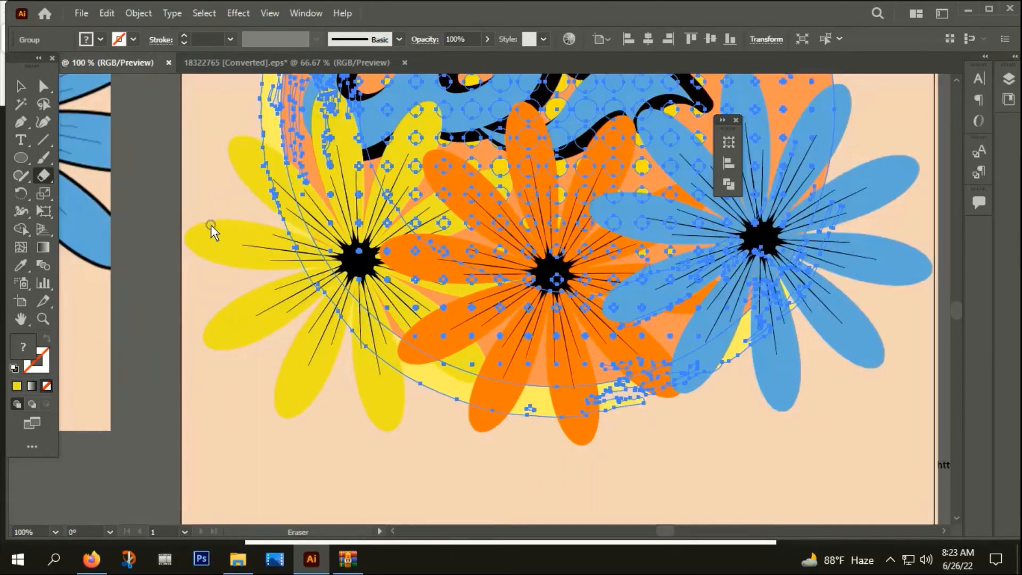
mouse_move(247, 250)
mouse_down()
mouse_move(372, 262)
mouse_move(425, 252)
mouse_move(613, 293)
mouse_move(700, 274)
mouse_move(818, 223)
mouse_move(907, 224)
mouse_up()
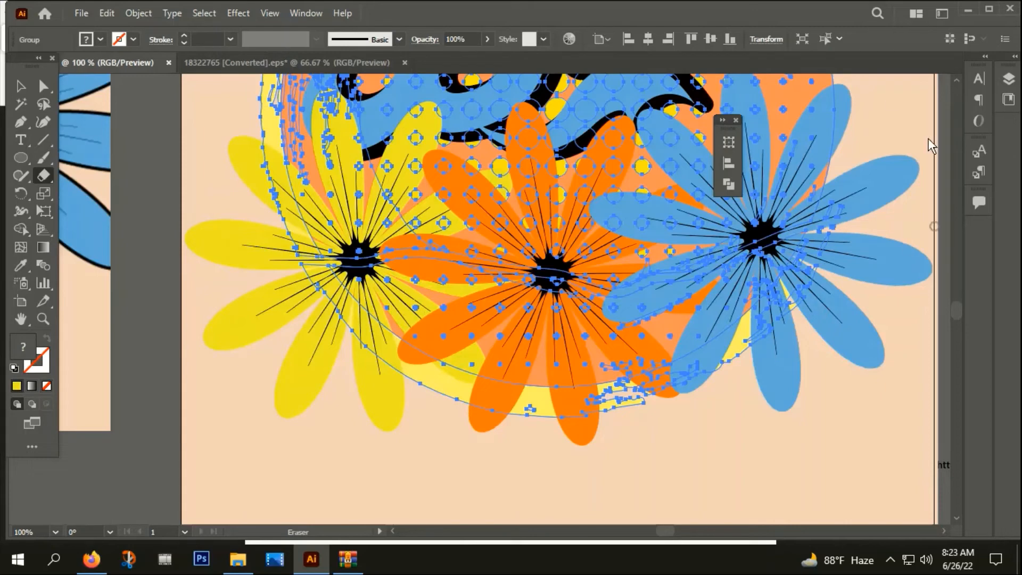
Step: Ungroup the erased circle artwork into separate pieces
click(20, 86)
click(407, 299)
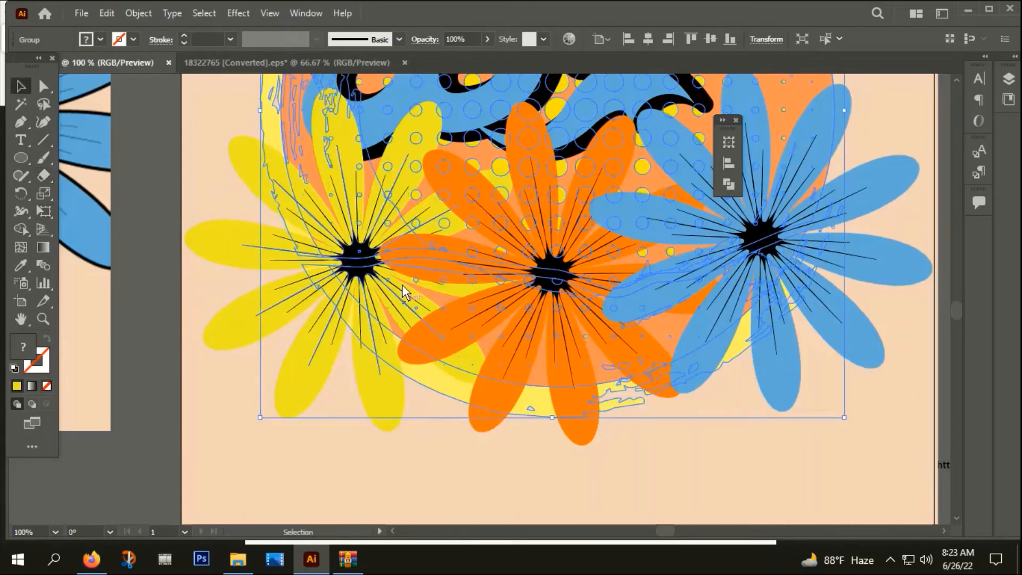
right_click(379, 227)
click(414, 374)
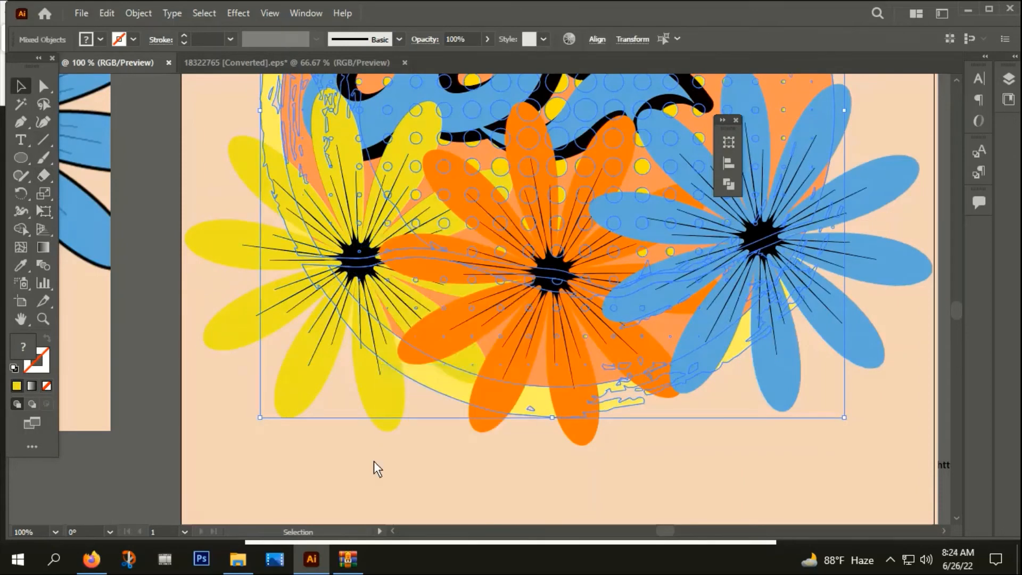
click(366, 471)
Step: Remove the grouped daisies from the artboard to expose the cut circle
key(ctrl+minus)
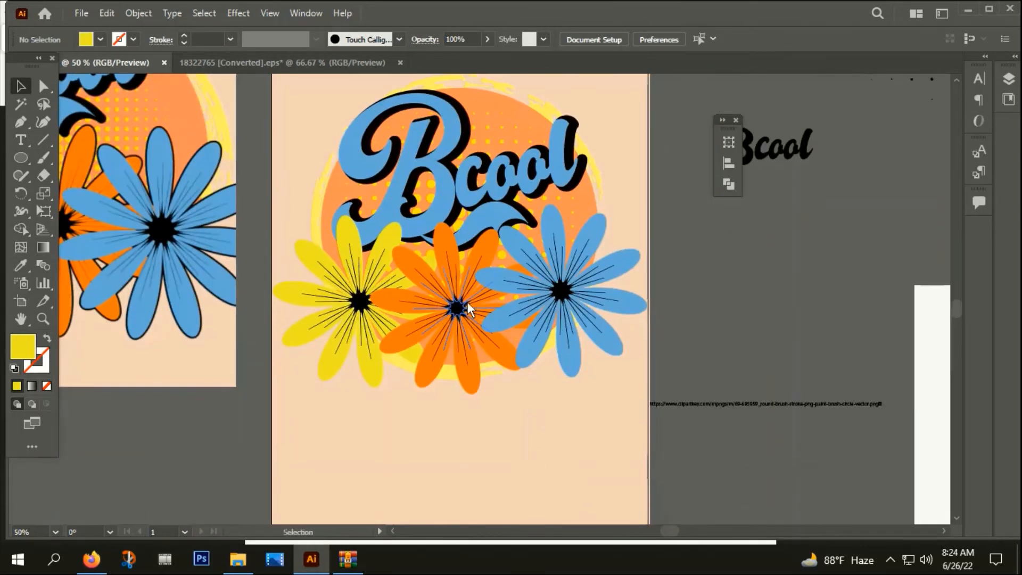
click(462, 295)
key(a)
key(Delete)
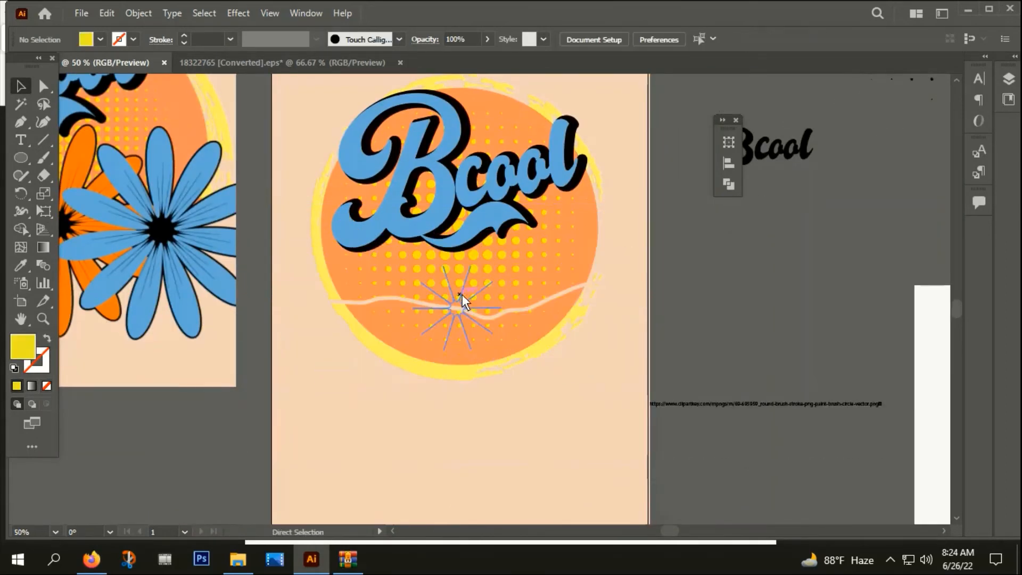
key(v)
scroll(401, 282, down, 2)
scroll(401, 282, up, 2)
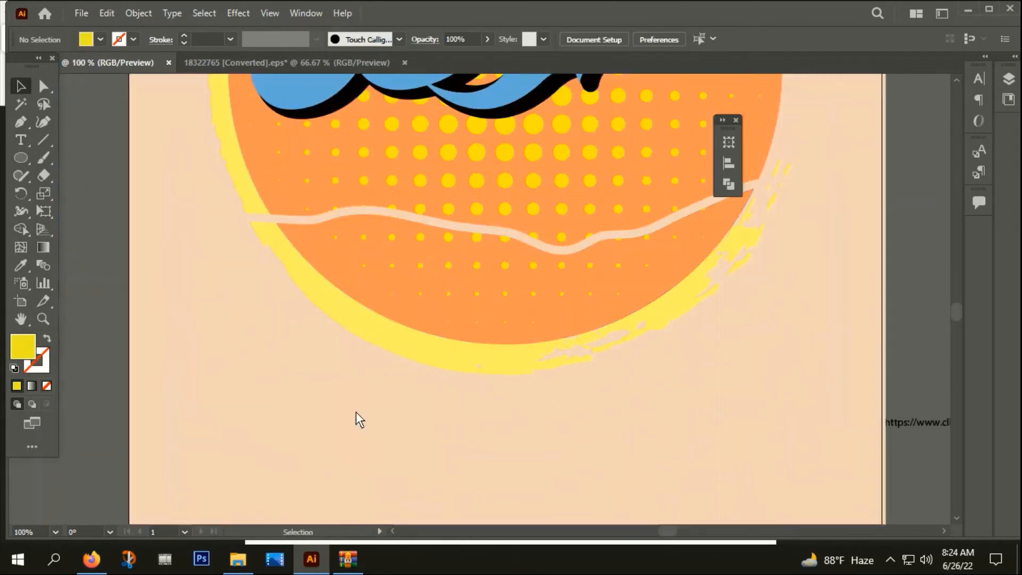
drag(355, 415, 711, 264)
scroll(418, 323, down, 2)
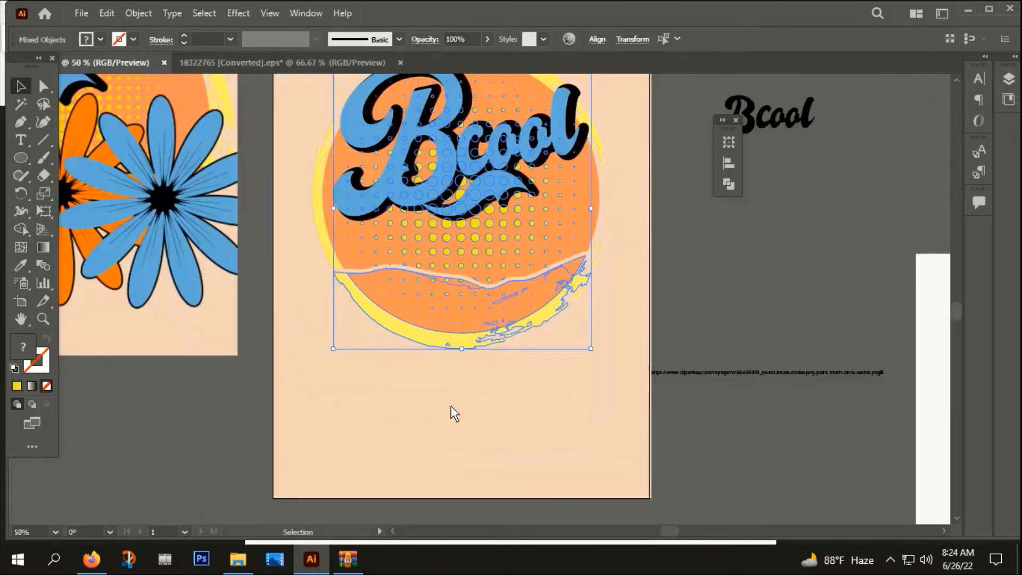
click(451, 405)
scroll(452, 405, down, 1)
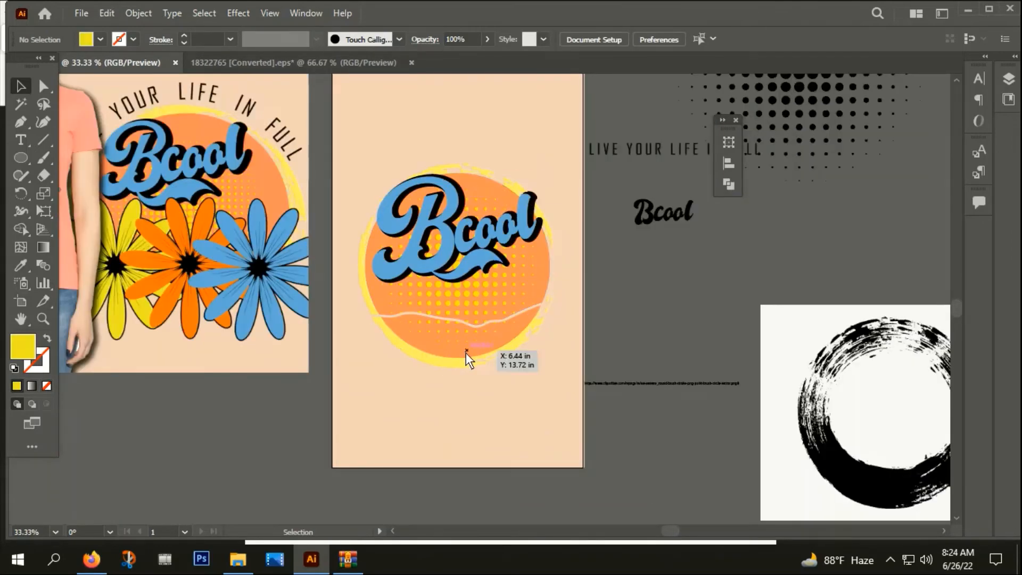
Step: Delete the orange circle piece and the yellow brush-stroke piece below the wavy cut
click(452, 345)
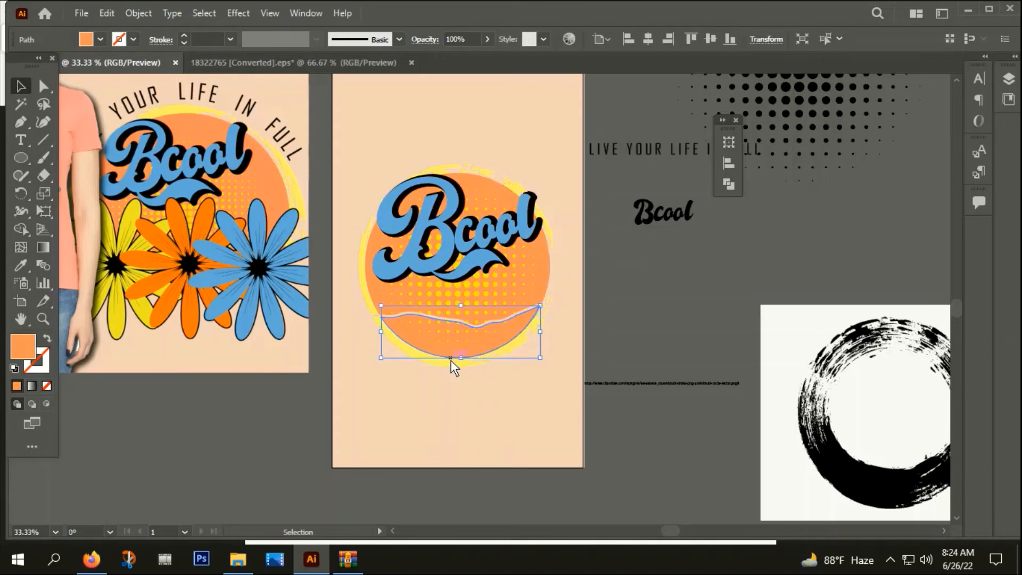
key(Delete)
click(445, 357)
key(Delete)
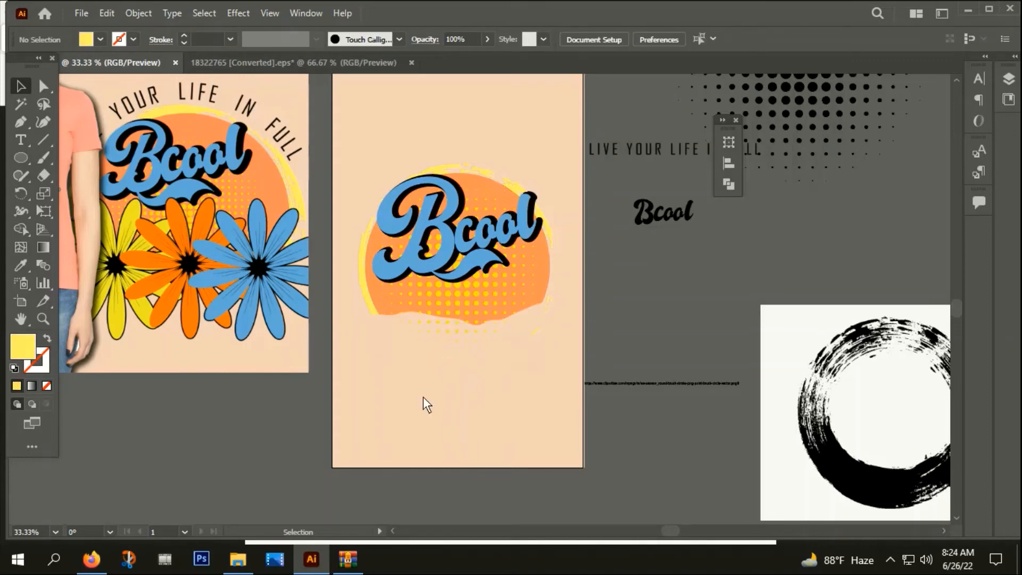
Step: Ungroup the yellow halftone dots over the orange circle into separate dots
click(480, 337)
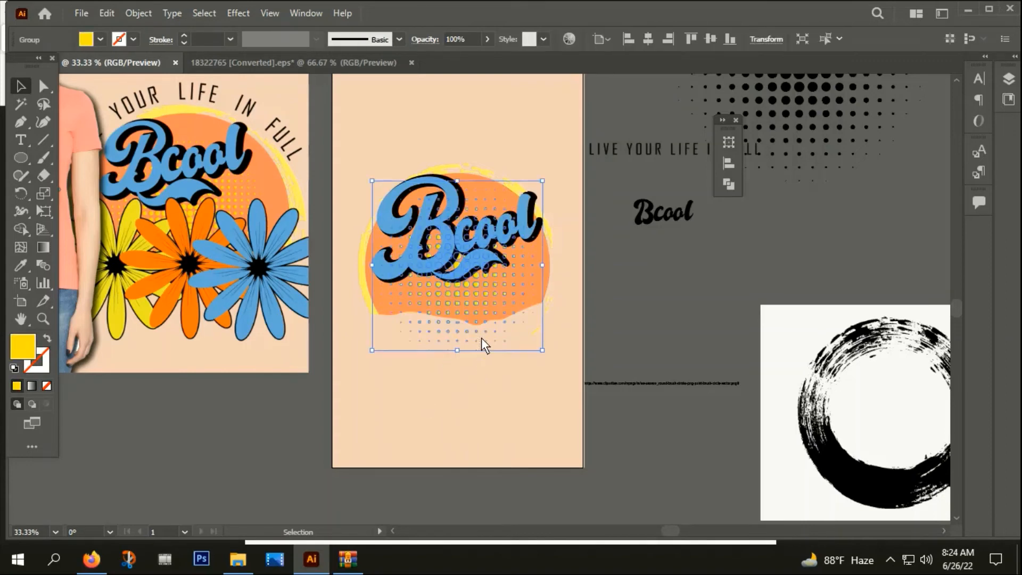
right_click(442, 287)
click(485, 151)
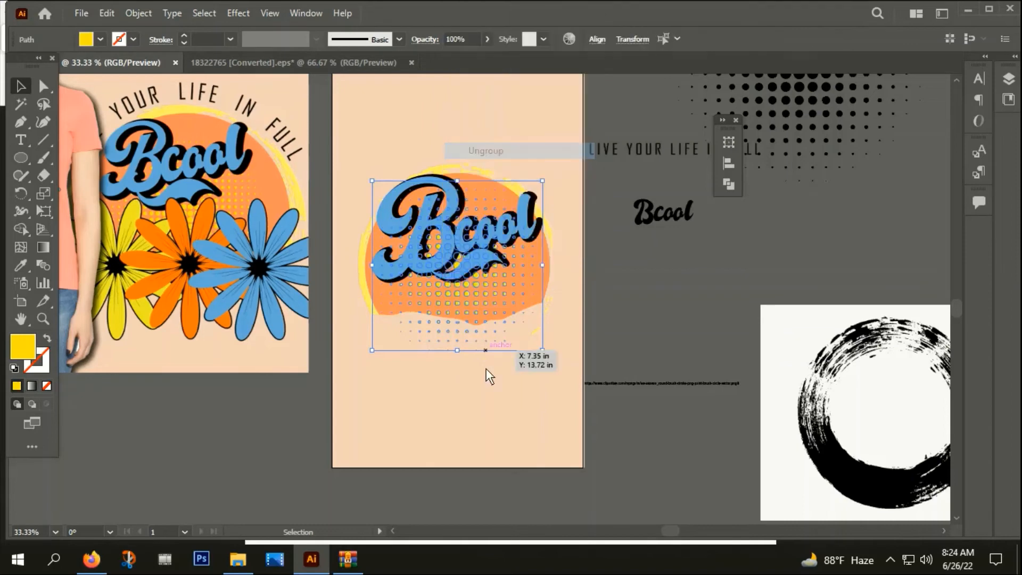
click(379, 399)
Step: Delete the stray halftone dots and yellow brush flecks lying outside the orange circle along the wavy edge
drag(359, 399, 563, 330)
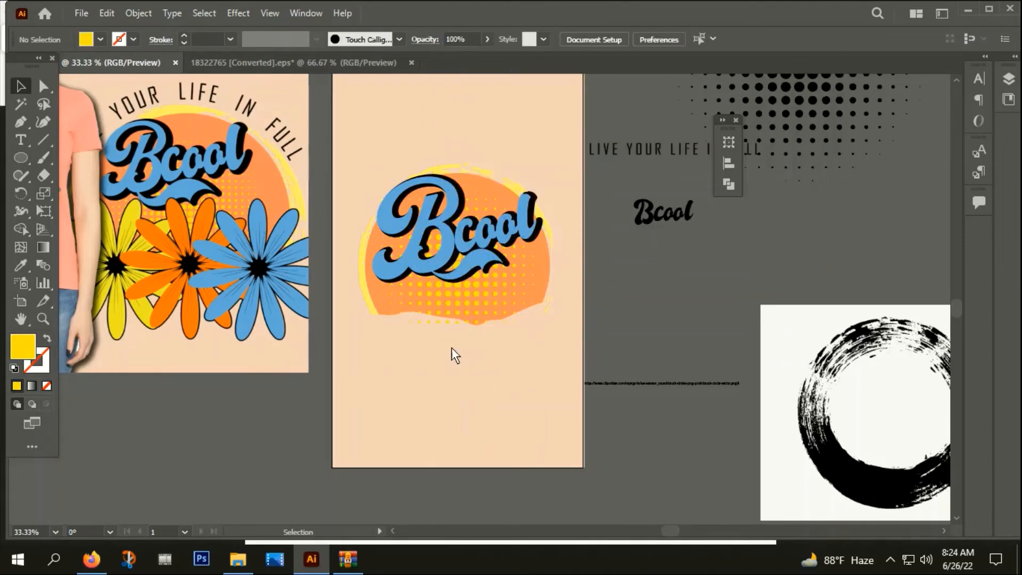
scroll(443, 311, up, 4)
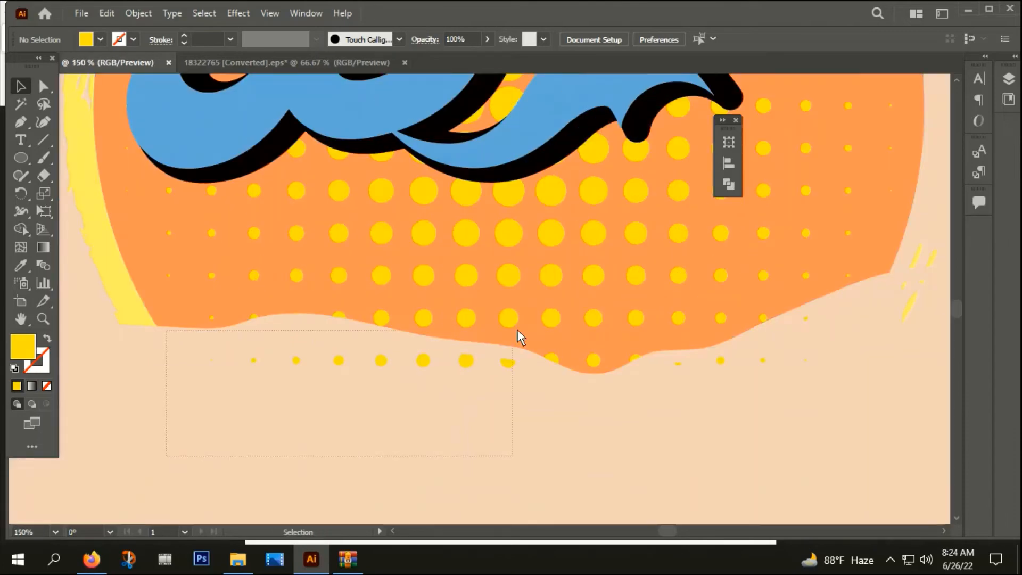
drag(506, 351, 507, 352)
key(Delete)
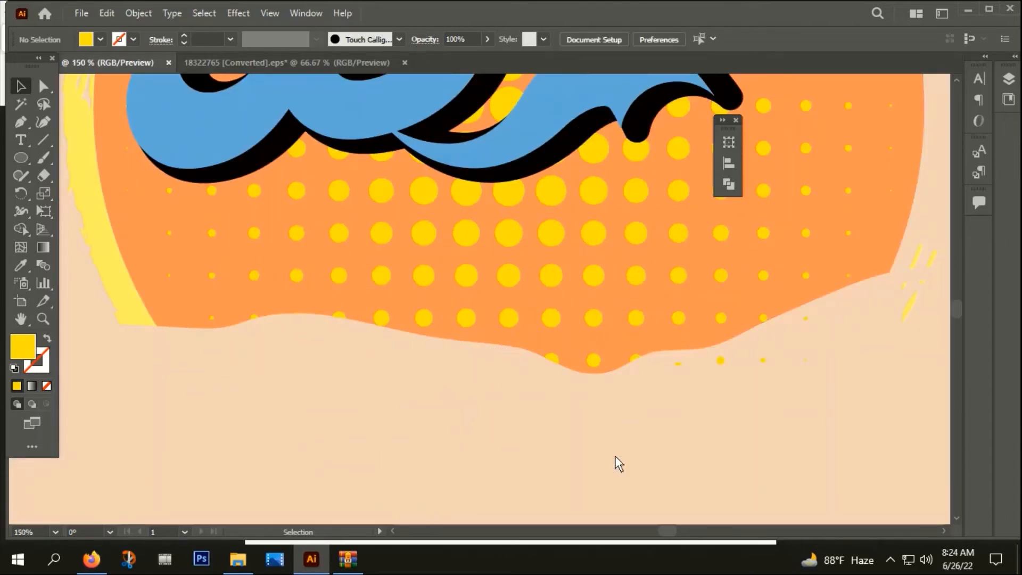
drag(723, 453, 309, 472)
mouse_move(566, 290)
mouse_down()
mouse_move(586, 261)
mouse_move(536, 271)
mouse_up()
key(Delete)
key(Delete)
drag(382, 371, 423, 336)
key(Delete)
key(Delete)
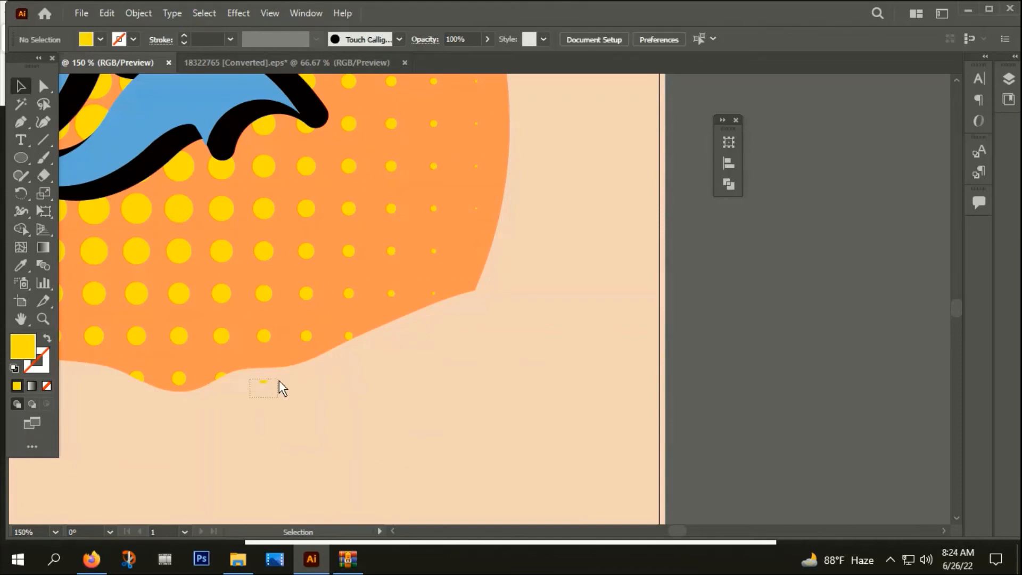
Step: Group the Bcool lettering with the trimmed circle, brush stroke and halftone dots
scroll(398, 400, down, 4)
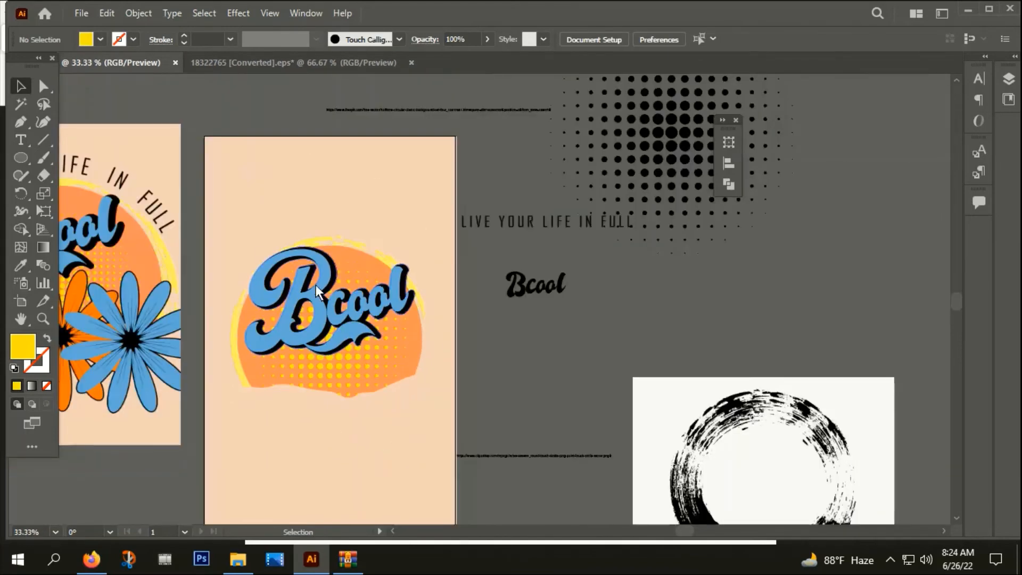
drag(460, 414, 360, 287)
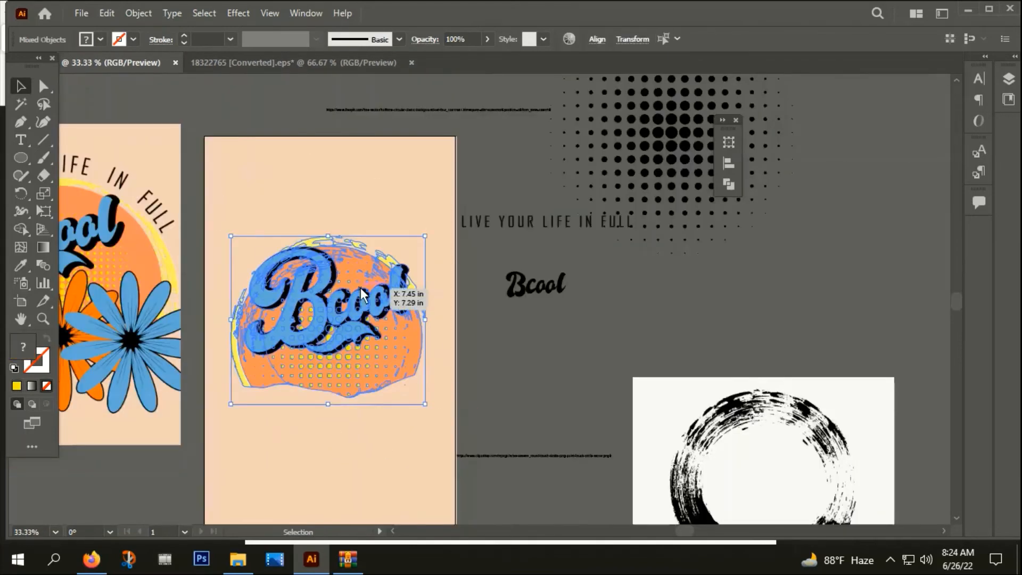
right_click(360, 287)
click(404, 155)
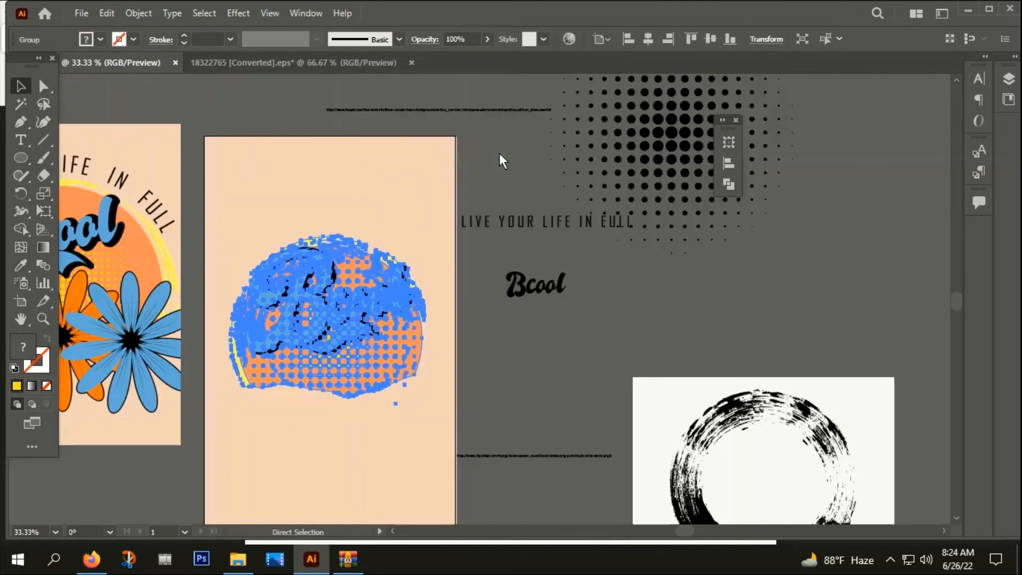
Step: Show the hidden daisy group again over the lettering and clear the selection
key(ctrl+alt+3)
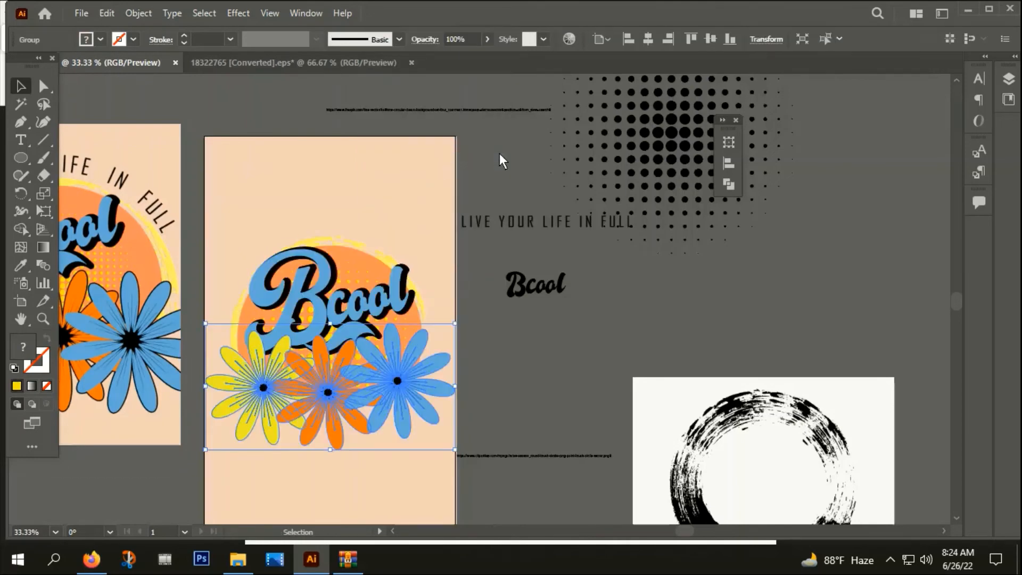
click(453, 366)
drag(484, 416, 519, 403)
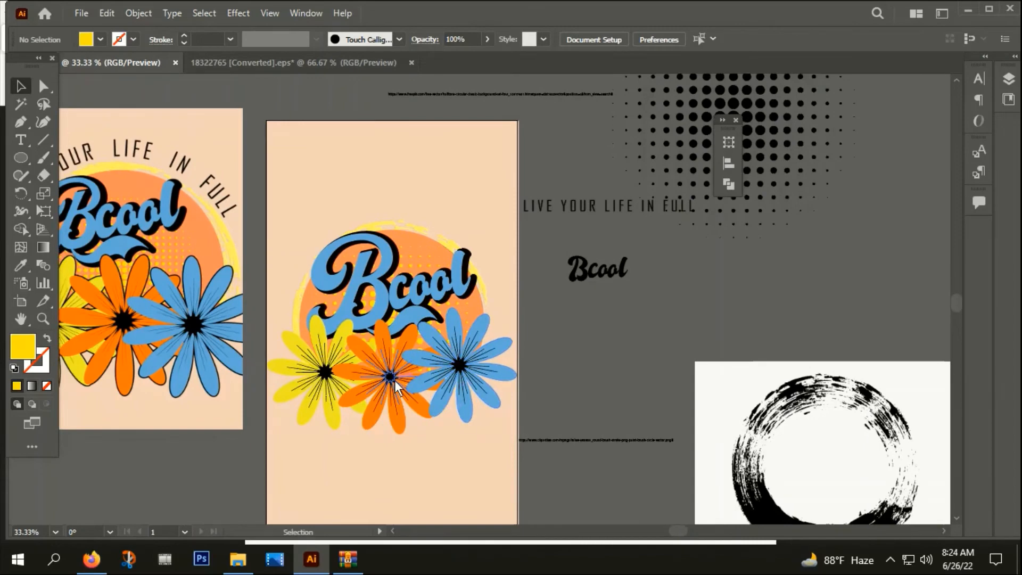
Step: Offset the paths of the daisy group by 2 px with round joins
click(383, 367)
click(135, 13)
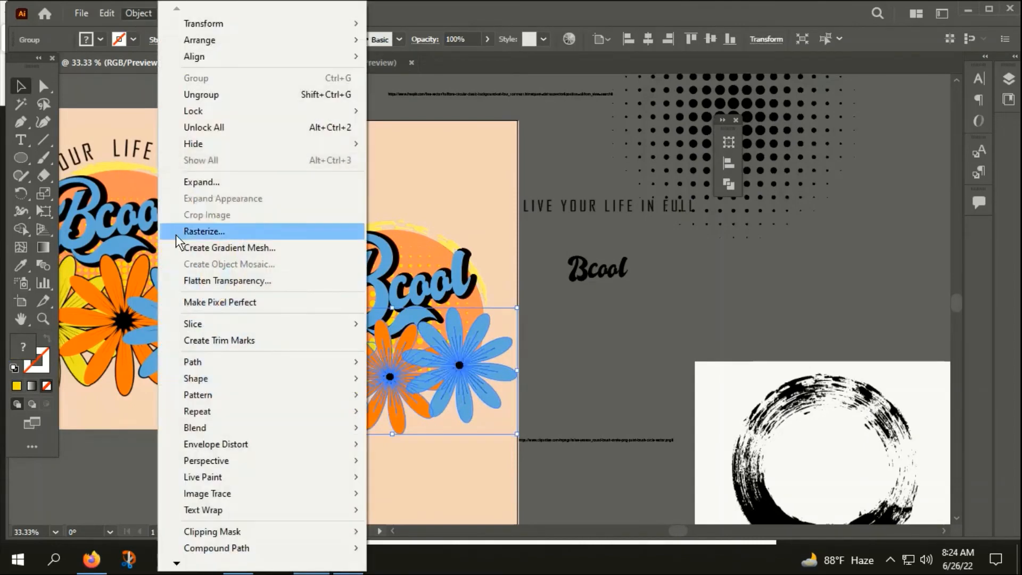
mouse_move(193, 361)
click(464, 420)
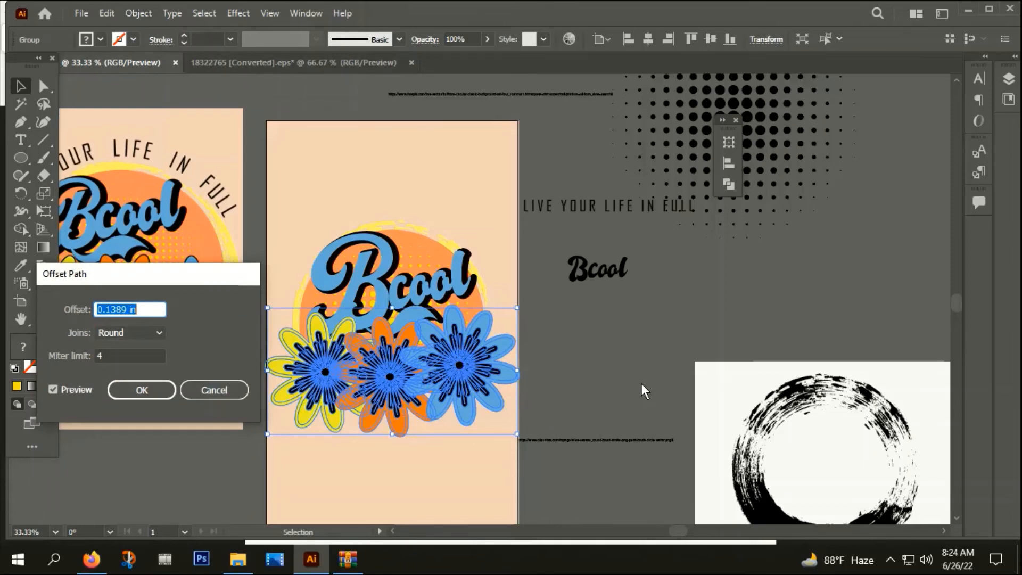
text(2px)
click(132, 391)
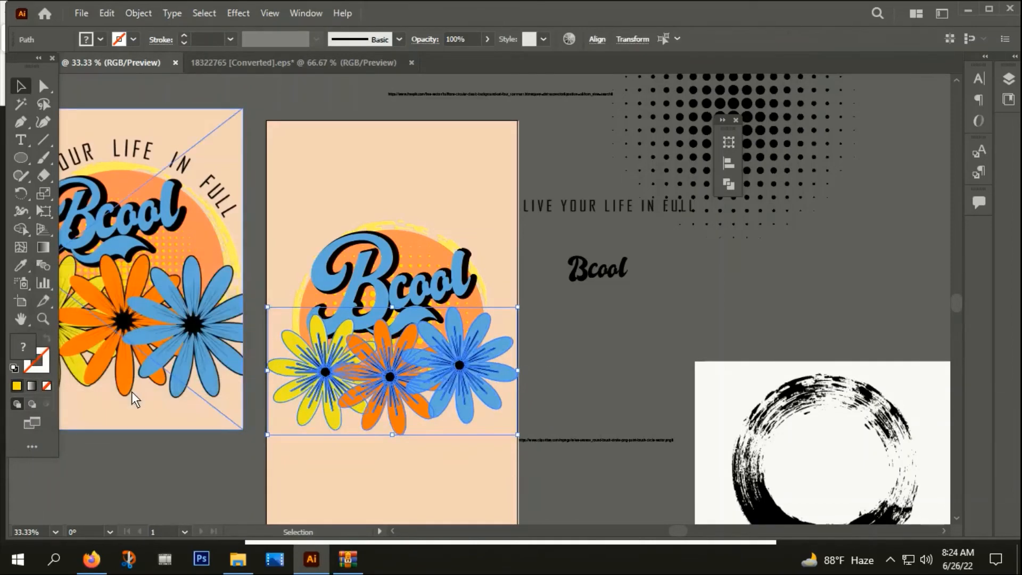
Step: Unite the offset daisy paths into one black shape and paste it behind the daisies as a thin outline
key(ctrl+shift+F9)
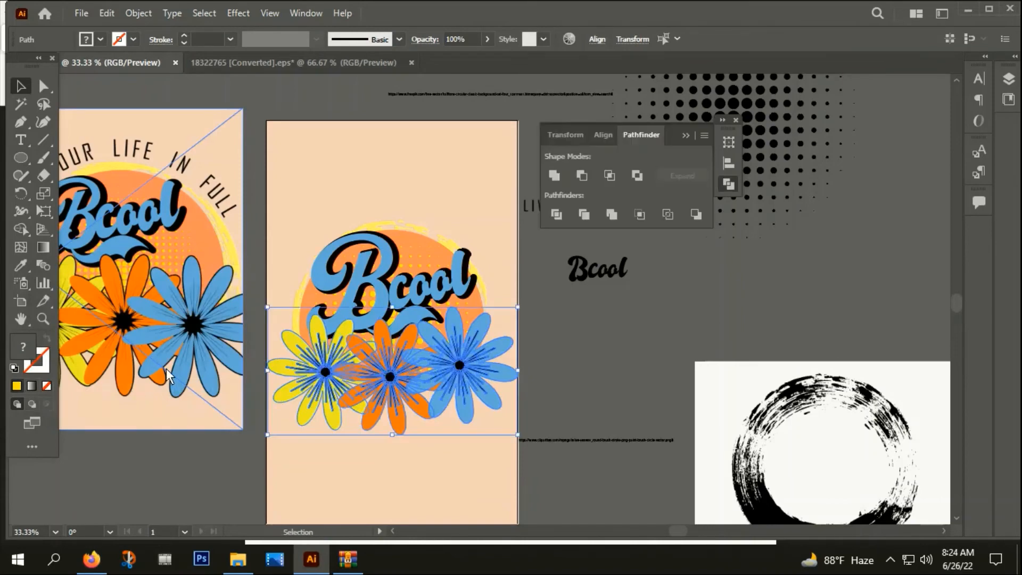
click(554, 176)
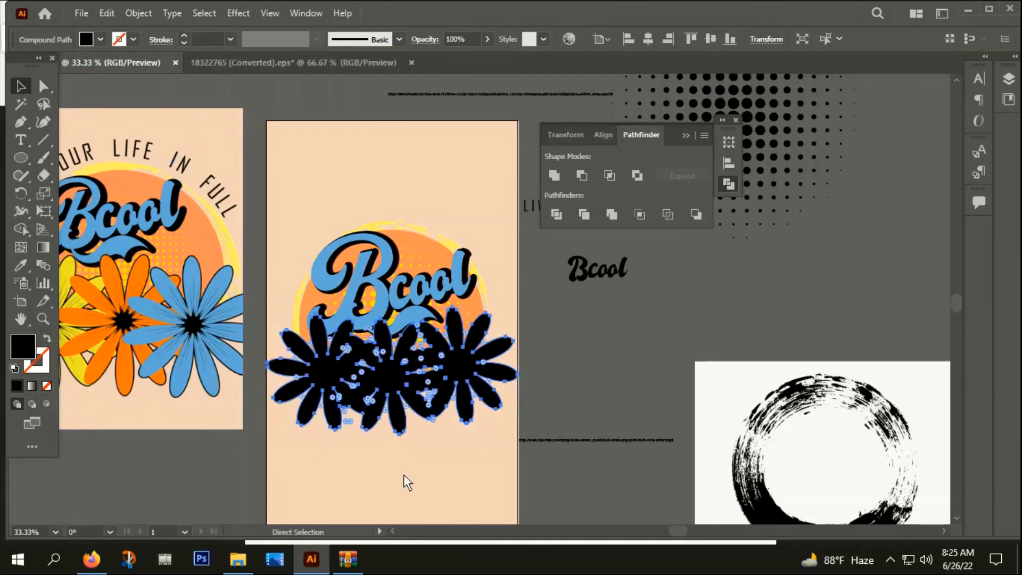
key(ctrl+x)
click(391, 379)
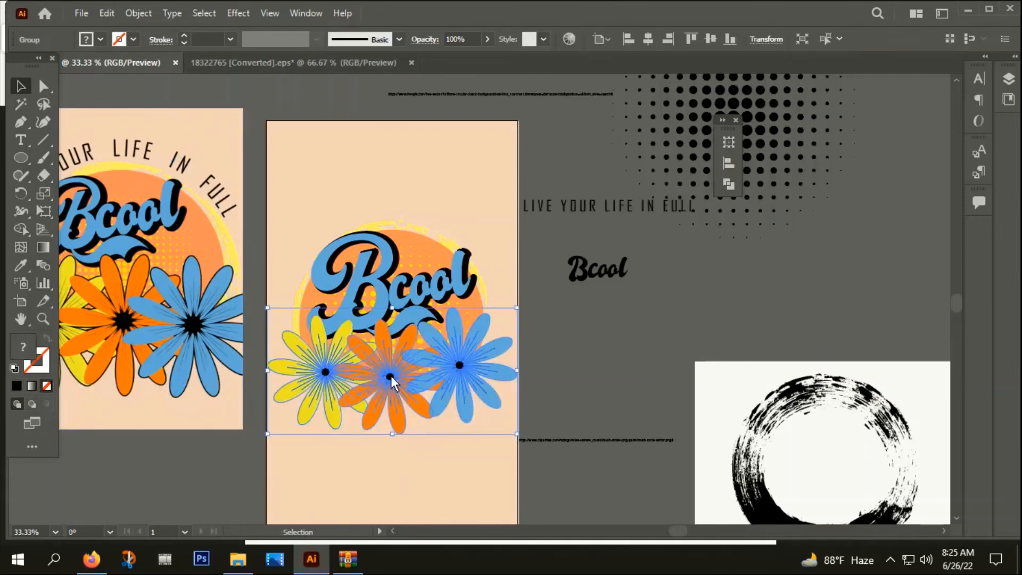
key(ctrl+b)
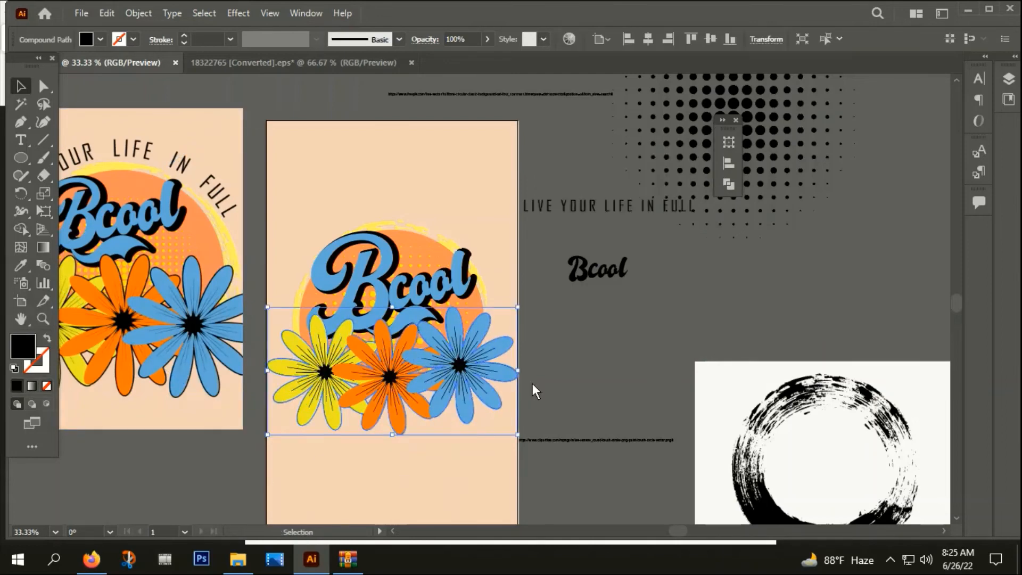
click(538, 372)
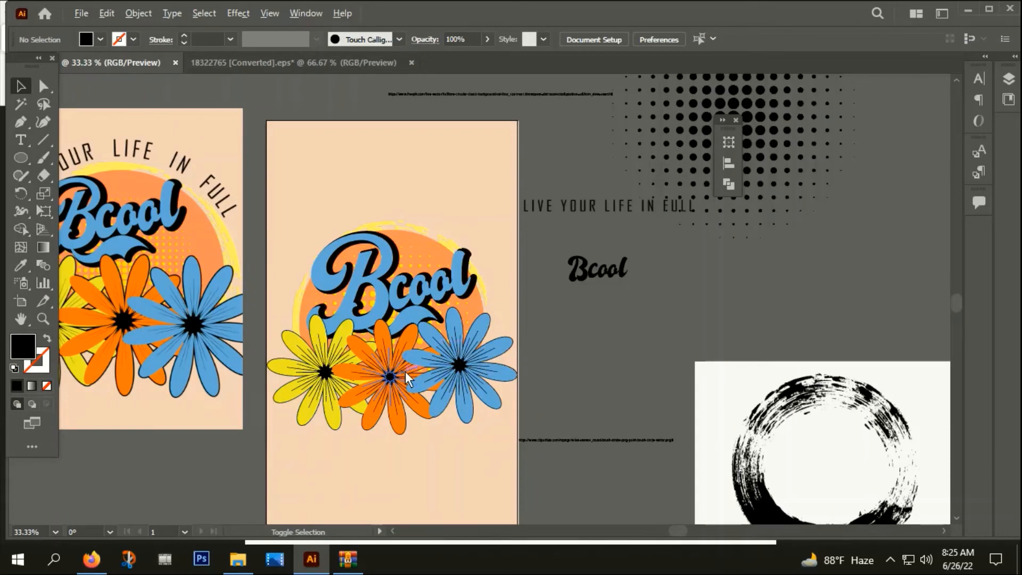
Step: Group the three daisies with their black outline shape
key(ctrl+1)
scroll(634, 322, down, 2)
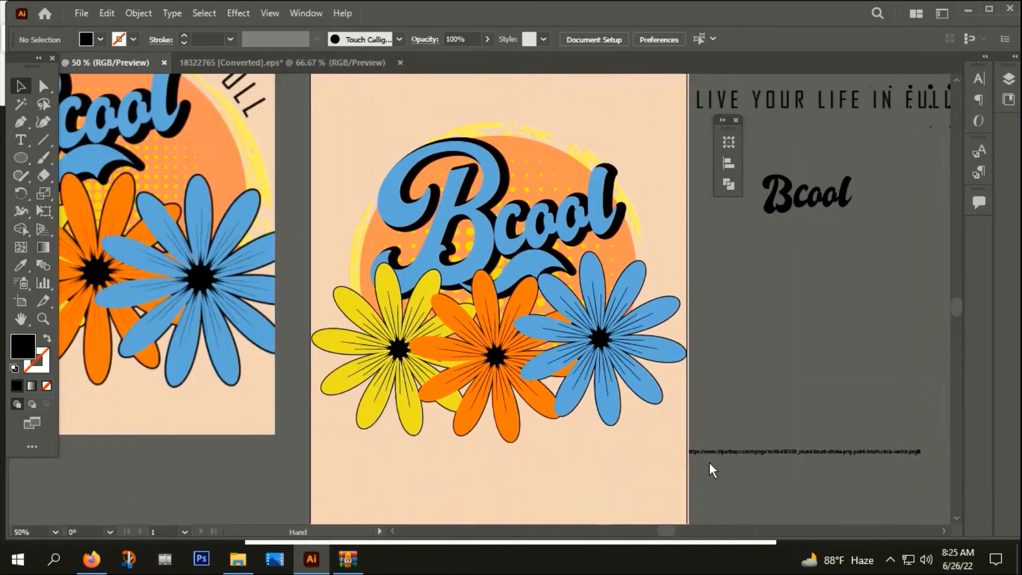
drag(709, 462, 691, 436)
drag(390, 463, 554, 373)
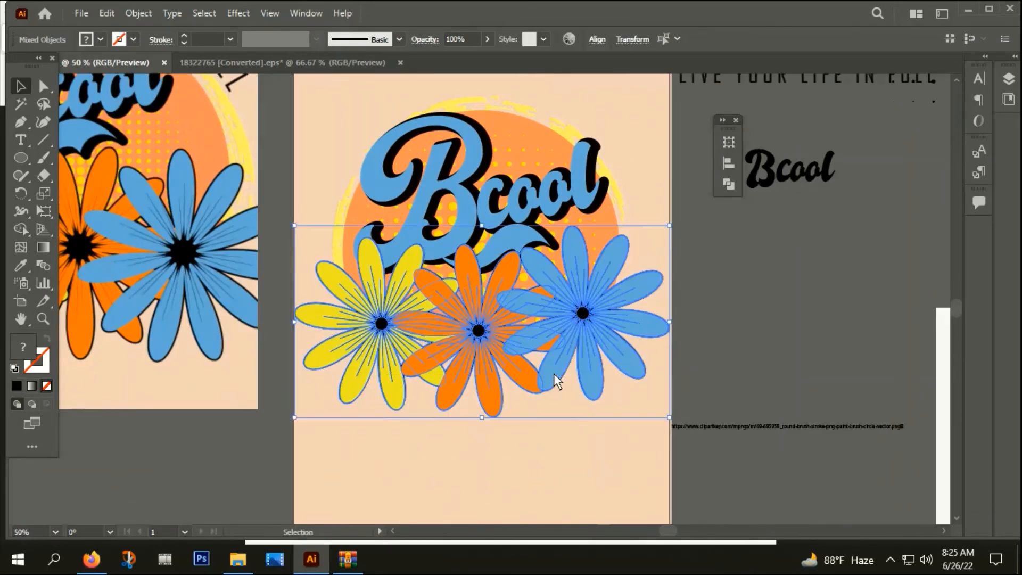
right_click(484, 372)
click(540, 240)
click(500, 471)
Step: Draw a circle around the orange circle artwork, give it a black 1 pt stroke without fill, and centre it on the artboard horizontally and vertically
scroll(499, 473, down, 2)
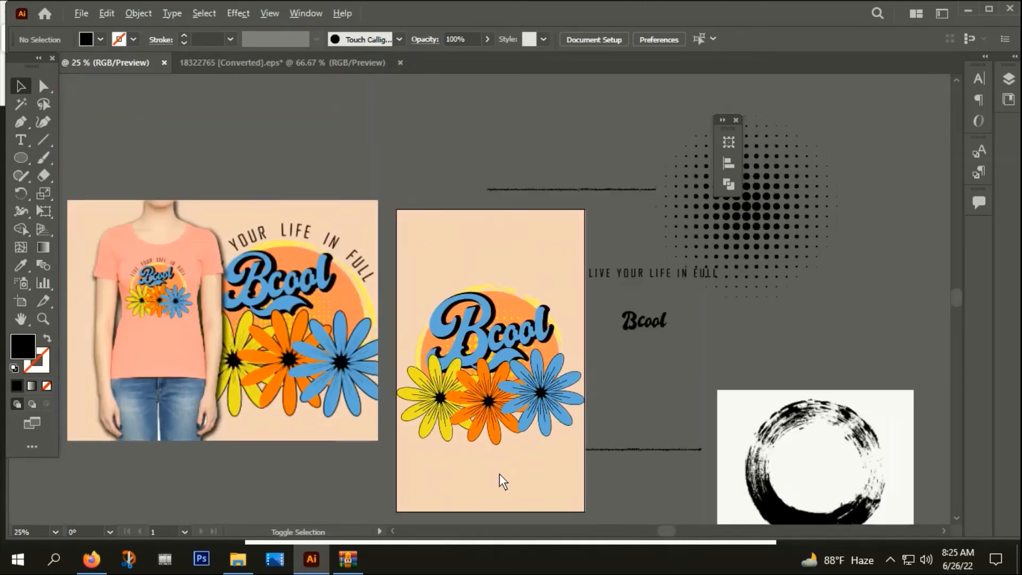
drag(20, 157, 42, 194)
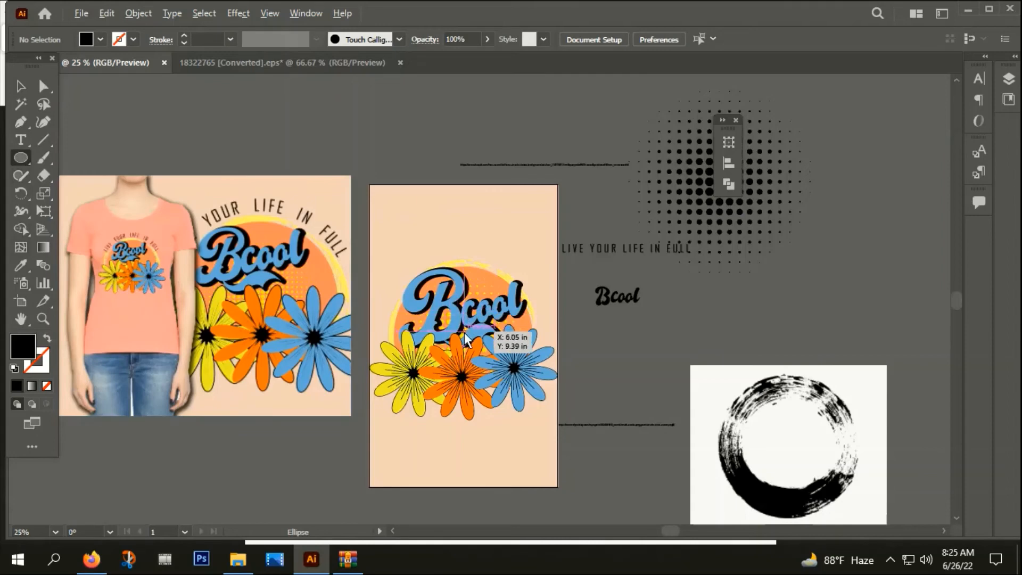
drag(463, 332, 526, 411)
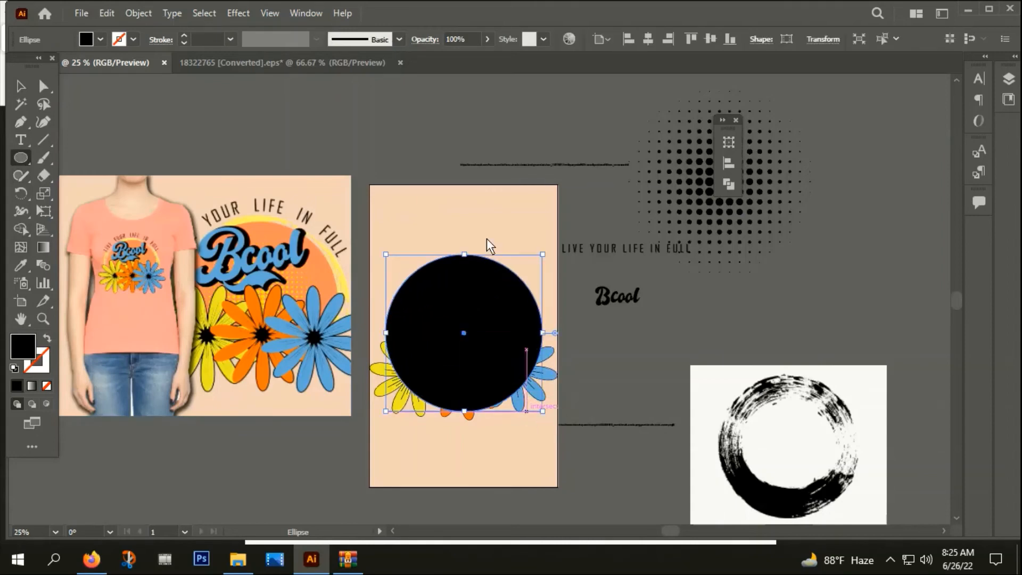
click(49, 340)
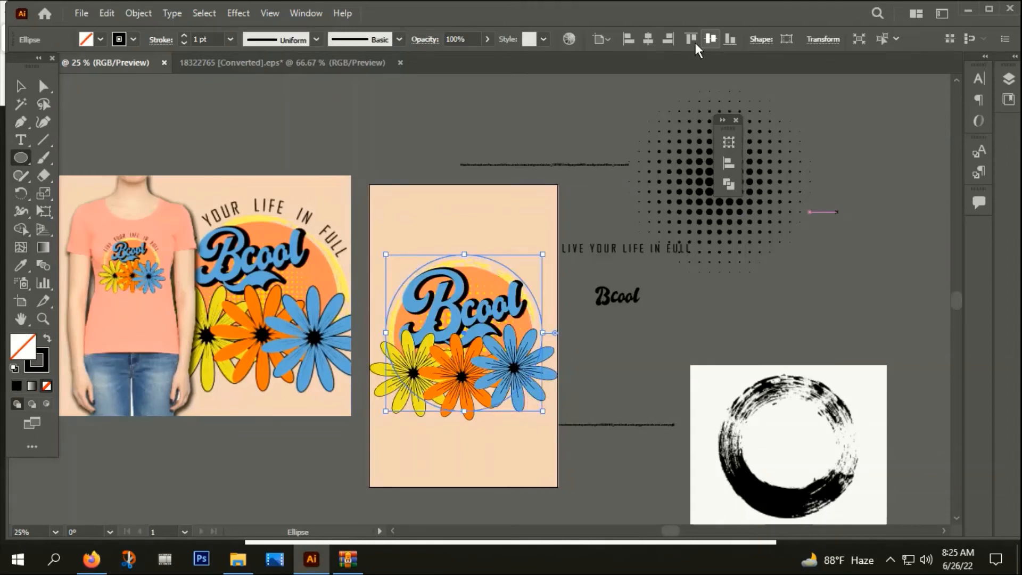
click(647, 38)
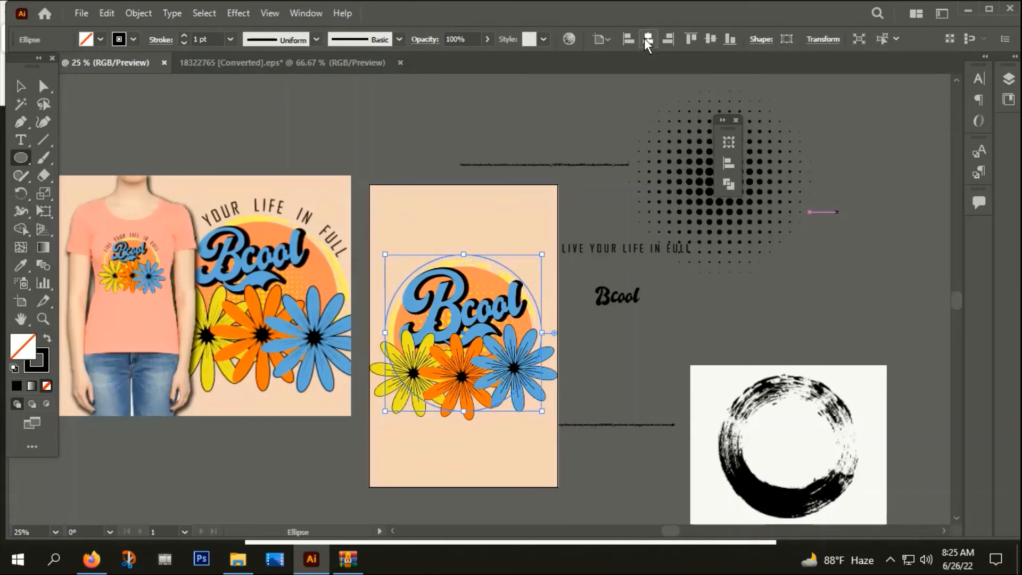
click(711, 38)
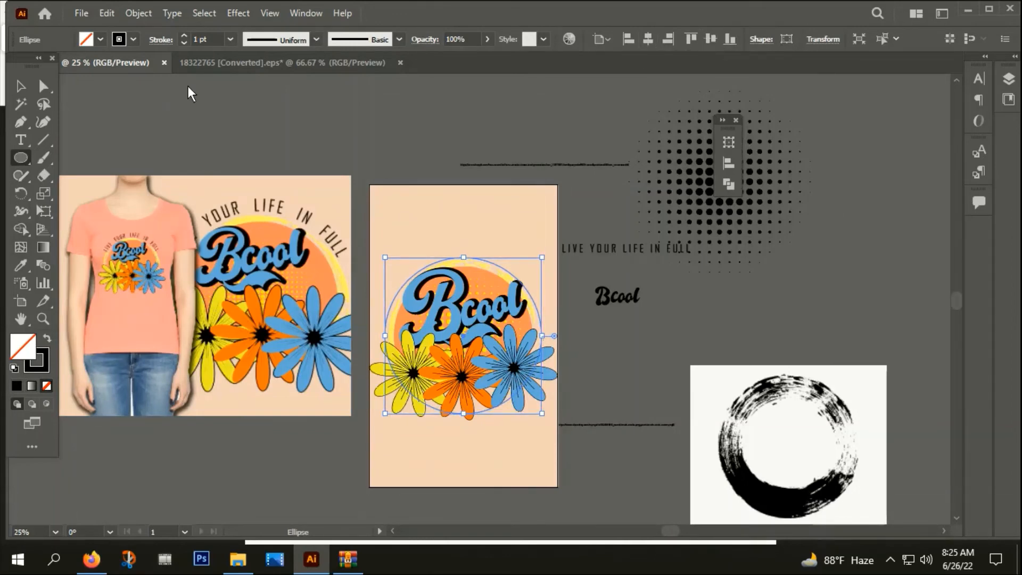
click(21, 86)
scroll(429, 268, up, 2)
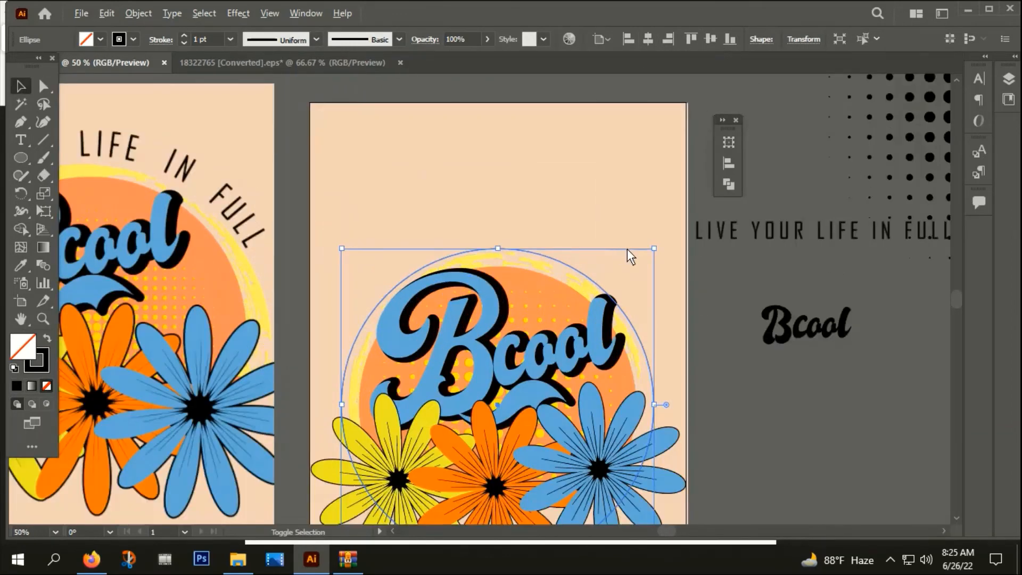
scroll(525, 239, up, 3)
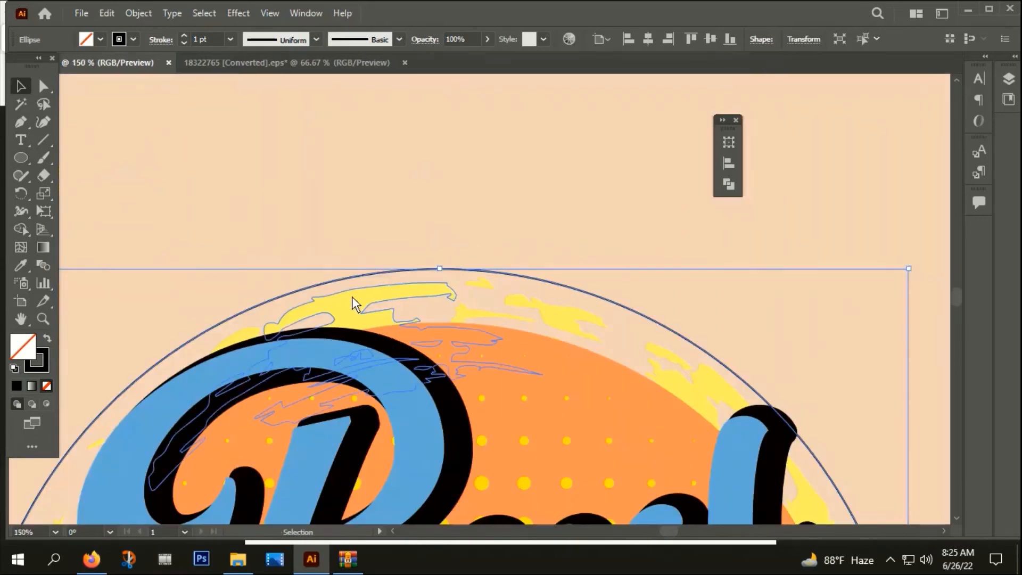
scroll(445, 267, down, 3)
scroll(454, 266, down, 2)
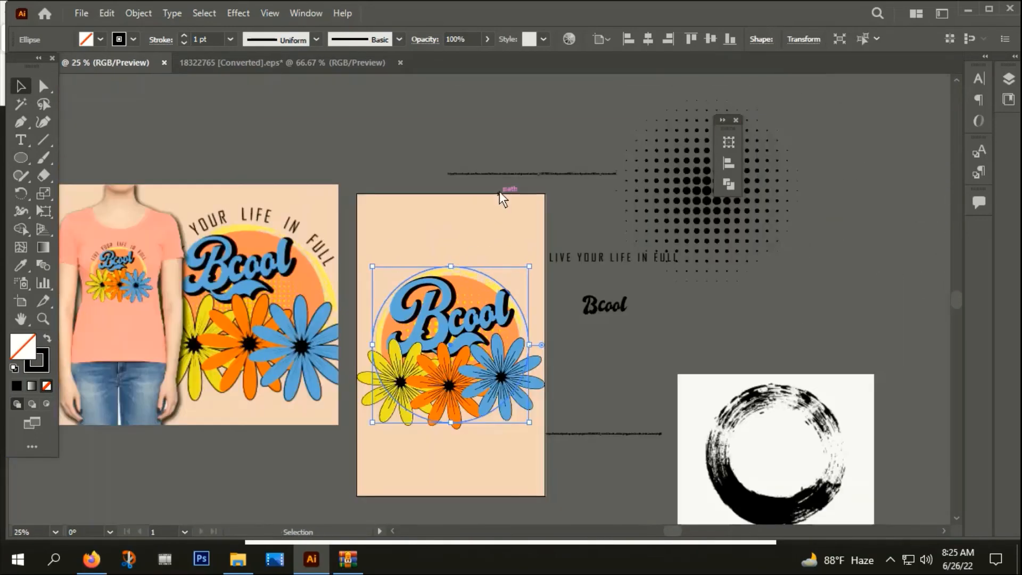
Step: Move the spare "LIVE YOUR LIFE IN FULL" text line down past the artboard's lower corner
click(500, 191)
drag(575, 288, 577, 486)
drag(652, 451, 619, 323)
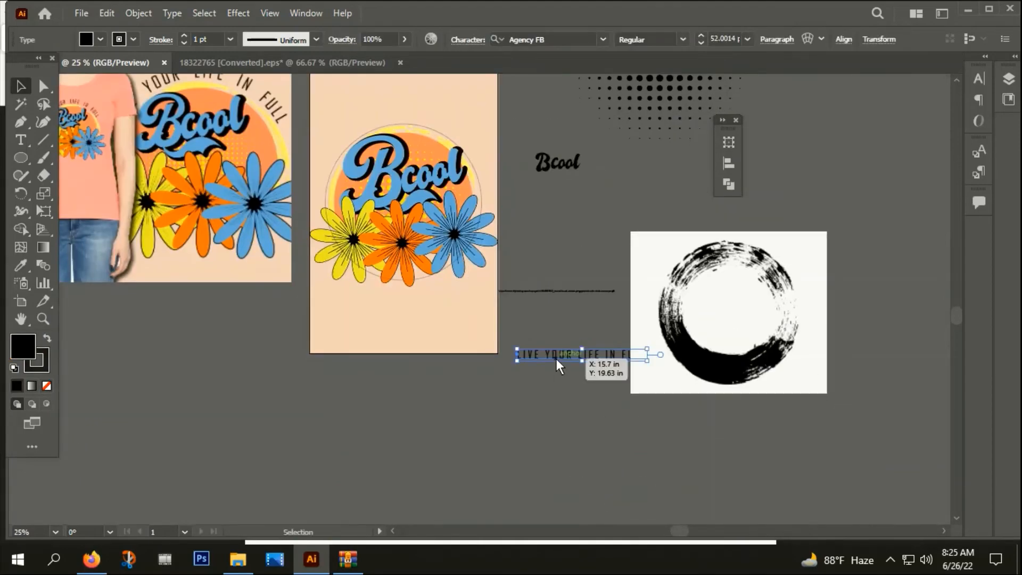
click(580, 319)
Step: Convert the guide circle into a type path and place "LIVE YOUR LIFE IN FULL" on it in Agency FB, starting at its left side
scroll(404, 132, up, 3)
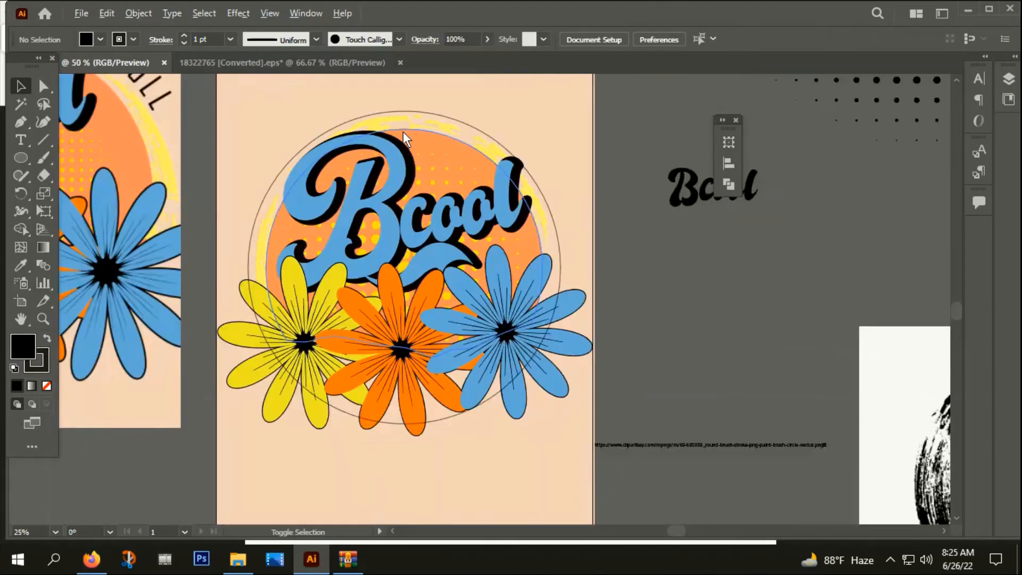
click(403, 106)
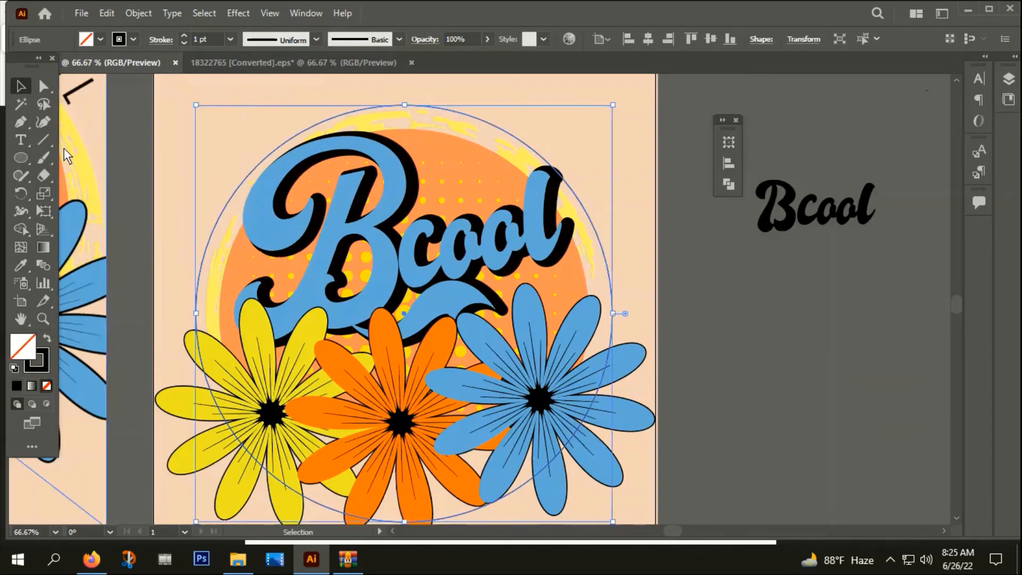
click(21, 140)
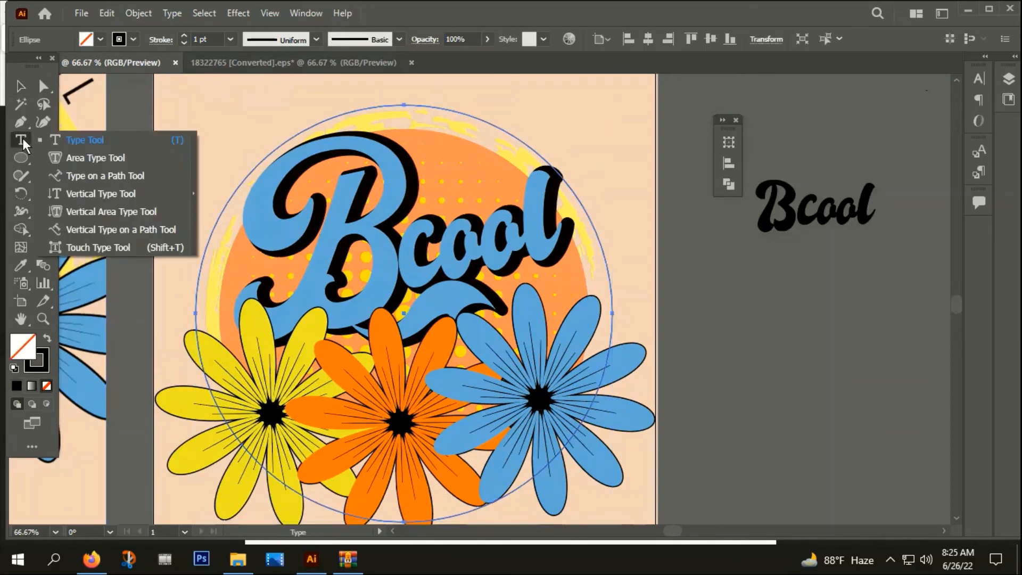
click(87, 177)
click(196, 296)
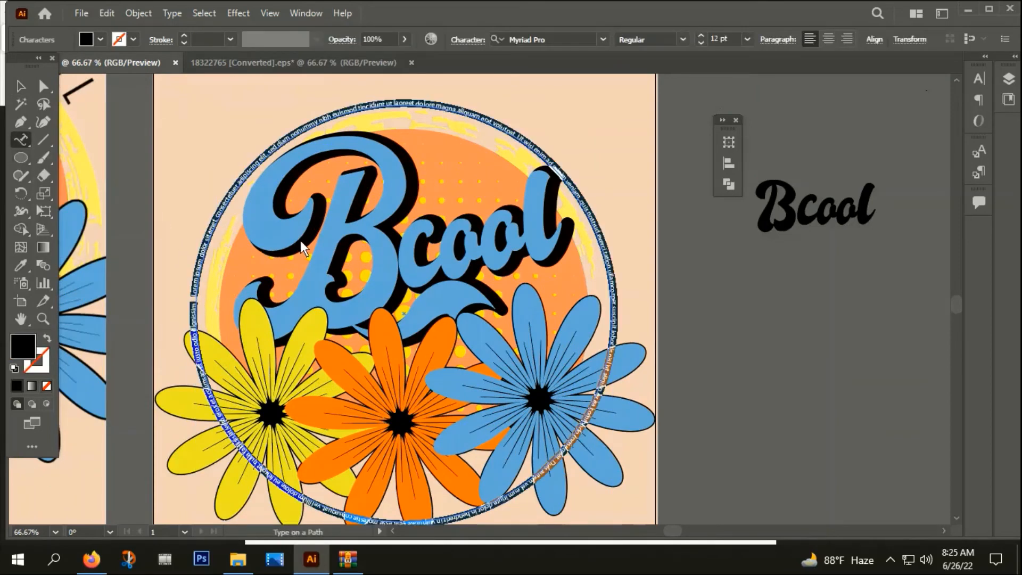
key(Escape)
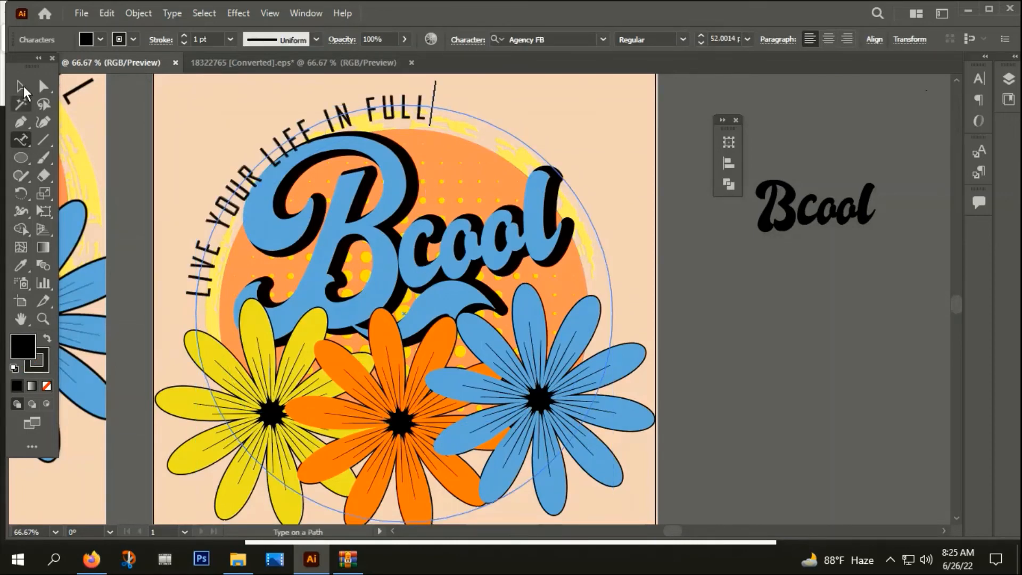
key(Escape)
Step: Rotate the circular text clockwise and scale it up slightly so it arches over the Bcool lettering
scroll(260, 259, down, 1)
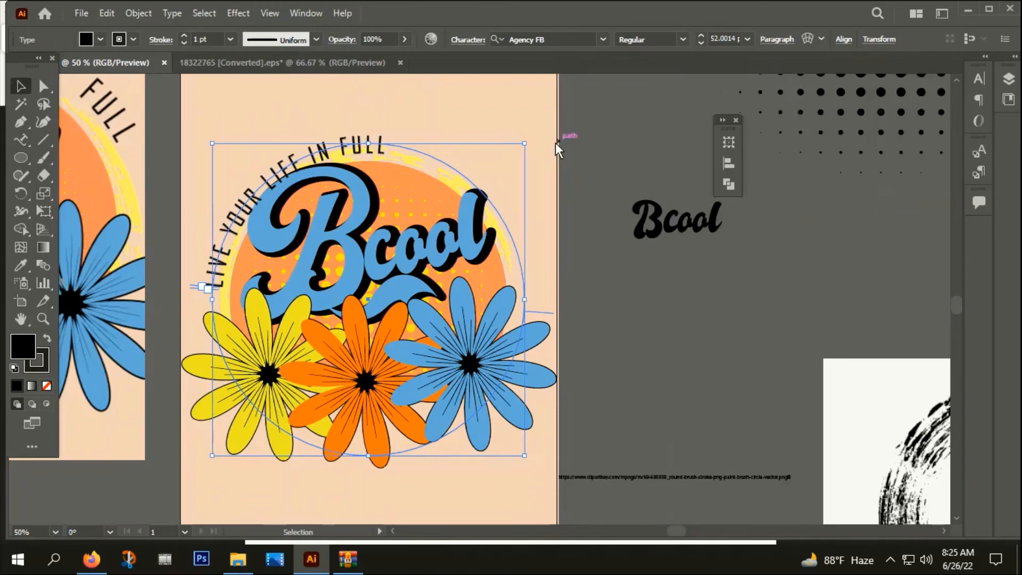
drag(532, 141, 604, 251)
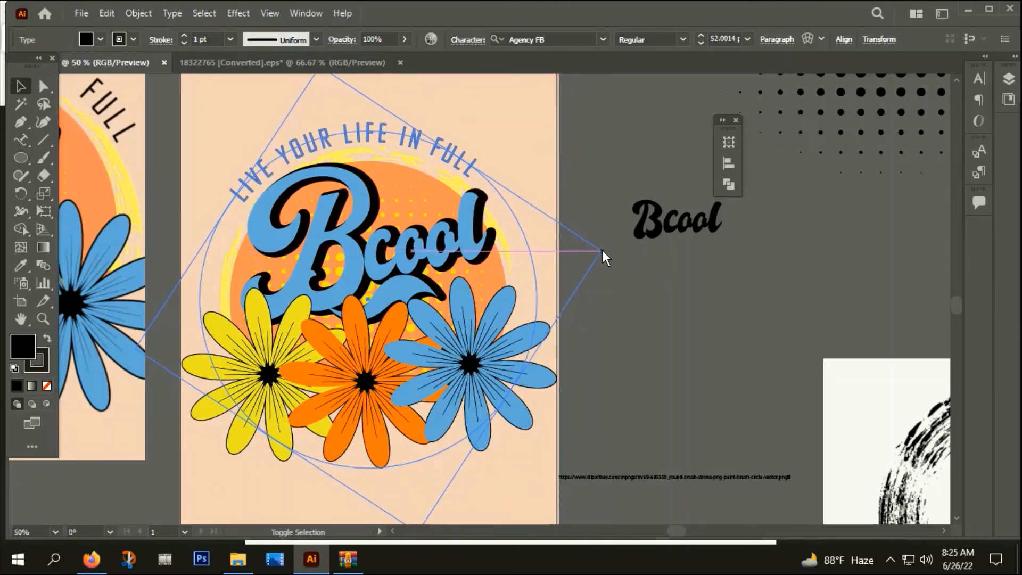
scroll(607, 250, down, 2)
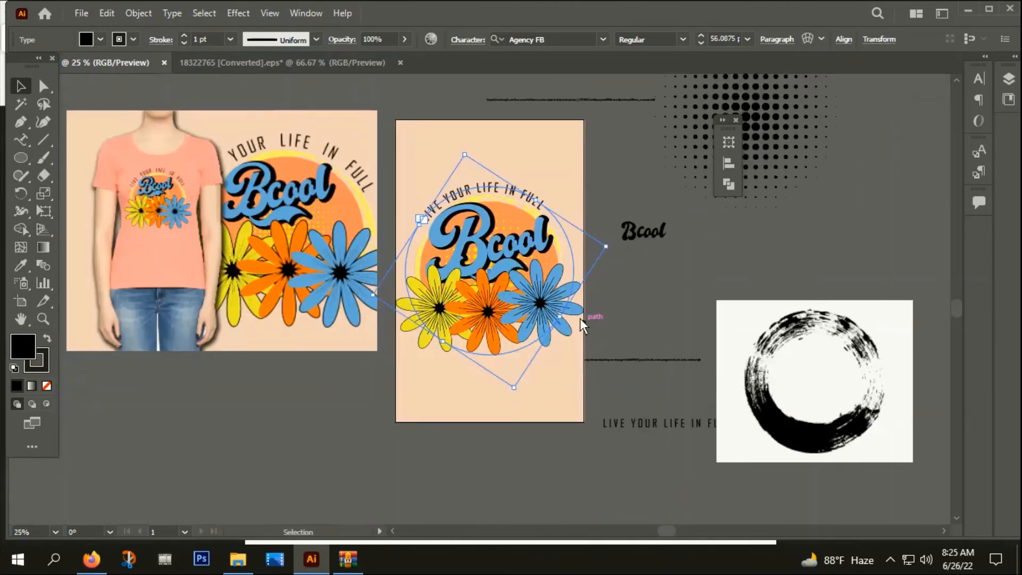
scroll(528, 184, up, 1)
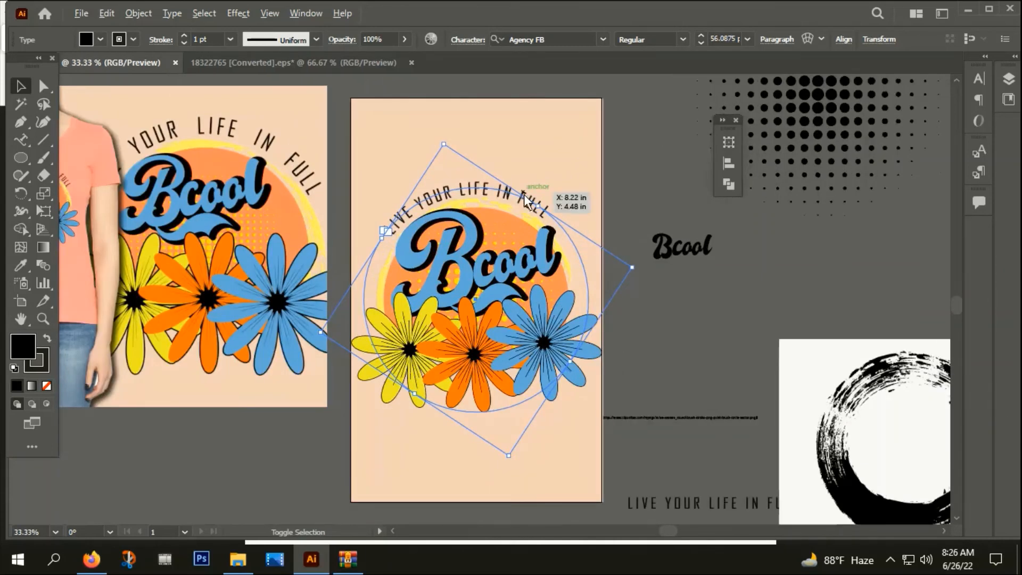
scroll(523, 194, up, 1)
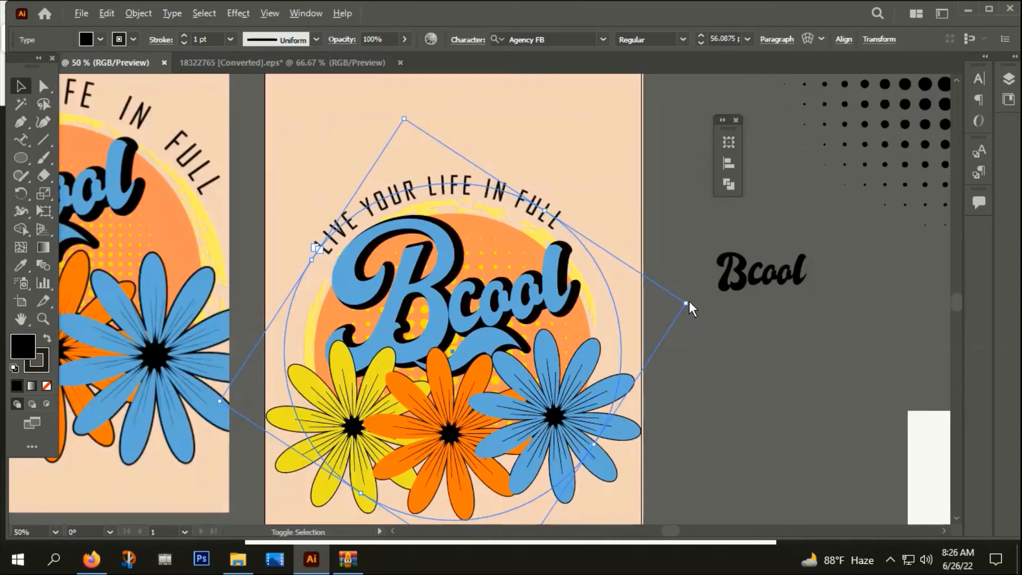
drag(688, 301, 701, 318)
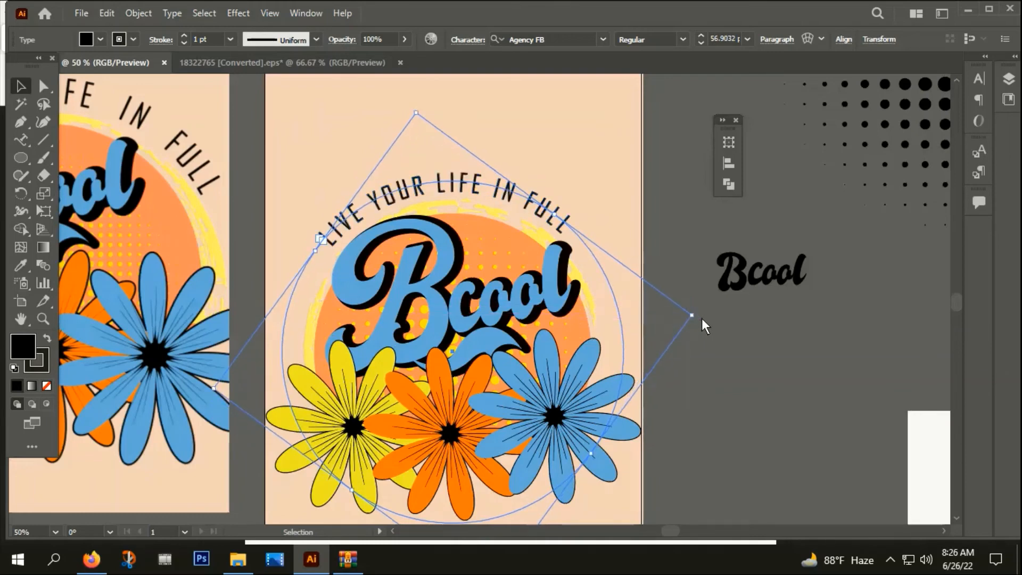
click(371, 139)
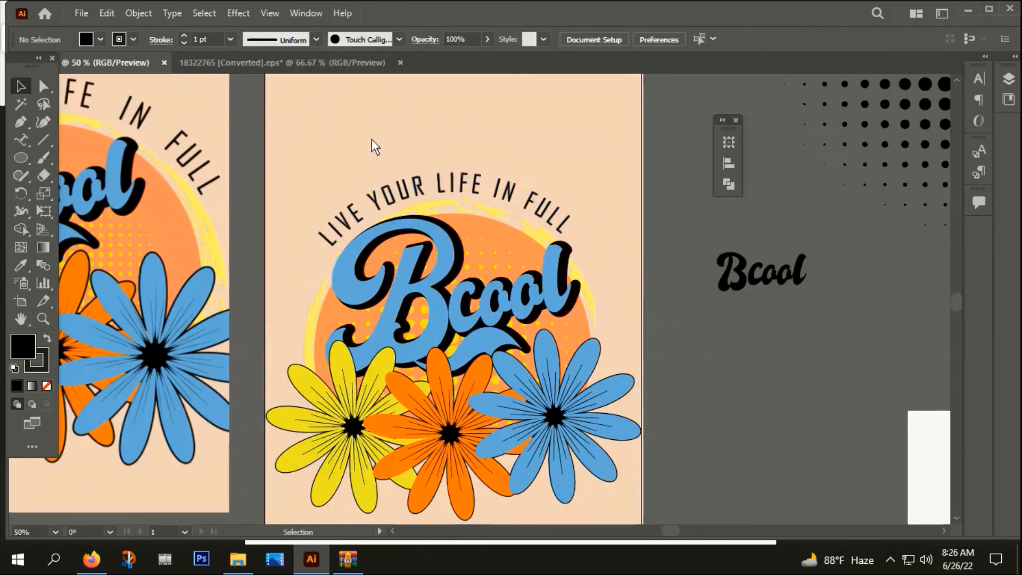
Step: Set the curved text's font size to 72 pt and rotate it to centre the arch above the Bcool lettering
scroll(424, 215, down, 3)
scroll(468, 225, up, 3)
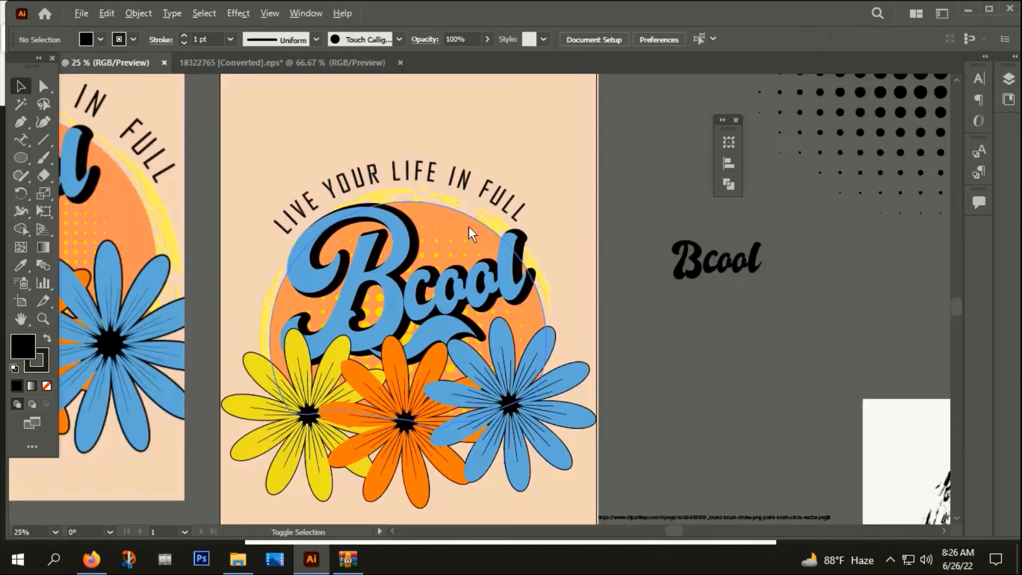
click(407, 180)
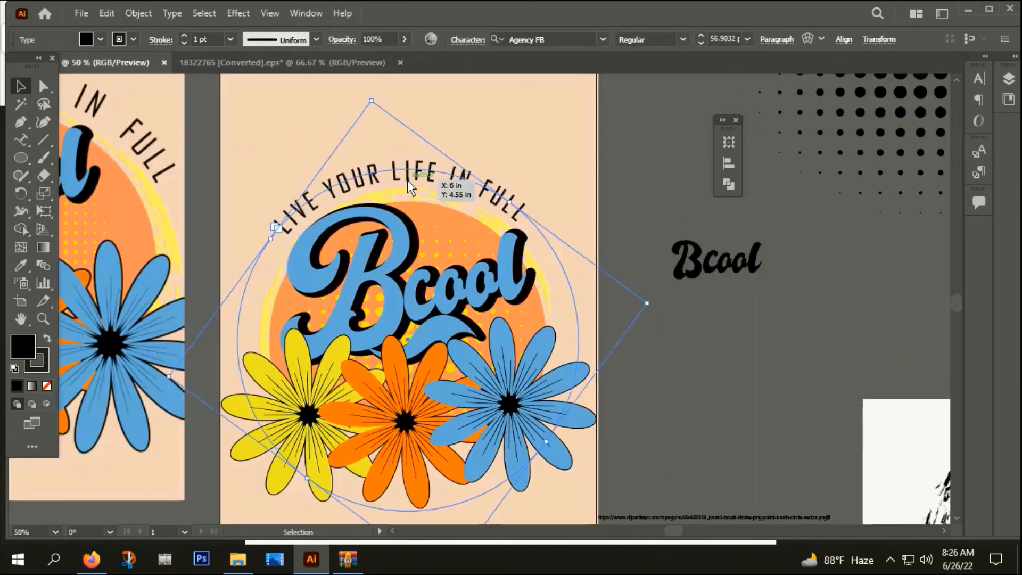
click(470, 40)
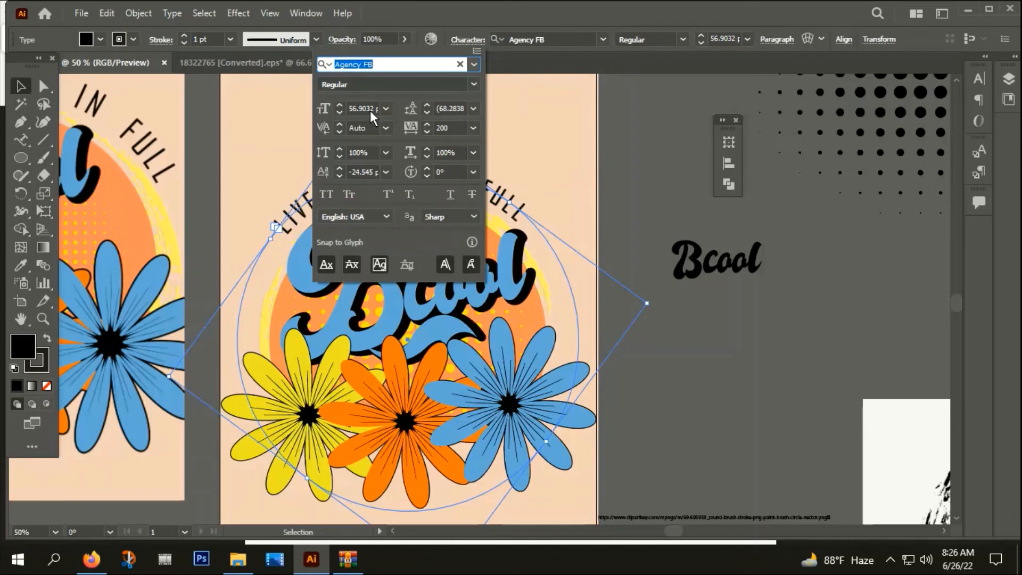
click(385, 110)
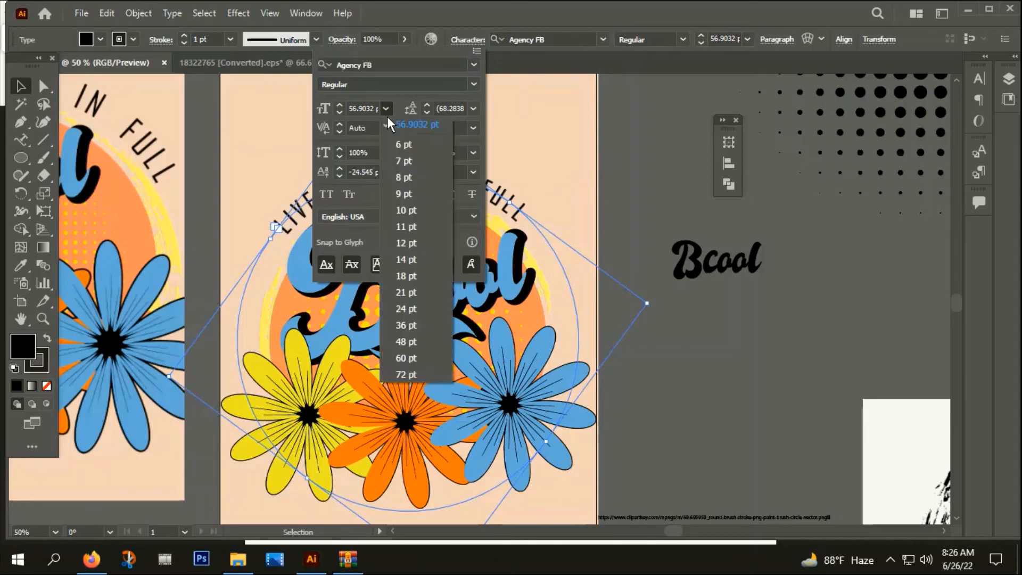
click(409, 375)
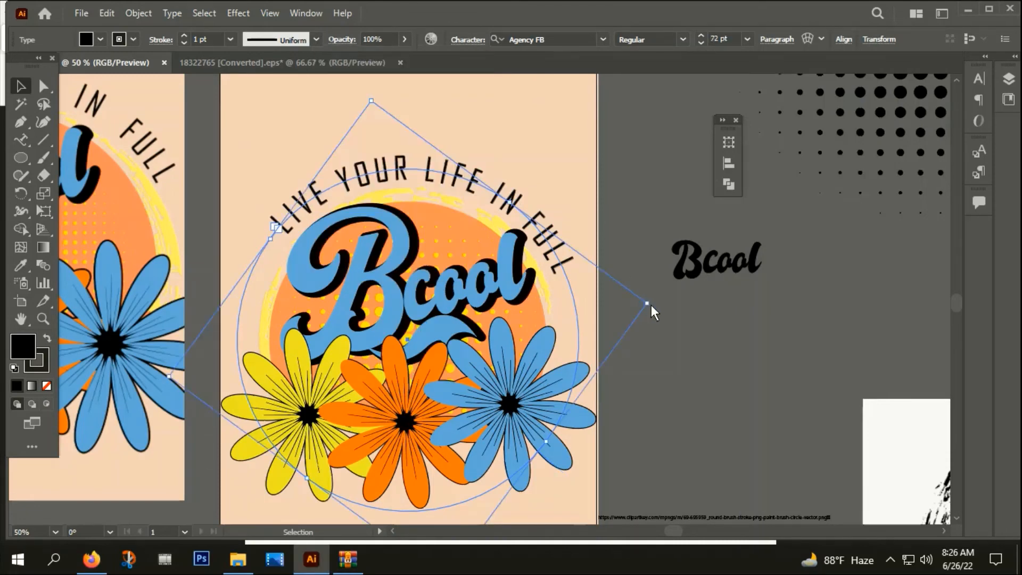
drag(657, 307, 645, 272)
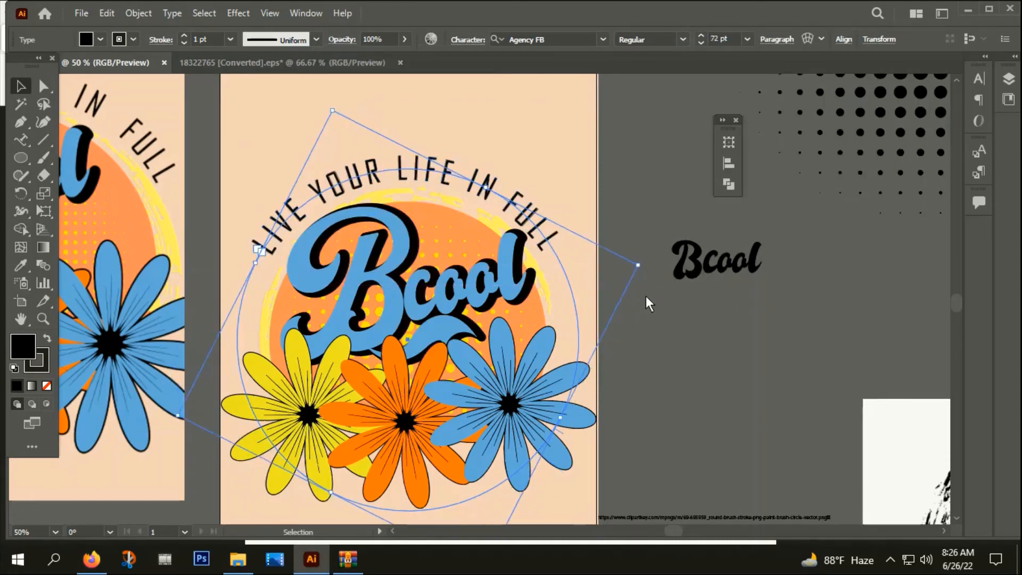
Step: Convert the curved text to outlines and set its stroke colour to near-black 020000
right_click(401, 177)
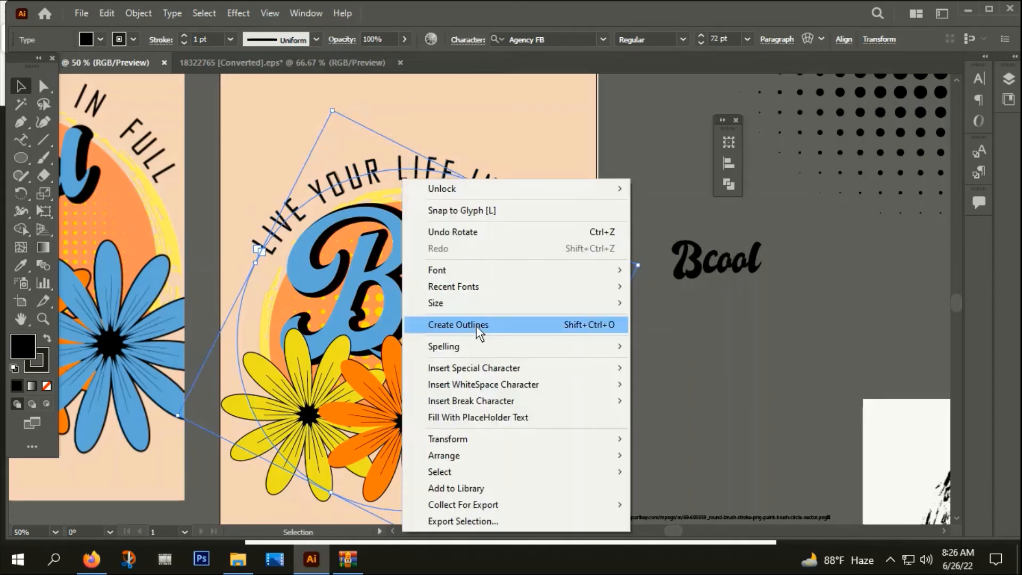
click(476, 326)
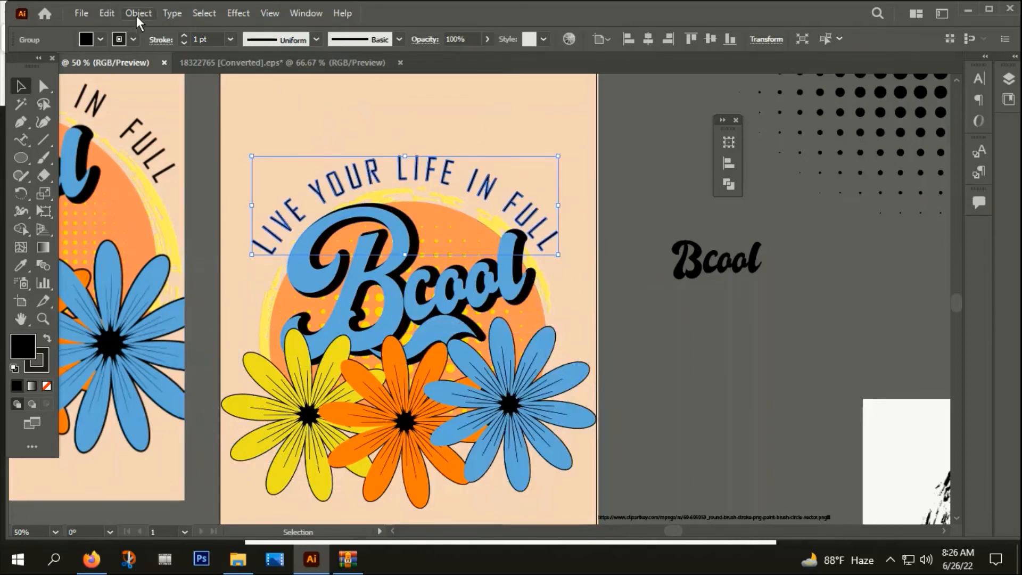
double_click(45, 366)
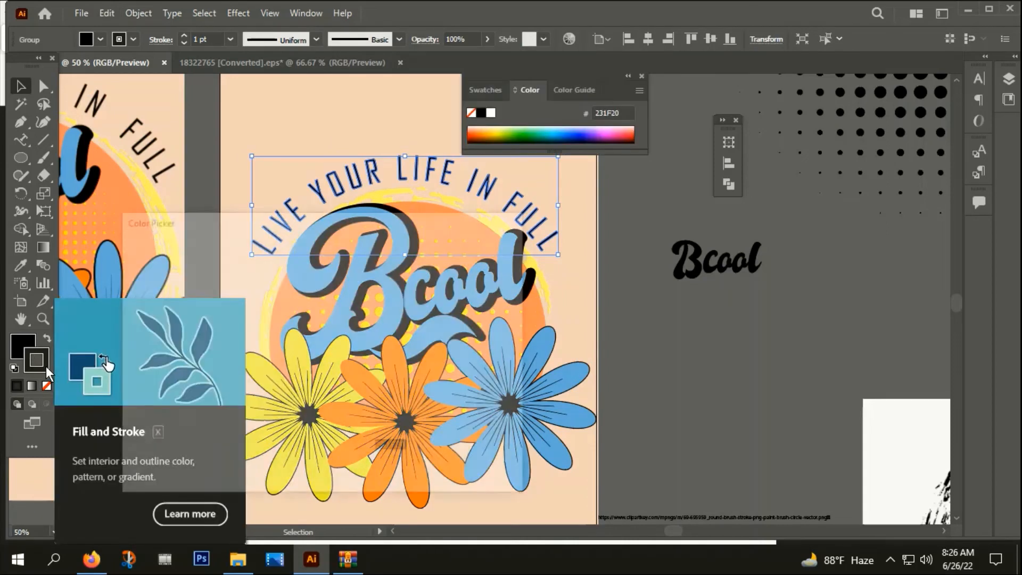
click(314, 450)
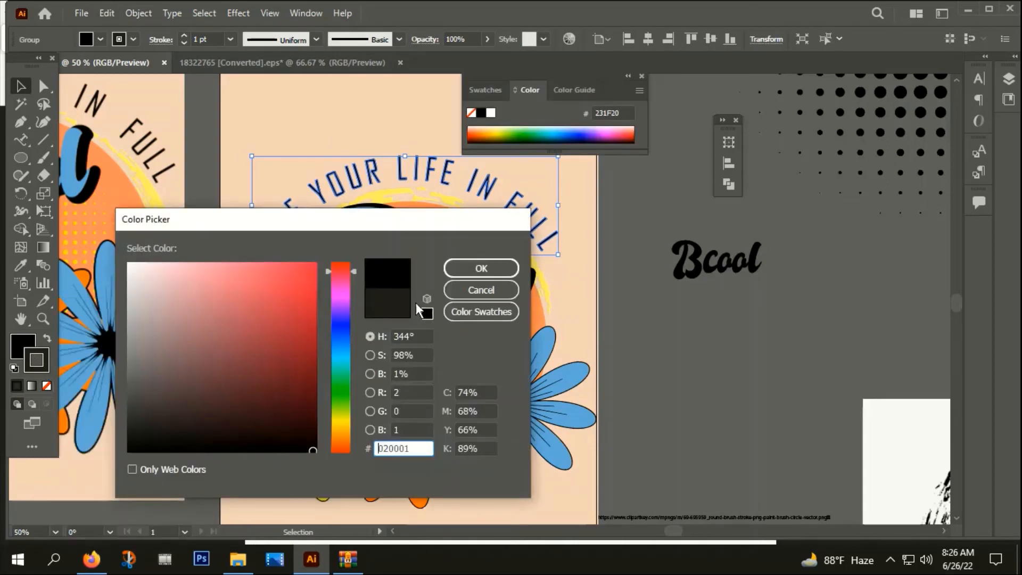
drag(354, 268, 355, 464)
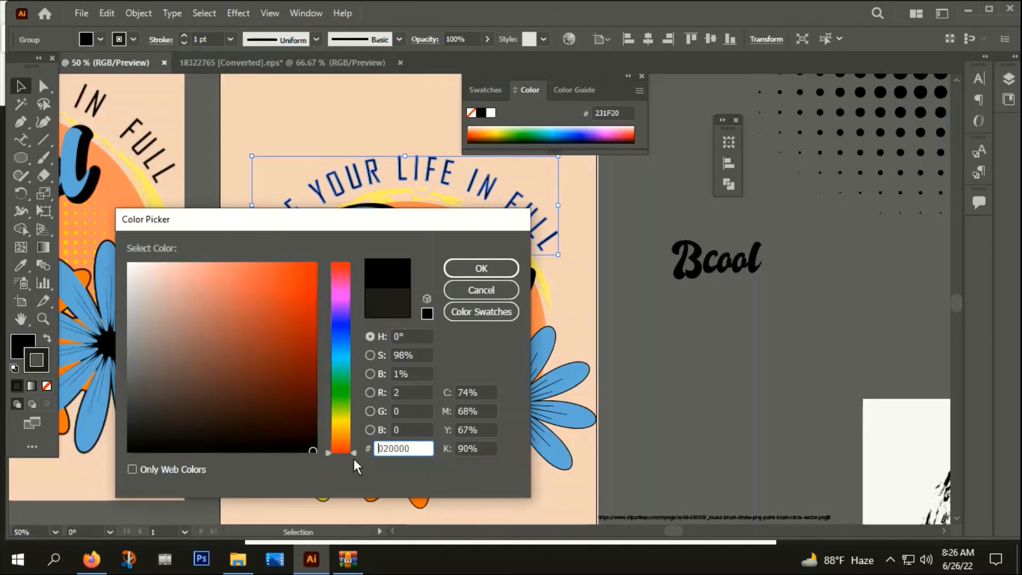
click(462, 270)
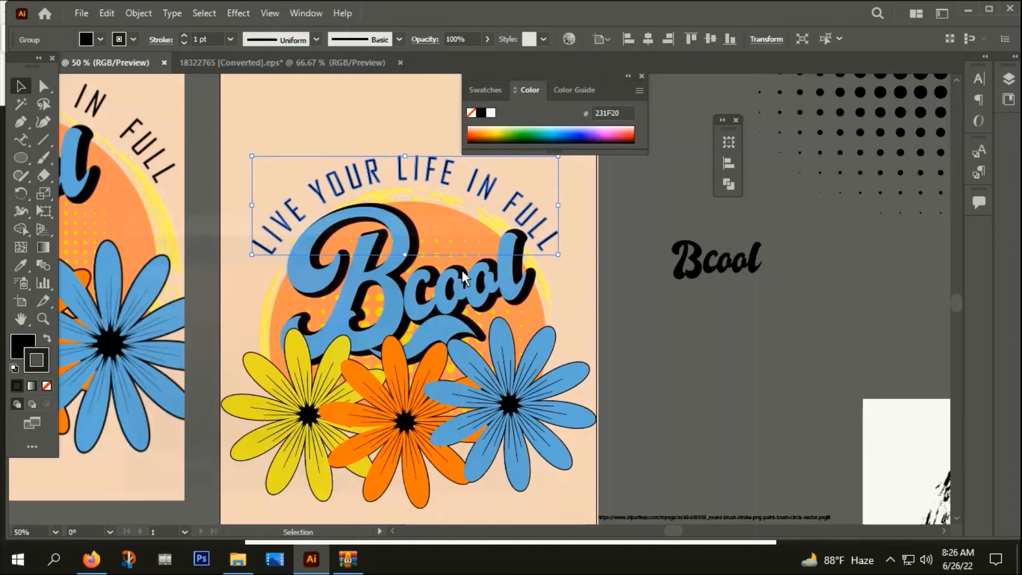
Step: Try a 3 pt stroke on the outlined curved lettering
click(183, 35)
click(184, 34)
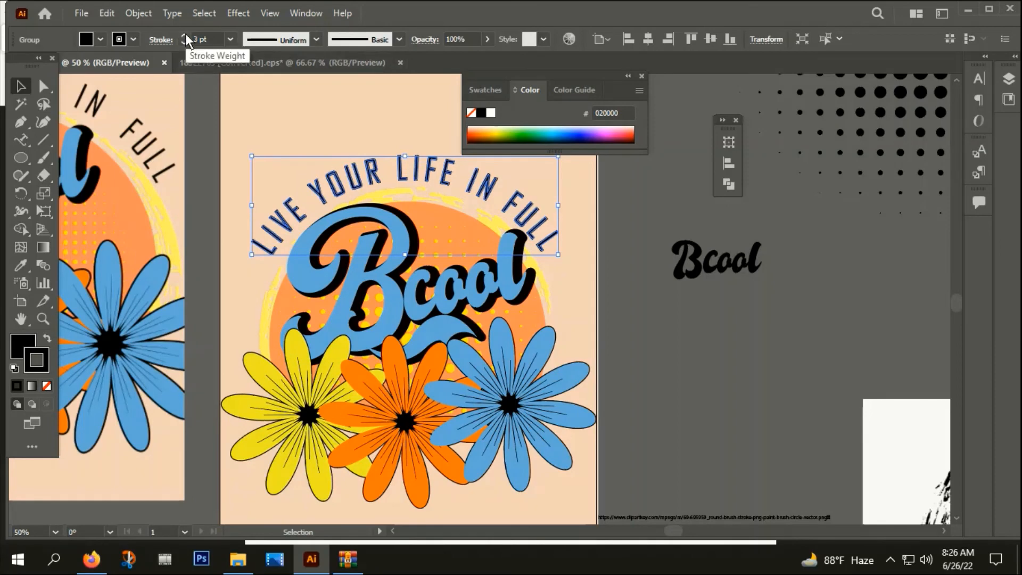
click(240, 140)
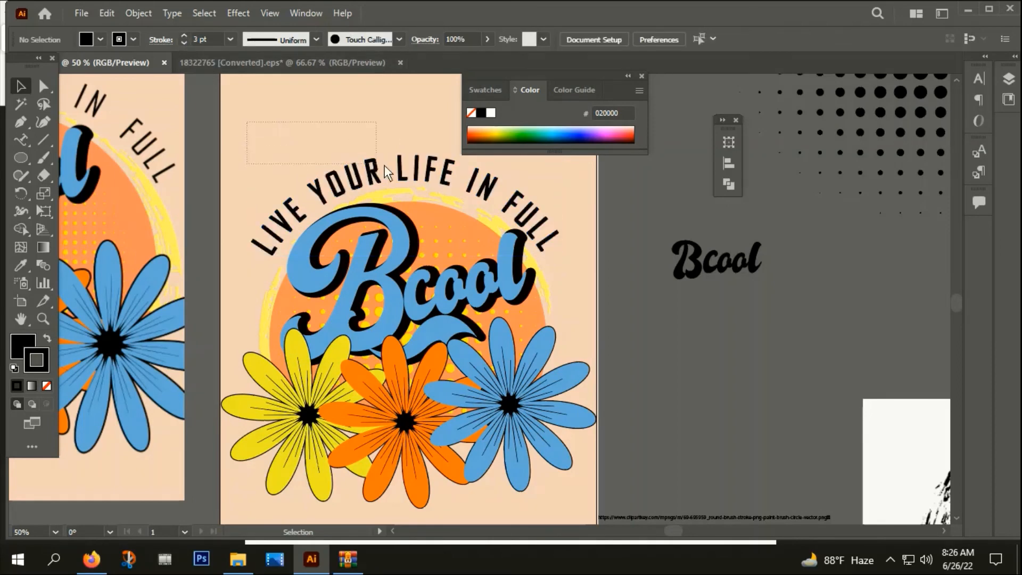
click(429, 170)
right_click(413, 157)
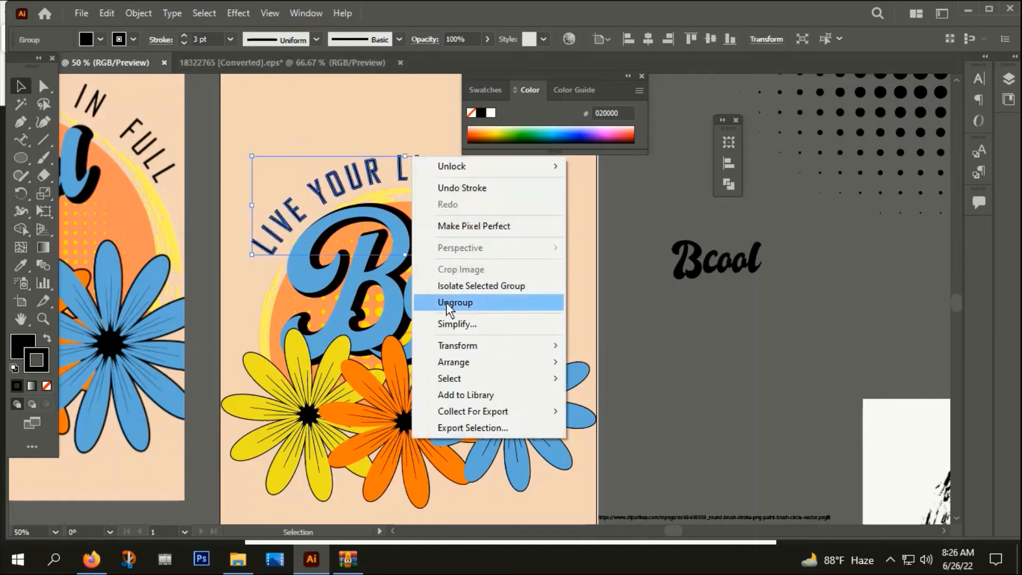
click(277, 129)
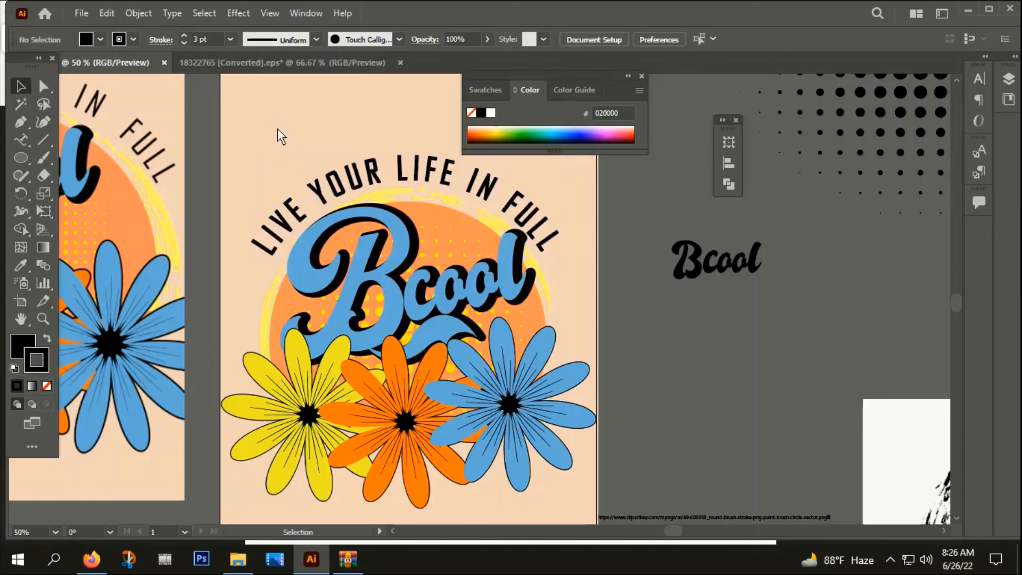
Step: Reduce the curved lettering's stroke weight to 1 pt
scroll(292, 143, down, 3)
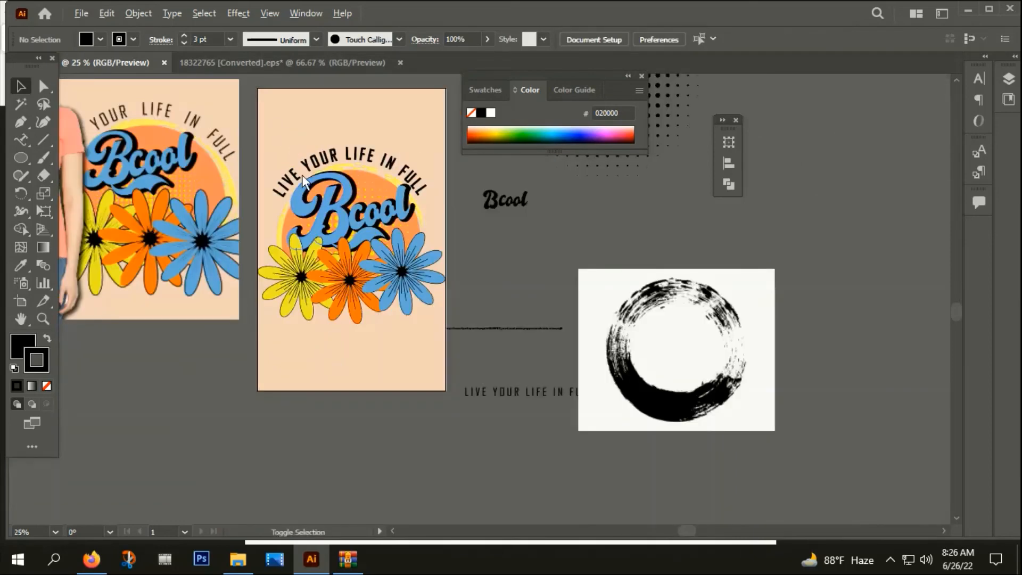
scroll(301, 169, up, 3)
click(305, 160)
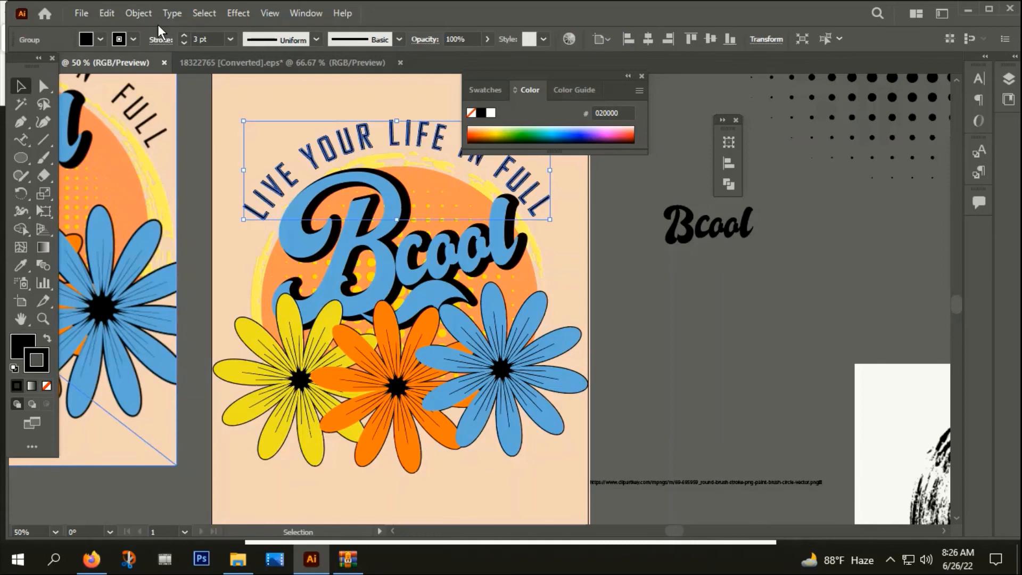
click(185, 43)
click(295, 252)
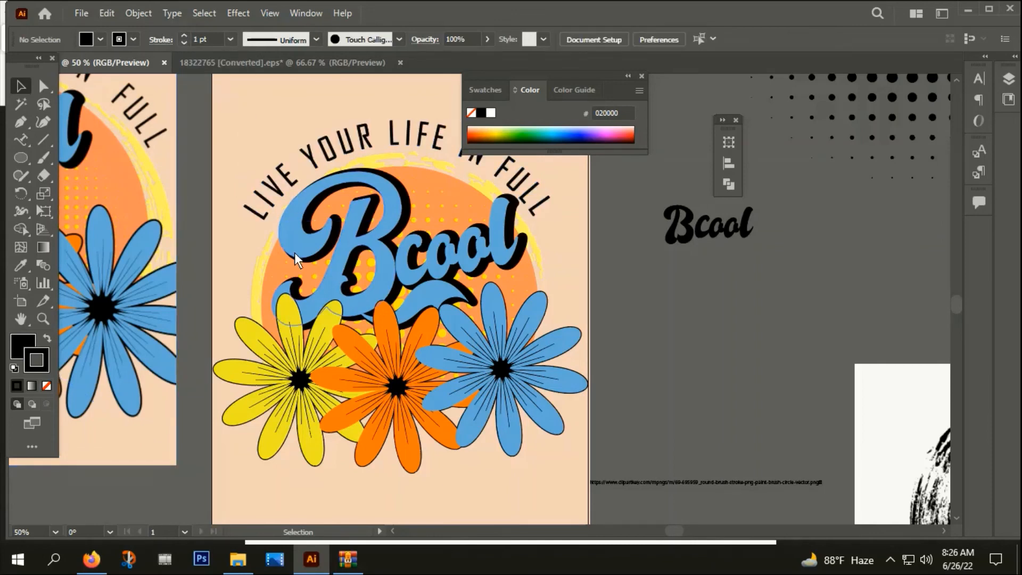
scroll(295, 253, down, 3)
drag(379, 426, 385, 394)
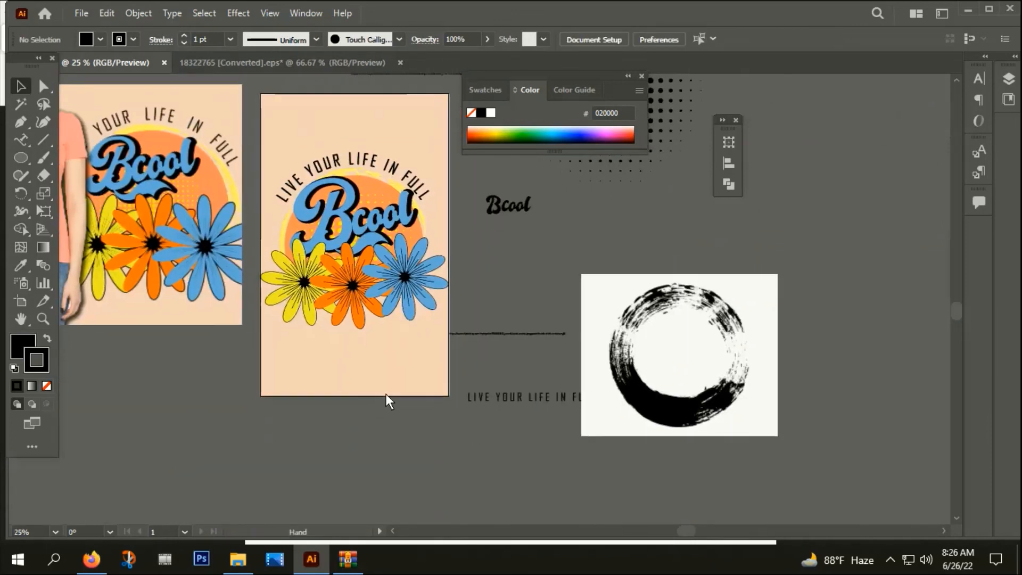
scroll(353, 197, up, 3)
click(353, 196)
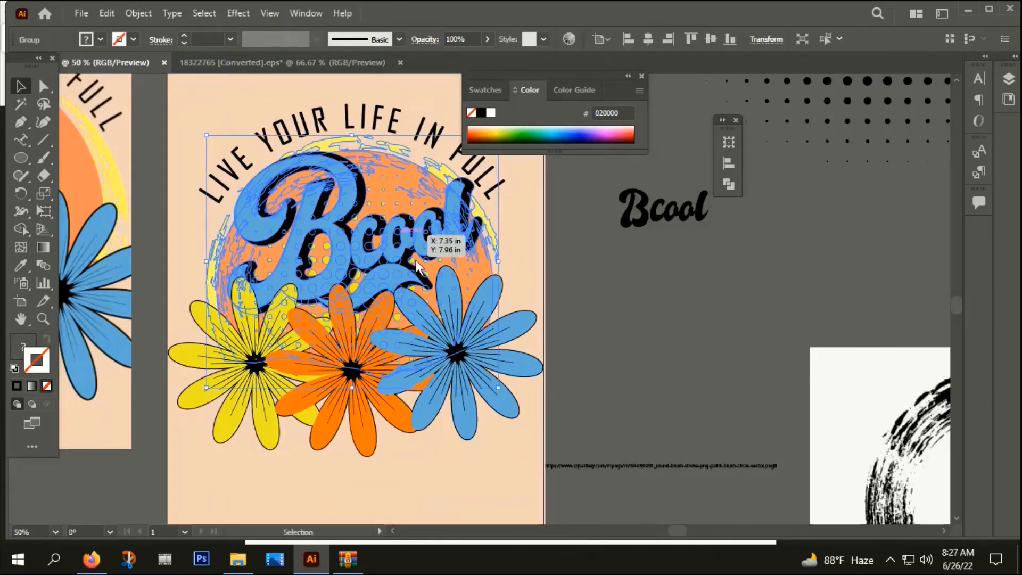
click(532, 238)
scroll(533, 238, down, 1)
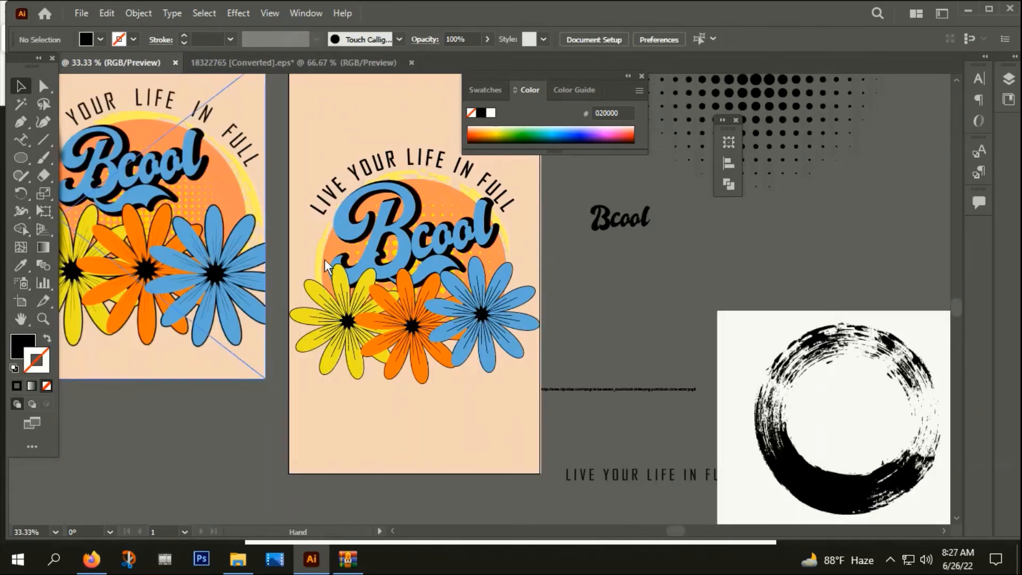
Step: Ungroup the Bcool lettering from the orange circle artwork behind it
drag(324, 259, 401, 276)
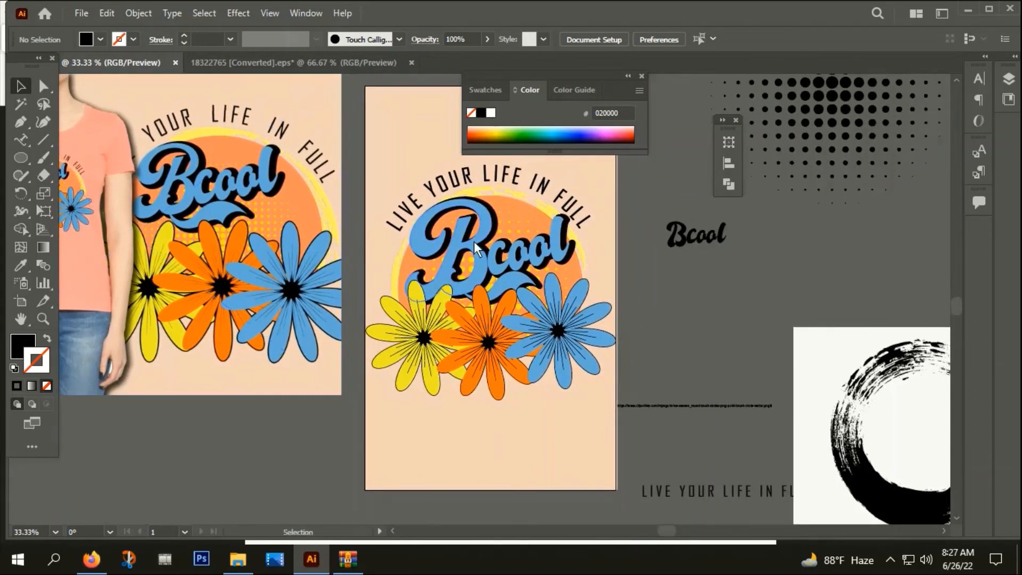
right_click(489, 226)
click(550, 372)
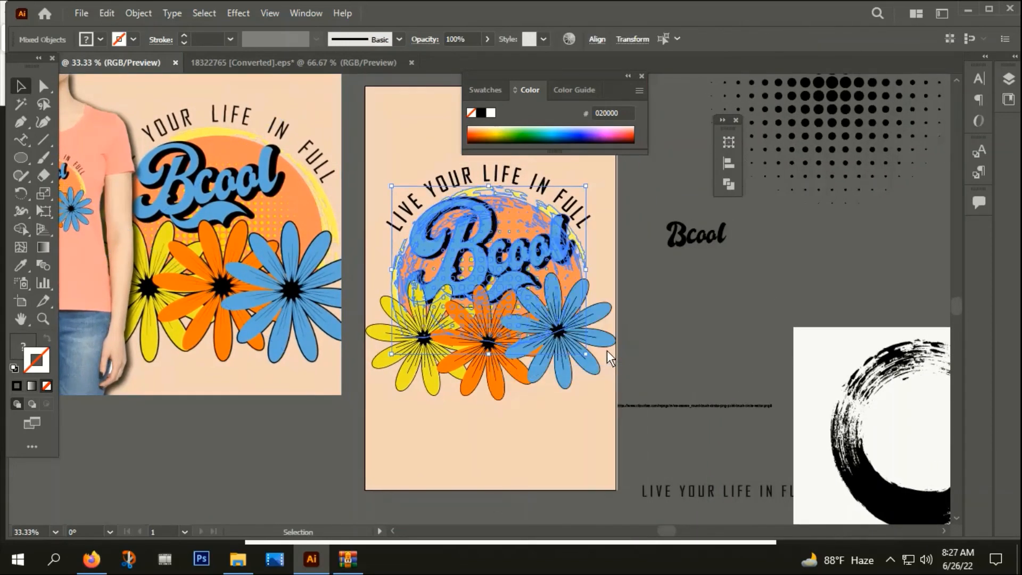
click(653, 341)
drag(655, 340, 592, 358)
Step: Scale the Bcool lettering down slightly and reposition it under the curved text, over the orange circle
click(429, 241)
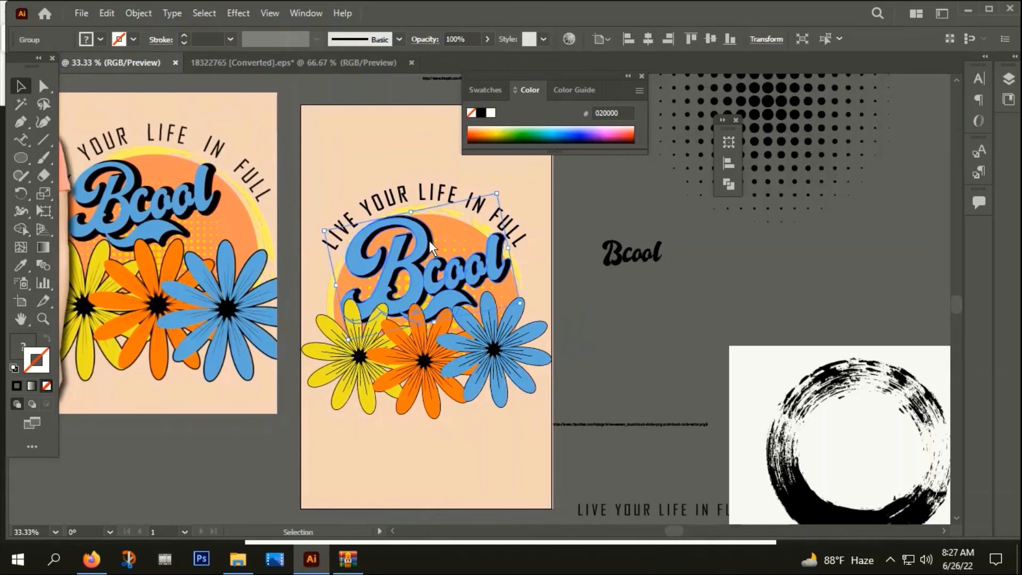
drag(496, 194, 488, 201)
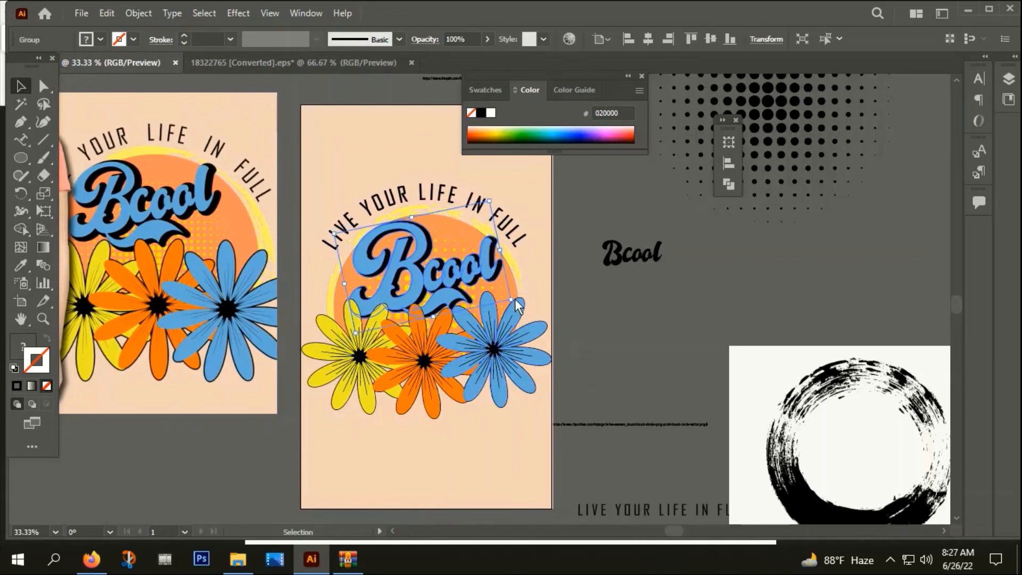
drag(411, 256, 403, 254)
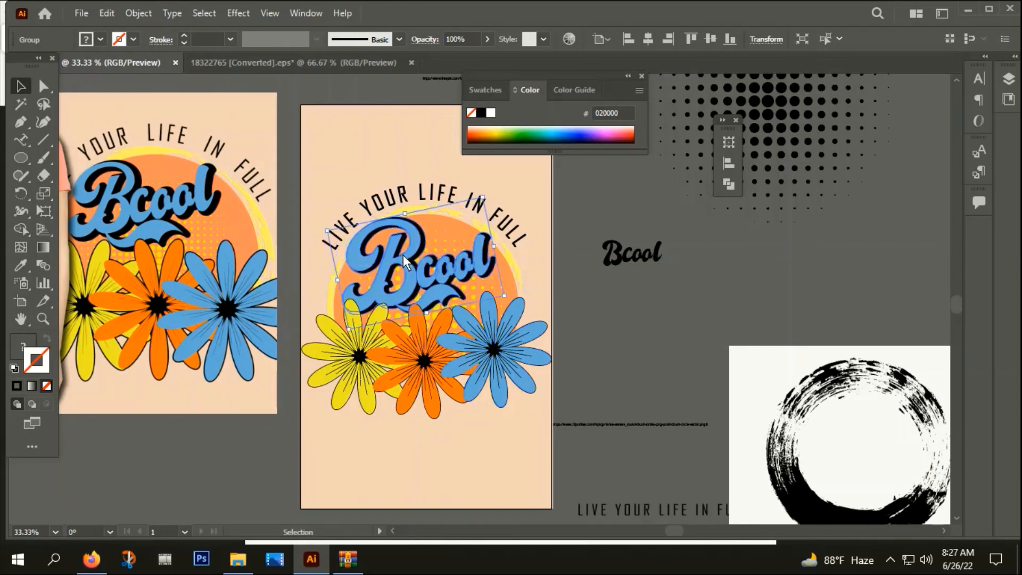
click(555, 295)
Step: Group the curved text, Bcool lettering, circle and three daisies on the artboard into one object
alt+scroll(555, 295, down, 2)
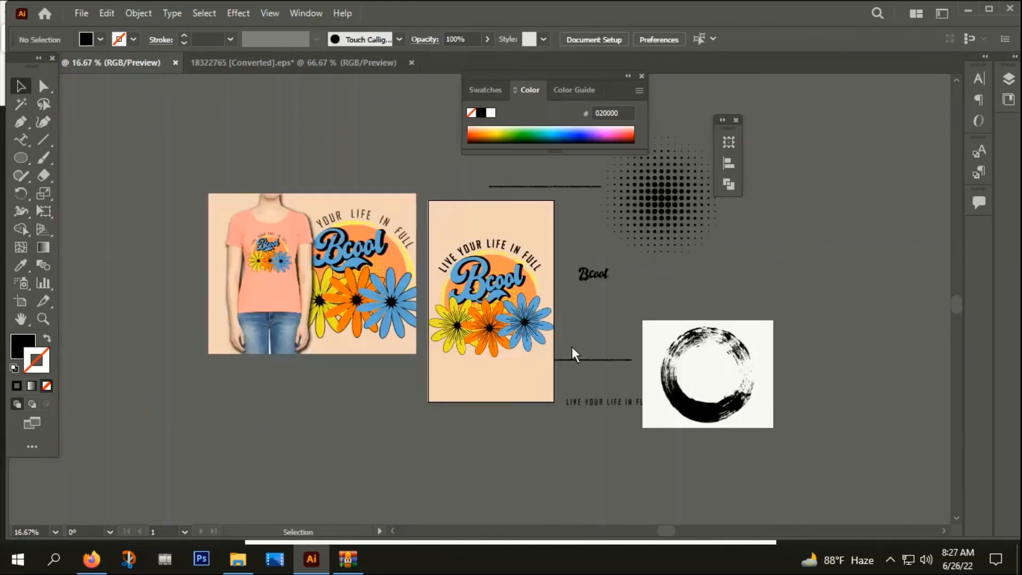
drag(571, 347, 454, 307)
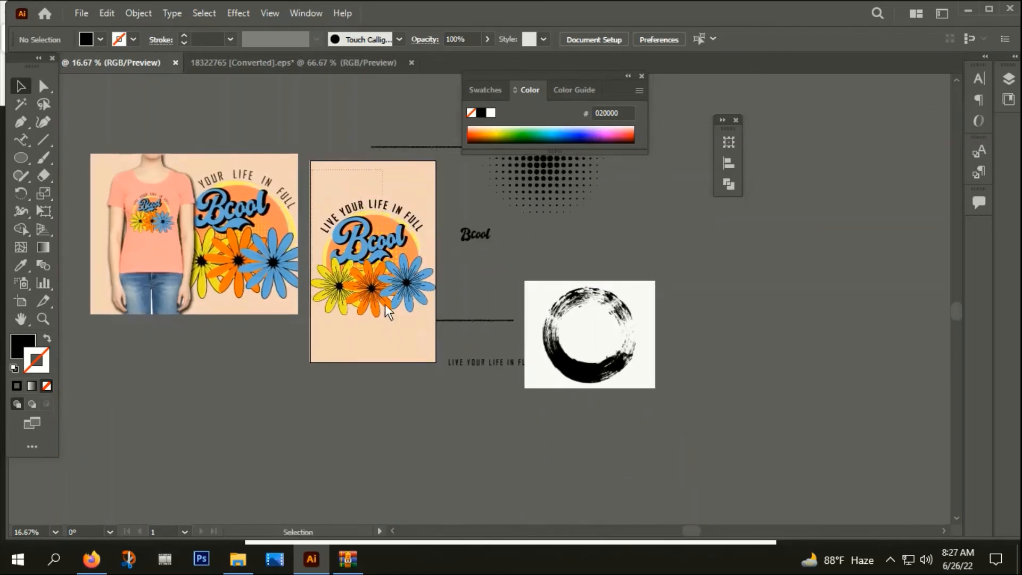
right_click(418, 336)
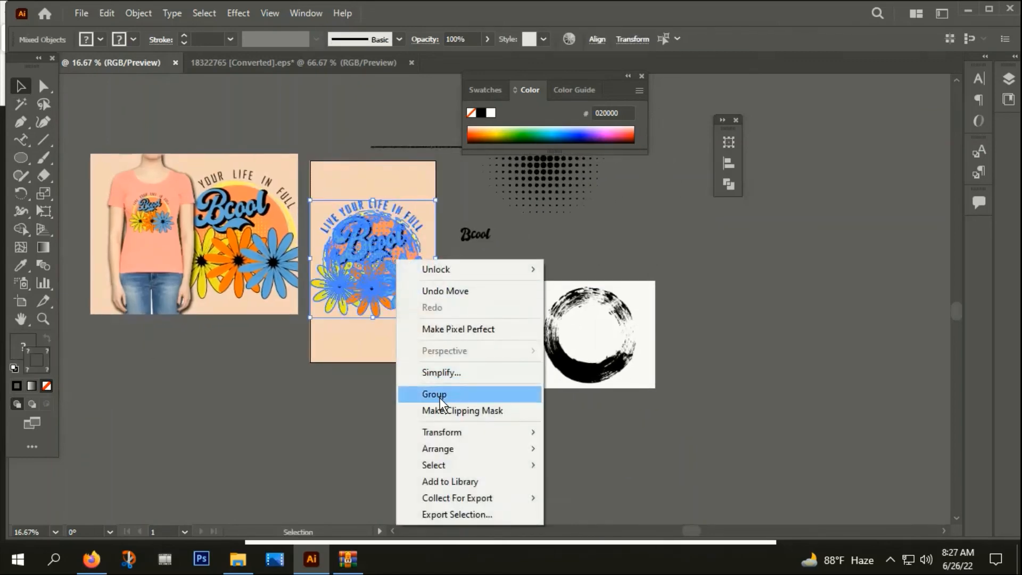
click(444, 394)
click(403, 356)
alt+scroll(384, 315, up, 1)
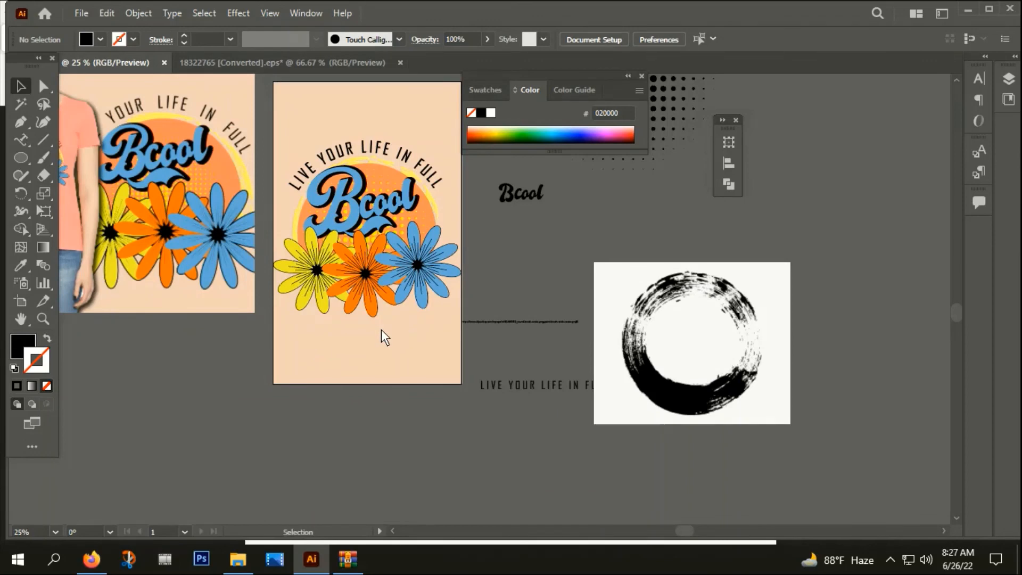
drag(381, 330, 417, 392)
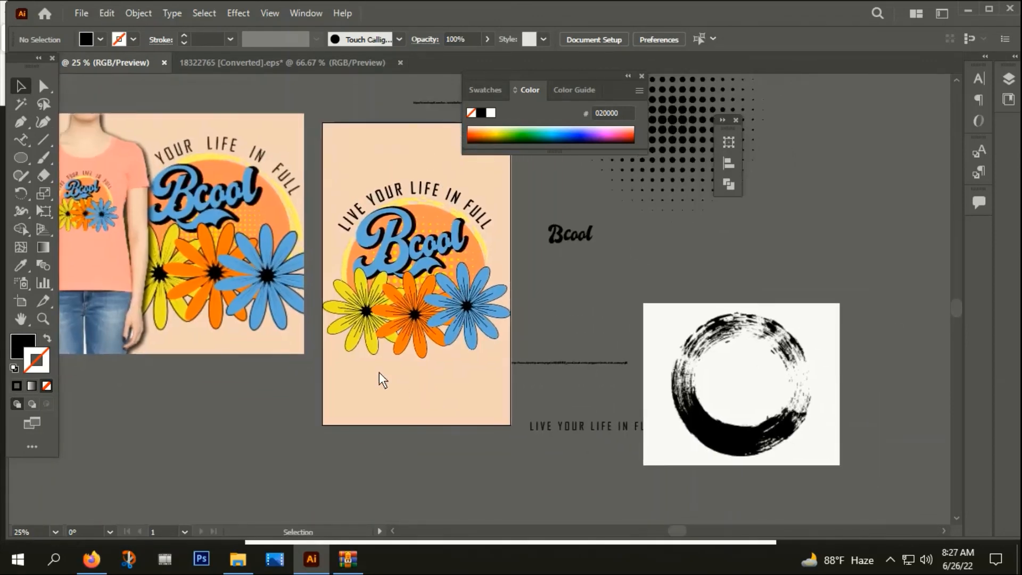
alt+scroll(426, 286, down, 1)
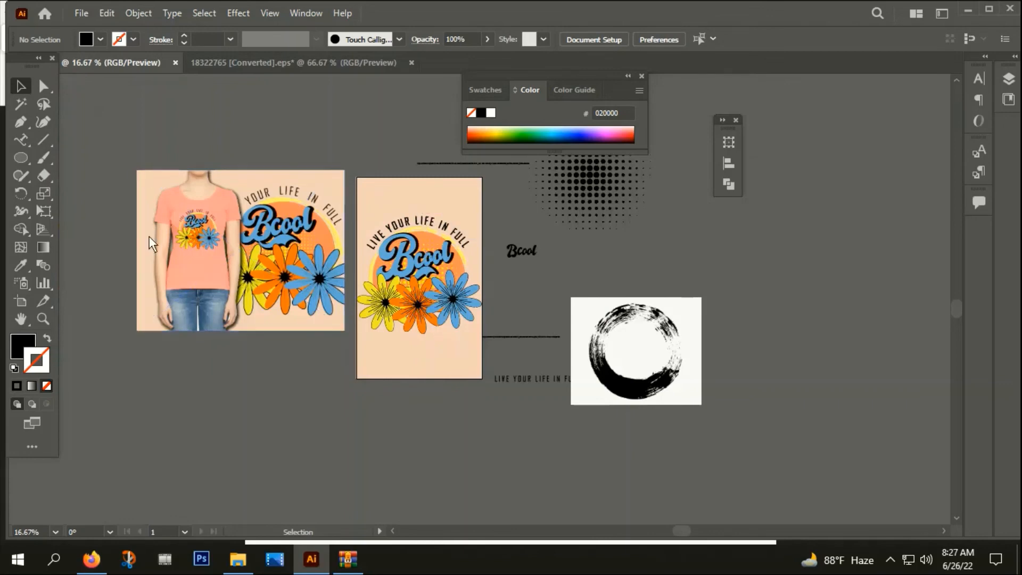
scroll(459, 289, up, 2)
scroll(459, 289, down, 1)
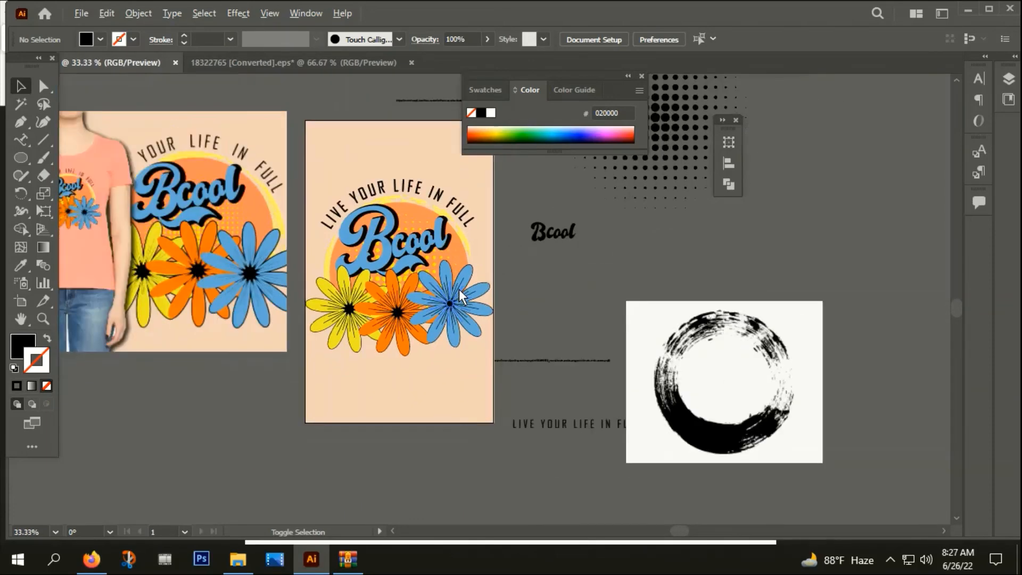